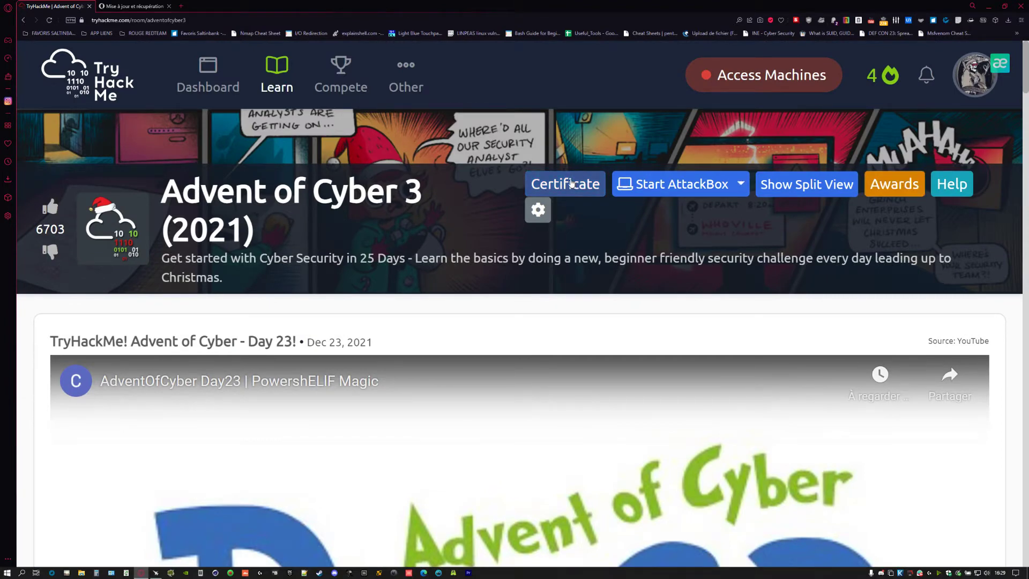
- Read through the Day 23 PowershELlF Magic task page
{"action": "scroll", "coordinate": [397, 230], "scroll_direction": "down", "scroll_amount": 20}
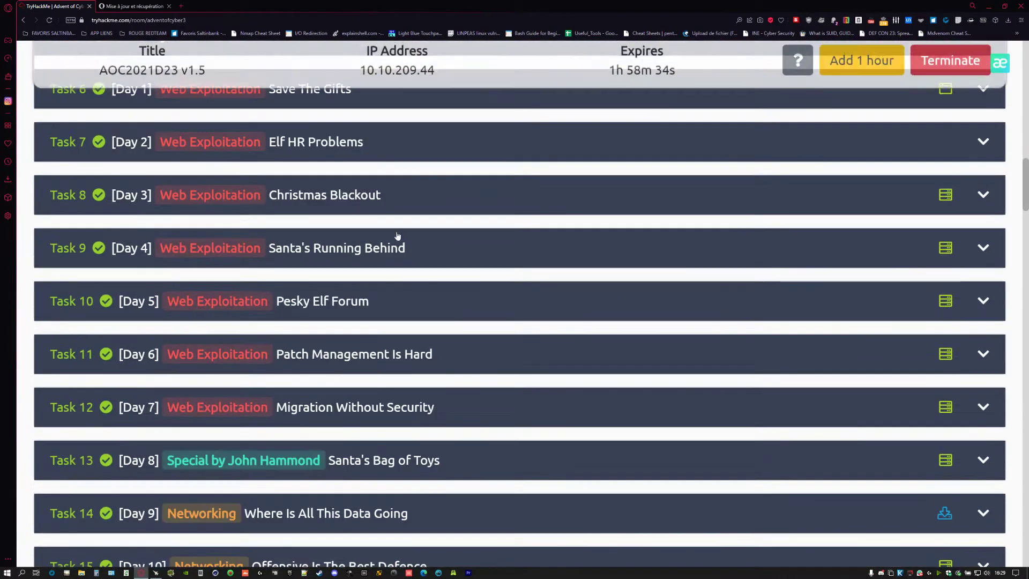
{"action": "scroll", "coordinate": [478, 329], "scroll_direction": "up", "scroll_amount": 20}
{"action": "scroll", "coordinate": [475, 328], "scroll_direction": "down", "scroll_amount": 20}
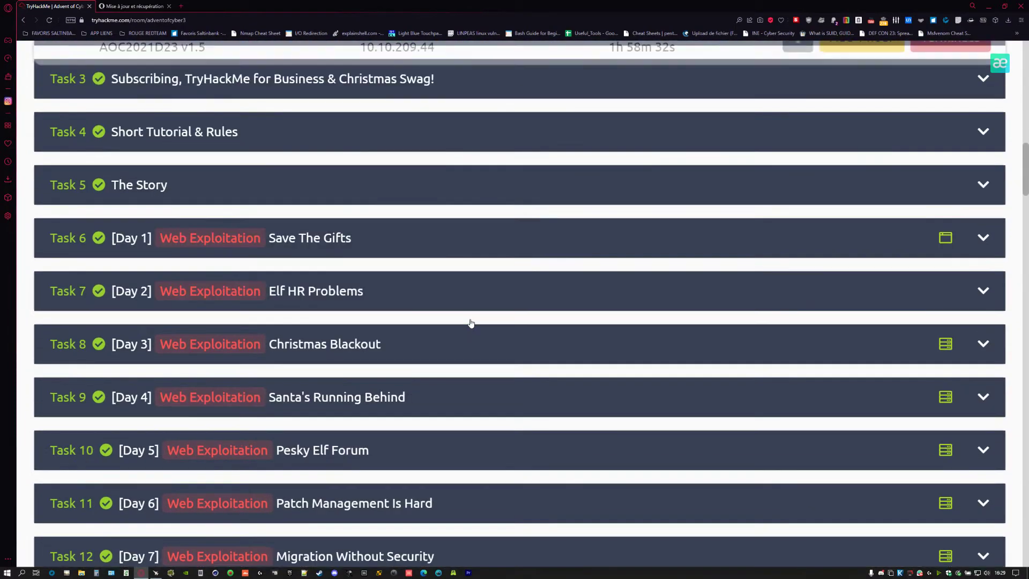
{"action": "scroll", "coordinate": [471, 324], "scroll_direction": "down", "scroll_amount": 20}
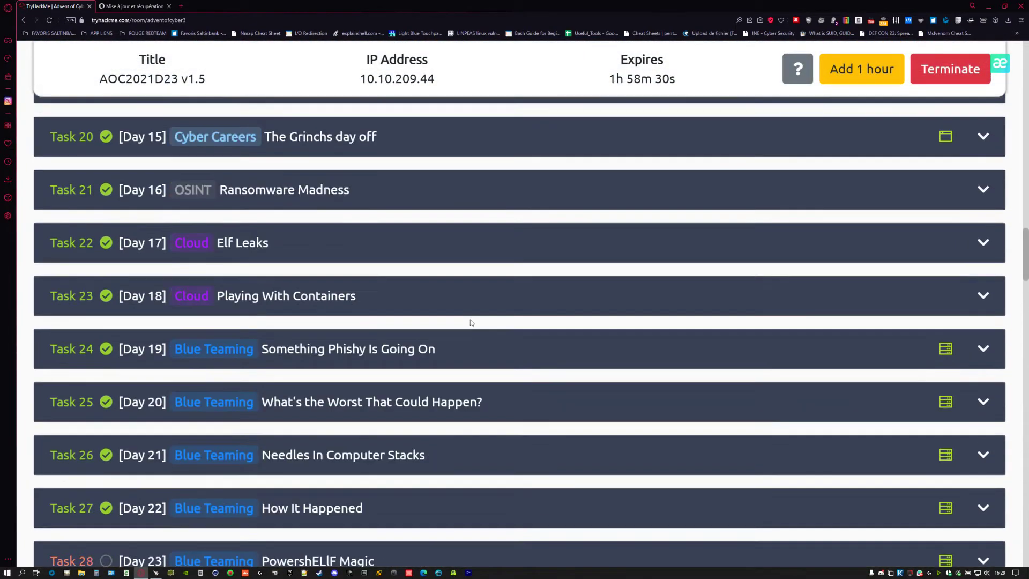
{"action": "scroll", "coordinate": [471, 323], "scroll_direction": "up", "scroll_amount": 20}
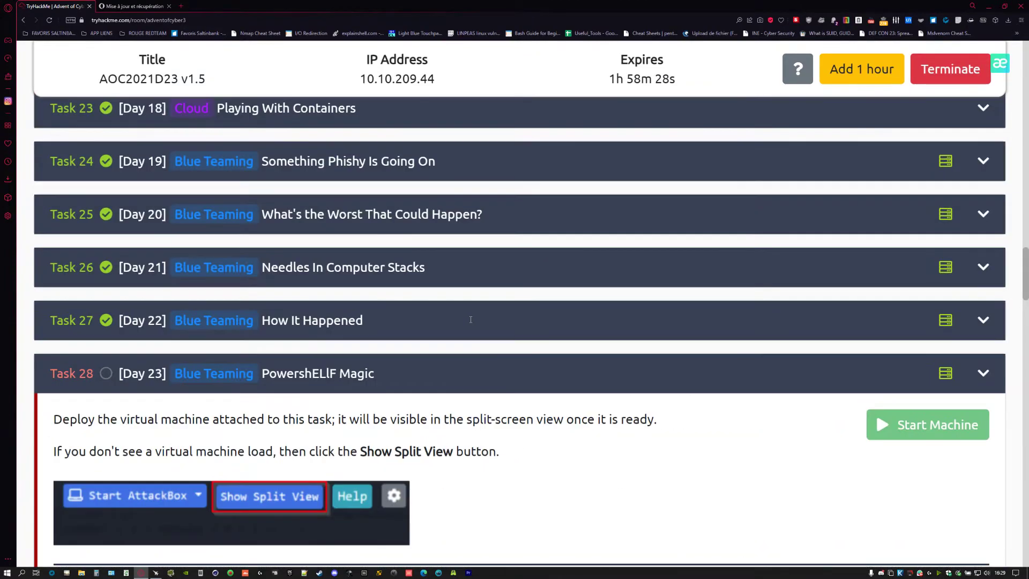
{"action": "scroll", "coordinate": [471, 323], "scroll_direction": "up", "scroll_amount": 9}
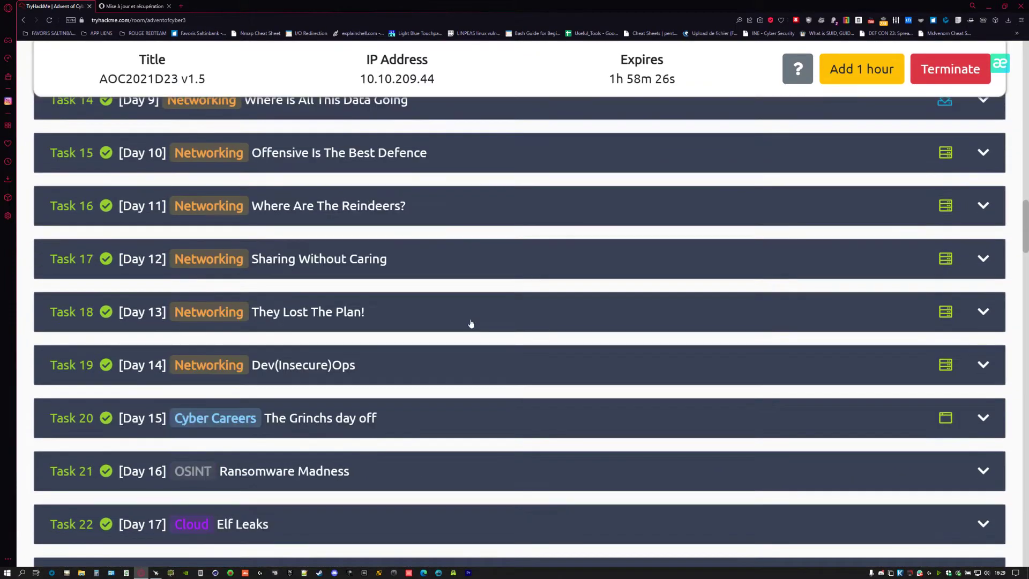
{"action": "scroll", "coordinate": [470, 324], "scroll_direction": "up", "scroll_amount": 12}
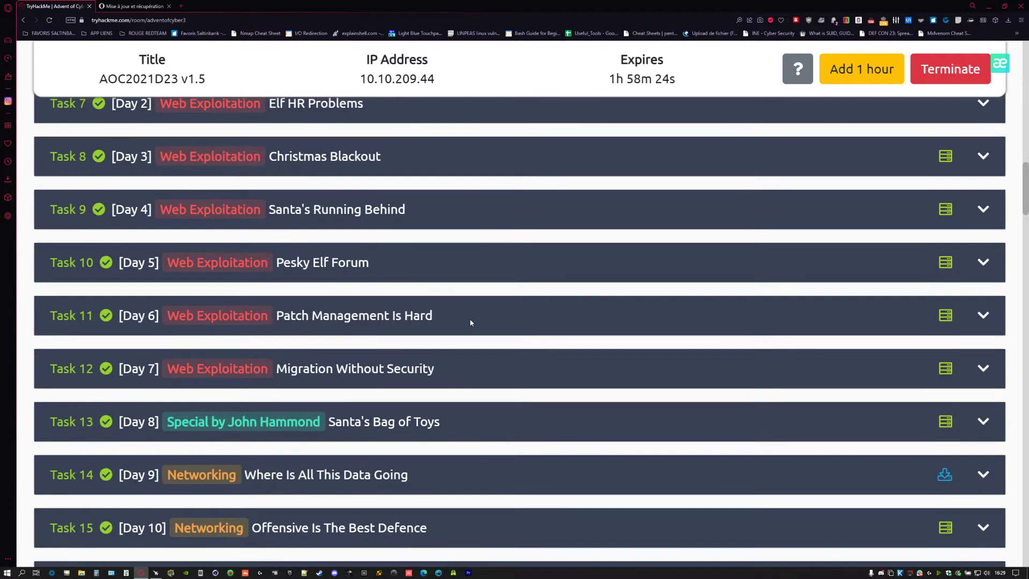
{"action": "scroll", "coordinate": [466, 324], "scroll_direction": "up", "scroll_amount": 4}
{"action": "scroll", "coordinate": [465, 323], "scroll_direction": "down", "scroll_amount": 5}
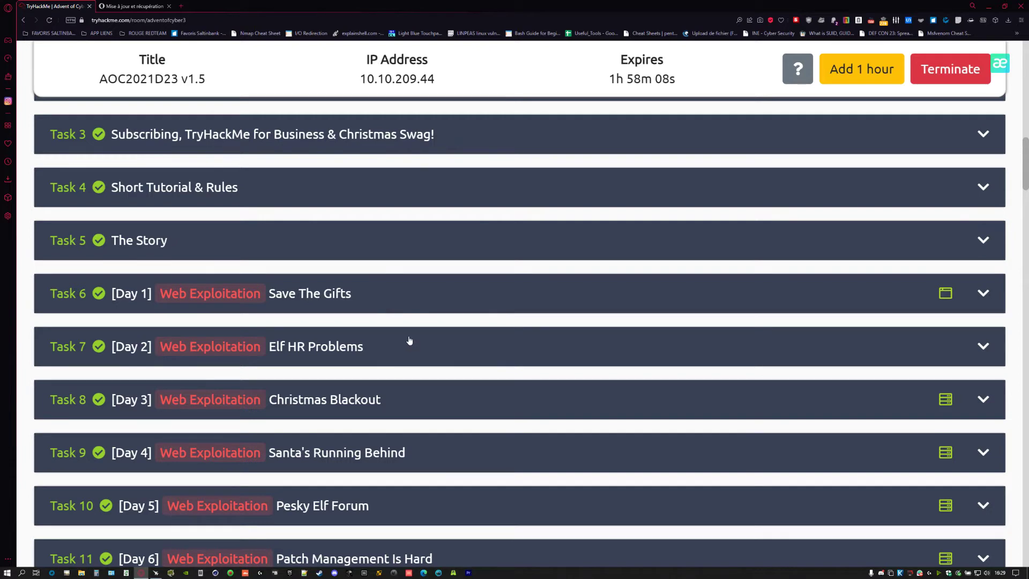
{"action": "scroll", "coordinate": [408, 335], "scroll_direction": "down", "scroll_amount": 8}
{"action": "scroll", "coordinate": [407, 329], "scroll_direction": "down", "scroll_amount": 3}
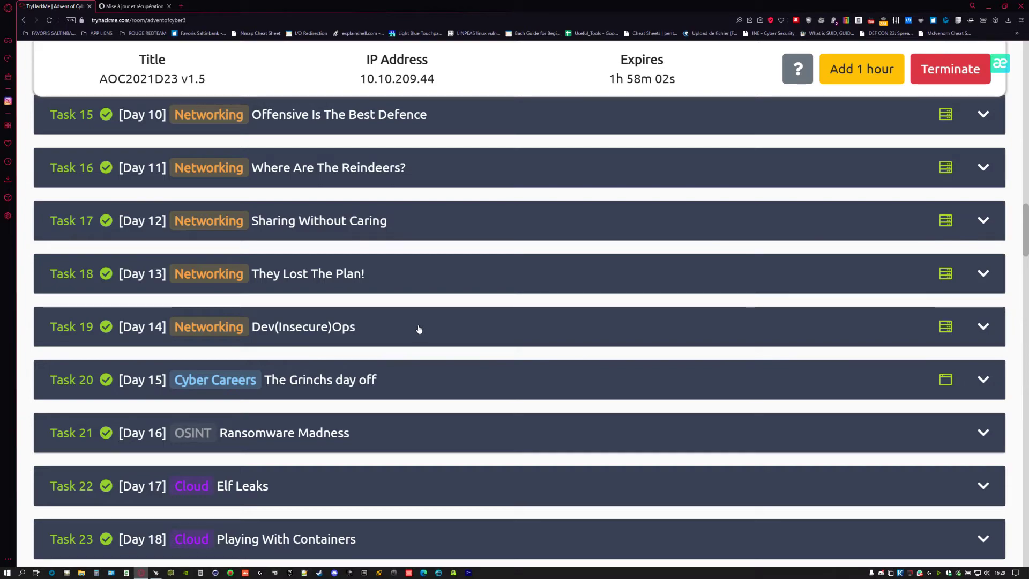
{"action": "scroll", "coordinate": [408, 329], "scroll_direction": "down", "scroll_amount": 9}
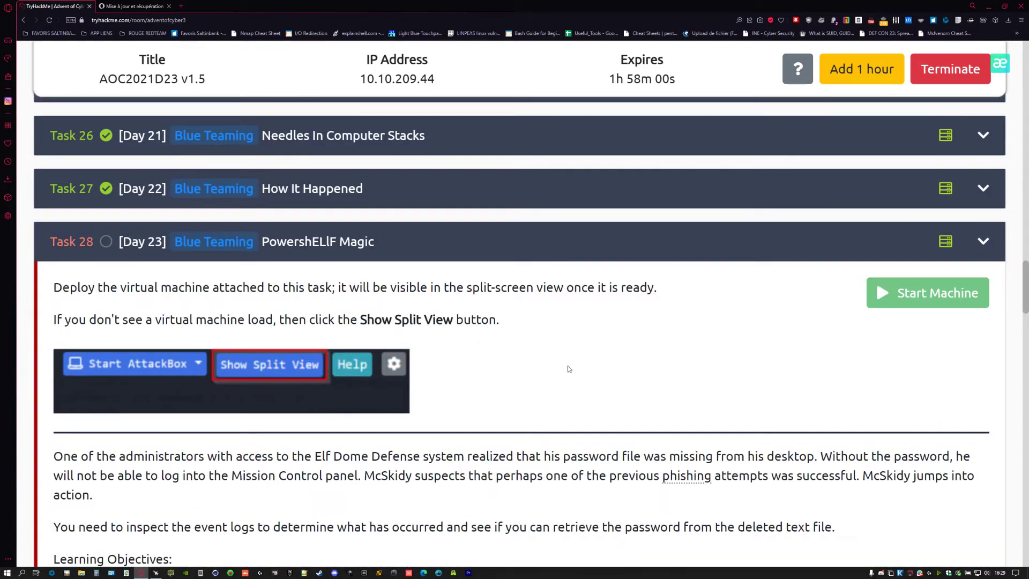
{"action": "scroll", "coordinate": [567, 368], "scroll_direction": "down", "scroll_amount": 3}
{"action": "scroll", "coordinate": [545, 360], "scroll_direction": "down", "scroll_amount": 10}
{"action": "scroll", "coordinate": [545, 361], "scroll_direction": "up", "scroll_amount": 20}
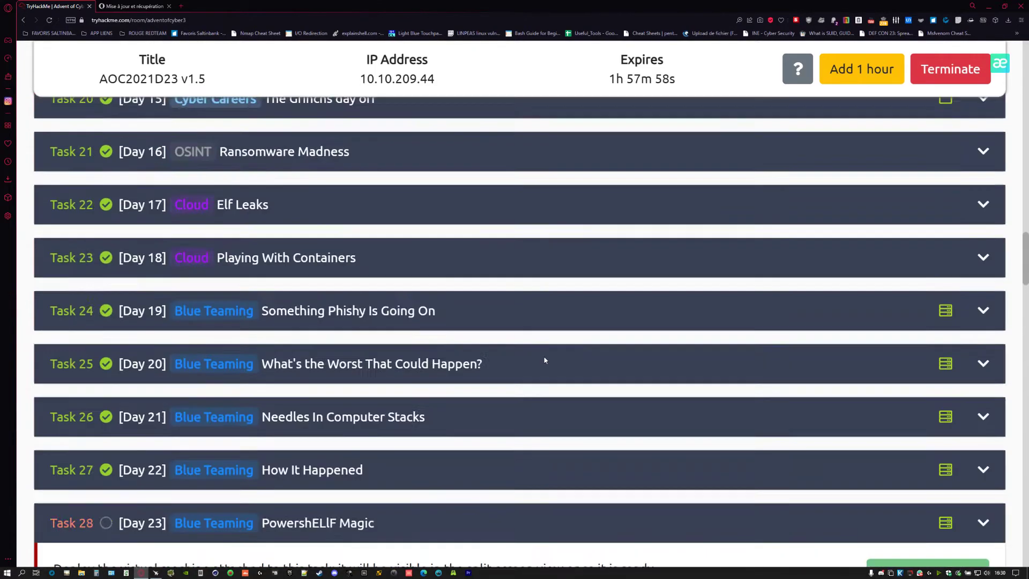
{"action": "scroll", "coordinate": [545, 360], "scroll_direction": "down", "scroll_amount": 20}
{"action": "scroll", "coordinate": [546, 360], "scroll_direction": "down", "scroll_amount": 3}
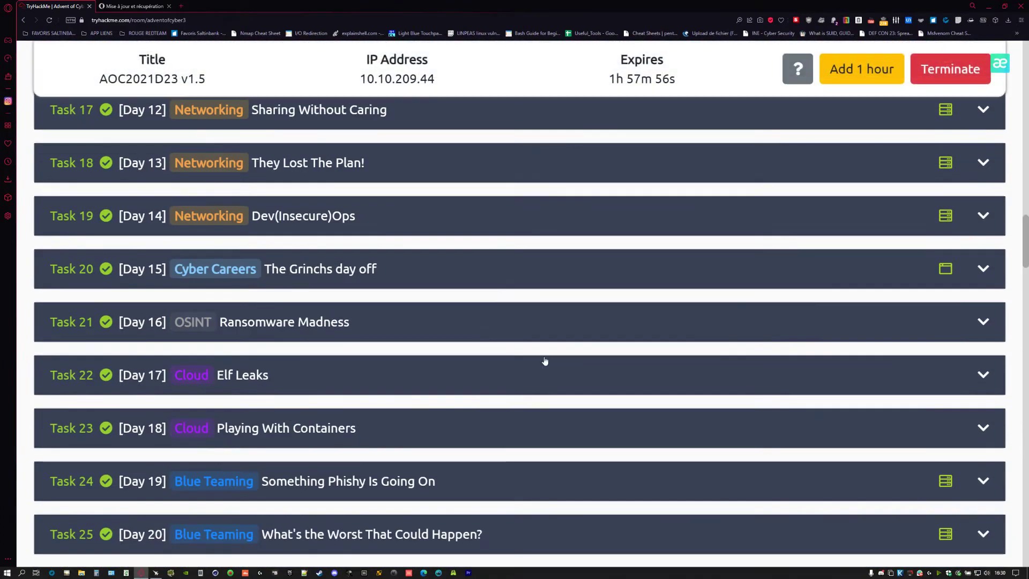
{"action": "scroll", "coordinate": [545, 360], "scroll_direction": "up", "scroll_amount": 16}
{"action": "scroll", "coordinate": [529, 345], "scroll_direction": "up", "scroll_amount": 2}
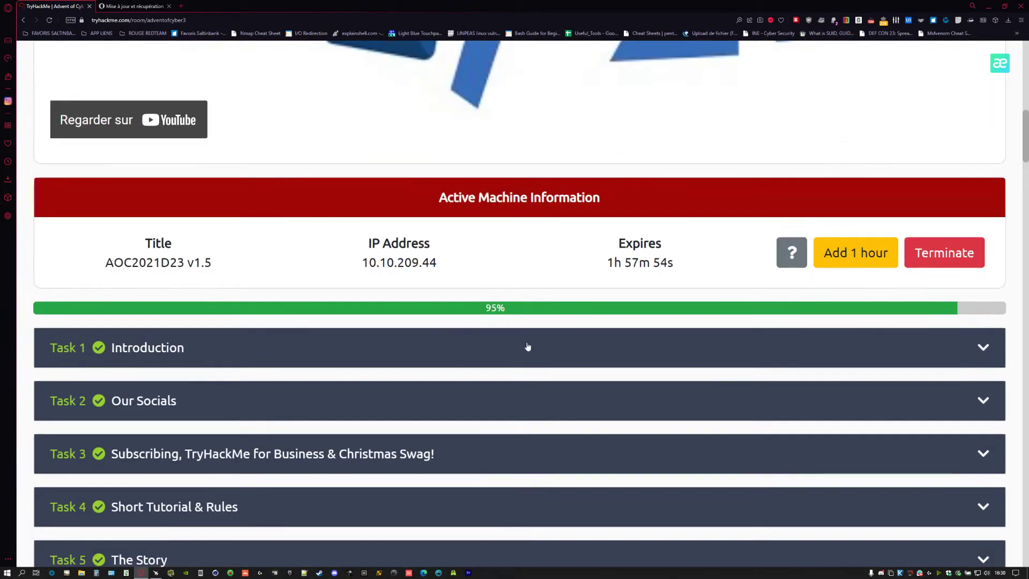
{"action": "scroll", "coordinate": [529, 344], "scroll_direction": "down", "scroll_amount": 3}
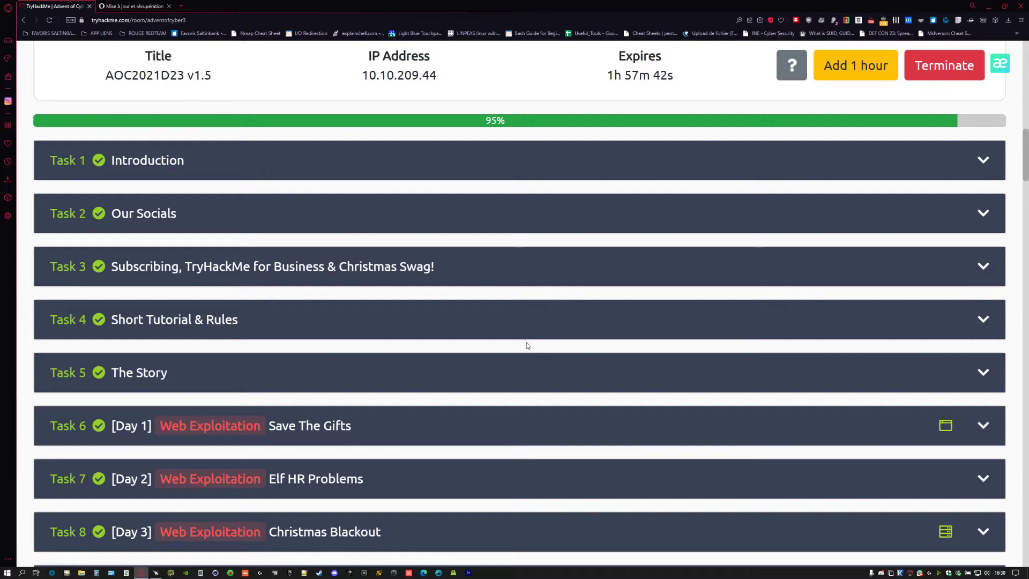
{"action": "scroll", "coordinate": [528, 345], "scroll_direction": "up", "scroll_amount": 10}
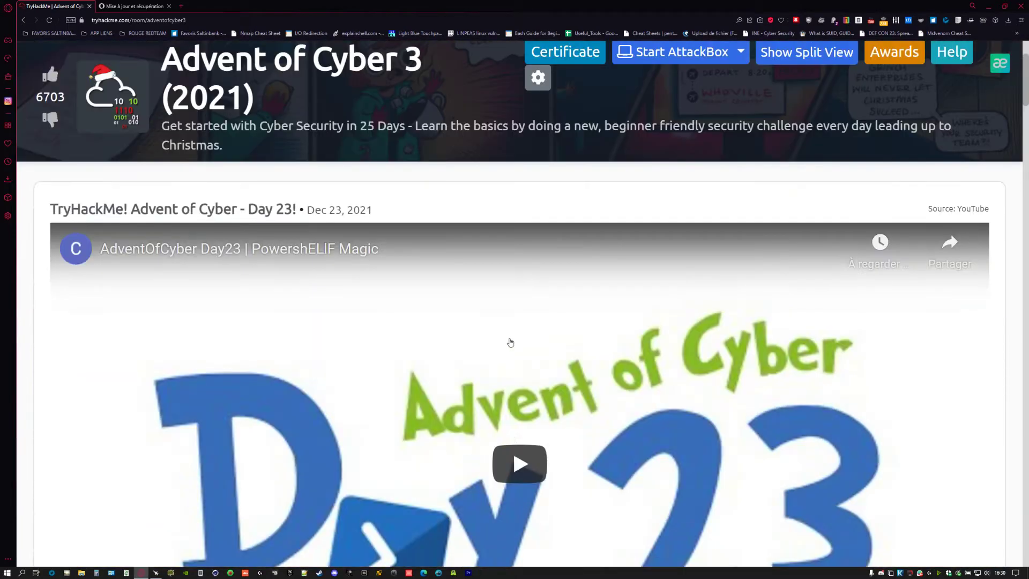
{"action": "scroll", "coordinate": [486, 291], "scroll_direction": "down", "scroll_amount": 15}
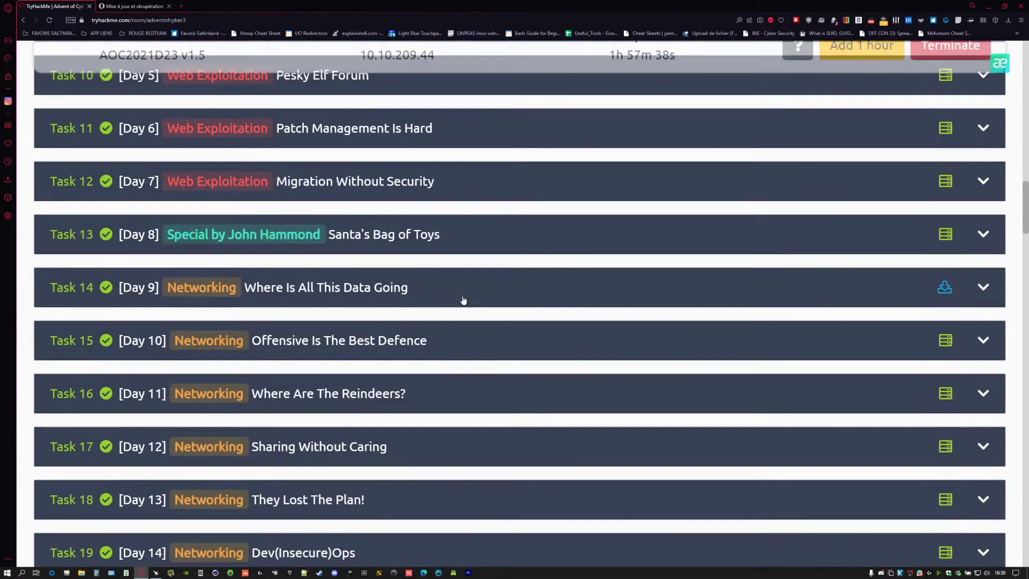
{"action": "scroll", "coordinate": [451, 292], "scroll_direction": "down", "scroll_amount": 5}
{"action": "scroll", "coordinate": [429, 295], "scroll_direction": "up", "scroll_amount": 13}
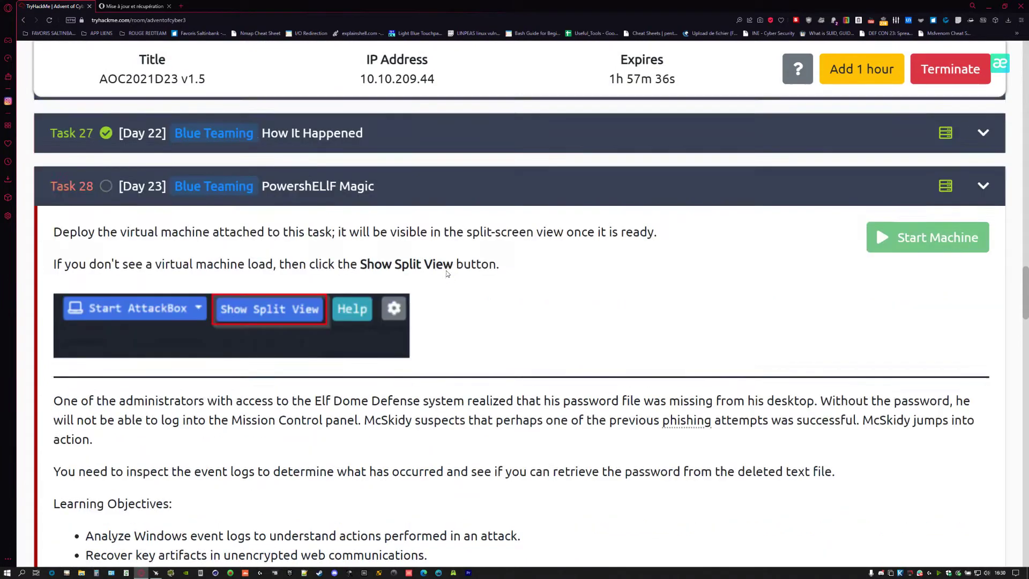
{"action": "scroll", "coordinate": [421, 297], "scroll_direction": "down", "scroll_amount": 2}
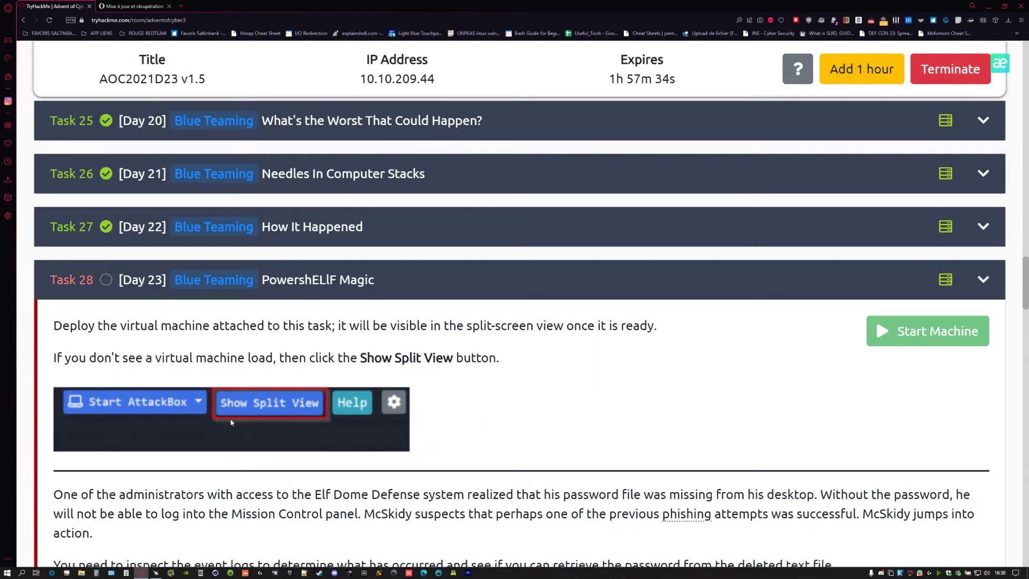
{"action": "scroll", "coordinate": [120, 422], "scroll_direction": "down", "scroll_amount": 2}
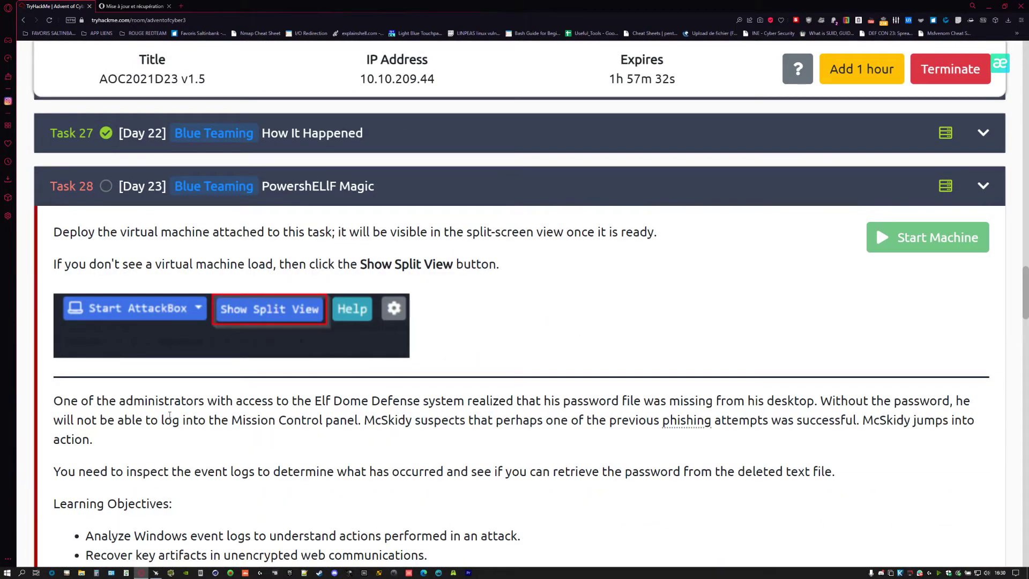
{"action": "scroll", "coordinate": [542, 223], "scroll_direction": "up", "scroll_amount": 15}
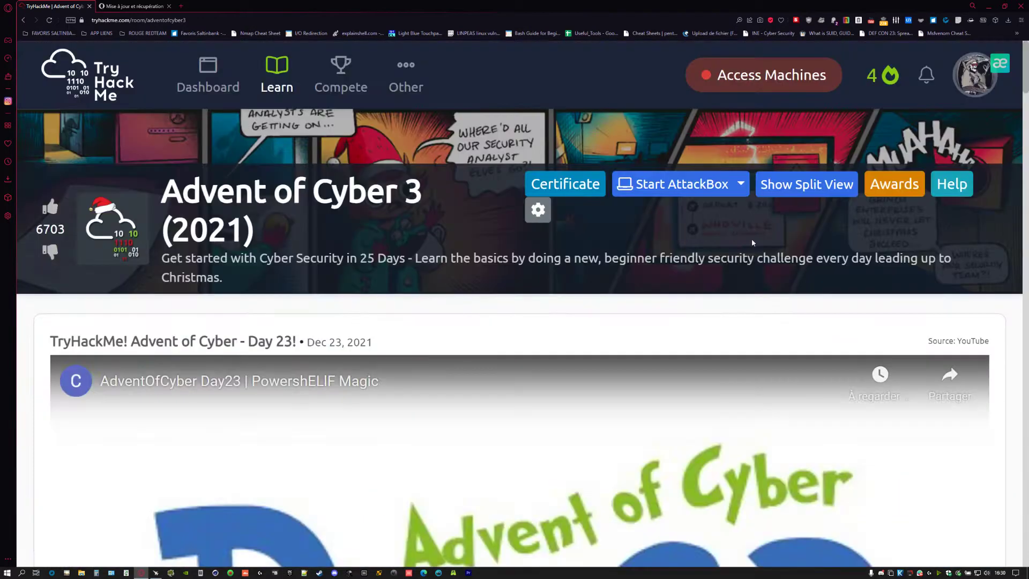
- Move the machine's remote desktop into its own tab with clipboard access allowed, closing split view
{"action": "left_click", "coordinate": [795, 185]}
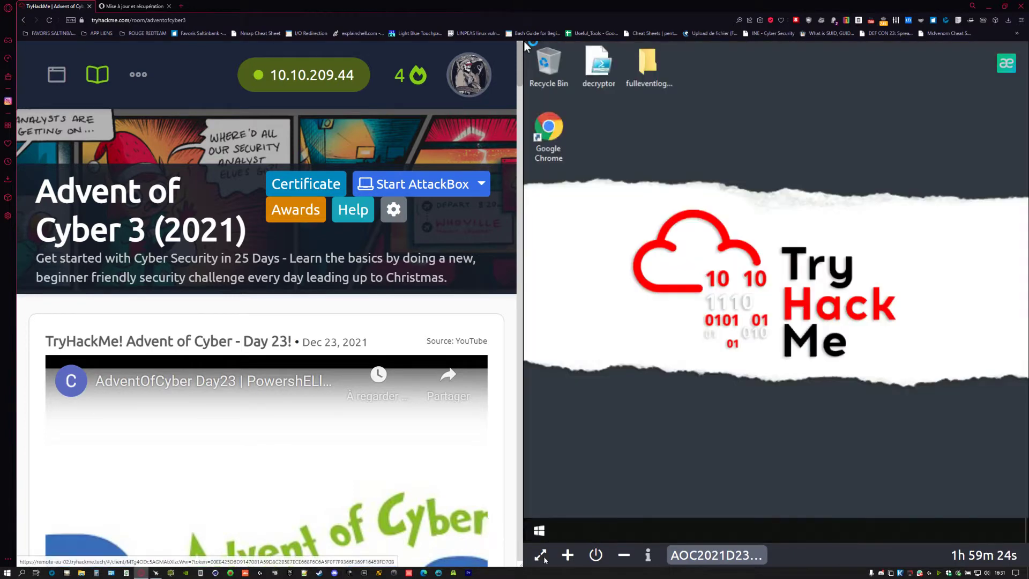
{"action": "left_click", "coordinate": [540, 555]}
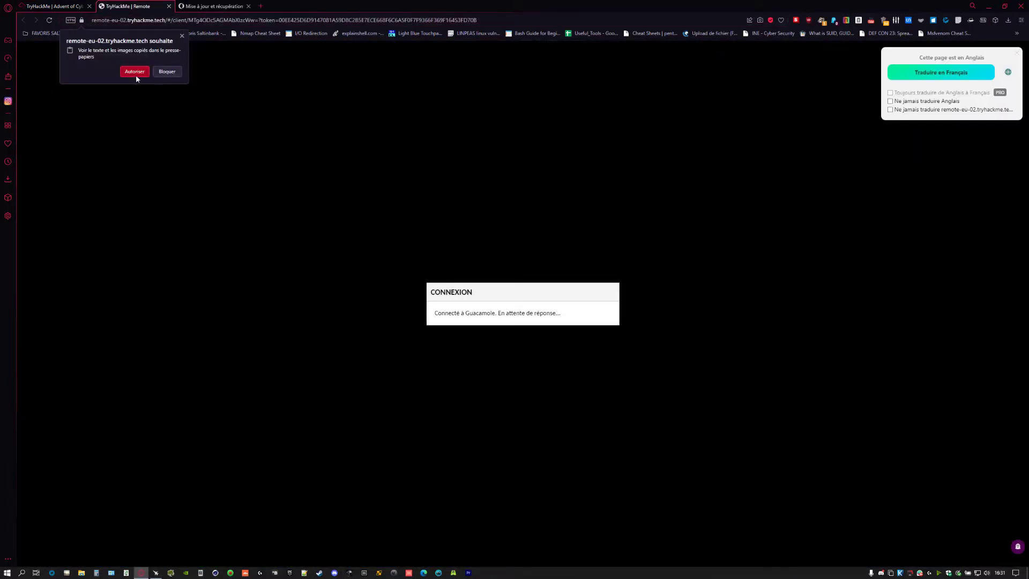
{"action": "left_click", "coordinate": [134, 75]}
{"action": "left_click", "coordinate": [70, 7]}
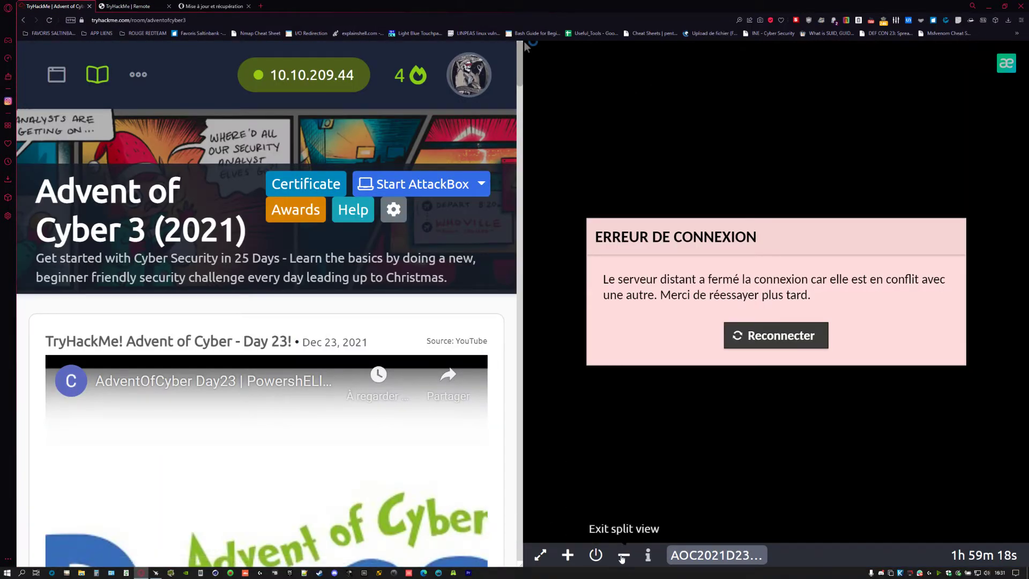
{"action": "left_click", "coordinate": [624, 555]}
{"action": "left_click", "coordinate": [126, 6]}
{"action": "left_click", "coordinate": [58, 5]}
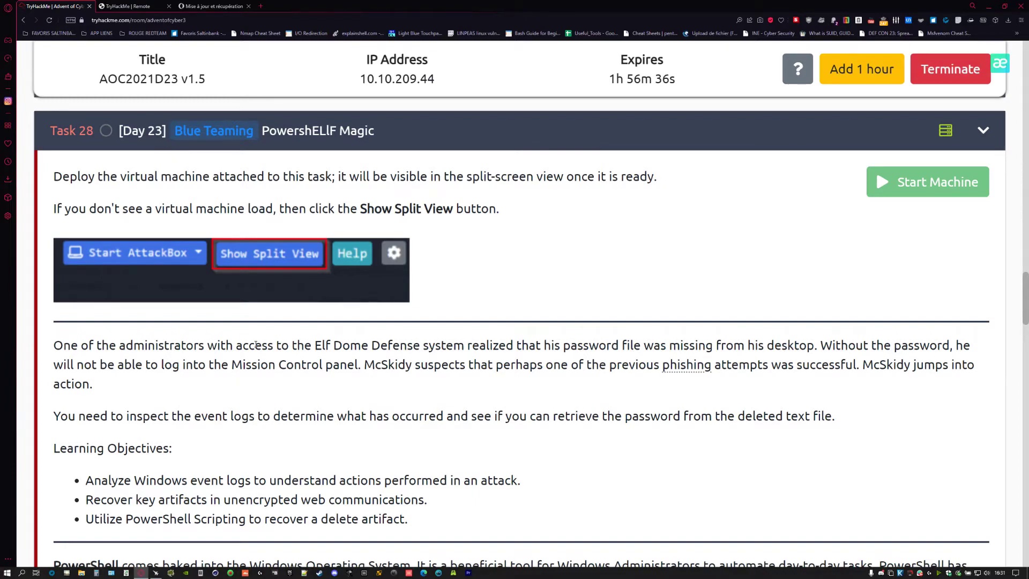
{"action": "scroll", "coordinate": [257, 345], "scroll_direction": "down", "scroll_amount": 2}
{"action": "scroll", "coordinate": [256, 305], "scroll_direction": "down", "scroll_amount": 10}
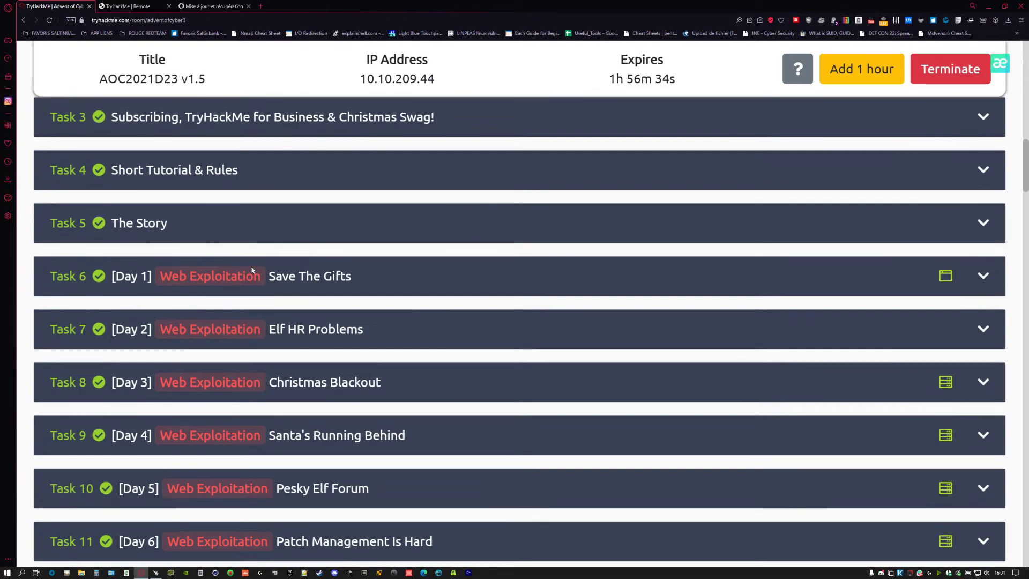
{"action": "scroll", "coordinate": [264, 248], "scroll_direction": "up", "scroll_amount": 15}
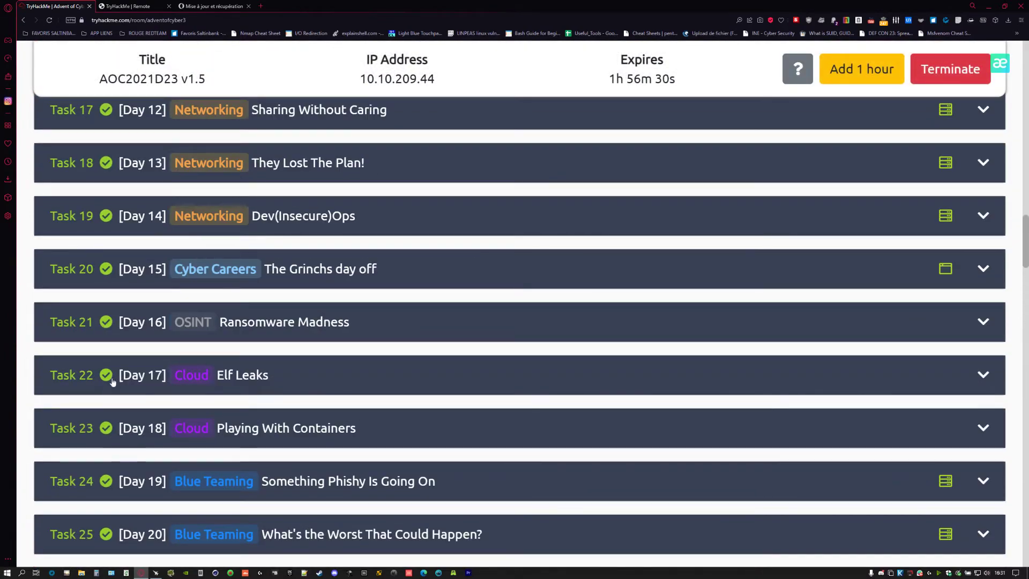
{"action": "scroll", "coordinate": [145, 426], "scroll_direction": "down", "scroll_amount": 10}
{"action": "scroll", "coordinate": [156, 415], "scroll_direction": "up", "scroll_amount": 2}
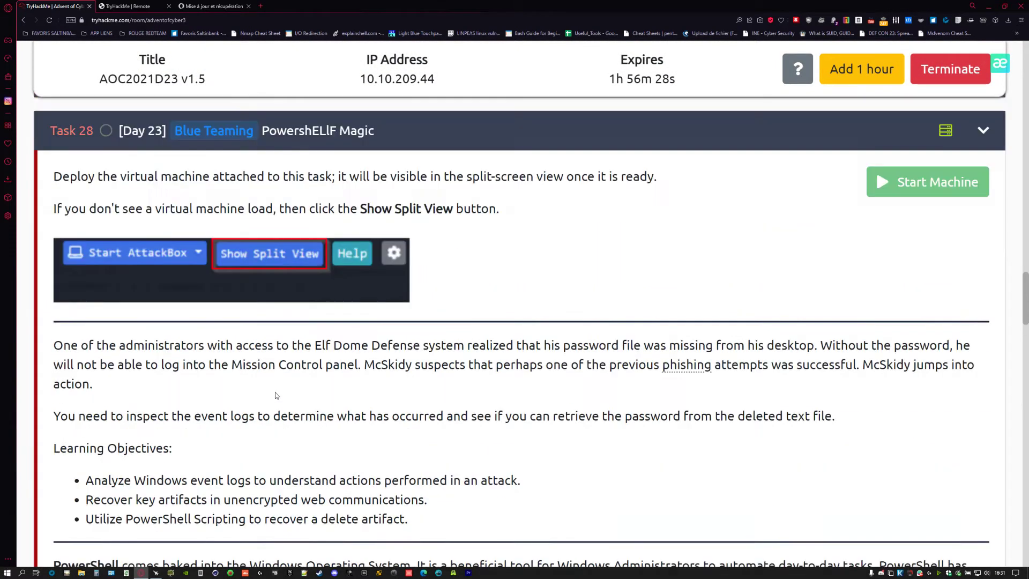
{"action": "scroll", "coordinate": [289, 375], "scroll_direction": "down", "scroll_amount": 2}
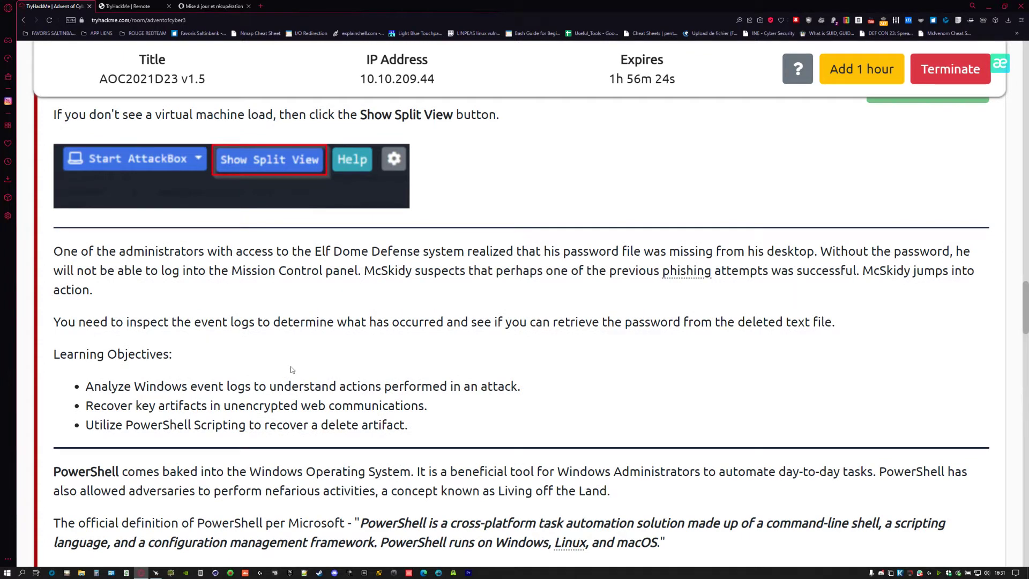
{"action": "scroll", "coordinate": [275, 365], "scroll_direction": "up", "scroll_amount": 2}
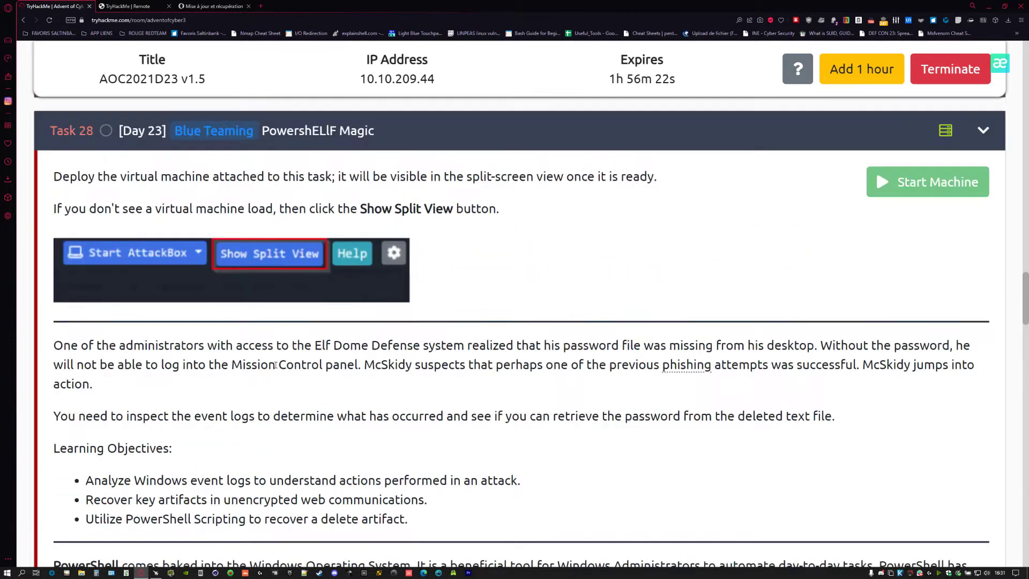
{"action": "scroll", "coordinate": [526, 365], "scroll_direction": "down", "scroll_amount": 2}
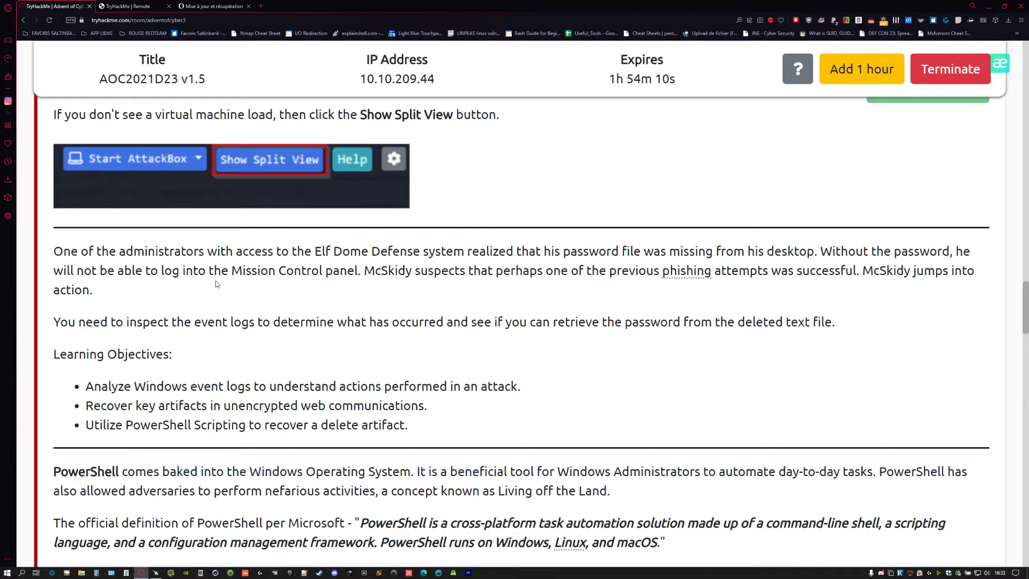
- Scroll the Day 23 task down to the PowerShell Logging section on event IDs 4103 and 4104
{"action": "scroll", "coordinate": [218, 284], "scroll_direction": "down", "scroll_amount": 2}
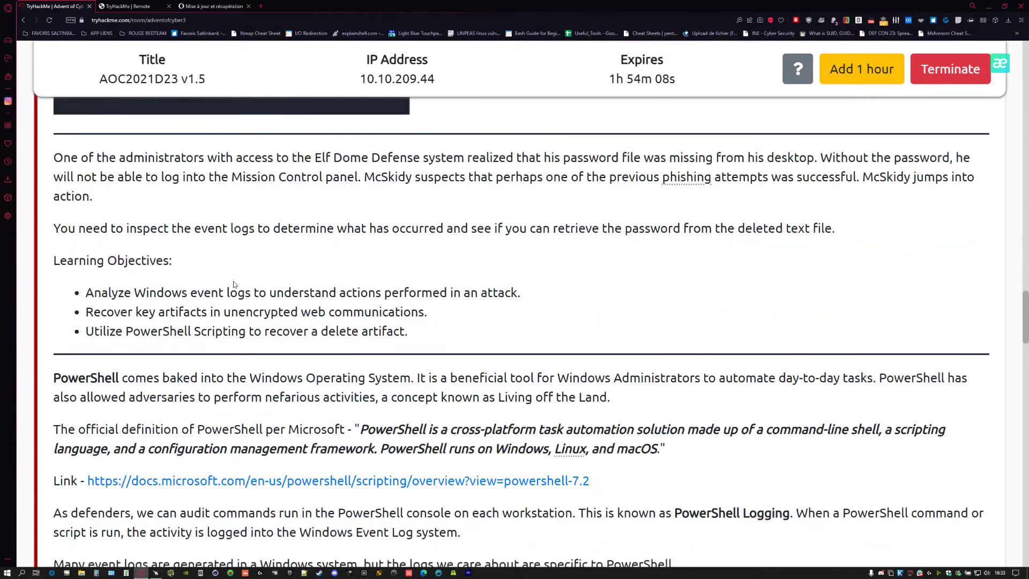
{"action": "scroll", "coordinate": [219, 284], "scroll_direction": "down", "scroll_amount": 3}
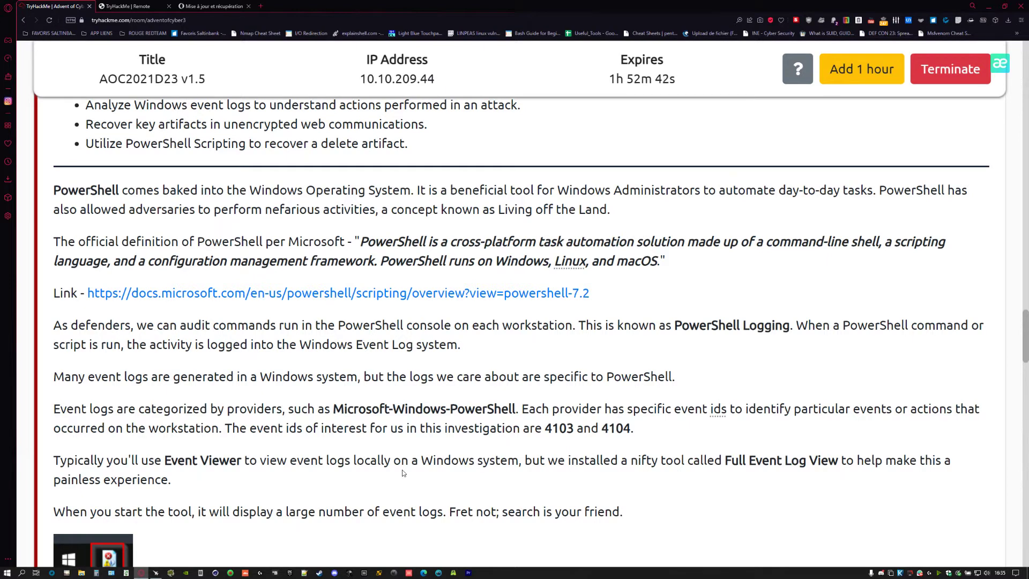
- Browse in File Explorer to C:\20211223 and select its PowerShell transcript file
{"action": "left_click", "coordinate": [82, 573]}
{"action": "left_click", "coordinate": [250, 268]}
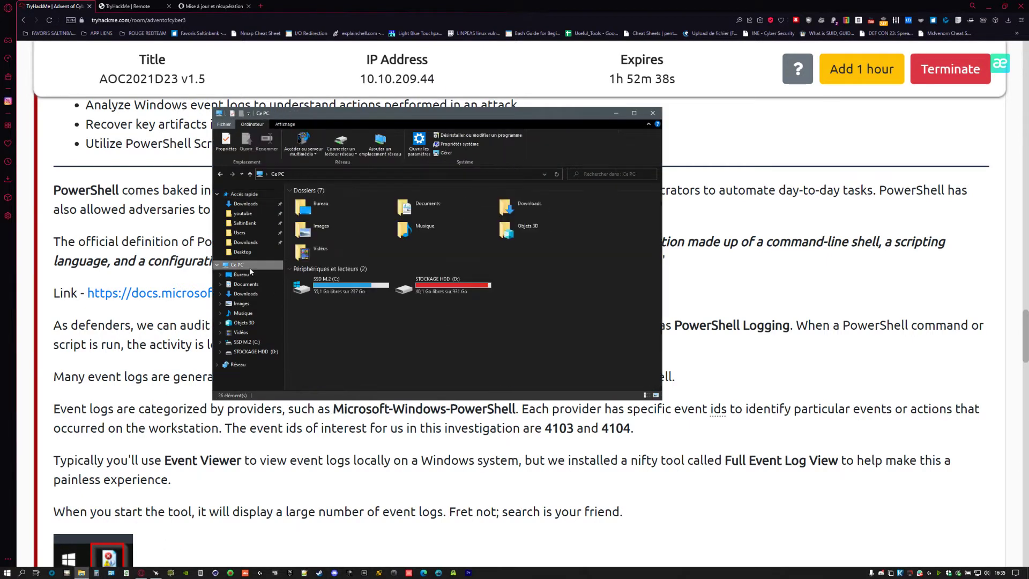
{"action": "double_click", "coordinate": [329, 293]}
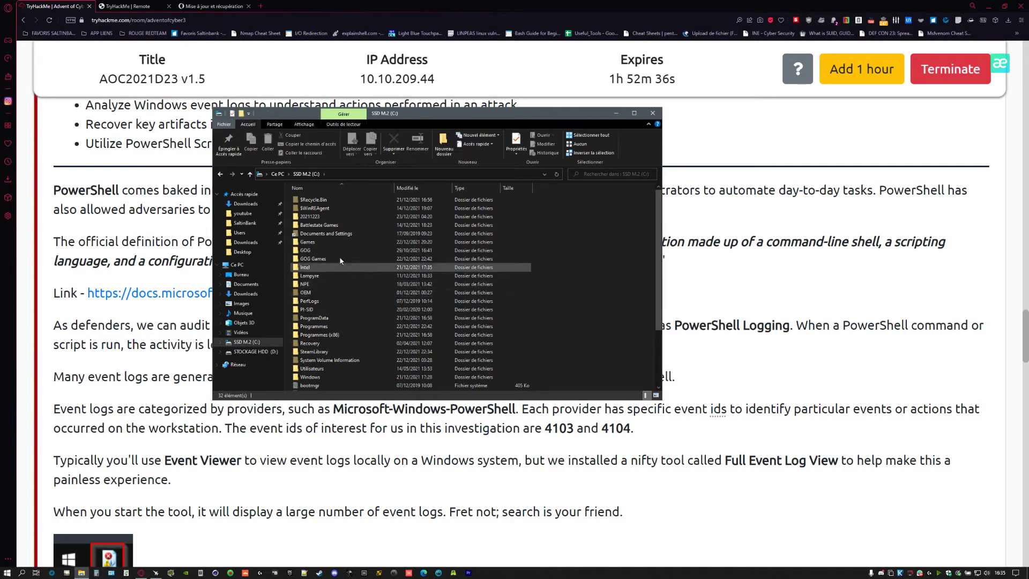
{"action": "left_click", "coordinate": [322, 220]}
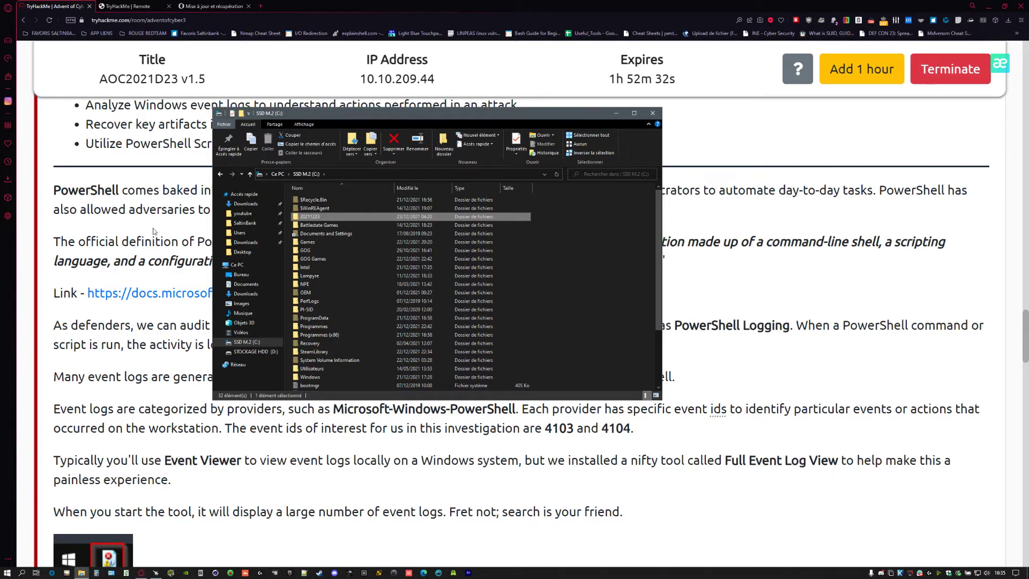
{"action": "left_click", "coordinate": [22, 573]}
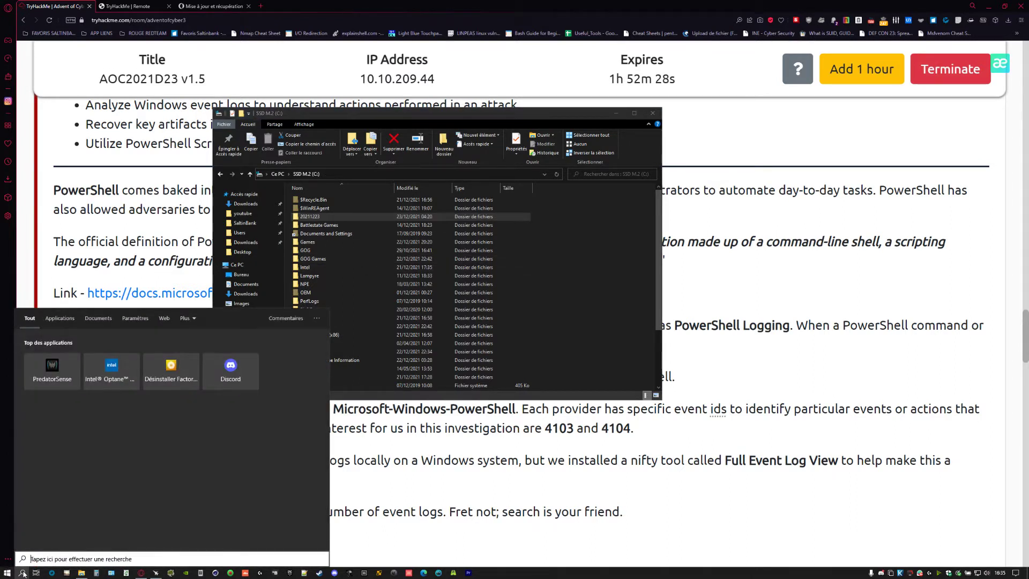
{"action": "type", "text": "event"}
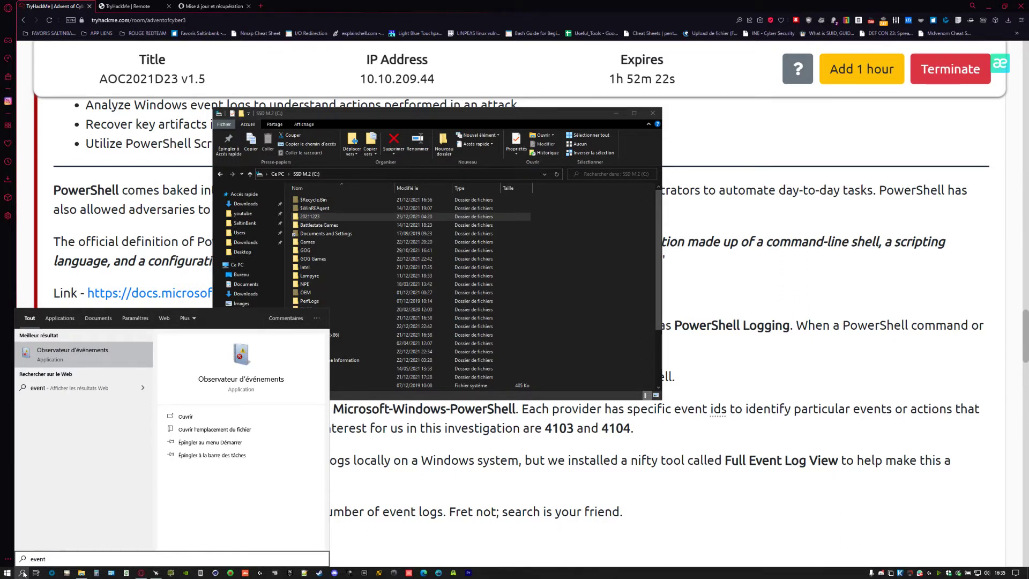
{"action": "left_click", "coordinate": [331, 221]}
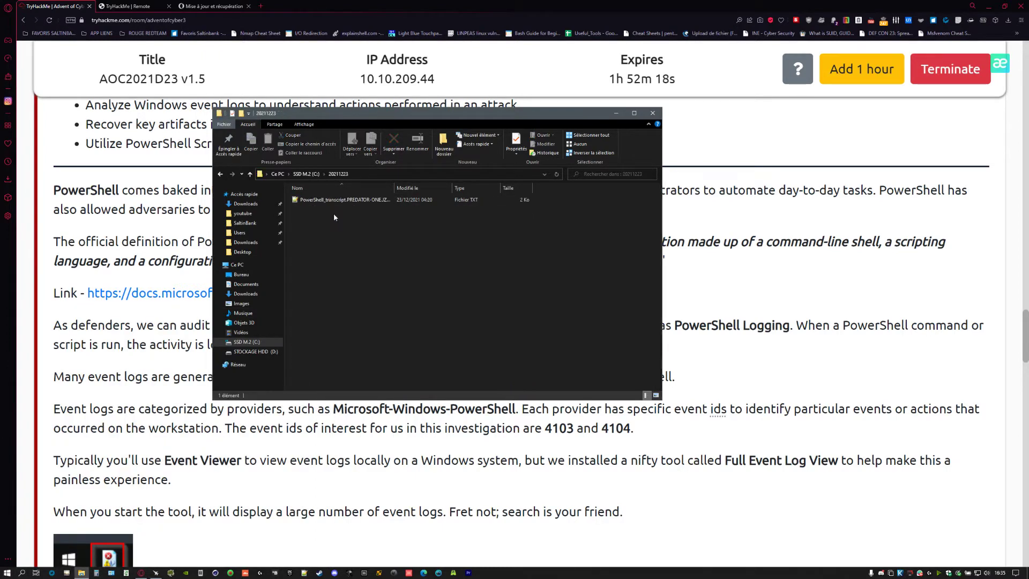
{"action": "left_click", "coordinate": [338, 200]}
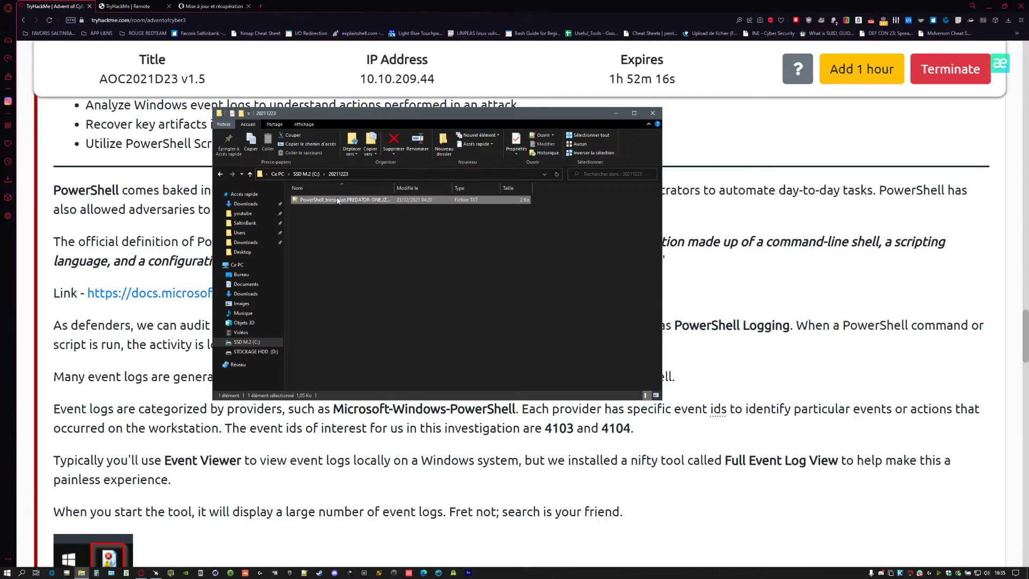
- Open the transcript in Notepad++ and select line 8's powershell.exe -ExecutionPolicy Restricted command
{"action": "double_click", "coordinate": [338, 200]}
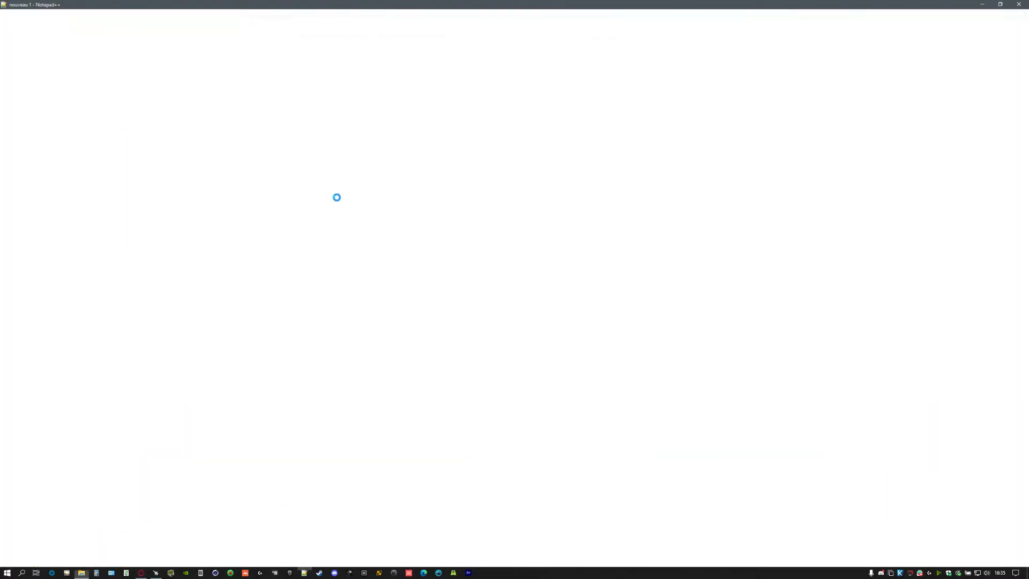
{"action": "scroll", "coordinate": [338, 198], "scroll_direction": "down", "scroll_amount": 7}
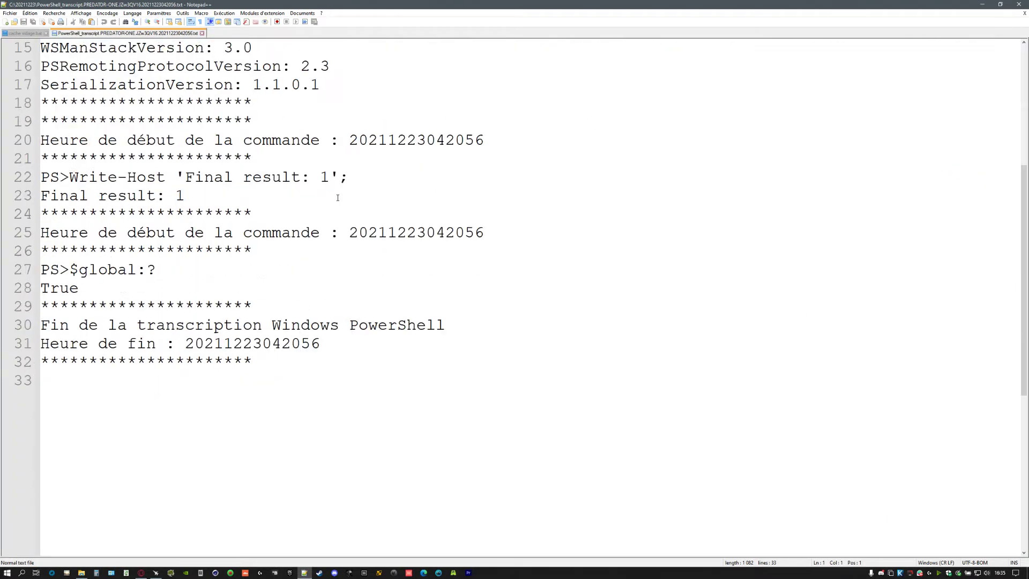
{"action": "scroll", "coordinate": [338, 198], "scroll_direction": "up", "scroll_amount": 7}
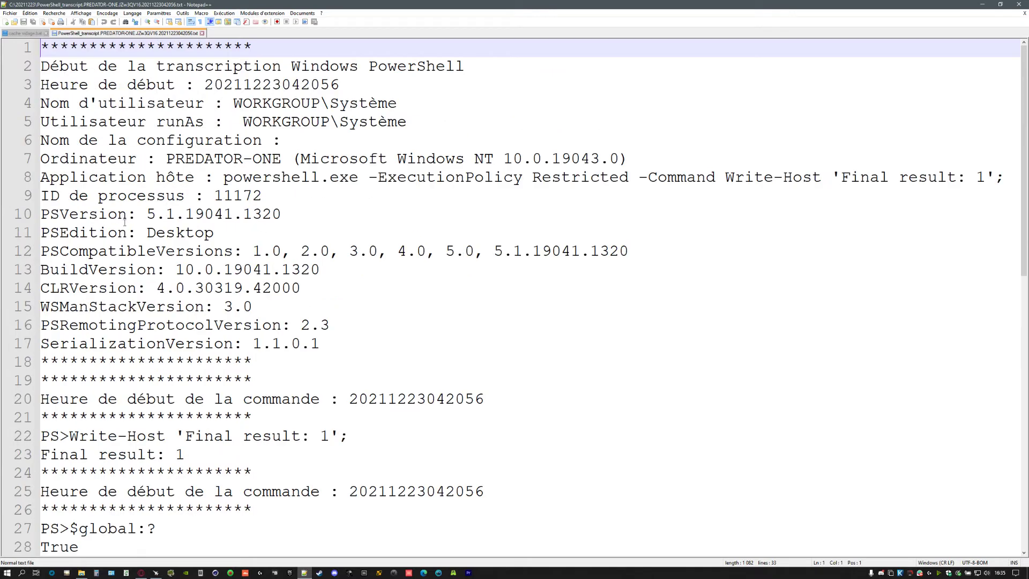
{"action": "left_click_drag", "start_coordinate": [223, 177], "coordinate": [986, 178]}
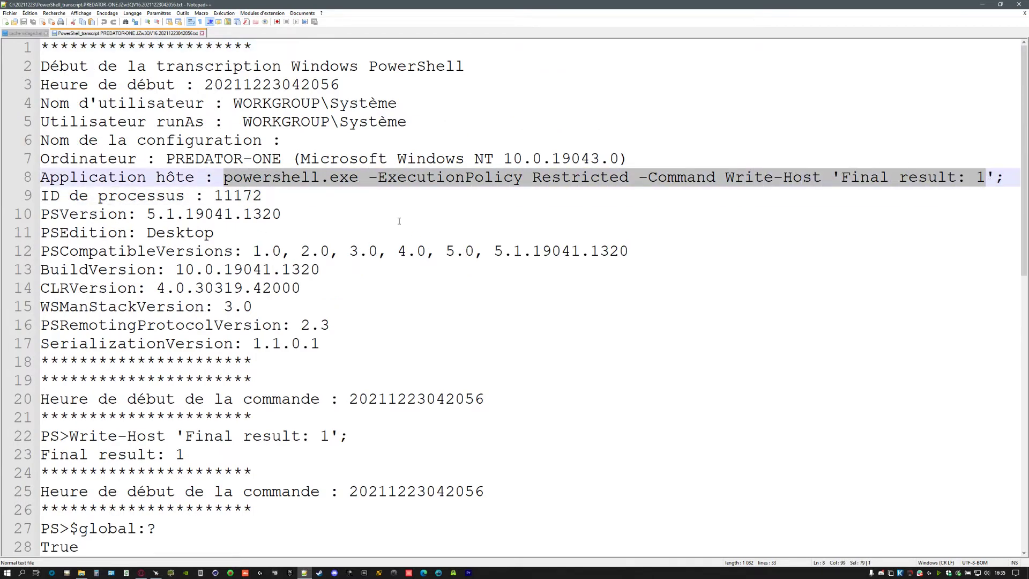
{"action": "left_click", "coordinate": [262, 180]}
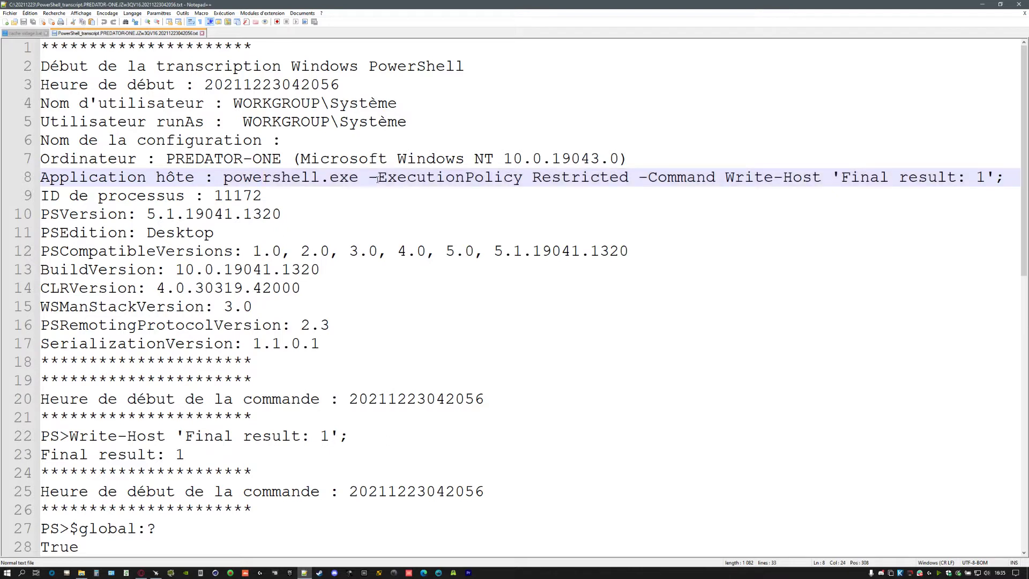
{"action": "left_click_drag", "start_coordinate": [378, 179], "coordinate": [990, 178]}
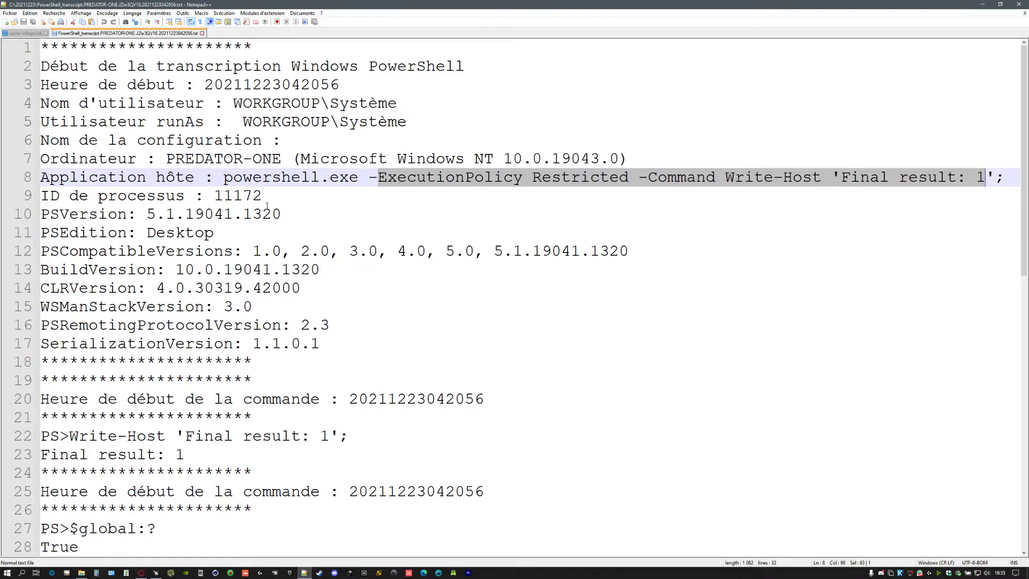
{"action": "left_click", "coordinate": [340, 158]}
{"action": "left_click_drag", "start_coordinate": [224, 177], "coordinate": [997, 175]}
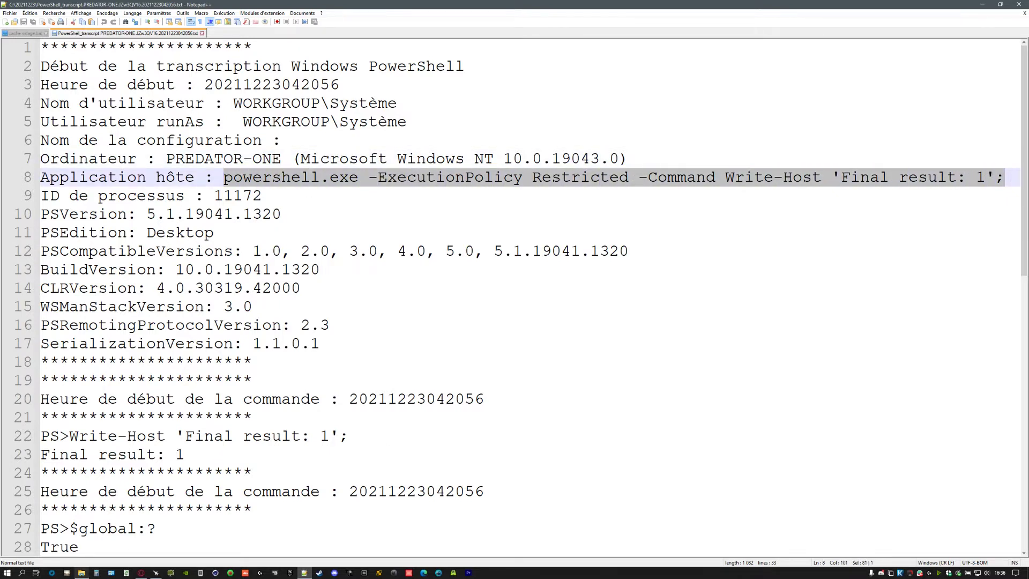
{"action": "left_click", "coordinate": [7, 572]}
{"action": "type", "text": "p"}
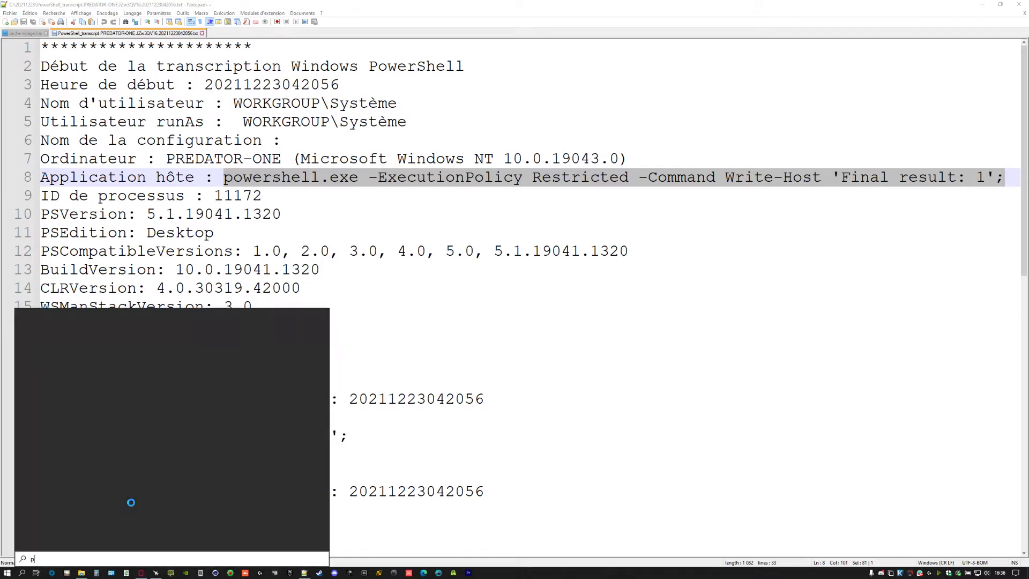
{"action": "type", "text": "owe"}
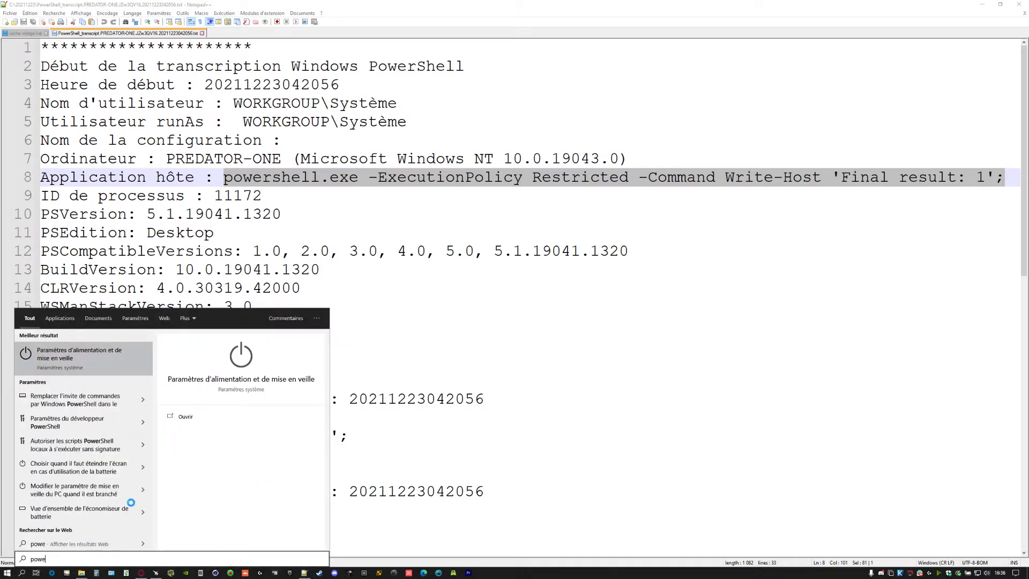
{"action": "type", "text": "rshe"}
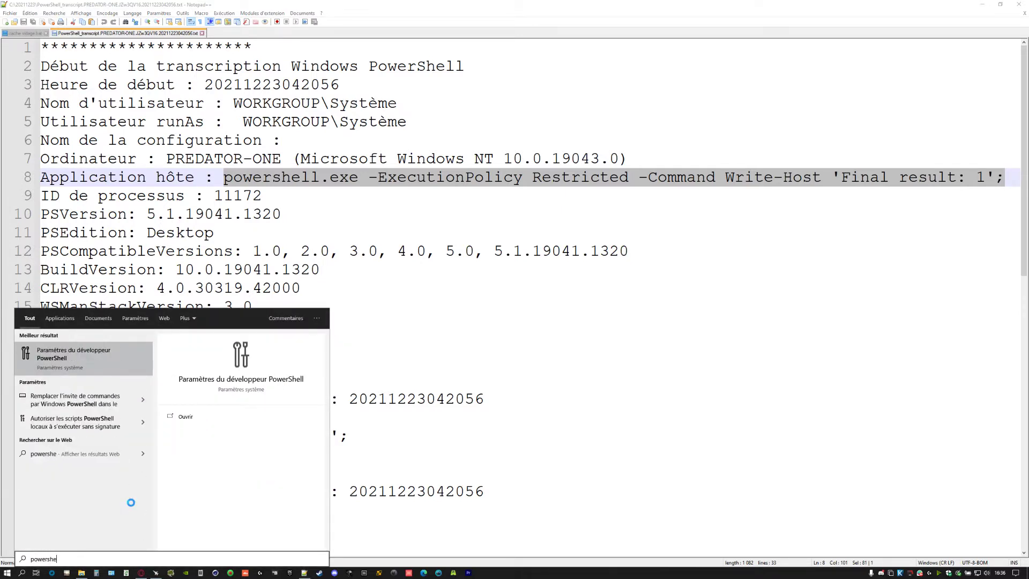
{"action": "type", "text": "ll"}
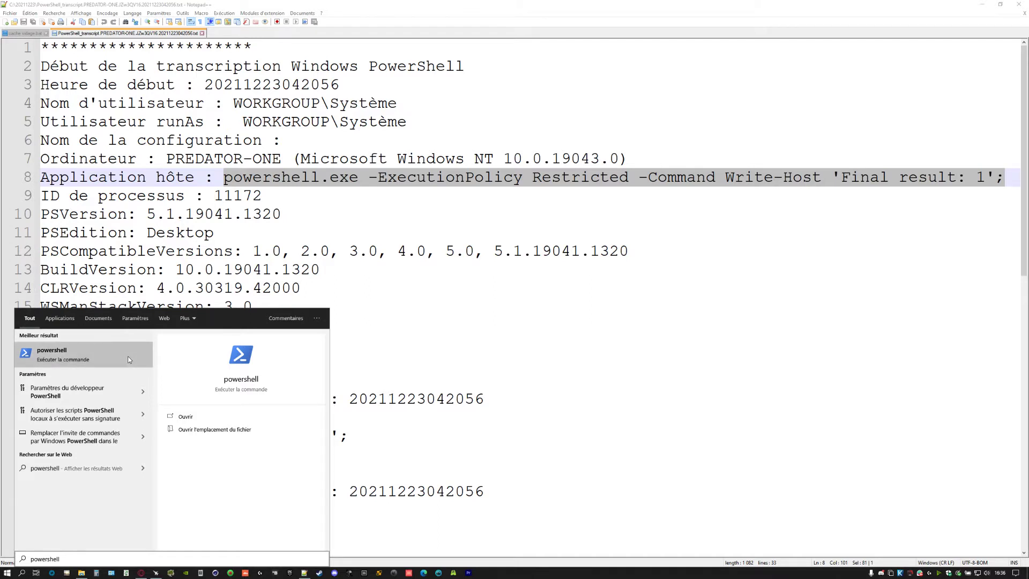
{"action": "right_click", "coordinate": [13, 575]}
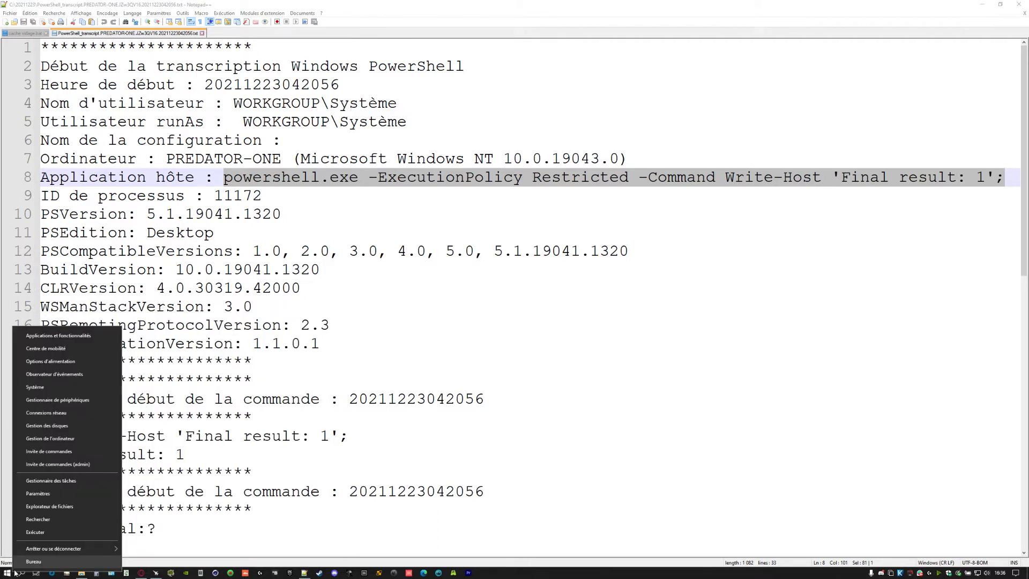
{"action": "left_click", "coordinate": [88, 464]}
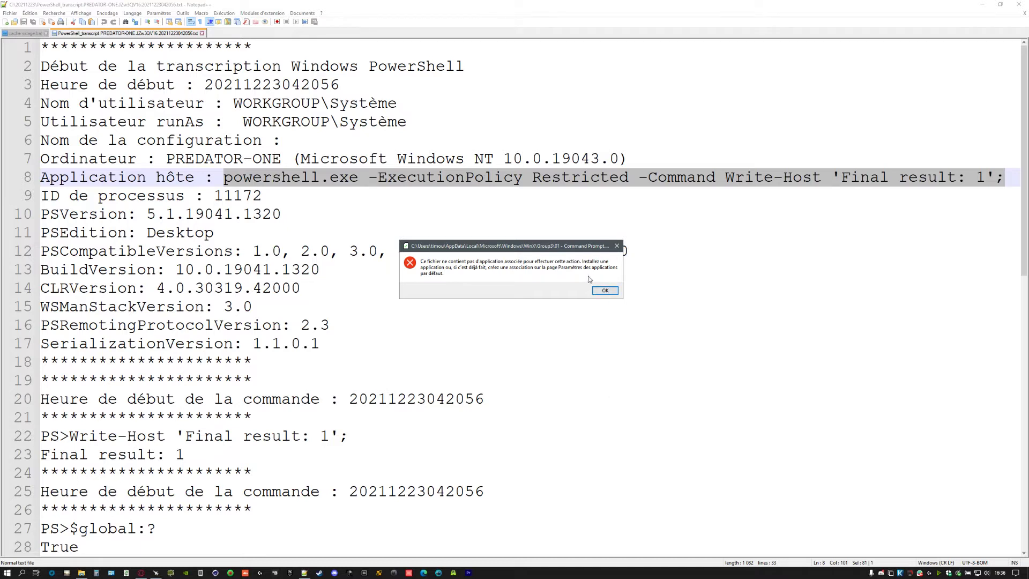
{"action": "left_click", "coordinate": [617, 247]}
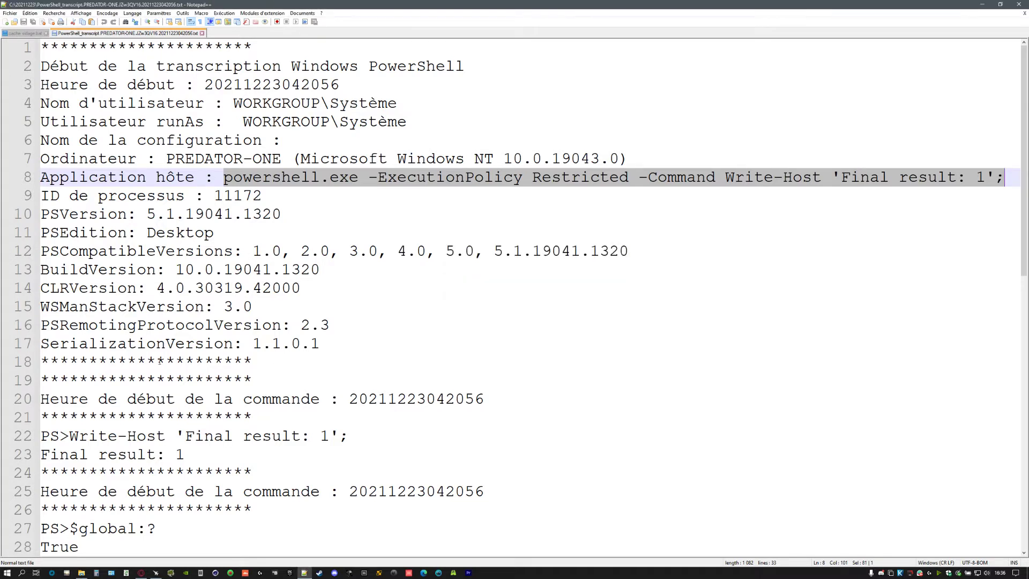
{"action": "left_click", "coordinate": [7, 572]}
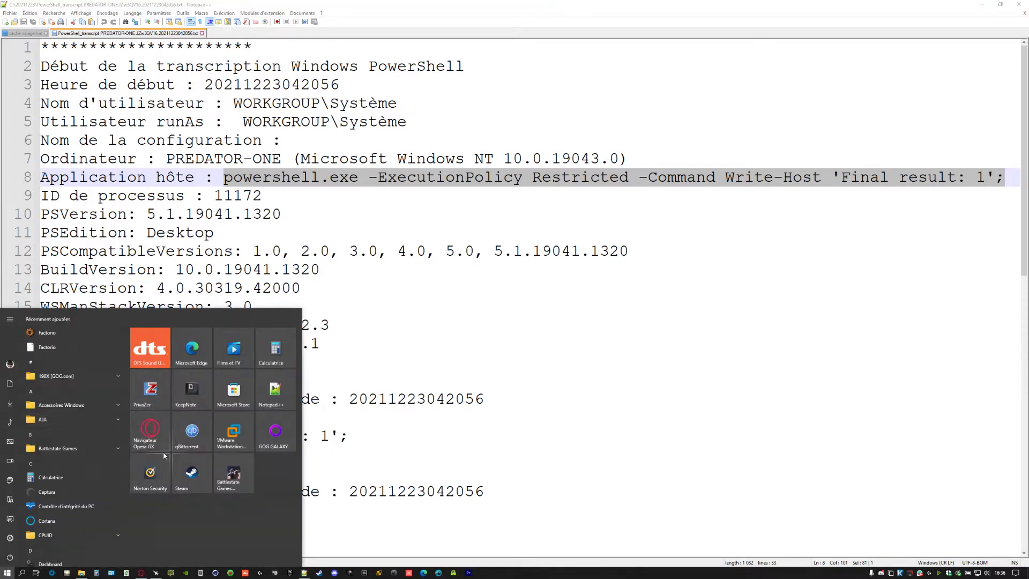
{"action": "right_click", "coordinate": [7, 573]}
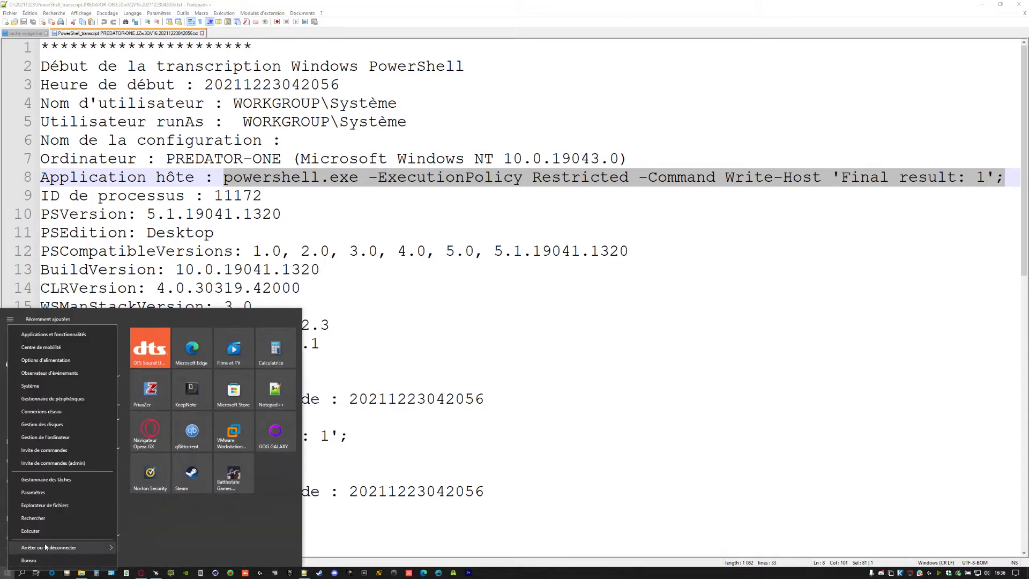
{"action": "left_click", "coordinate": [79, 456]}
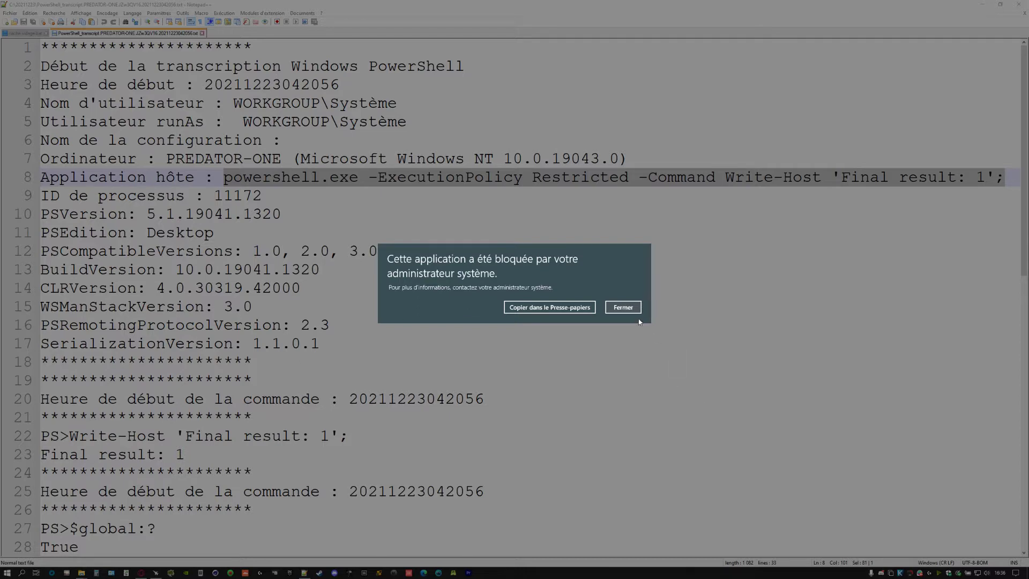
{"action": "left_click", "coordinate": [622, 308]}
{"action": "left_click", "coordinate": [324, 325]}
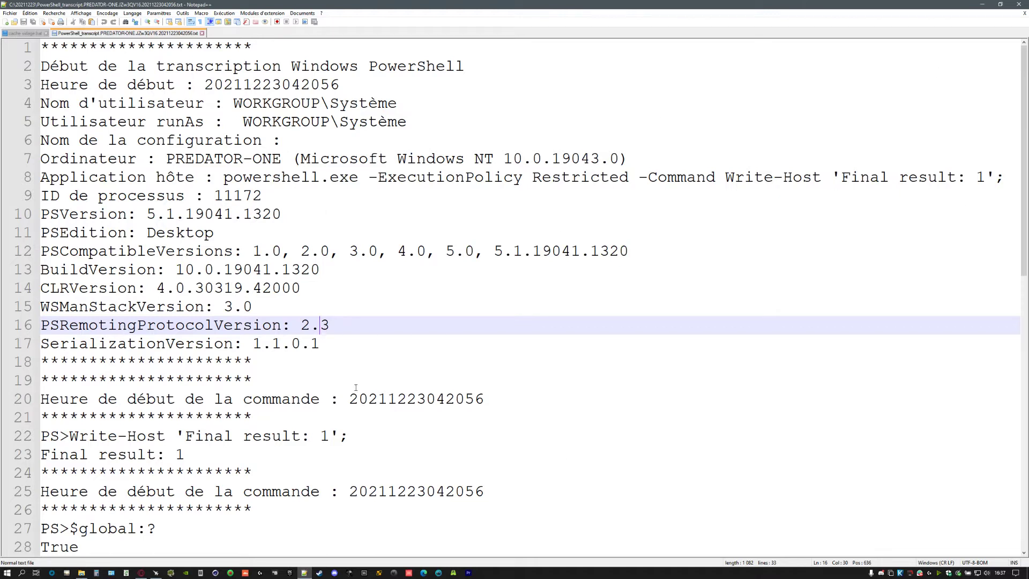
{"action": "scroll", "coordinate": [356, 387], "scroll_direction": "down", "scroll_amount": 11}
{"action": "scroll", "coordinate": [510, 416], "scroll_direction": "up", "scroll_amount": 11}
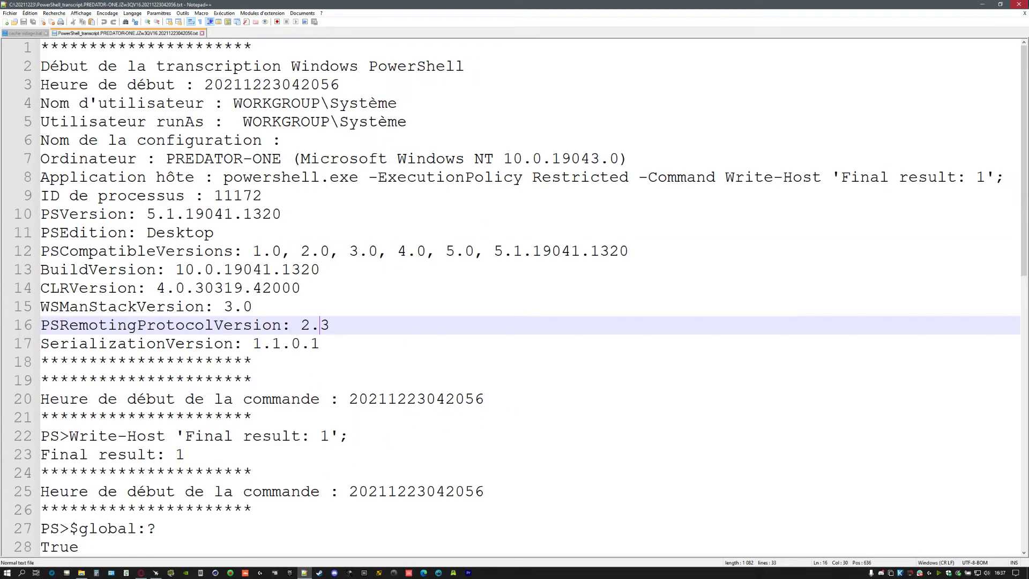
- Close Notepad++, then in a new Opera GX tab search 'salt' and pick the suggested channel
{"action": "left_click", "coordinate": [1025, 3]}
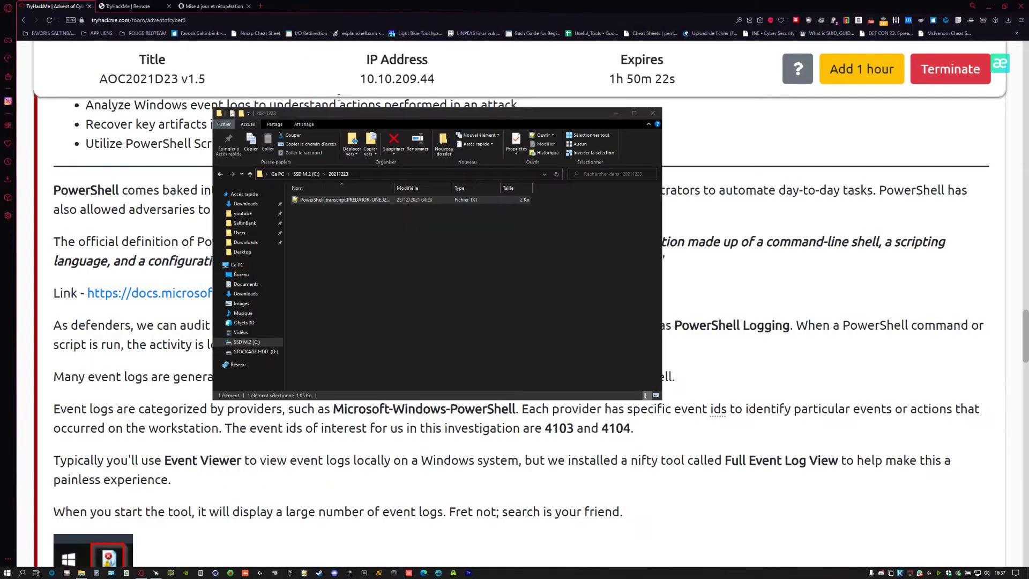
{"action": "left_click", "coordinate": [259, 6]}
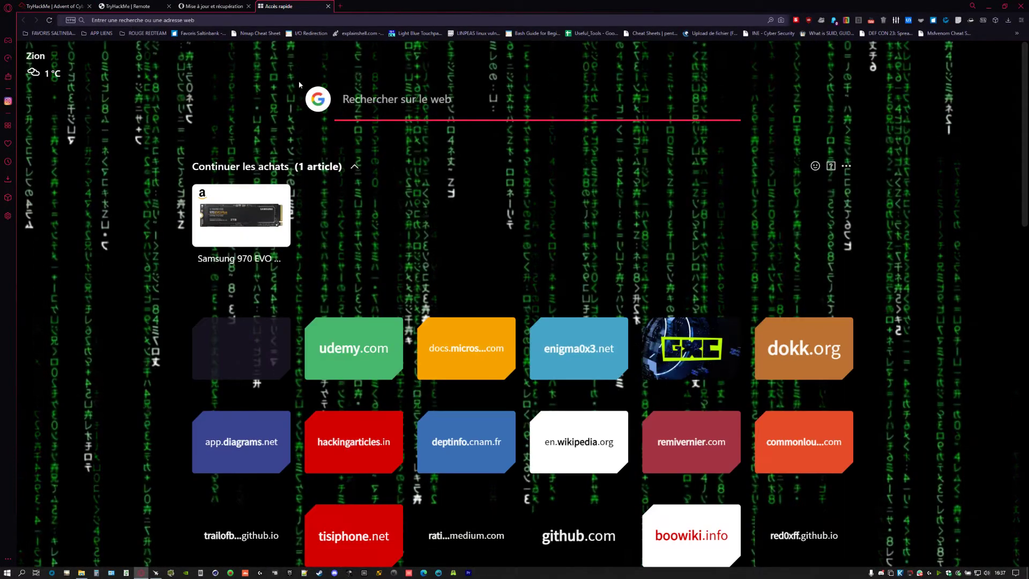
{"action": "type", "text": "salt"}
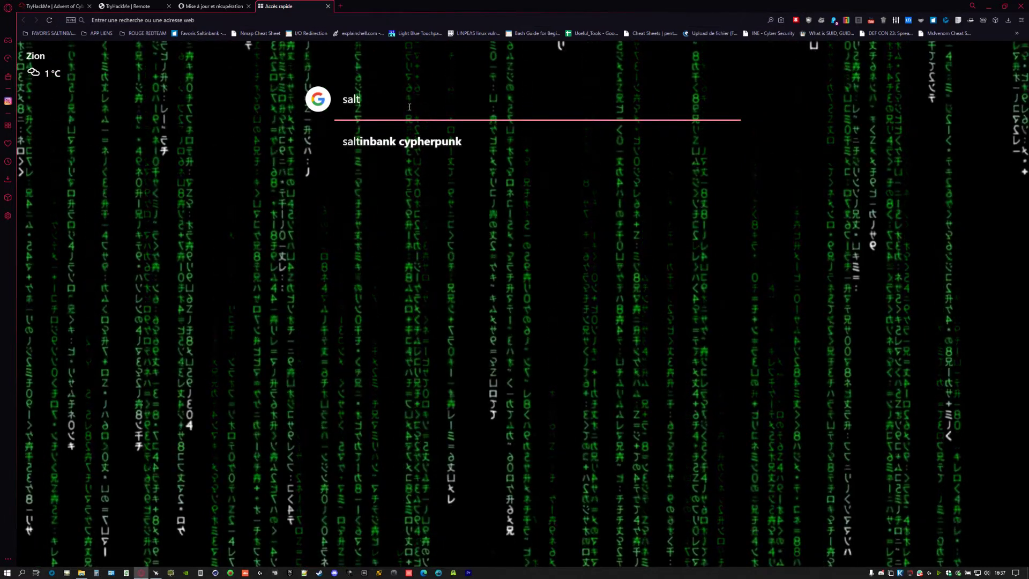
{"action": "left_click", "coordinate": [376, 143]}
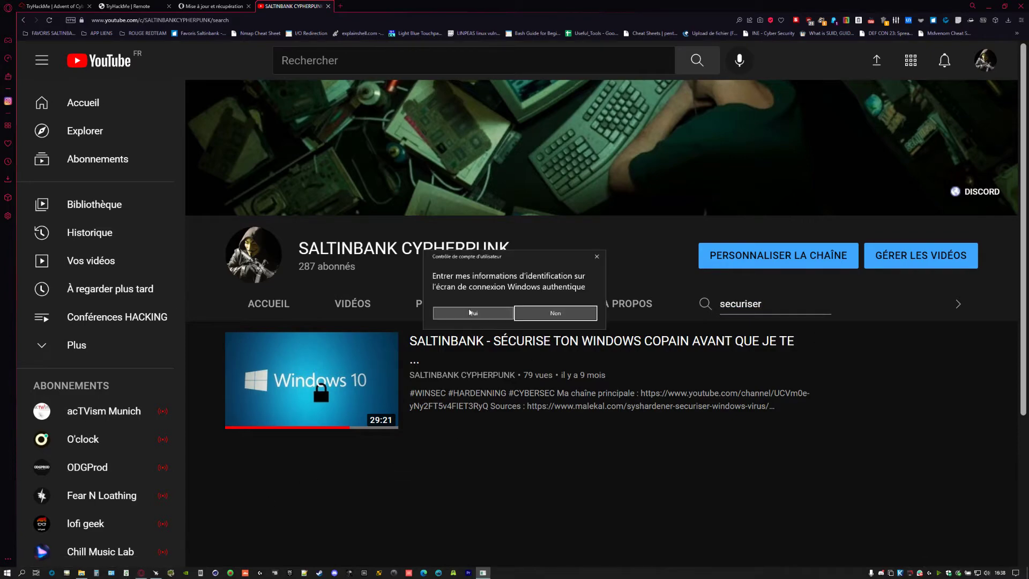
- Approve the UAC prompt via Ctrl+Alt+Del so Hard_Configurator 5.1.1.2 runs as administrator
{"action": "left_click", "coordinate": [469, 310]}
{"action": "key", "text": "ctrl+alt+Delete"}
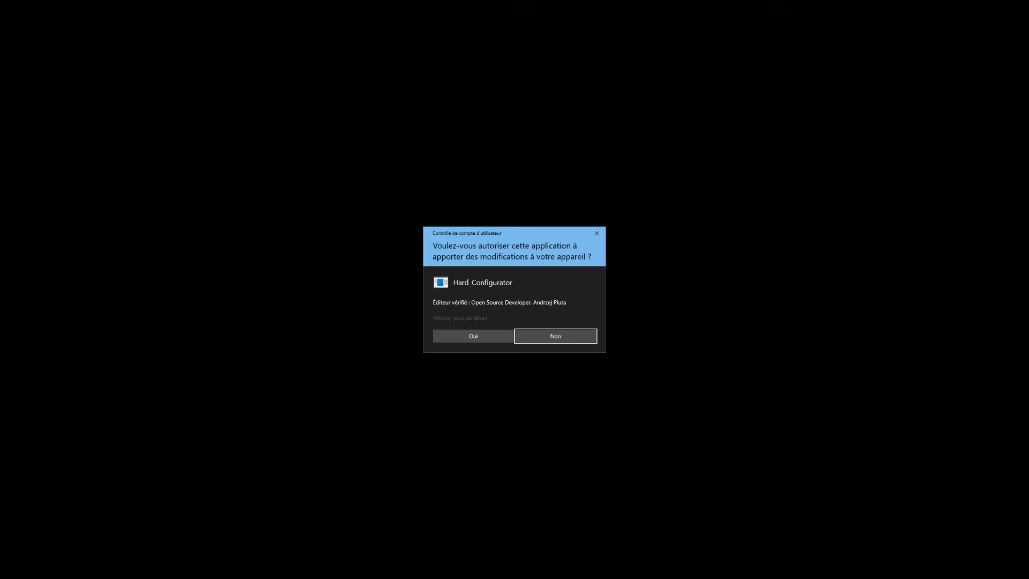
{"action": "left_click", "coordinate": [492, 340]}
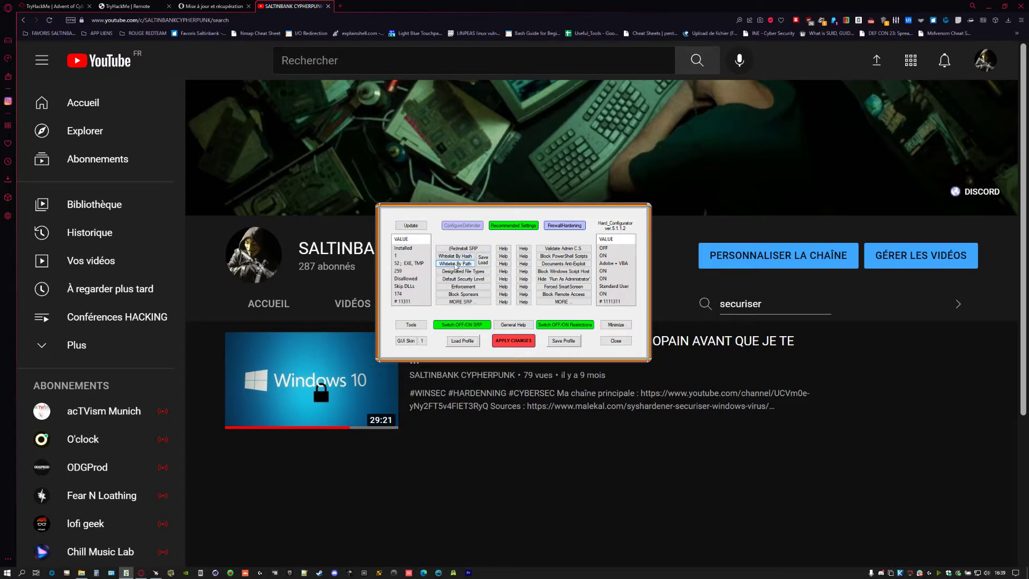
- Review Hard_Configurator's Whitelist By Path list
{"action": "left_click", "coordinate": [456, 265]}
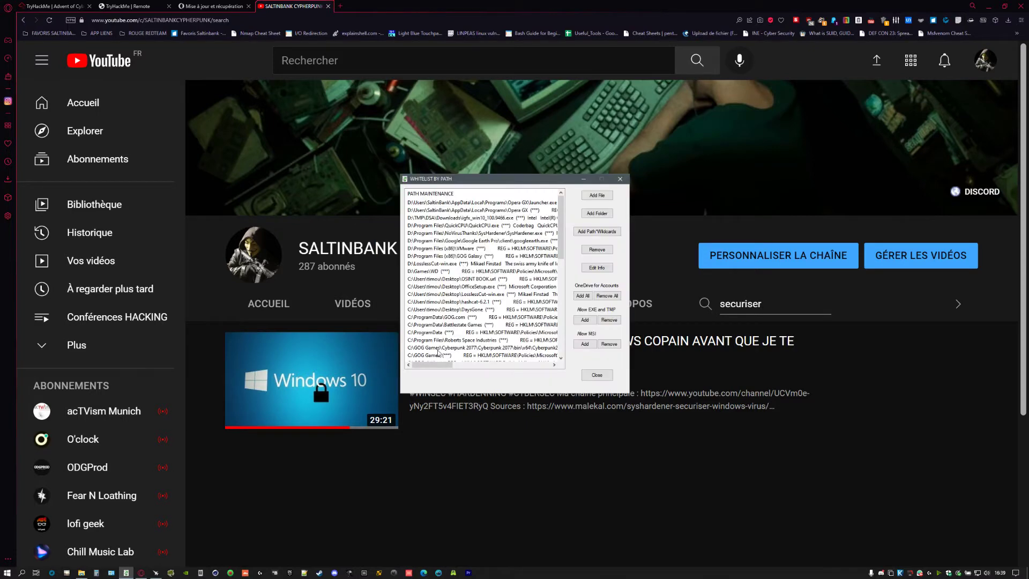
{"action": "scroll", "coordinate": [456, 343], "scroll_direction": "down", "scroll_amount": 10}
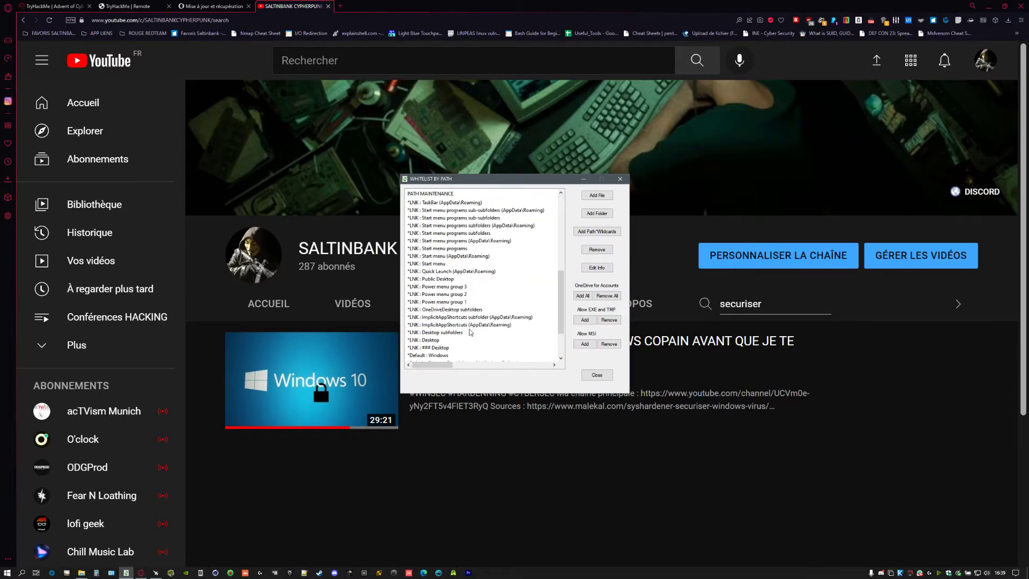
{"action": "scroll", "coordinate": [470, 333], "scroll_direction": "down", "scroll_amount": 5}
{"action": "left_click", "coordinate": [597, 374]}
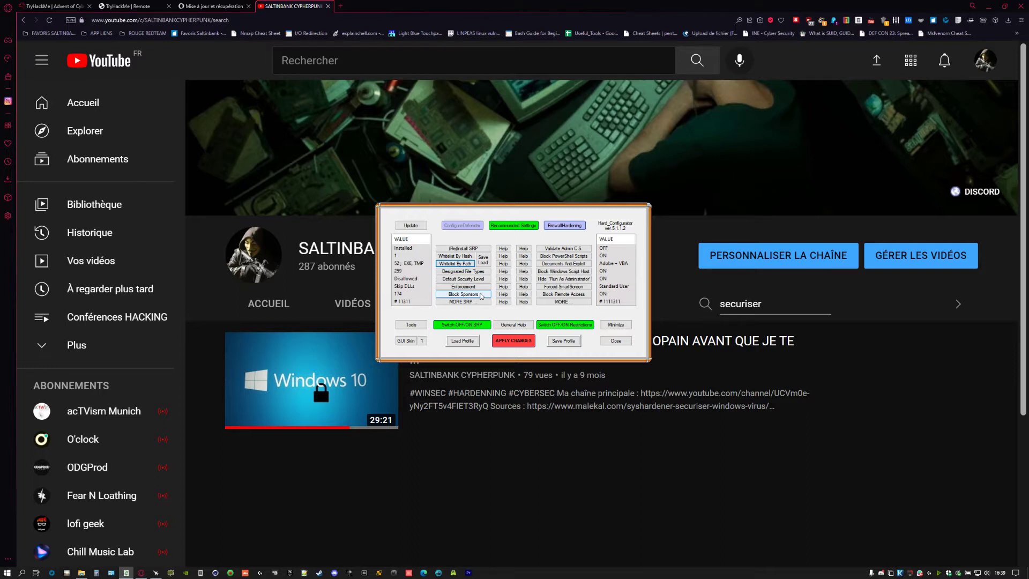
- Review the MORE additional restrictions, then minimize Hard_Configurator
{"action": "left_click", "coordinate": [462, 302]}
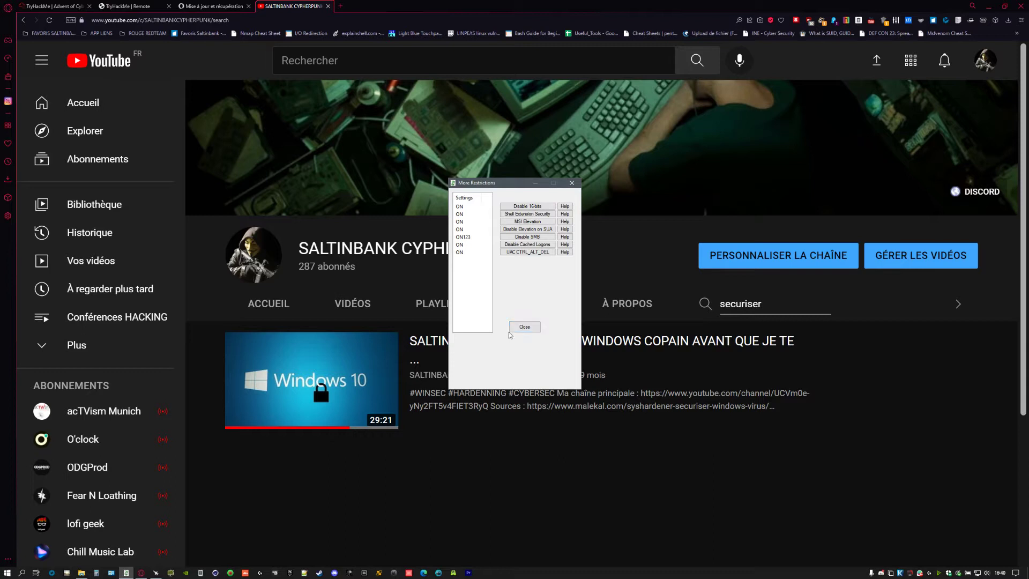
{"action": "left_click", "coordinate": [518, 328]}
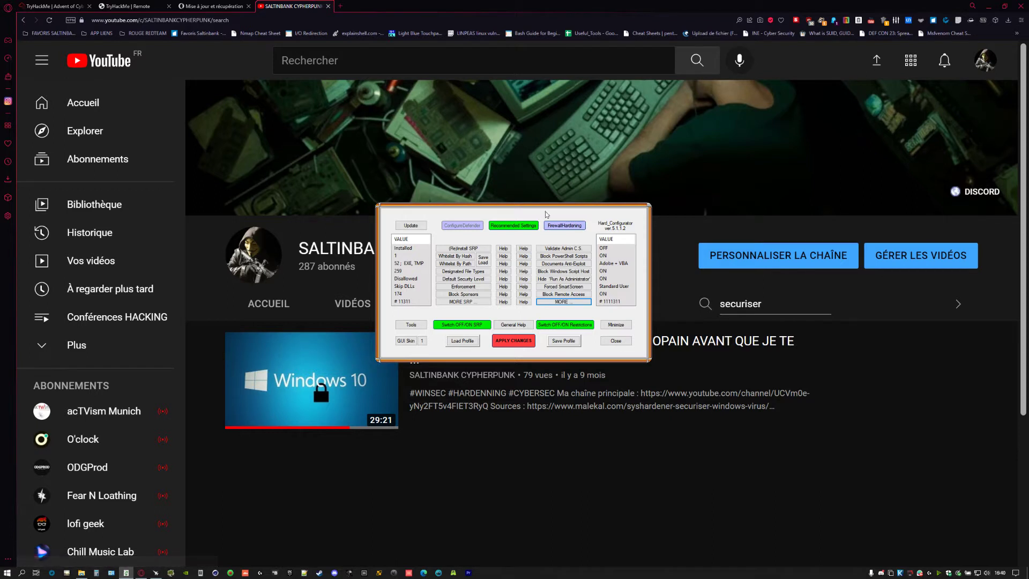
{"action": "left_click", "coordinate": [609, 327]}
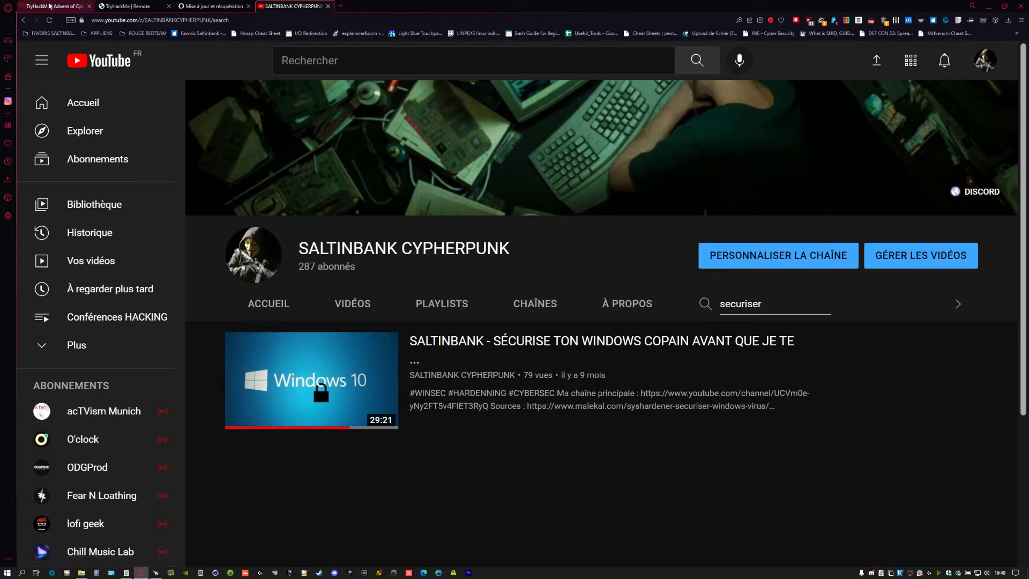
- Return to the TryHackMe Advent of Cyber tab at the Day 23 PowerShell Logging section
{"action": "left_click", "coordinate": [54, 6]}
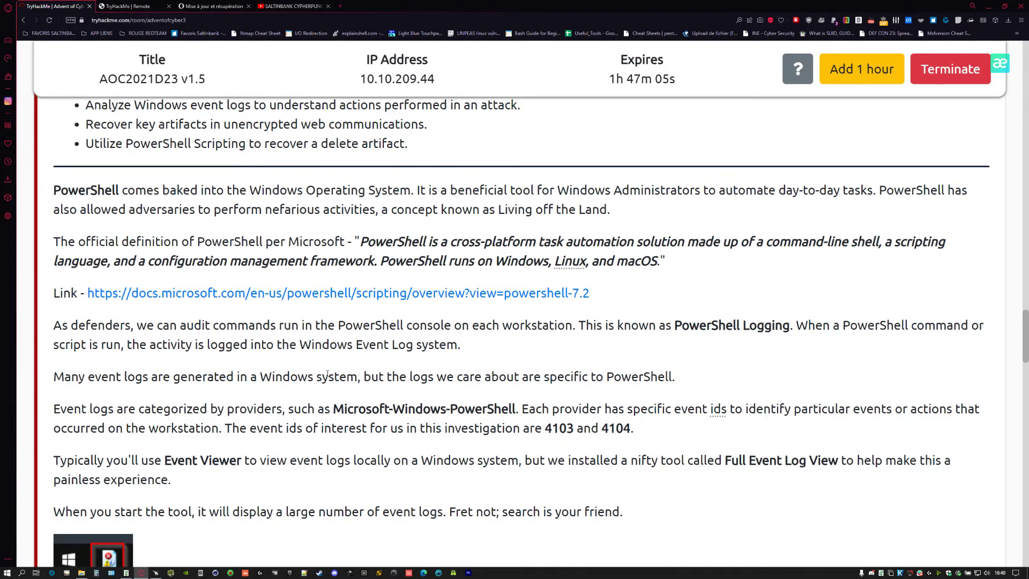
{"action": "scroll", "coordinate": [327, 375], "scroll_direction": "down", "scroll_amount": 2}
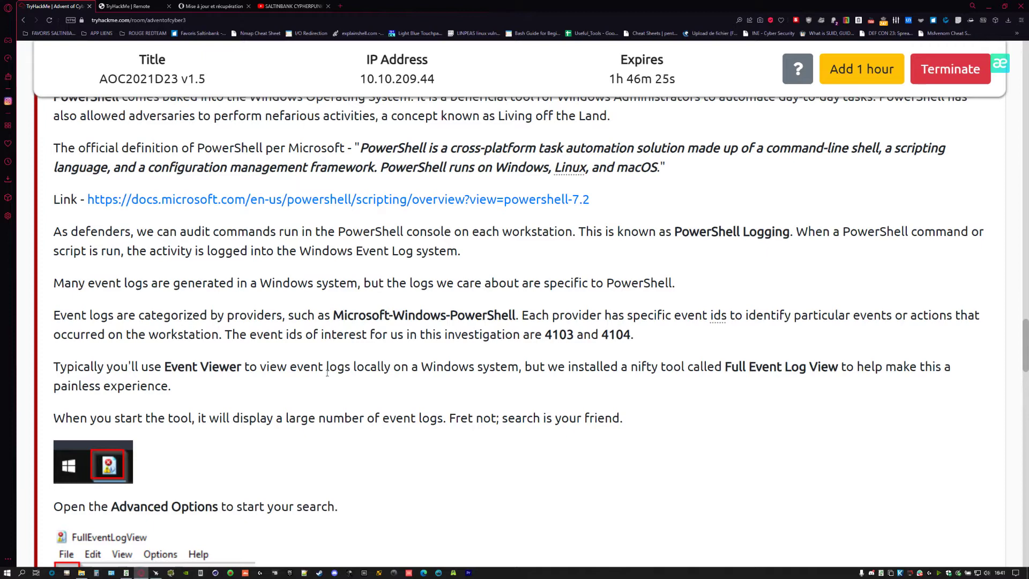
{"action": "scroll", "coordinate": [303, 329], "scroll_direction": "down", "scroll_amount": 5}
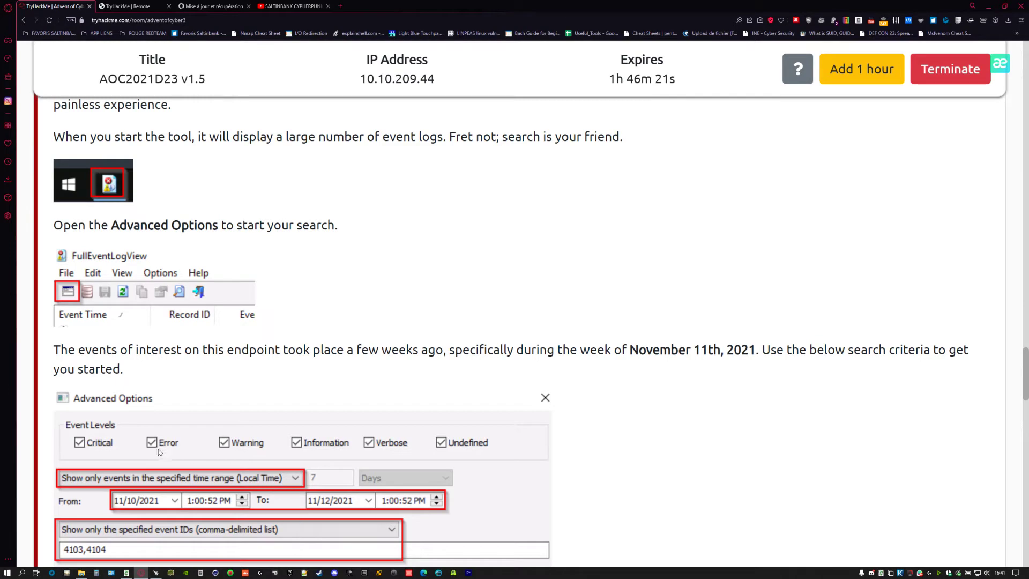
{"action": "scroll", "coordinate": [161, 453], "scroll_direction": "down", "scroll_amount": 2}
{"action": "scroll", "coordinate": [125, 484], "scroll_direction": "down", "scroll_amount": 2}
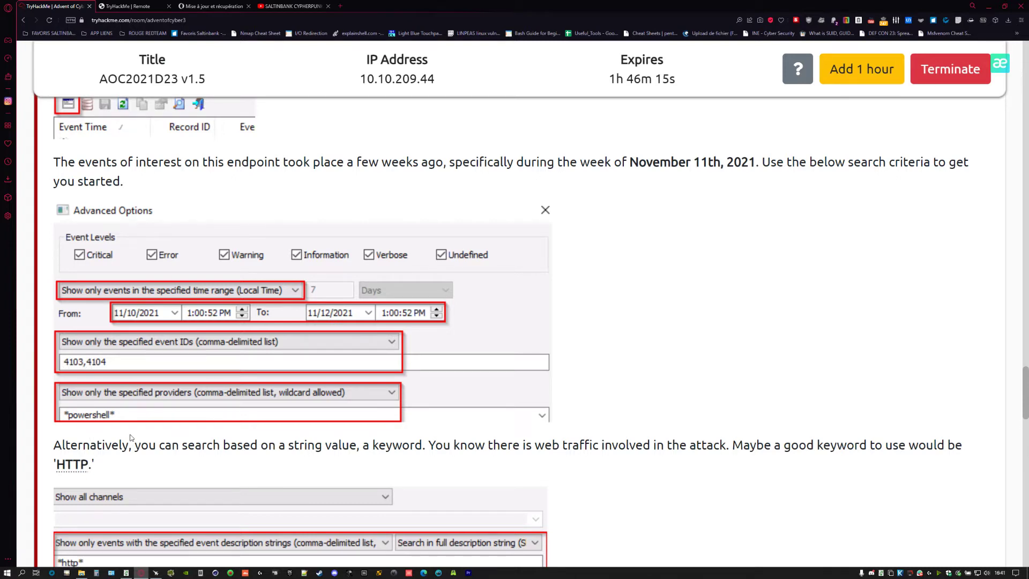
{"action": "scroll", "coordinate": [92, 454], "scroll_direction": "down", "scroll_amount": 2}
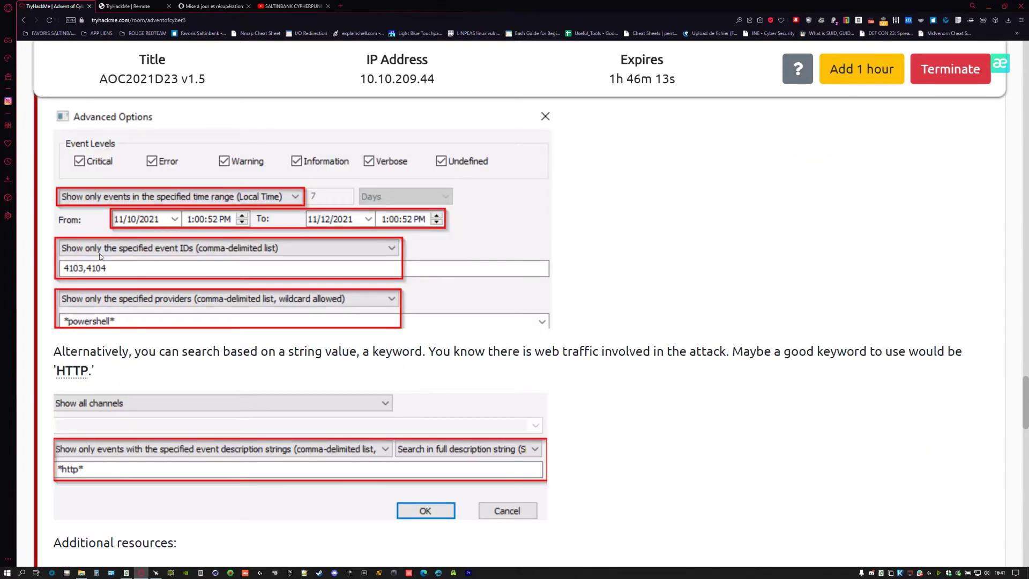
{"action": "scroll", "coordinate": [259, 298], "scroll_direction": "up", "scroll_amount": 4}
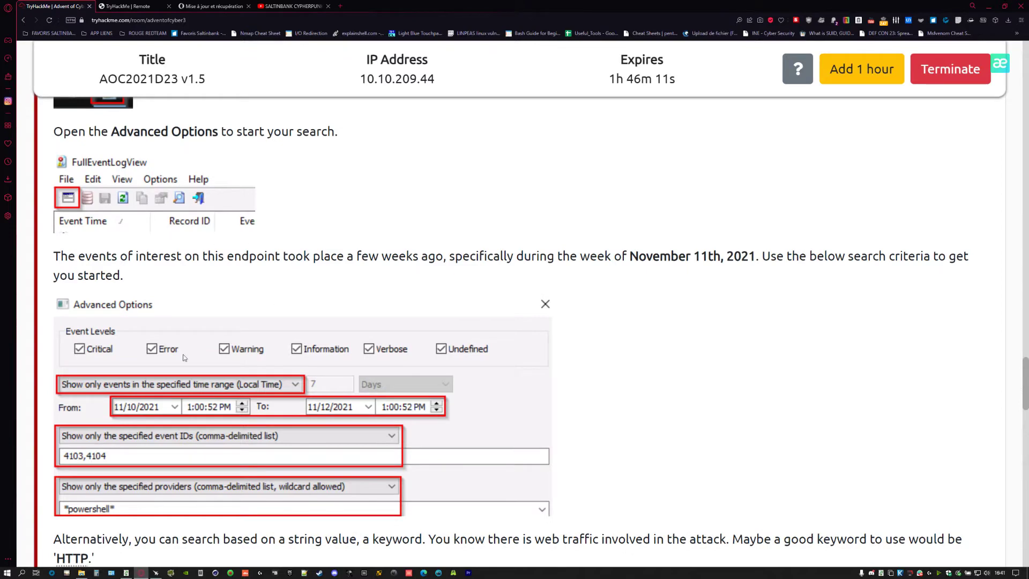
{"action": "scroll", "coordinate": [229, 323], "scroll_direction": "up", "scroll_amount": 6}
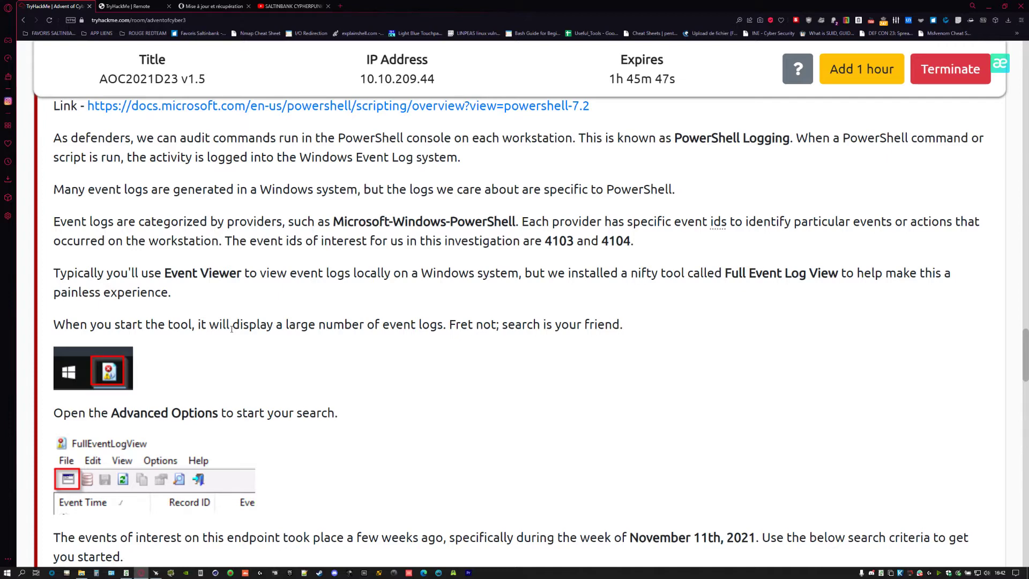
{"action": "scroll", "coordinate": [236, 329], "scroll_direction": "down", "scroll_amount": 2}
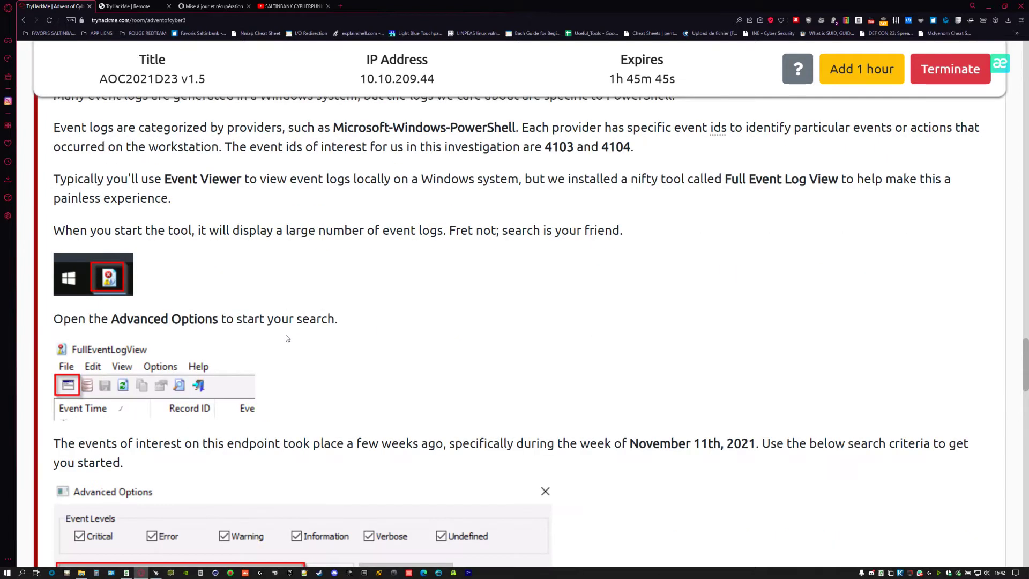
{"action": "left_click_drag", "start_coordinate": [630, 444], "coordinate": [755, 443]}
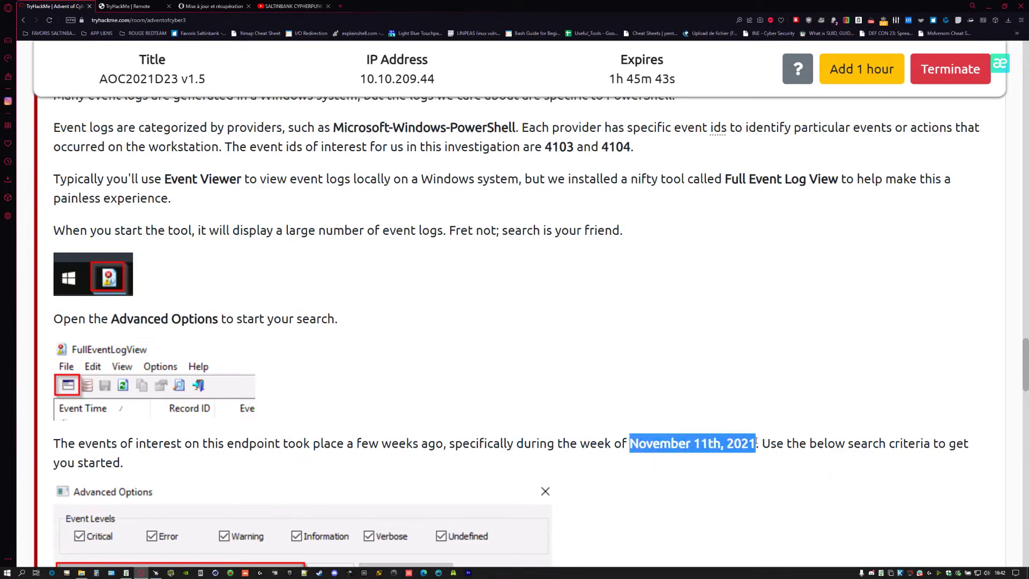
{"action": "scroll", "coordinate": [322, 286], "scroll_direction": "down", "scroll_amount": 4}
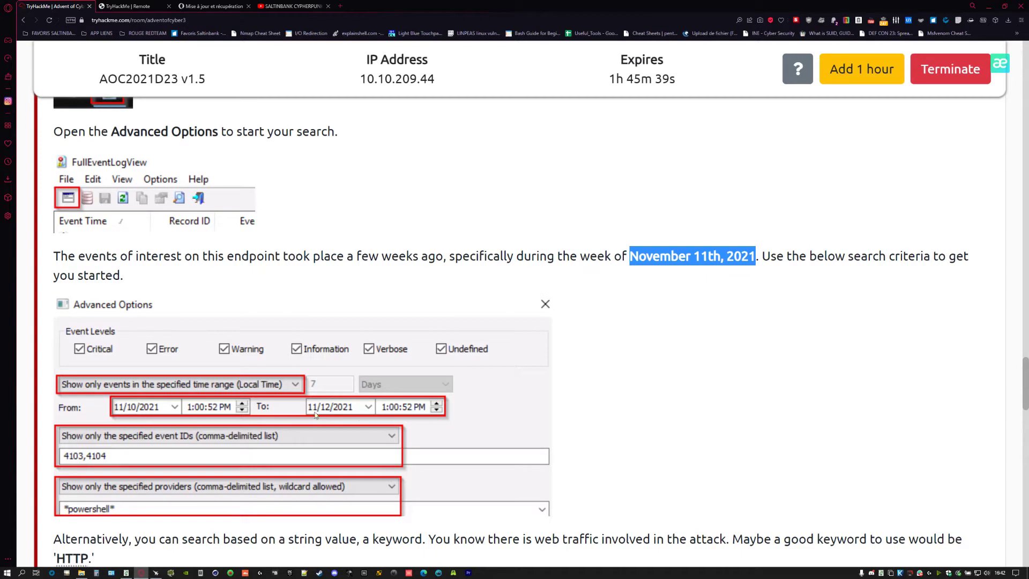
{"action": "scroll", "coordinate": [63, 429], "scroll_direction": "down", "scroll_amount": 2}
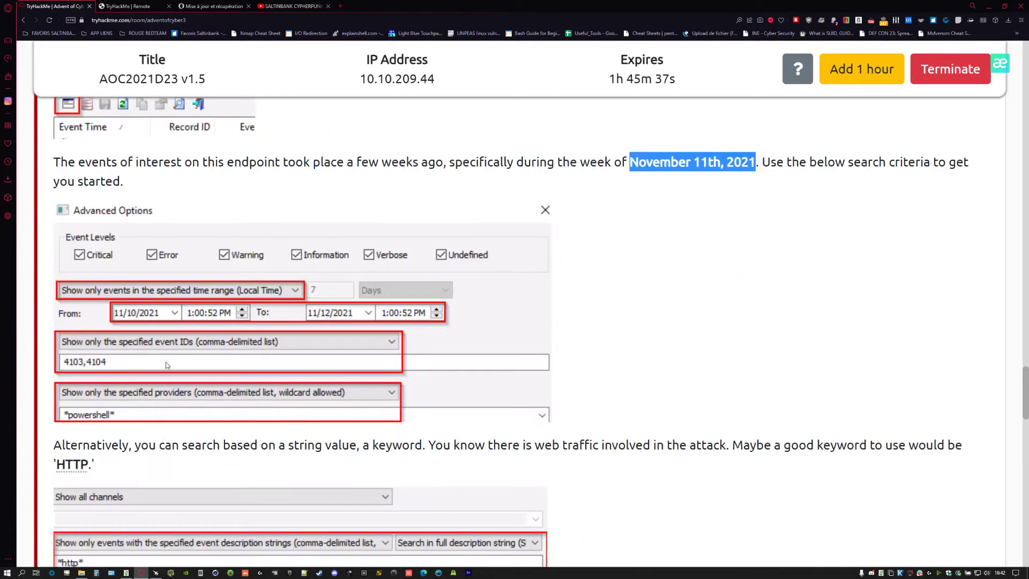
{"action": "scroll", "coordinate": [113, 309], "scroll_direction": "up", "scroll_amount": 4}
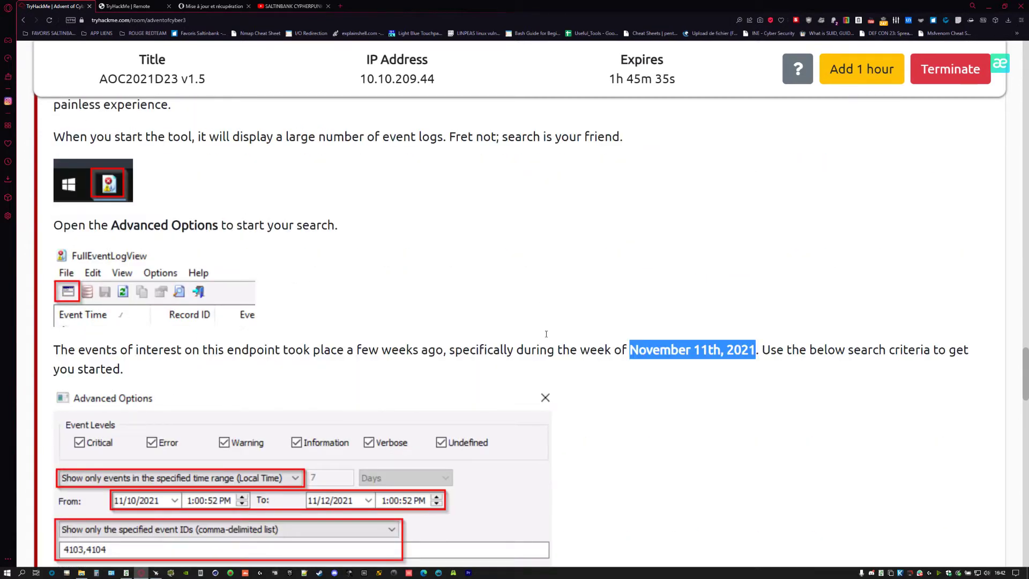
{"action": "scroll", "coordinate": [547, 334], "scroll_direction": "up", "scroll_amount": 2}
{"action": "left_click", "coordinate": [554, 148]}
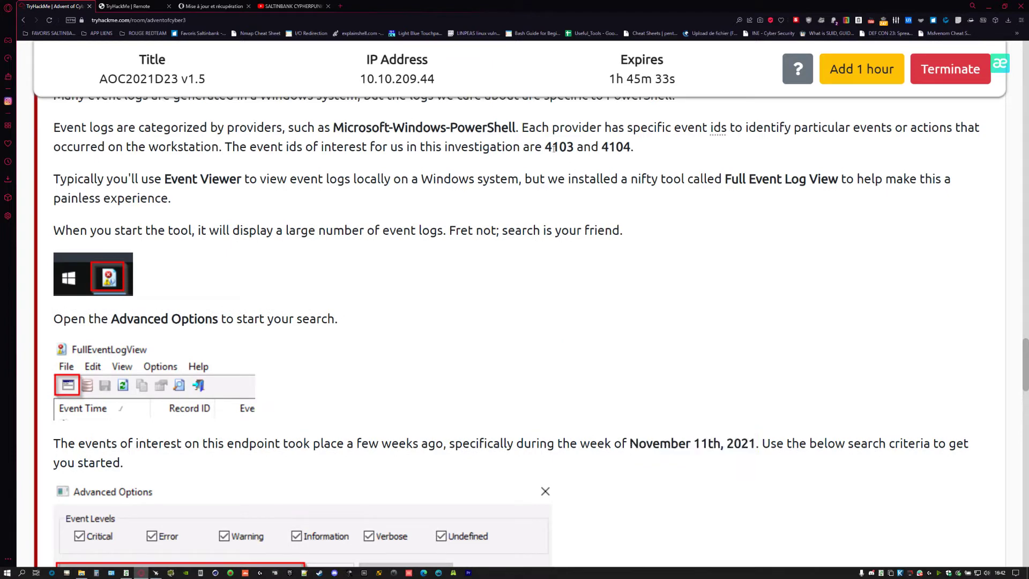
{"action": "left_click_drag", "start_coordinate": [544, 147], "coordinate": [631, 148]}
{"action": "scroll", "coordinate": [279, 355], "scroll_direction": "down", "scroll_amount": 4}
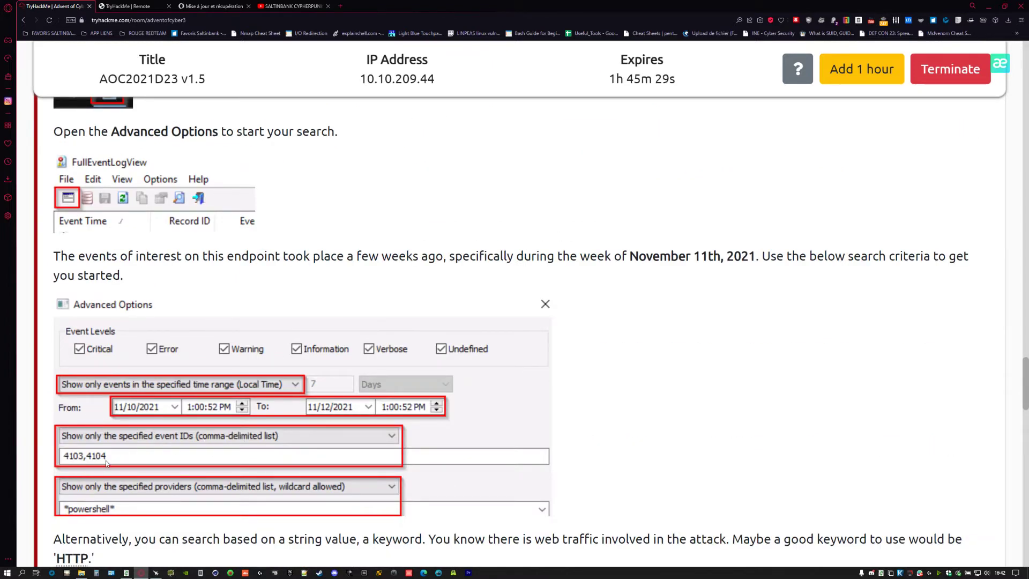
{"action": "scroll", "coordinate": [126, 449], "scroll_direction": "down", "scroll_amount": 2}
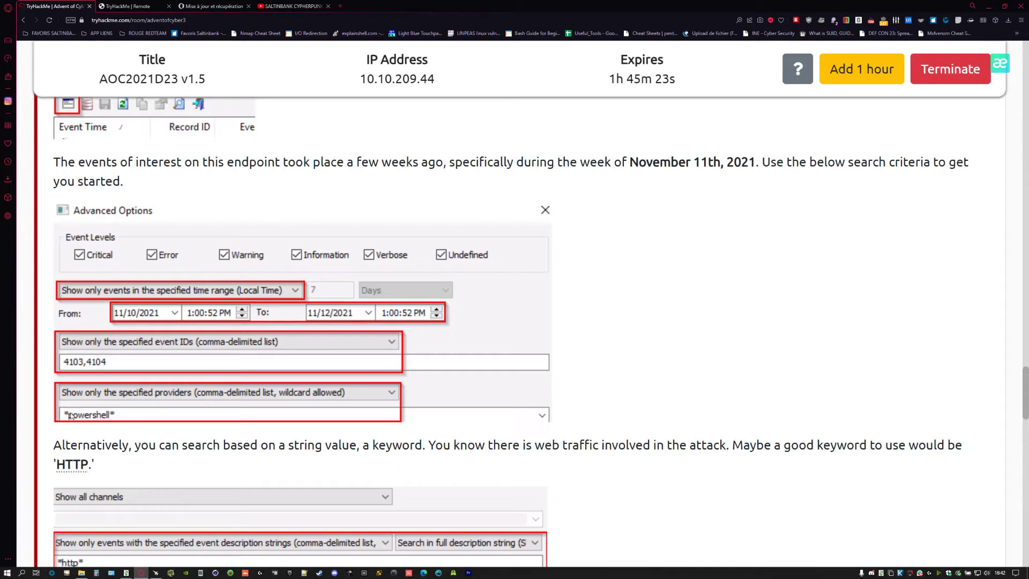
{"action": "scroll", "coordinate": [177, 429], "scroll_direction": "down", "scroll_amount": 2}
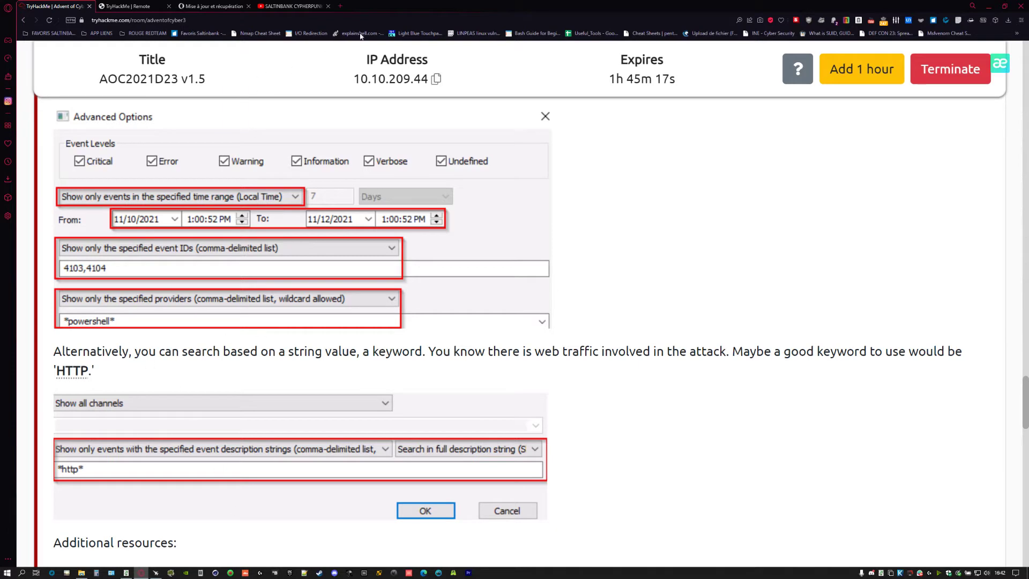
{"action": "left_click", "coordinate": [341, 6]}
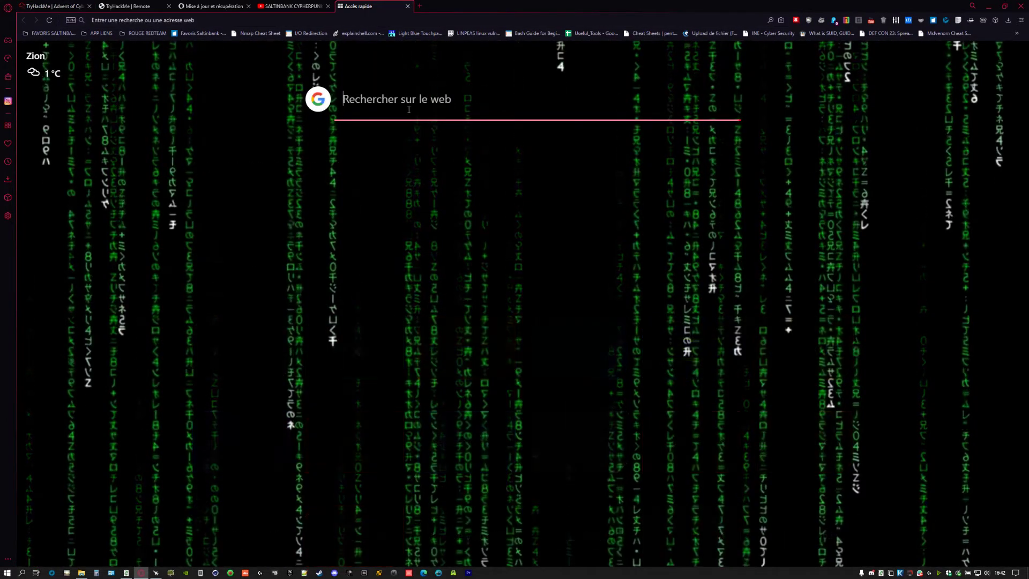
- Search the web for 'cmdlets' and open the Microsoft Docs cmdlets overview page
{"action": "type", "text": "cm"}
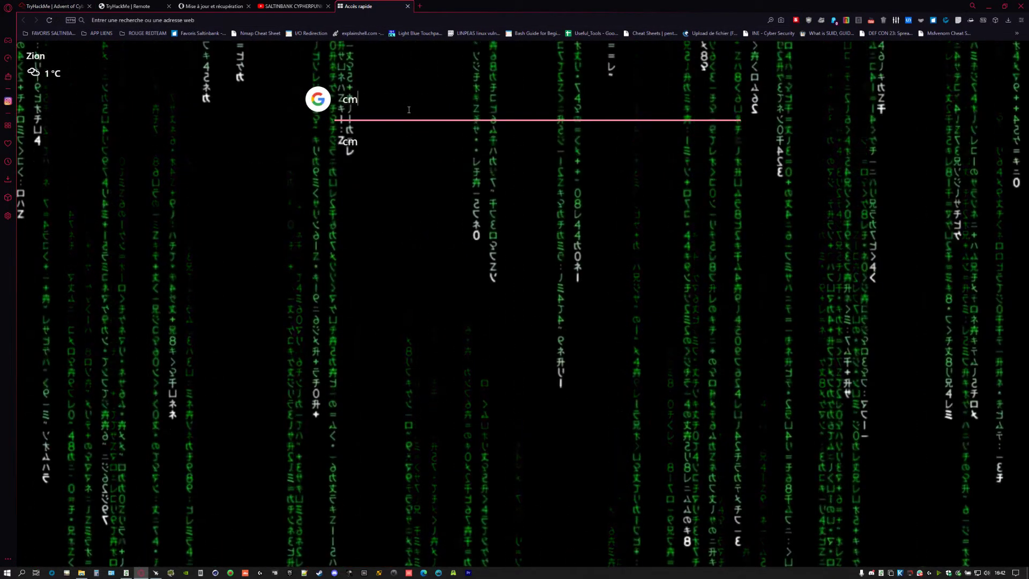
{"action": "type", "text": "dlets"}
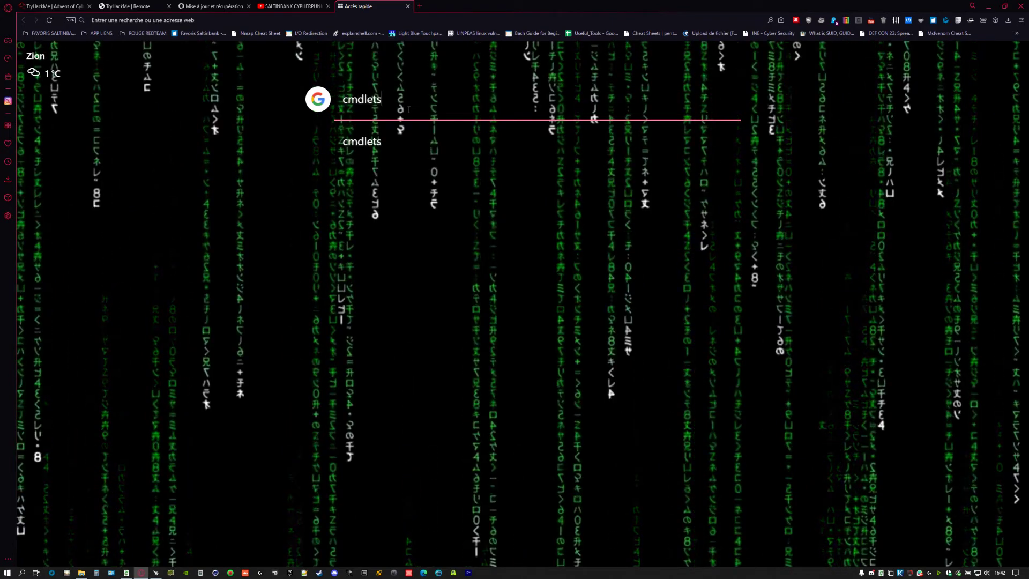
{"action": "key", "text": "Return"}
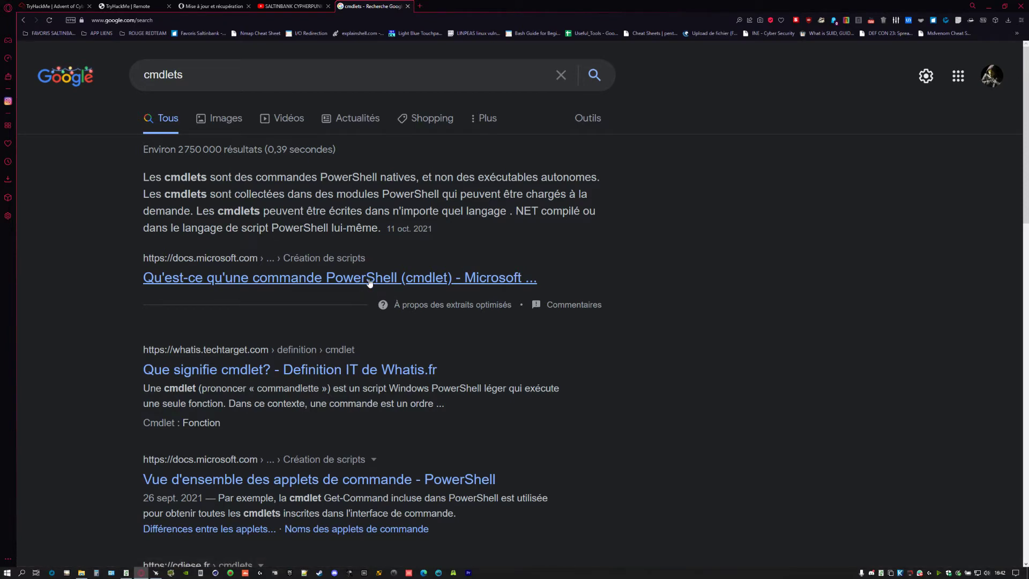
{"action": "left_click", "coordinate": [370, 279]}
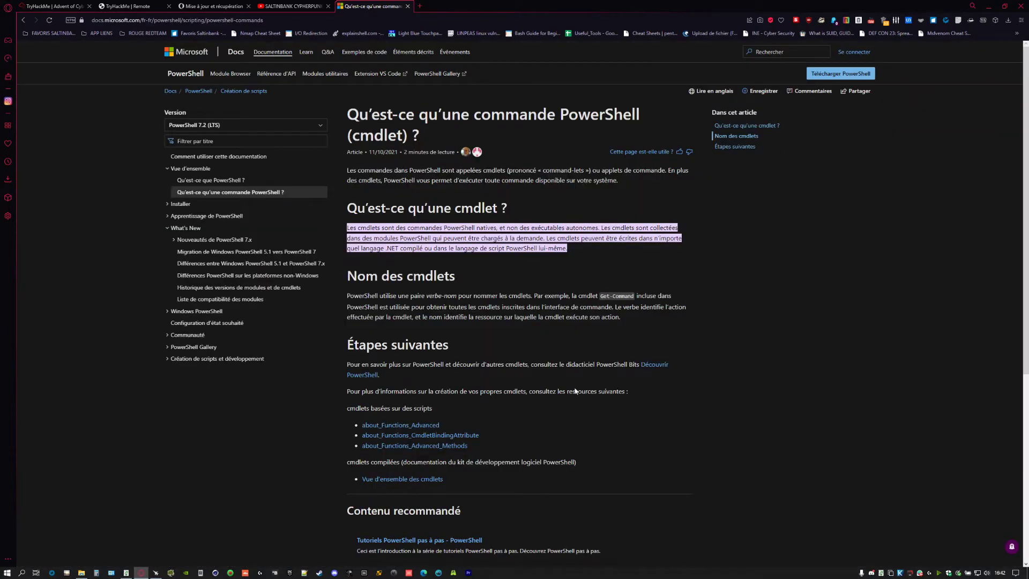
- Open the 'Découvrir PowerShell' tutorial from the page's recommended content
{"action": "scroll", "coordinate": [609, 390], "scroll_direction": "up", "scroll_amount": 4, "text": "ctrl"}
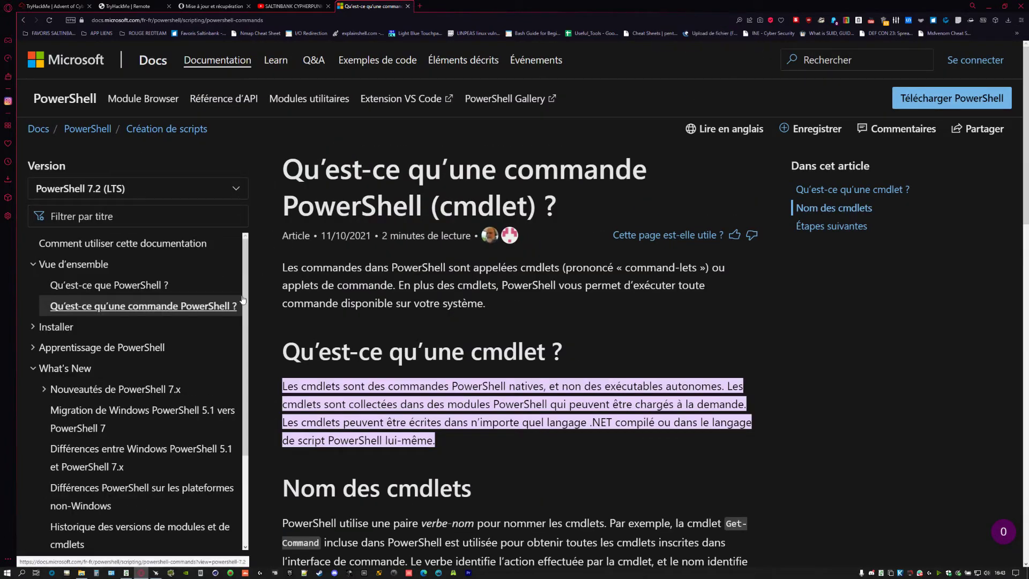
{"action": "scroll", "coordinate": [403, 328], "scroll_direction": "down", "scroll_amount": 5}
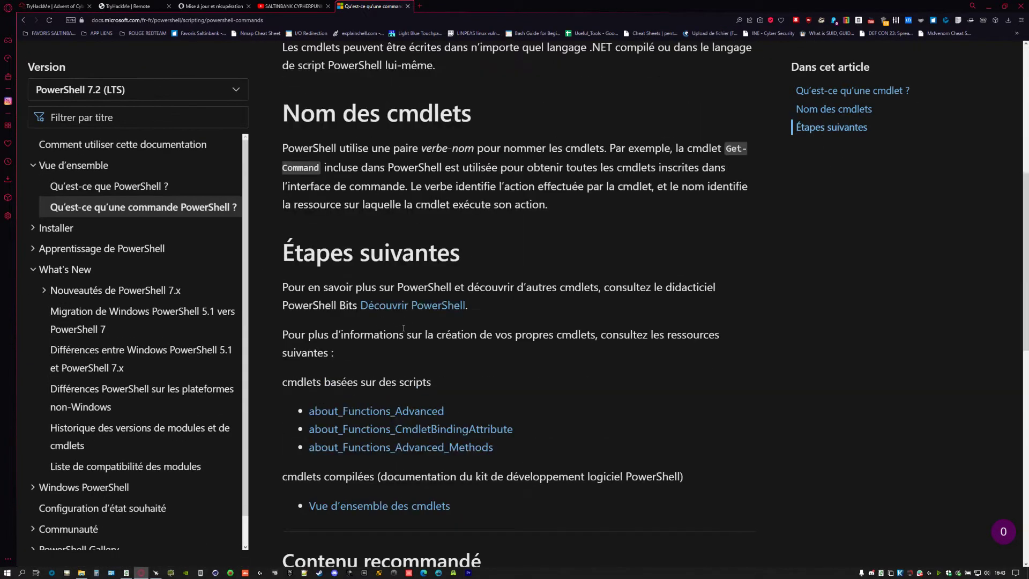
{"action": "scroll", "coordinate": [425, 289], "scroll_direction": "down", "scroll_amount": 4}
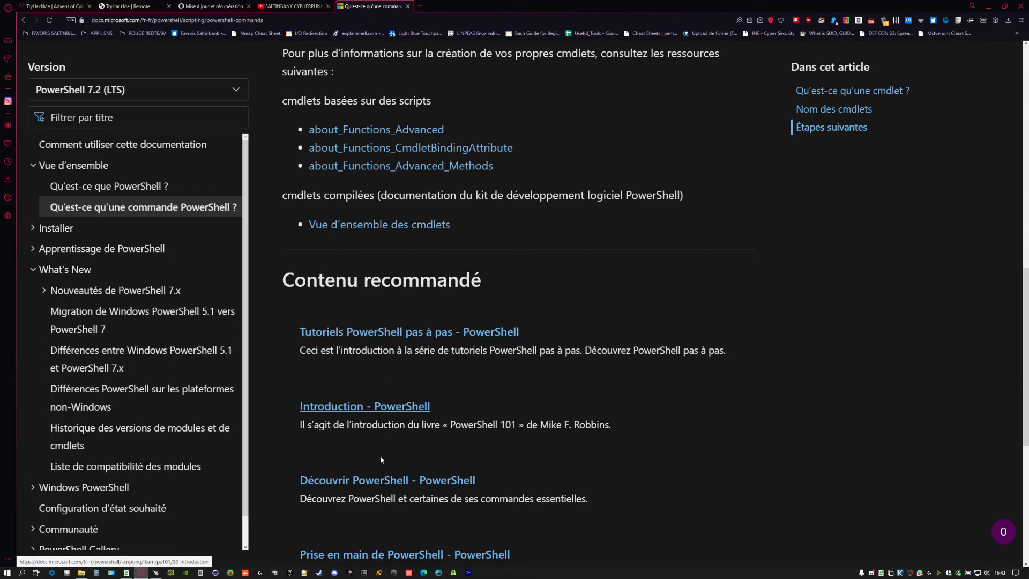
{"action": "scroll", "coordinate": [418, 434], "scroll_direction": "down", "scroll_amount": 2}
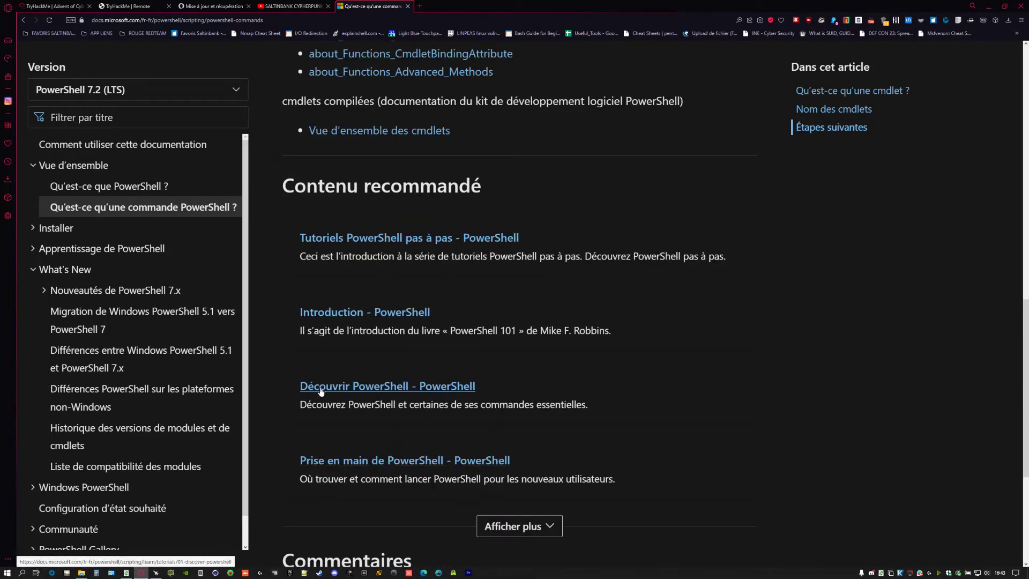
{"action": "left_click", "coordinate": [401, 388]}
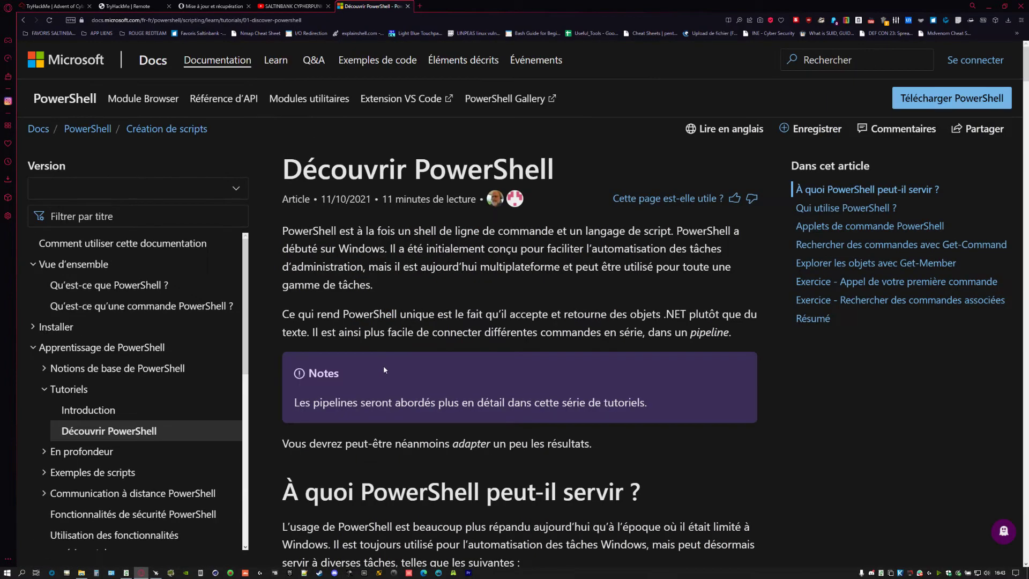
- Scroll the tutorial down to the 'Filtrage sur un nom et un verbe' example
{"action": "scroll", "coordinate": [393, 254], "scroll_direction": "down", "scroll_amount": 15}
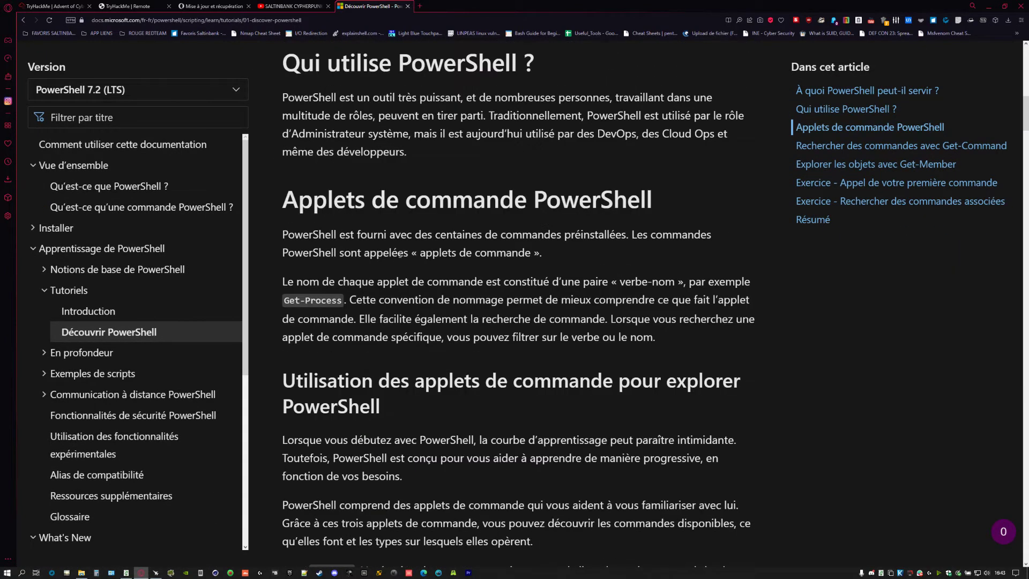
{"action": "scroll", "coordinate": [400, 255], "scroll_direction": "down", "scroll_amount": 7}
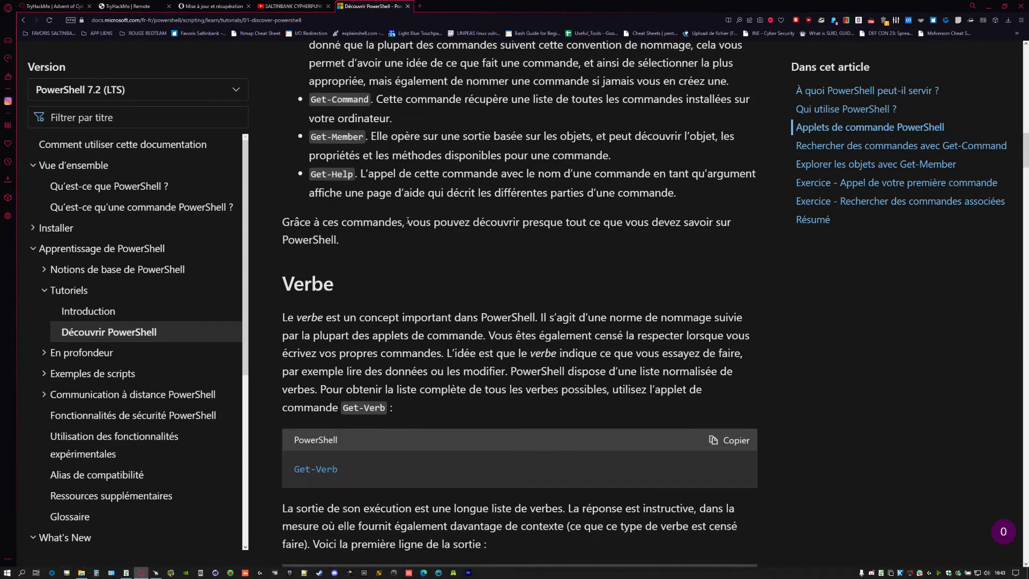
{"action": "scroll", "coordinate": [398, 223], "scroll_direction": "down", "scroll_amount": 3}
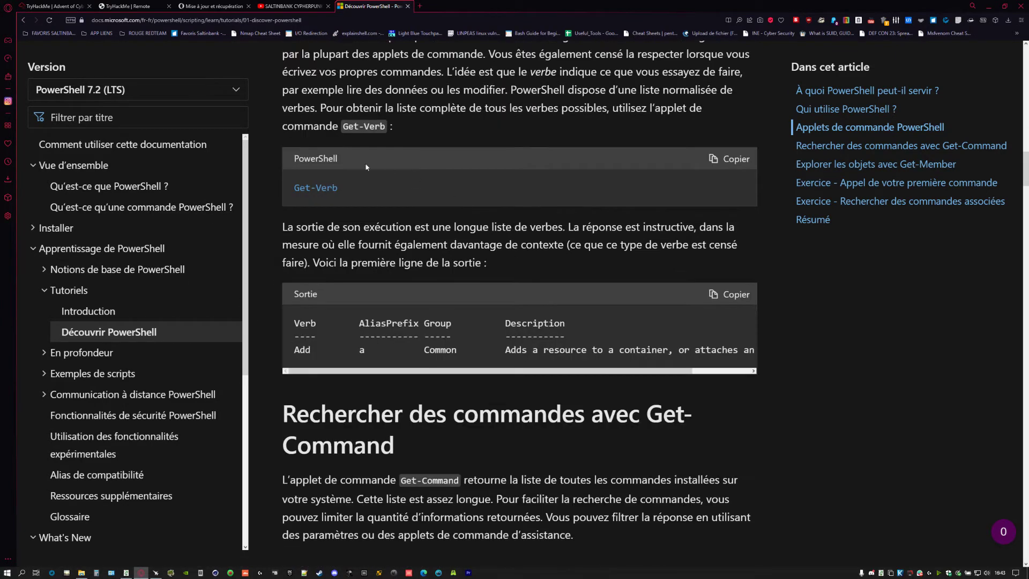
{"action": "scroll", "coordinate": [294, 188], "scroll_direction": "down", "scroll_amount": 6}
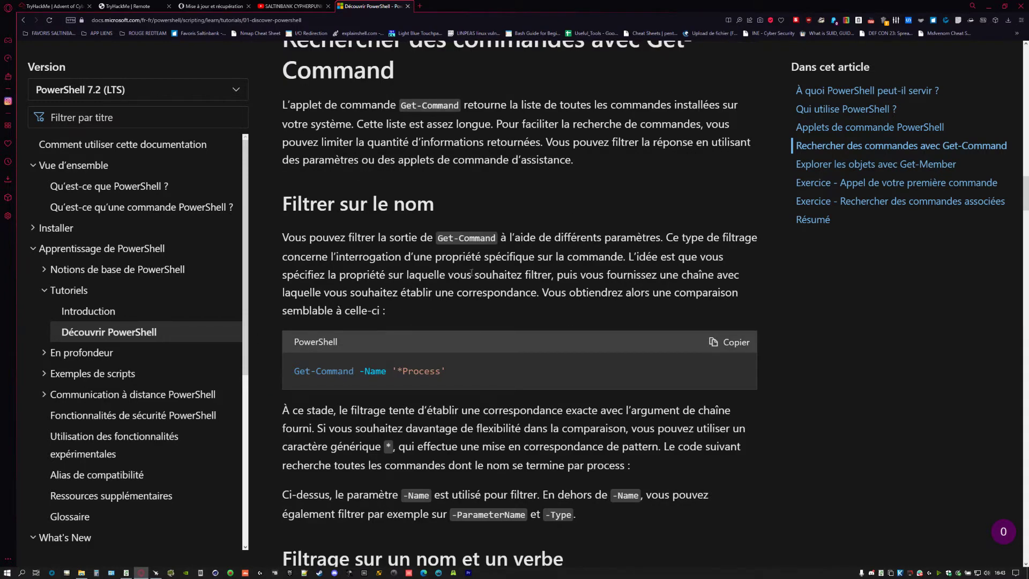
{"action": "scroll", "coordinate": [471, 273], "scroll_direction": "down", "scroll_amount": 2}
{"action": "scroll", "coordinate": [359, 327], "scroll_direction": "down", "scroll_amount": 5}
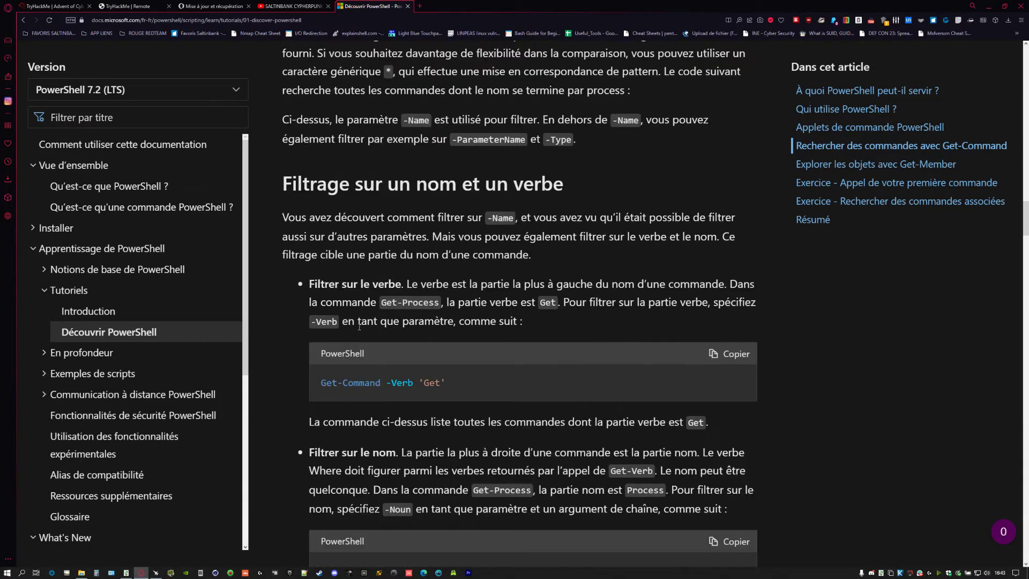
{"action": "scroll", "coordinate": [405, 323], "scroll_direction": "down", "scroll_amount": 7}
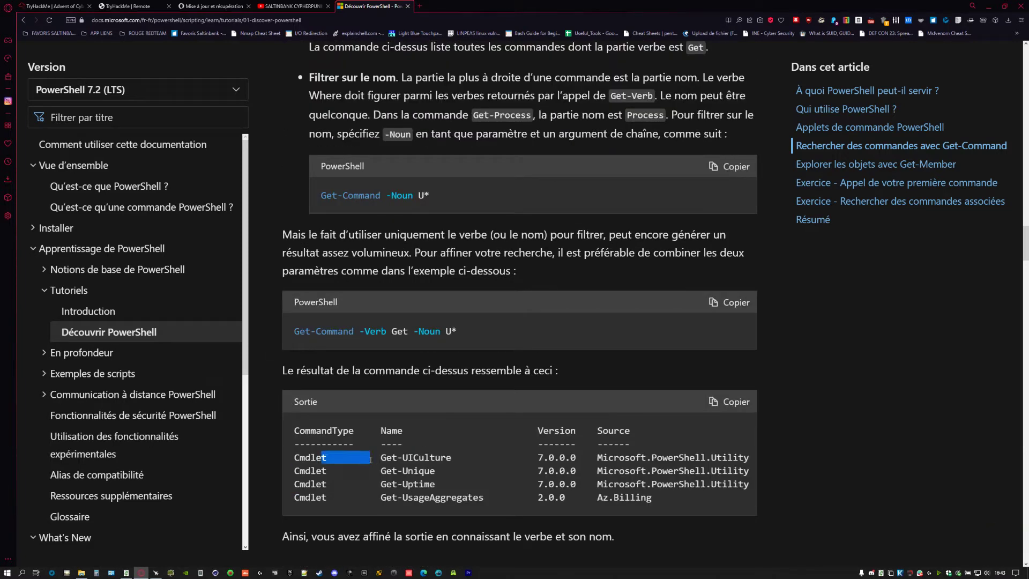
- Select the four output rows of Get-Command -Verb Get -Noun U*
{"action": "left_click_drag", "start_coordinate": [353, 458], "coordinate": [324, 477]}
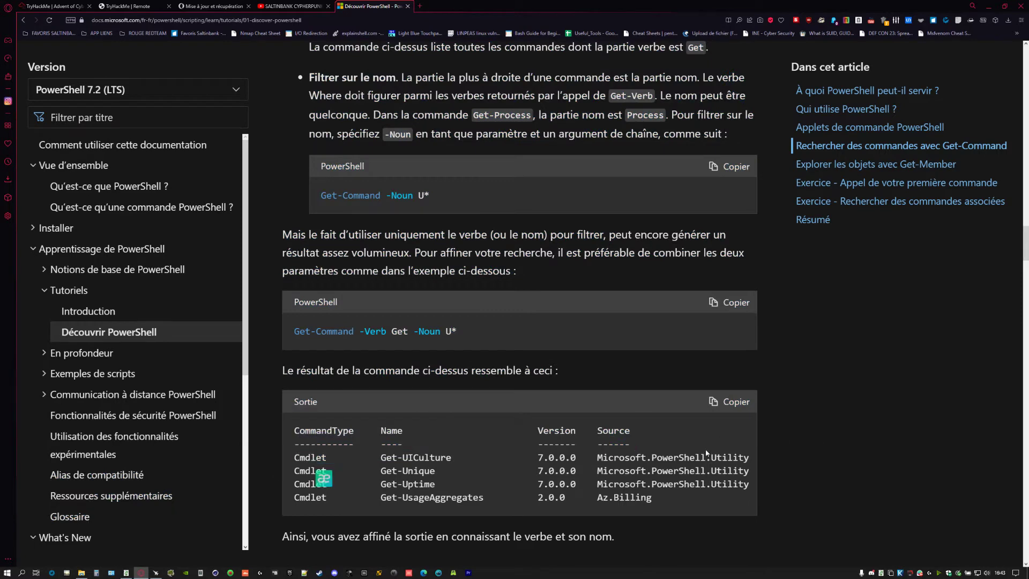
{"action": "double_click", "coordinate": [600, 456]}
{"action": "left_click", "coordinate": [658, 454]}
{"action": "left_click_drag", "start_coordinate": [651, 457], "coordinate": [706, 459]}
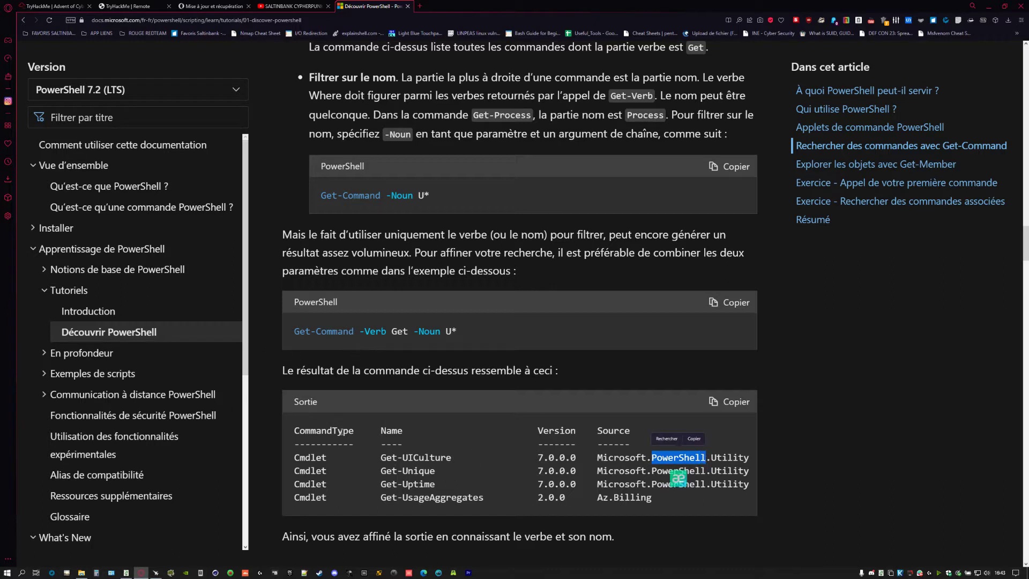
{"action": "left_click_drag", "start_coordinate": [293, 457], "coordinate": [726, 500]}
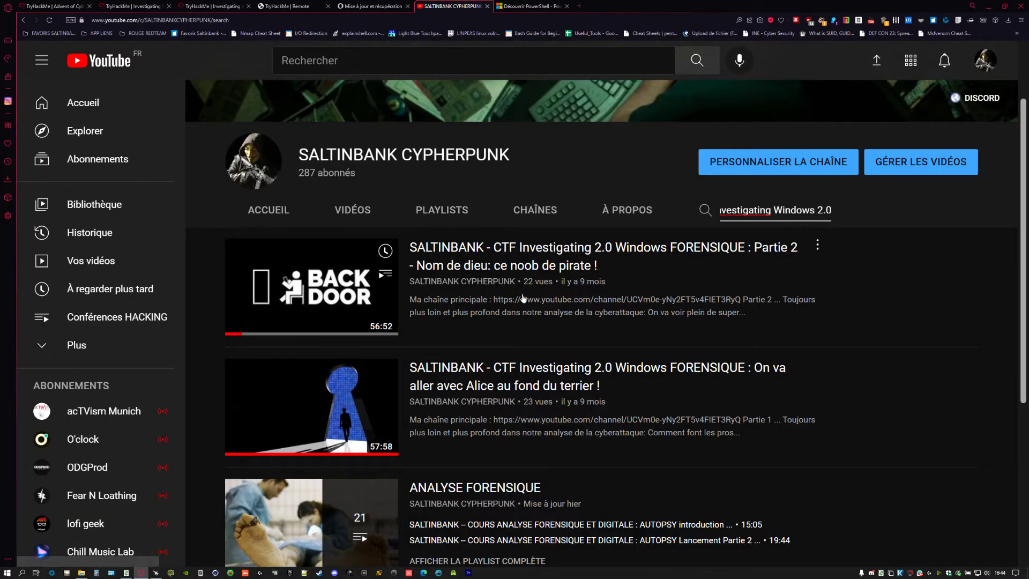
- Browse the channel's Investigating Windows 2.0 videos and playlists, then return to the Day 23 room
{"action": "scroll", "coordinate": [308, 419], "scroll_direction": "down", "scroll_amount": 3}
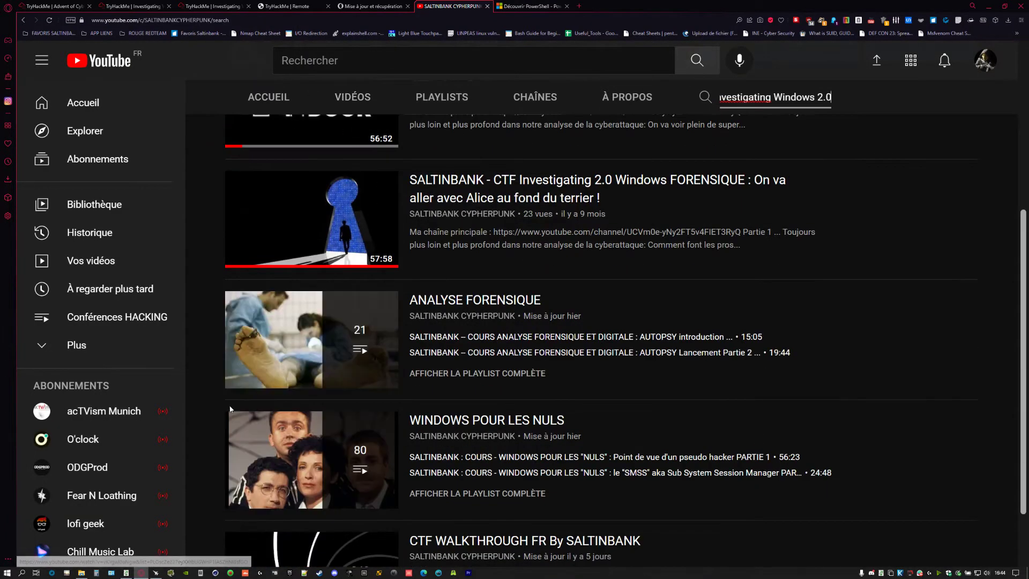
{"action": "scroll", "coordinate": [367, 354], "scroll_direction": "down", "scroll_amount": 1}
{"action": "scroll", "coordinate": [327, 482], "scroll_direction": "up", "scroll_amount": 2}
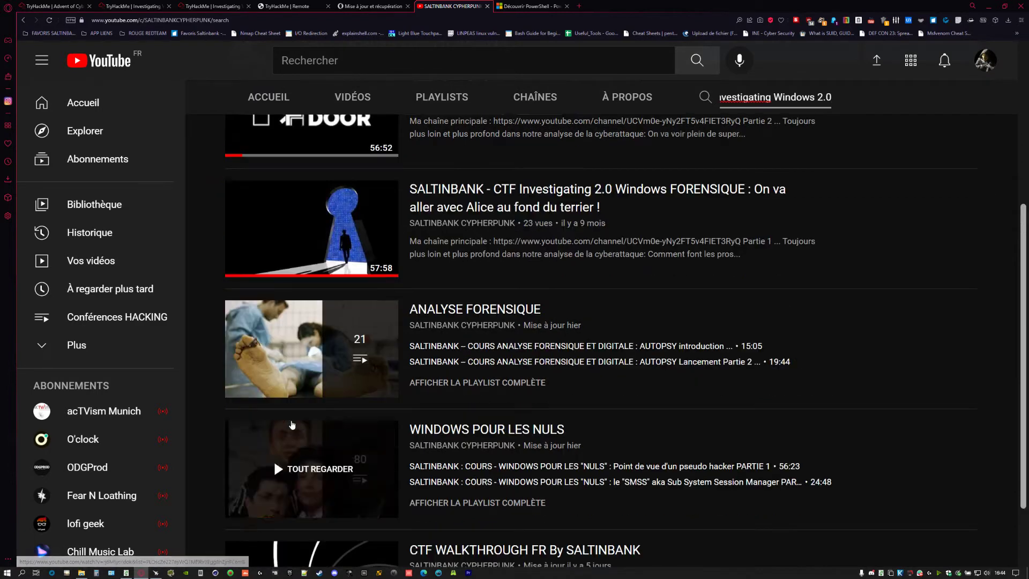
{"action": "scroll", "coordinate": [487, 471], "scroll_direction": "down", "scroll_amount": 2}
{"action": "right_click", "coordinate": [436, 330]}
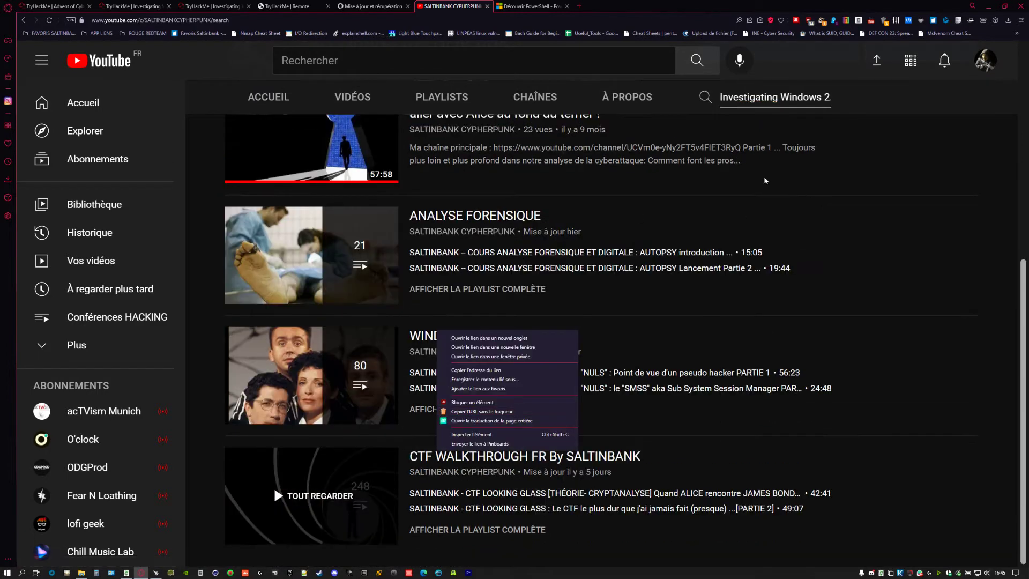
{"action": "key", "text": "Escape"}
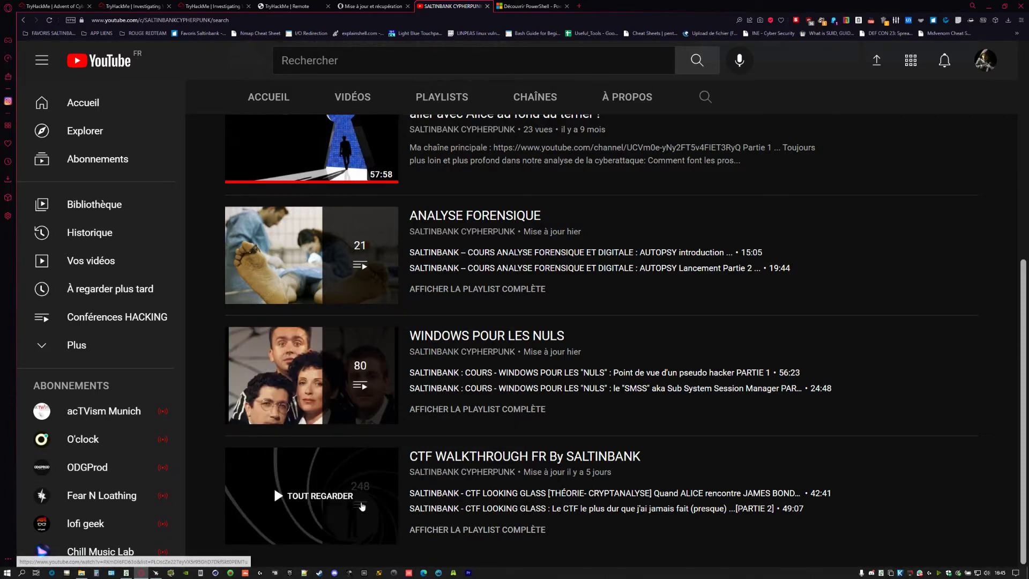
{"action": "scroll", "coordinate": [331, 471], "scroll_direction": "up", "scroll_amount": 7}
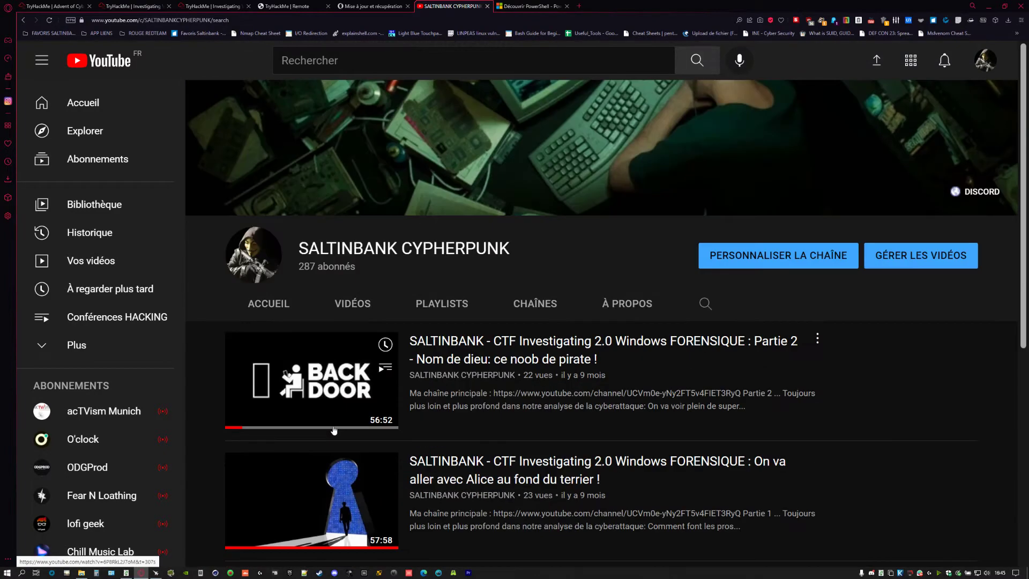
{"action": "scroll", "coordinate": [321, 343], "scroll_direction": "down", "scroll_amount": 3}
{"action": "key", "text": "ctrl+Tab"}
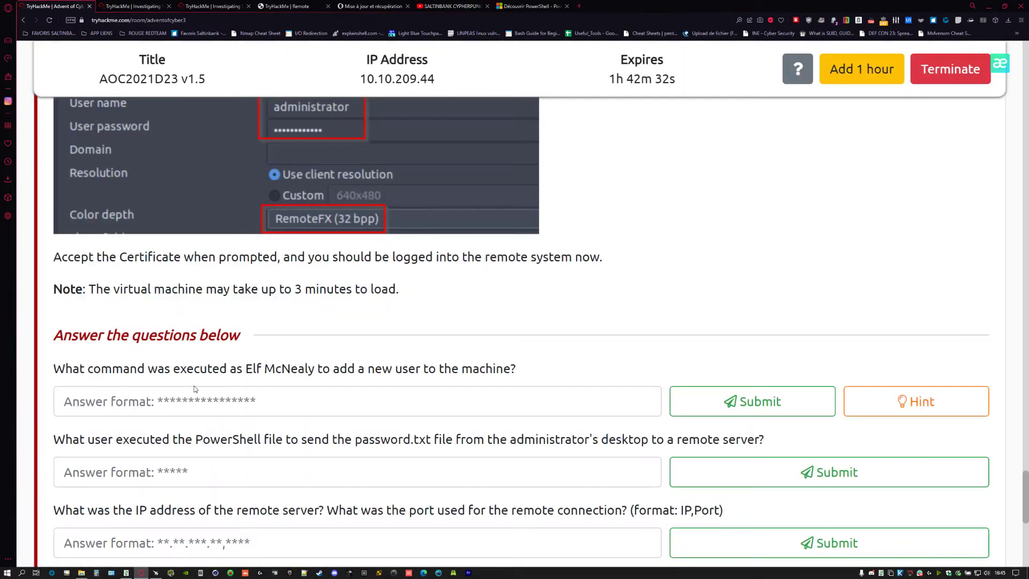
- Start the add-a-new-user answer by entering 'net' in the first question's field
{"action": "scroll", "coordinate": [310, 329], "scroll_direction": "down", "scroll_amount": 2}
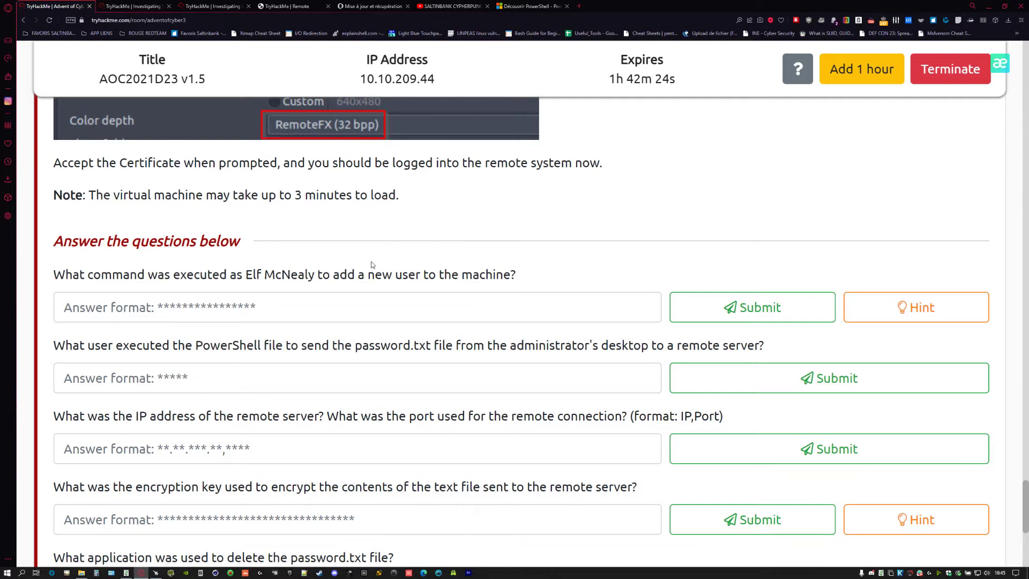
{"action": "left_click_drag", "start_coordinate": [469, 273], "coordinate": [462, 275]}
{"action": "left_click", "coordinate": [268, 314]}
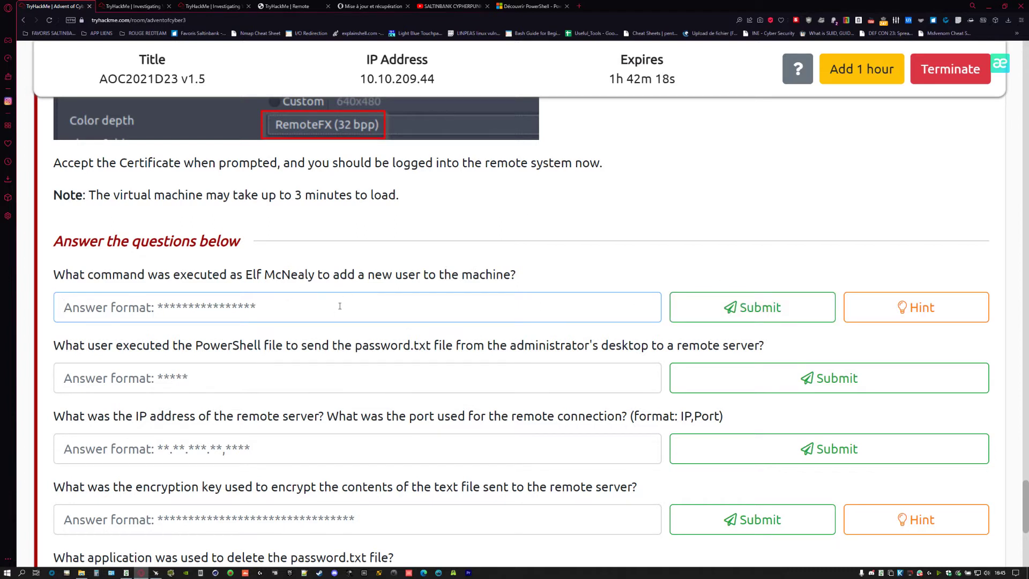
{"action": "type", "text": "net"}
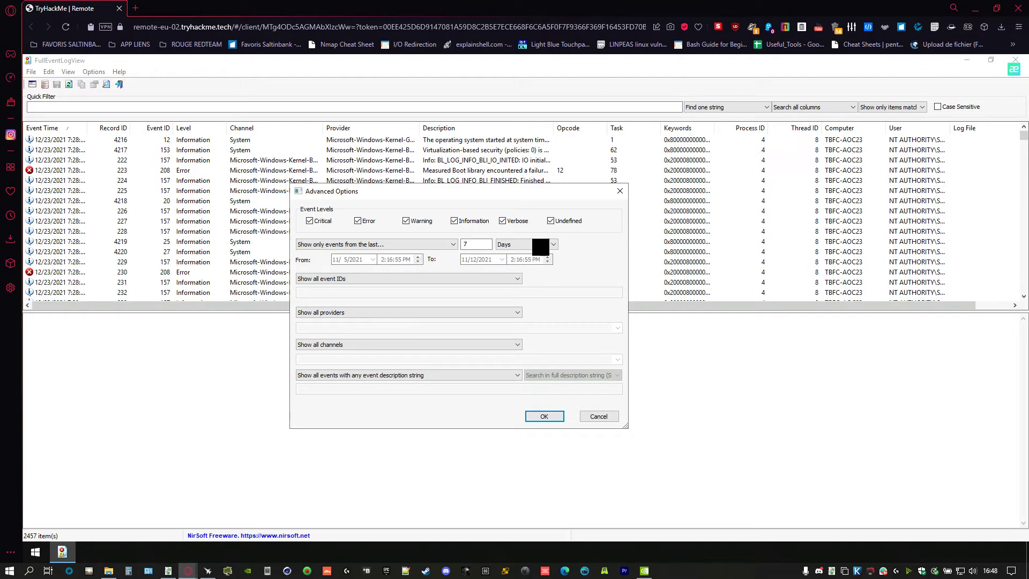
- Check the time-unit, time-range and event ID lists, choose 'Show events from all times', then cancel
{"action": "left_click", "coordinate": [539, 247]}
{"action": "left_click", "coordinate": [538, 247]}
{"action": "left_click", "coordinate": [400, 246]}
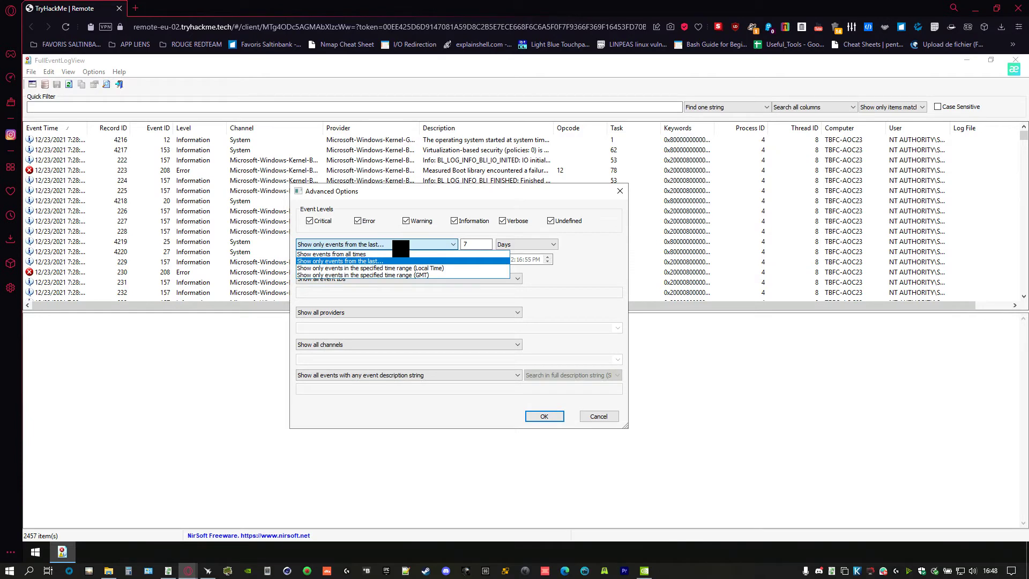
{"action": "left_click", "coordinate": [368, 254]}
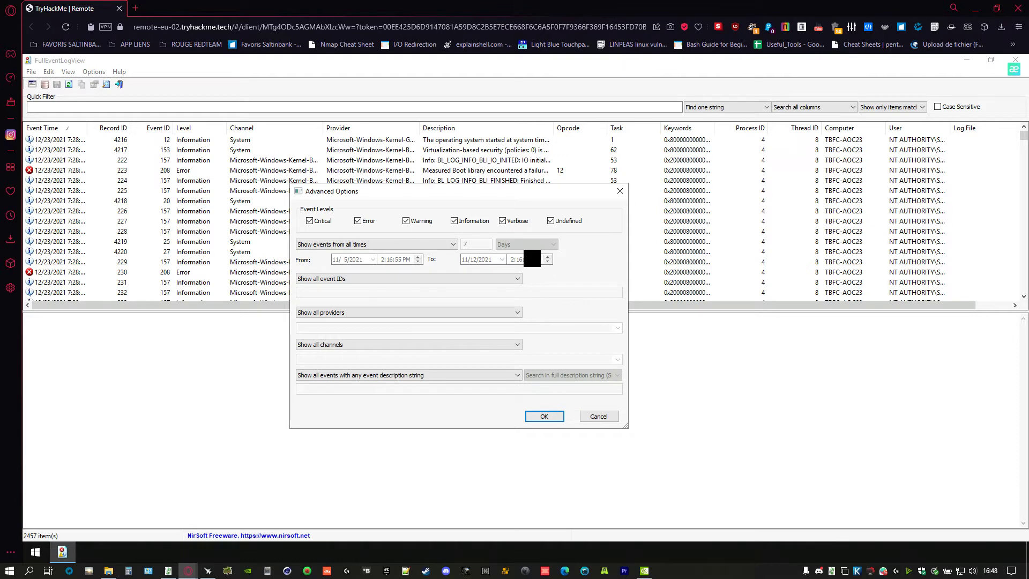
{"action": "left_click", "coordinate": [355, 279]}
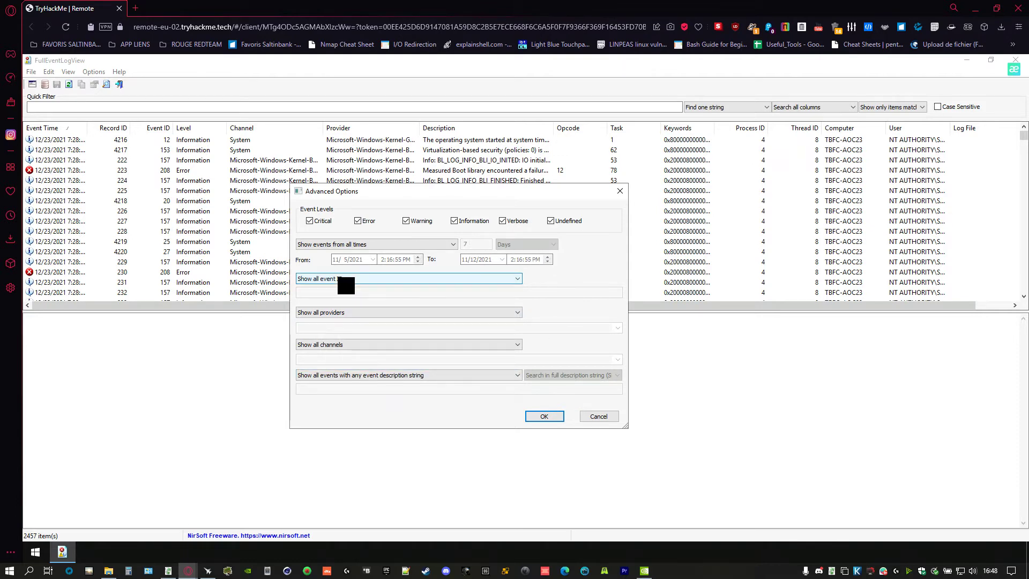
{"action": "left_click", "coordinate": [467, 288]}
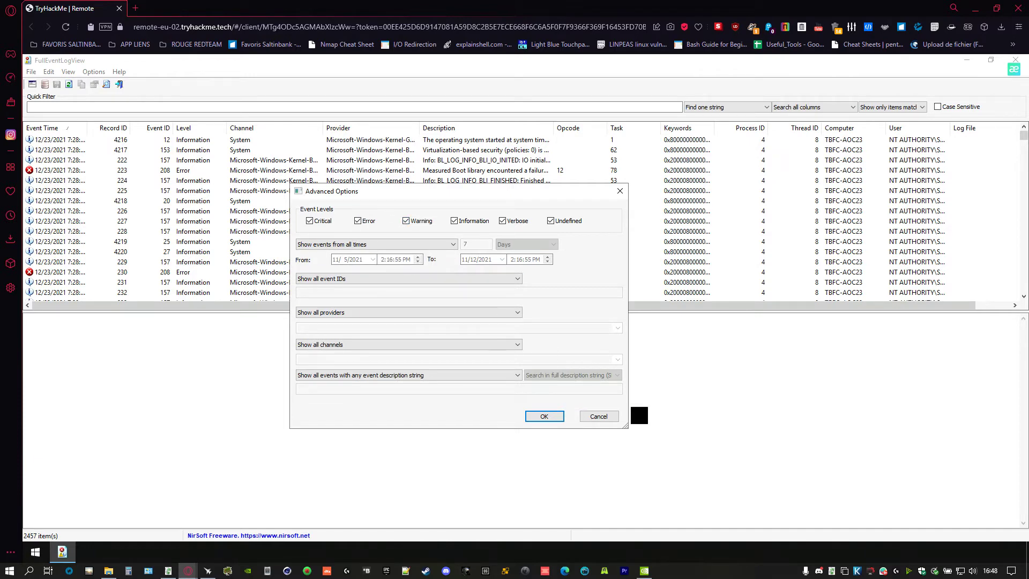
{"action": "left_click", "coordinate": [599, 418]}
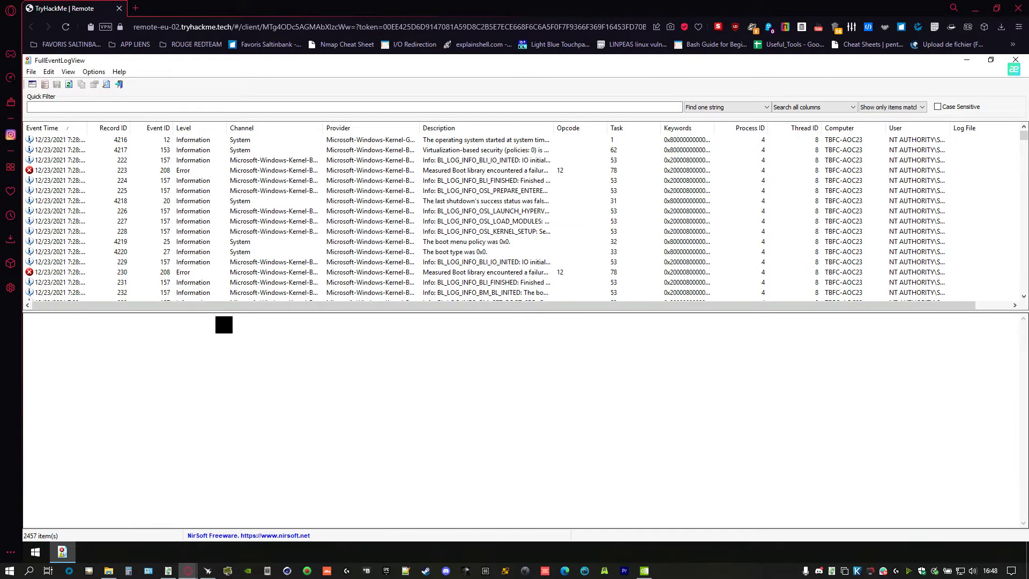
- Reopen Advanced Options and try Hours and Seconds time units before returning to Days
{"action": "left_click", "coordinate": [32, 84]}
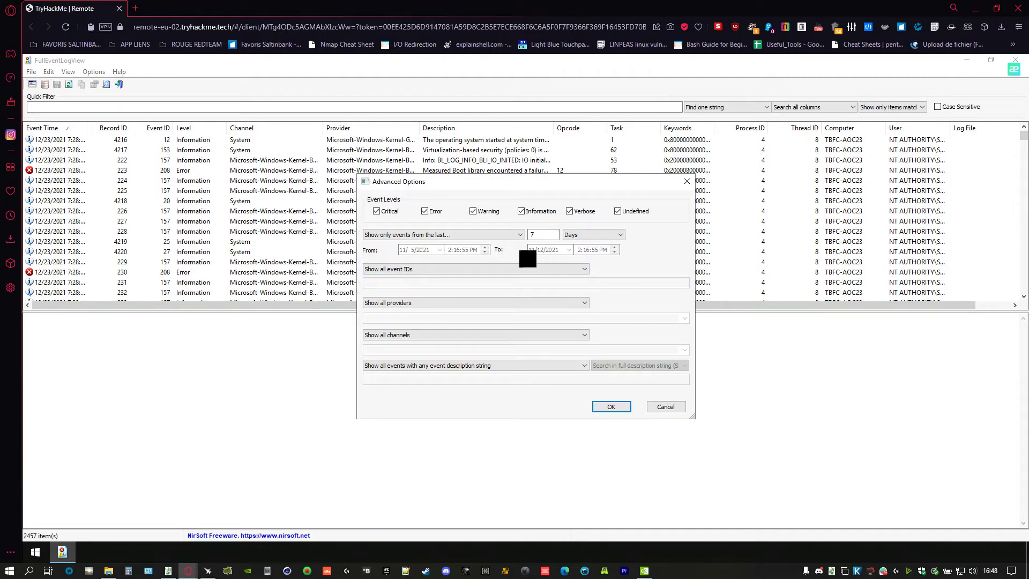
{"action": "left_click", "coordinate": [608, 234]}
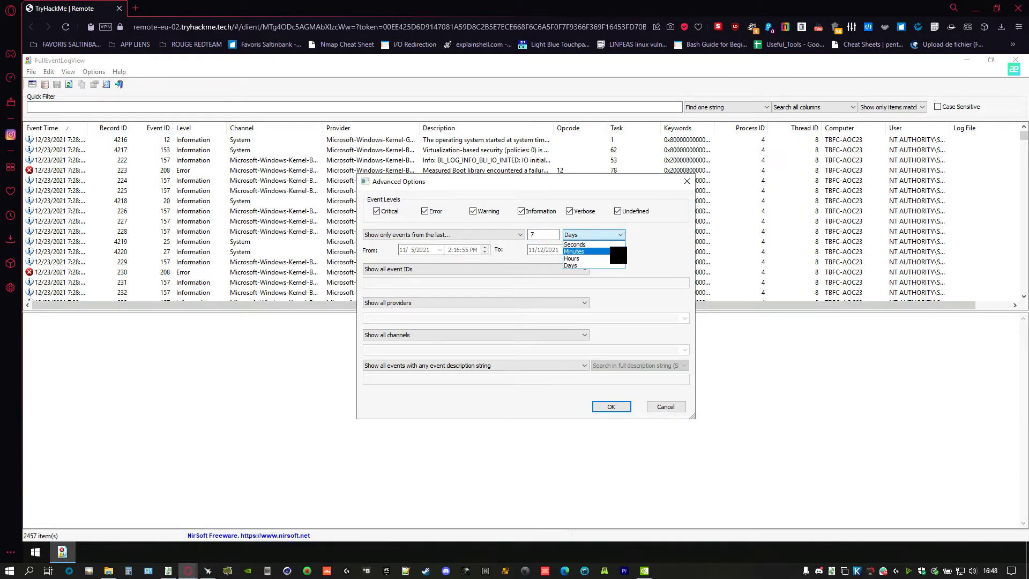
{"action": "left_click", "coordinate": [593, 258]}
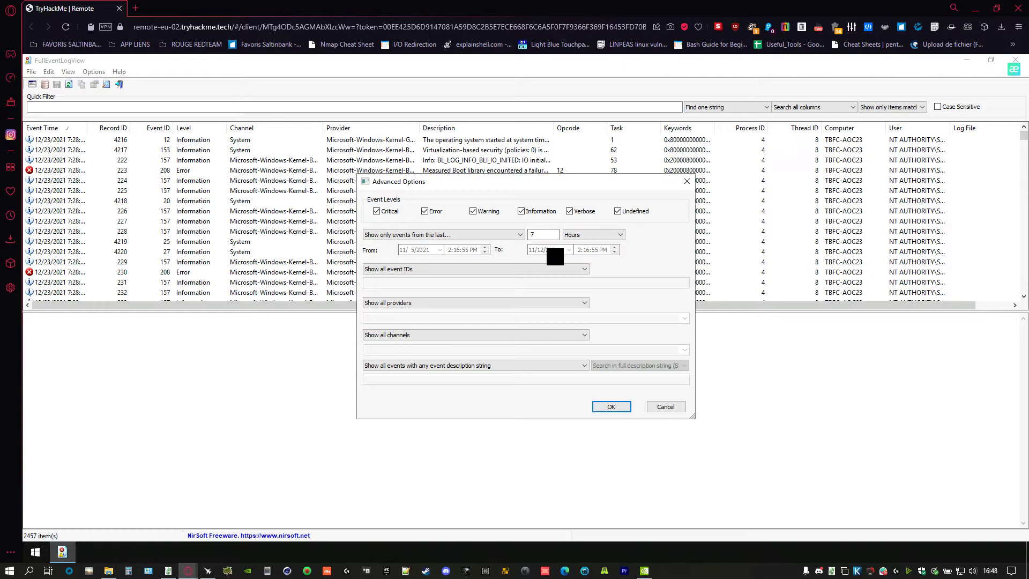
{"action": "left_click", "coordinate": [621, 235]}
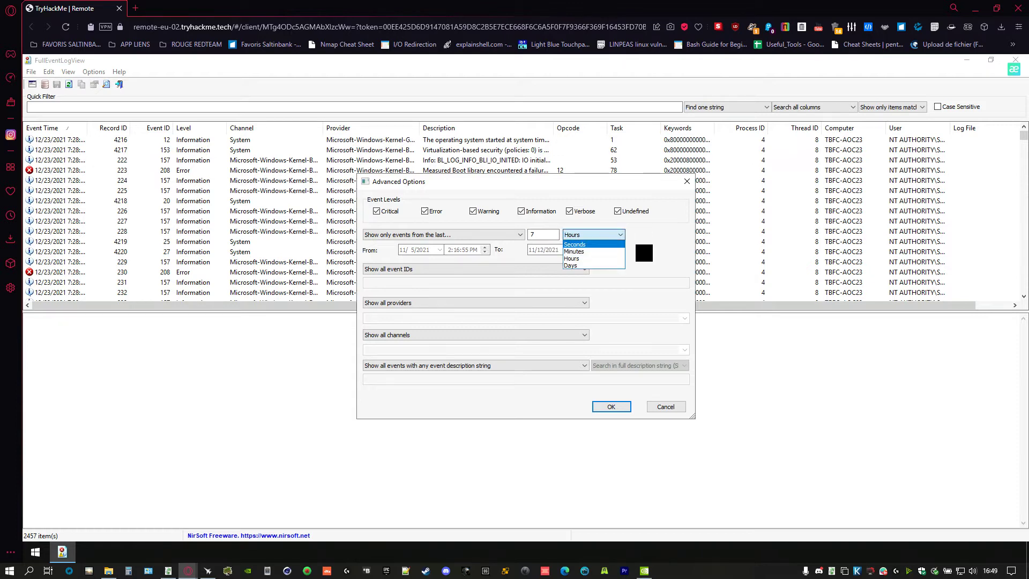
{"action": "left_click", "coordinate": [613, 244]}
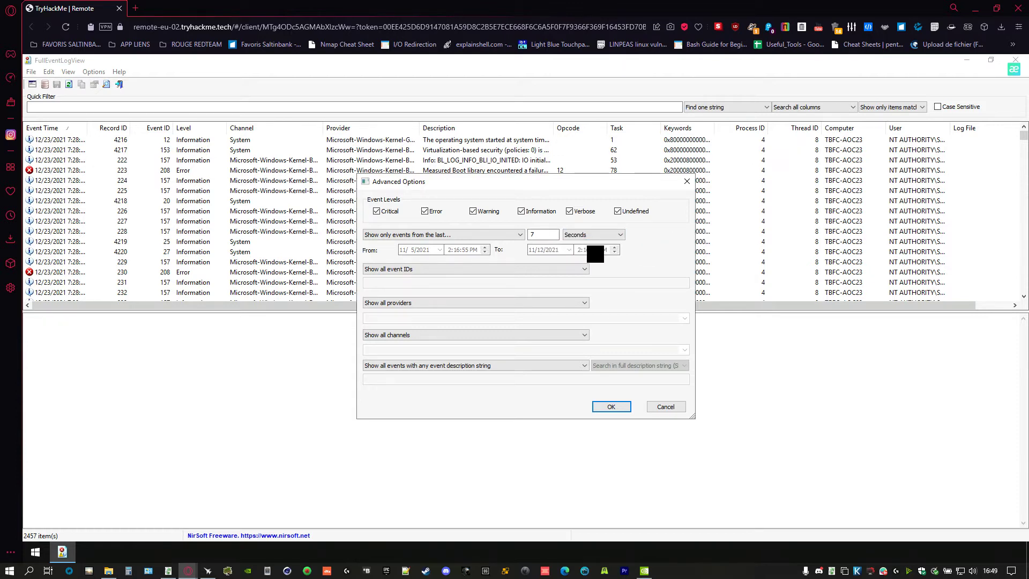
{"action": "left_click", "coordinate": [622, 236]}
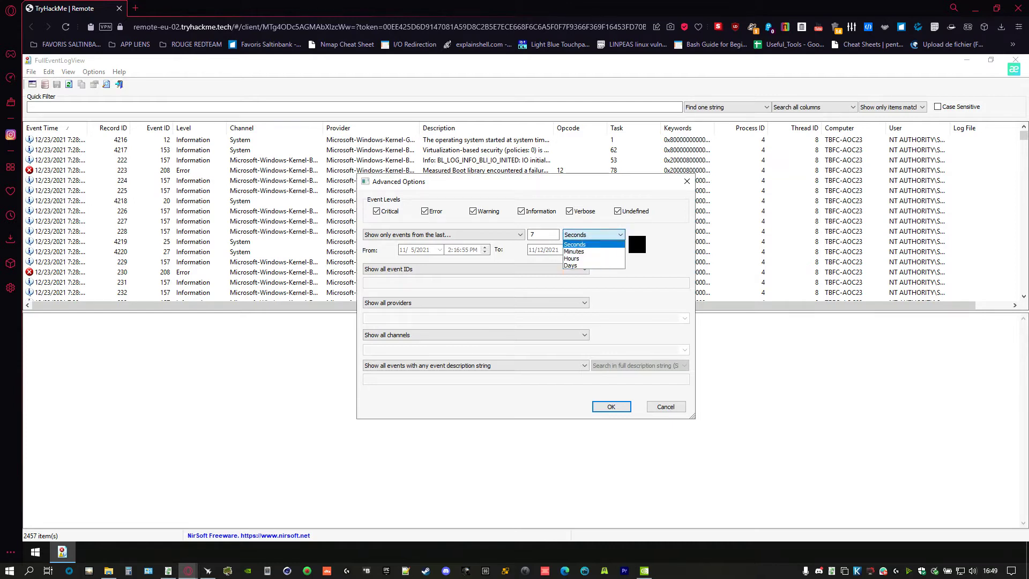
{"action": "left_click", "coordinate": [601, 265]}
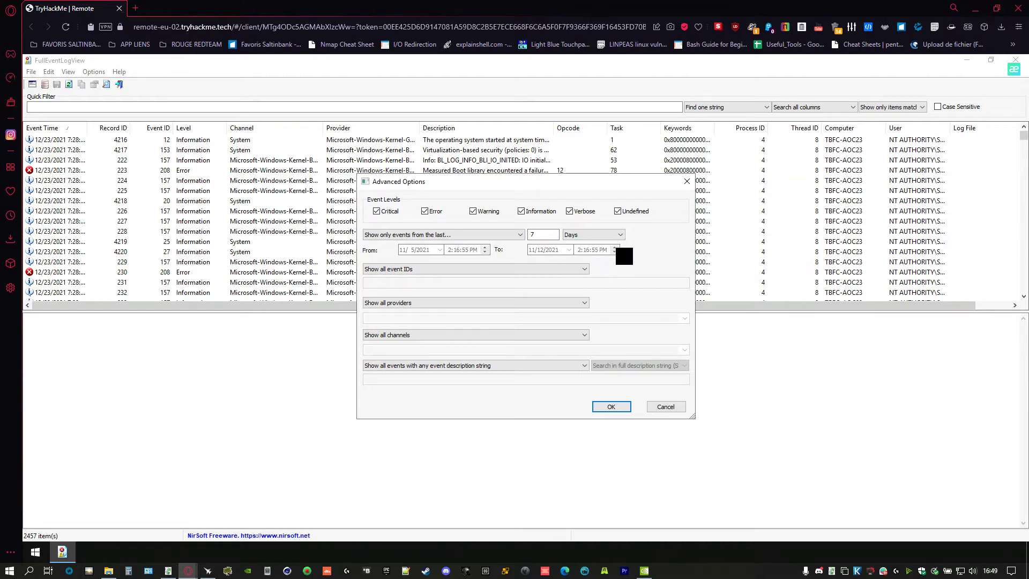
- Filter by a local-time date range from 11/10/2021 to 11/12/2021
{"action": "left_click", "coordinate": [455, 235]}
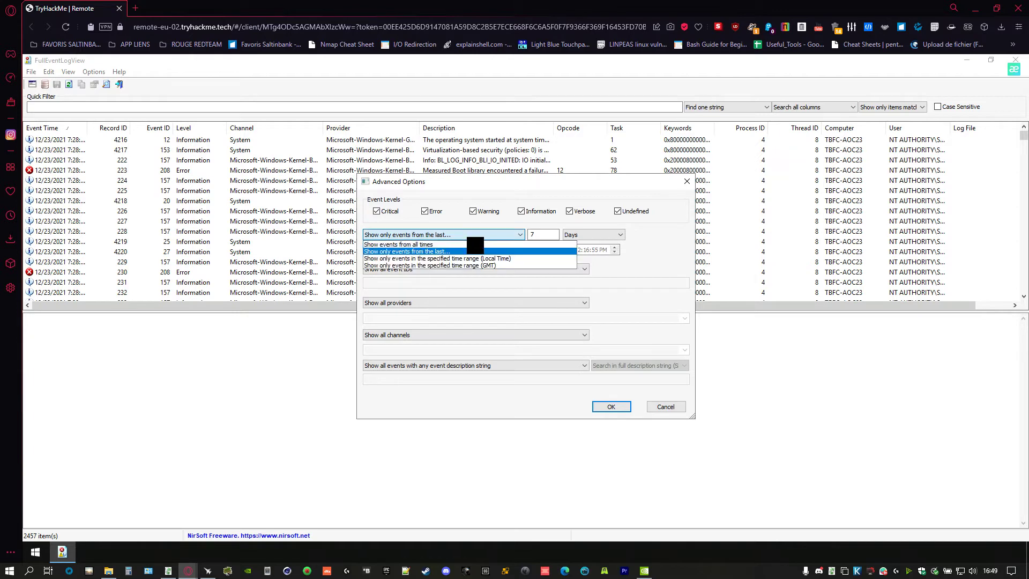
{"action": "left_click", "coordinate": [541, 259]}
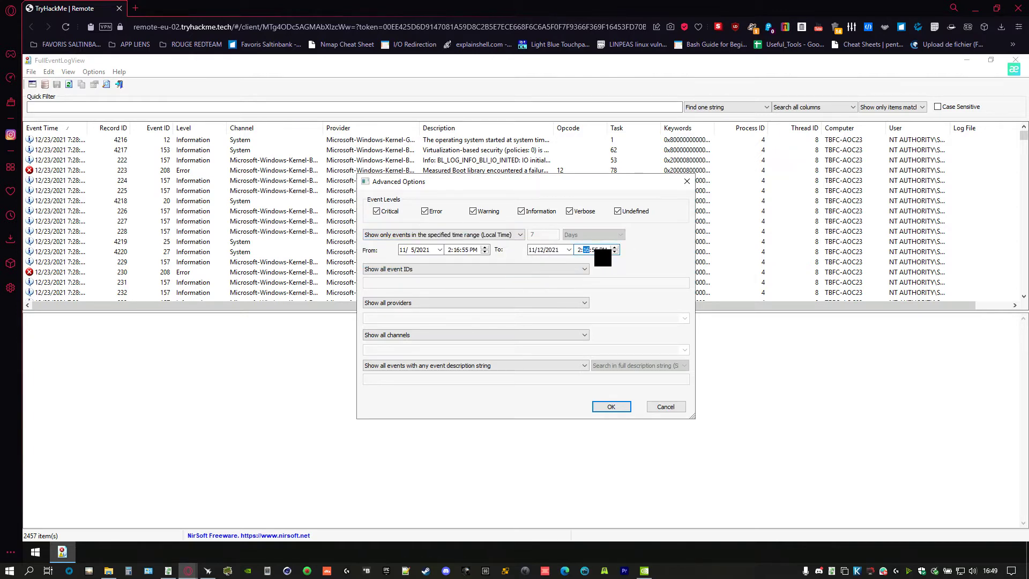
{"action": "left_click", "coordinate": [587, 250]}
{"action": "left_click", "coordinate": [423, 250]}
{"action": "left_click", "coordinate": [456, 250]}
{"action": "key", "text": "Tab"}
{"action": "left_click", "coordinate": [457, 250]}
{"action": "key", "text": "Tab"}
{"action": "key", "text": "Tab"}
{"action": "key", "text": "Tab"}
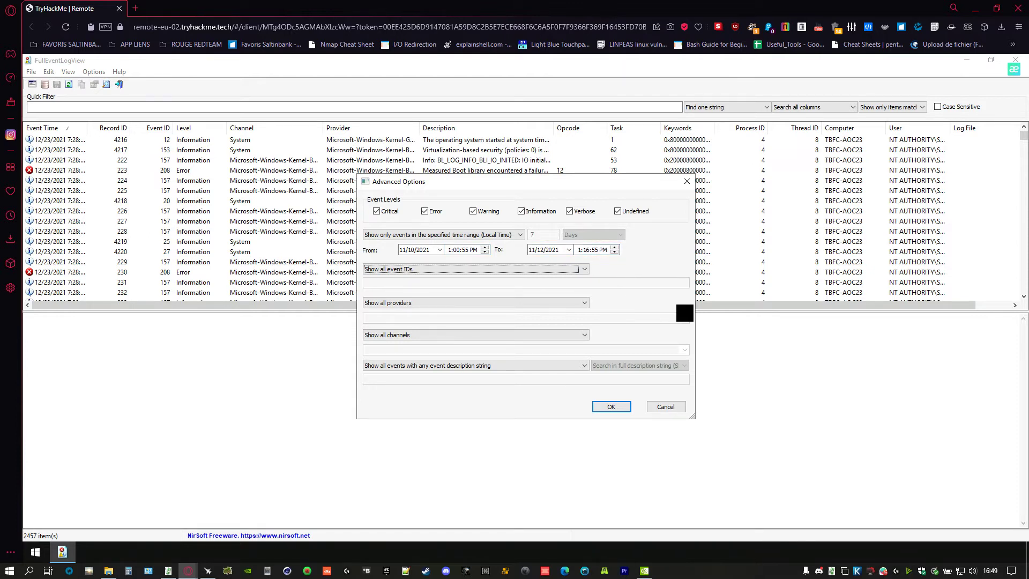
{"action": "left_click", "coordinate": [586, 250]}
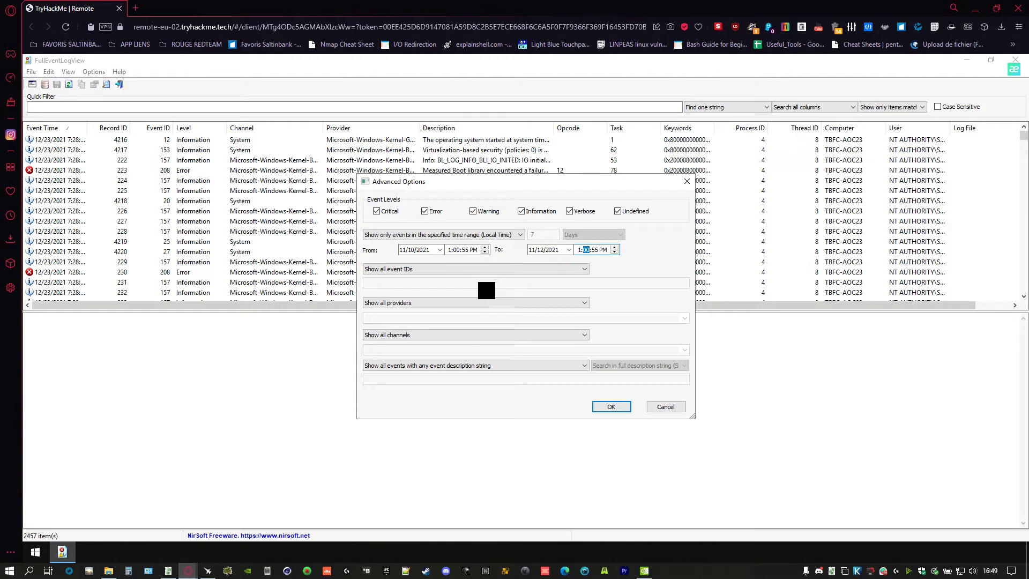
- Show only the specified event IDs 4103,4104
{"action": "left_click", "coordinate": [458, 269]}
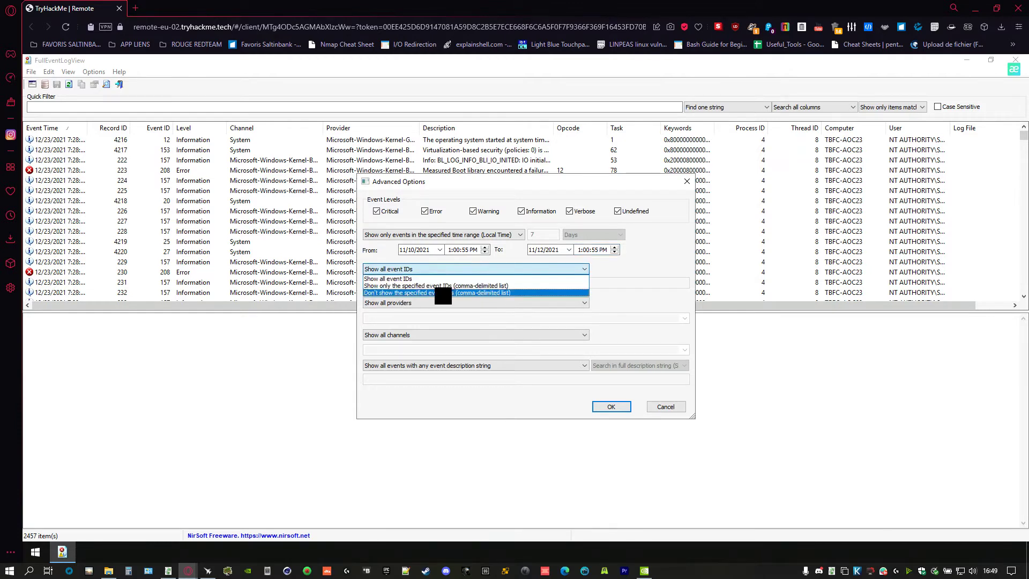
{"action": "left_click", "coordinate": [515, 285]}
{"action": "left_click", "coordinate": [413, 282]}
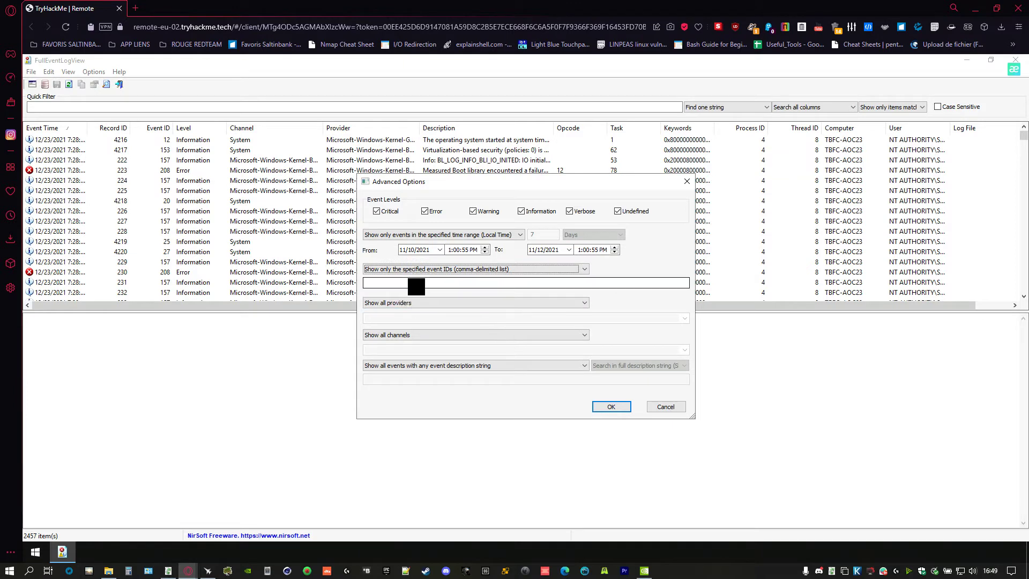
{"action": "type", "text": "41"}
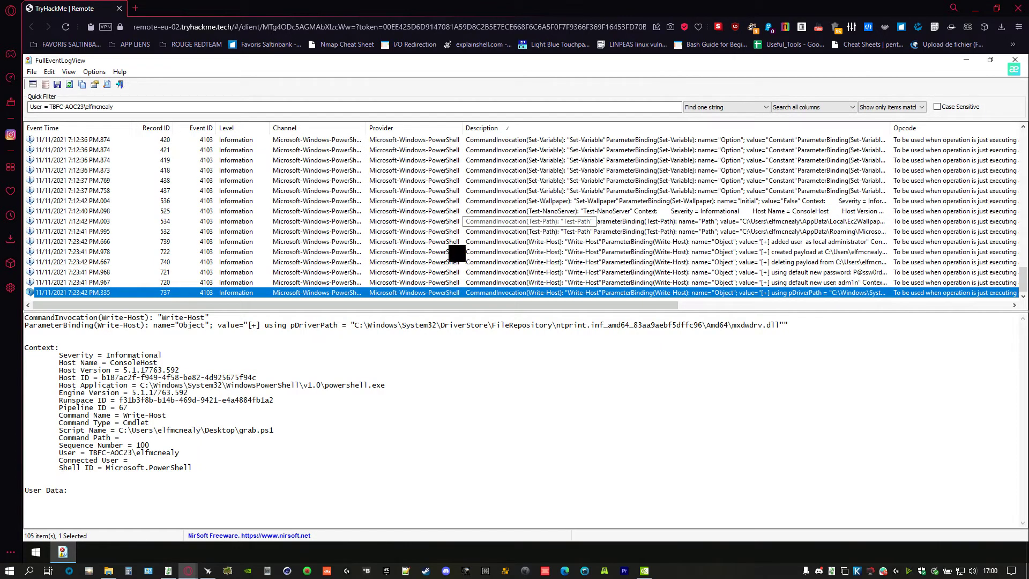
- Copy the pDriverPath value from the event details and switch to the TryHackMe questions
{"action": "left_click_drag", "start_coordinate": [789, 324], "coordinate": [349, 326]}
{"action": "left_click", "coordinate": [356, 333]}
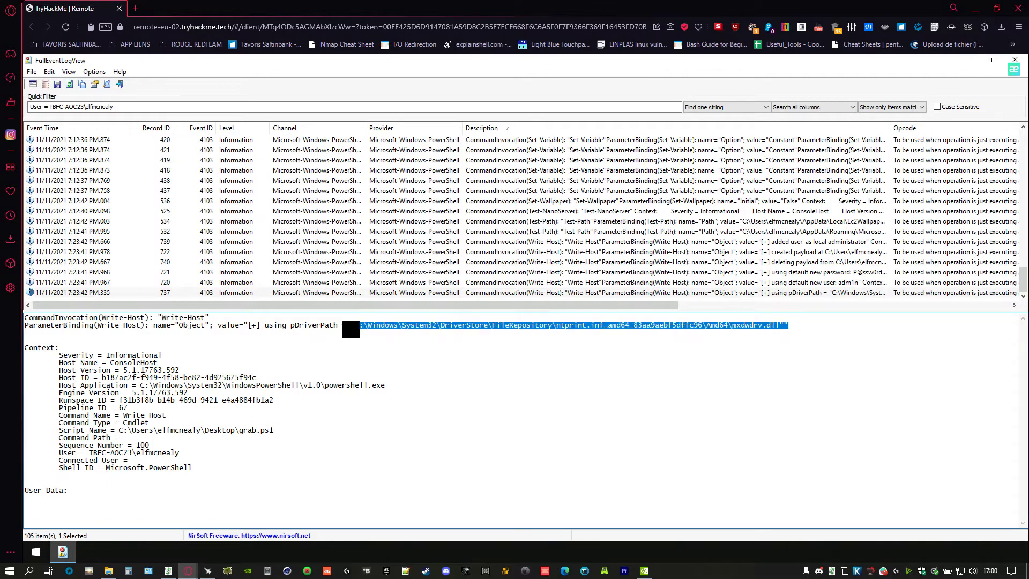
{"action": "right_click", "coordinate": [434, 328]}
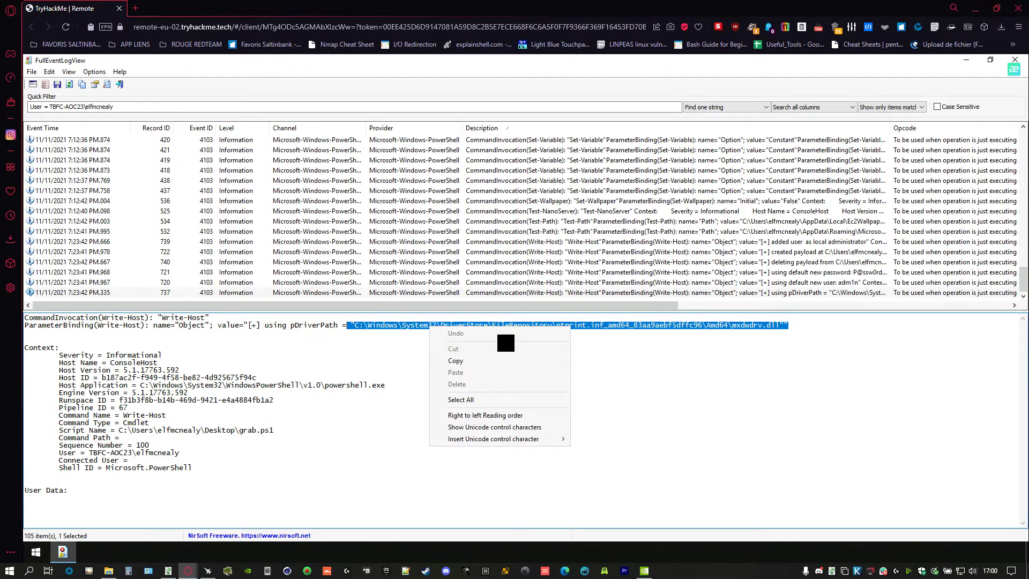
{"action": "left_click", "coordinate": [462, 364]}
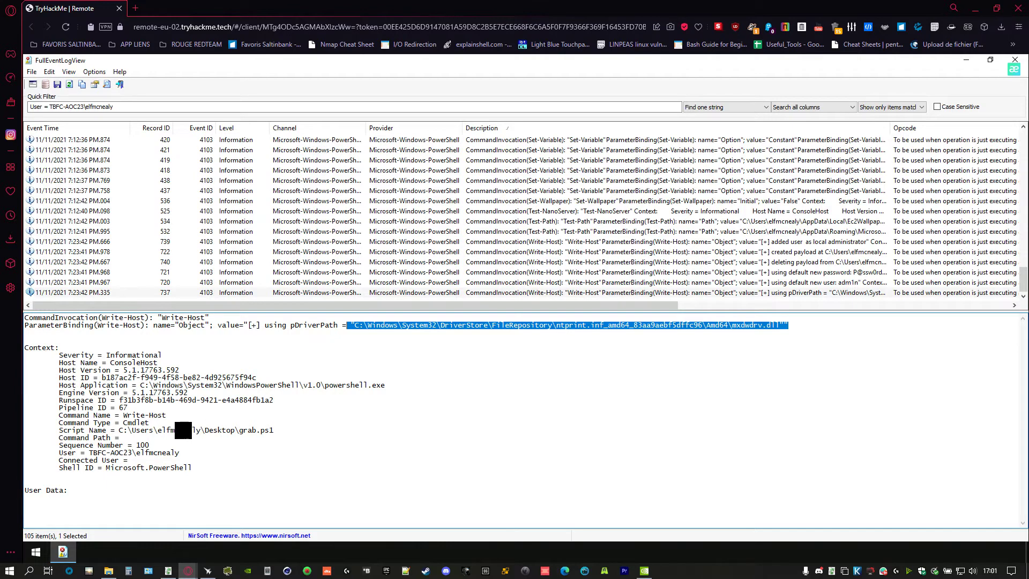
{"action": "left_click", "coordinate": [167, 445]}
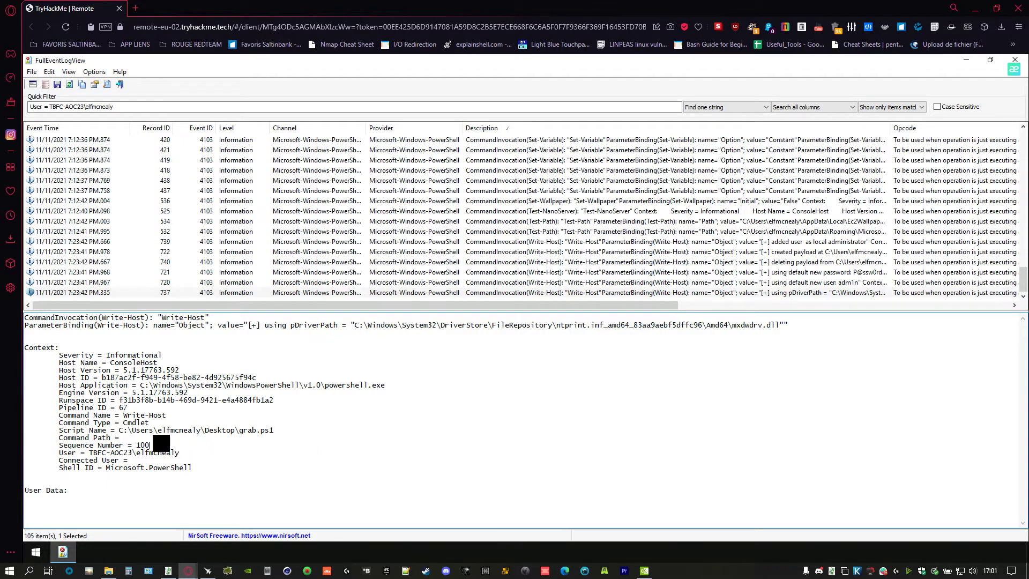
{"action": "left_click_drag", "start_coordinate": [161, 445], "coordinate": [114, 430]}
{"action": "left_click", "coordinate": [271, 454]}
{"action": "key", "text": "alt+Tab"}
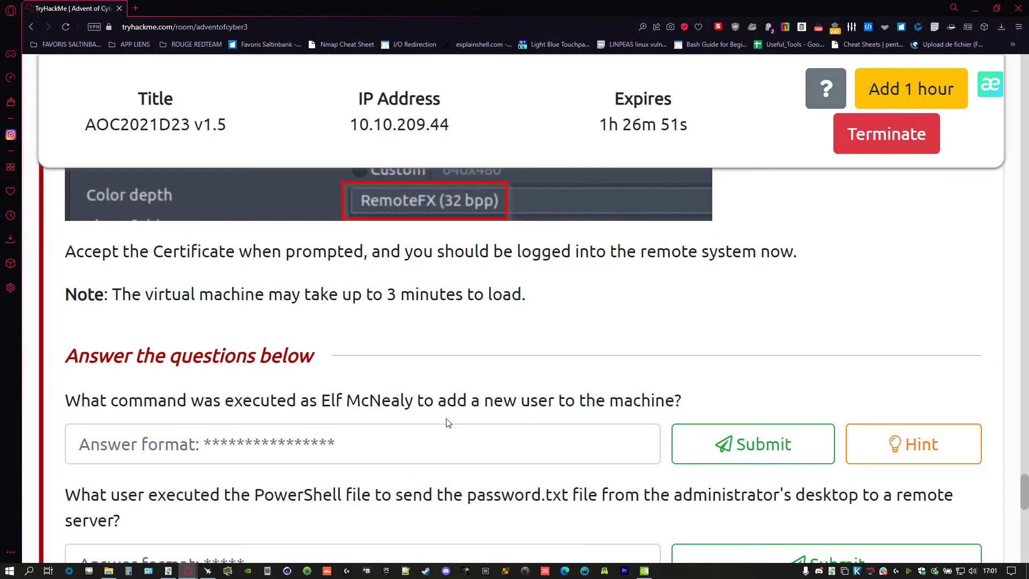
- Read through the PowerShell and encryption key questions further down the list
{"action": "scroll", "coordinate": [448, 423], "scroll_direction": "down", "scroll_amount": 5}
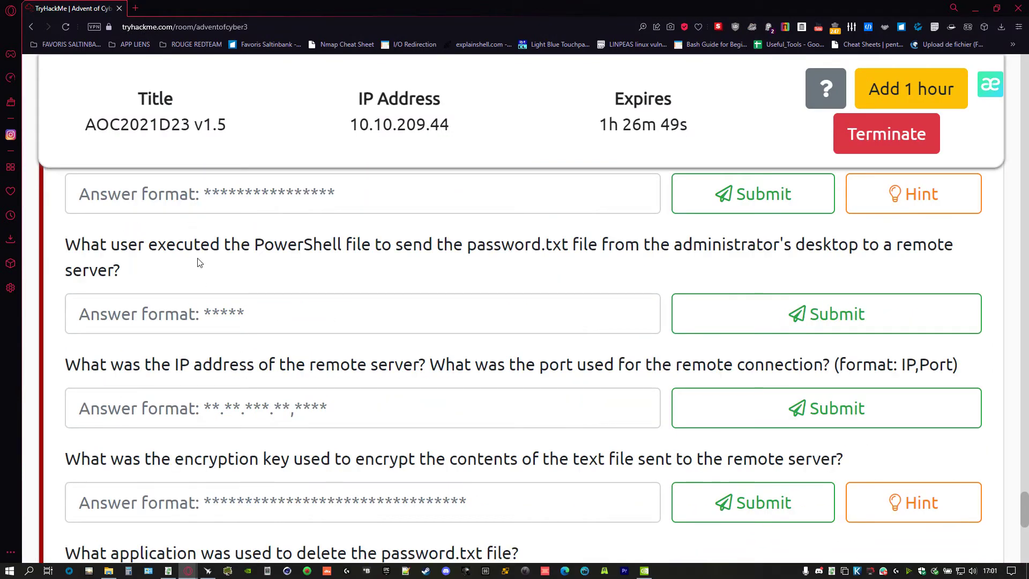
{"action": "left_click_drag", "start_coordinate": [220, 246], "coordinate": [323, 245]}
{"action": "double_click", "coordinate": [738, 252]}
{"action": "left_click_drag", "start_coordinate": [757, 245], "coordinate": [763, 245]}
{"action": "scroll", "coordinate": [399, 380], "scroll_direction": "down", "scroll_amount": 2}
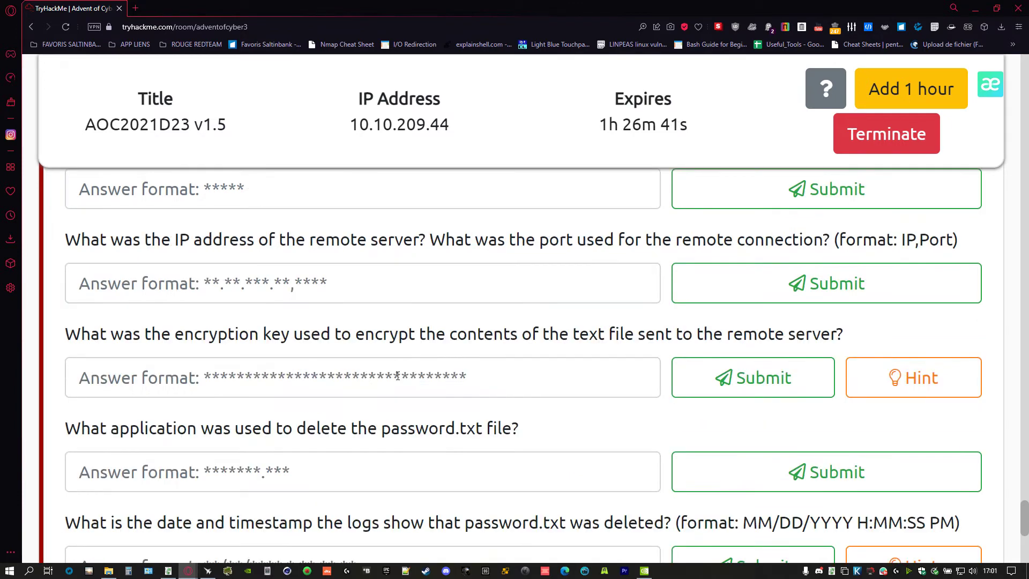
{"action": "left_click_drag", "start_coordinate": [98, 336], "coordinate": [862, 350]}
{"action": "scroll", "coordinate": [225, 476], "scroll_direction": "down", "scroll_amount": 2}
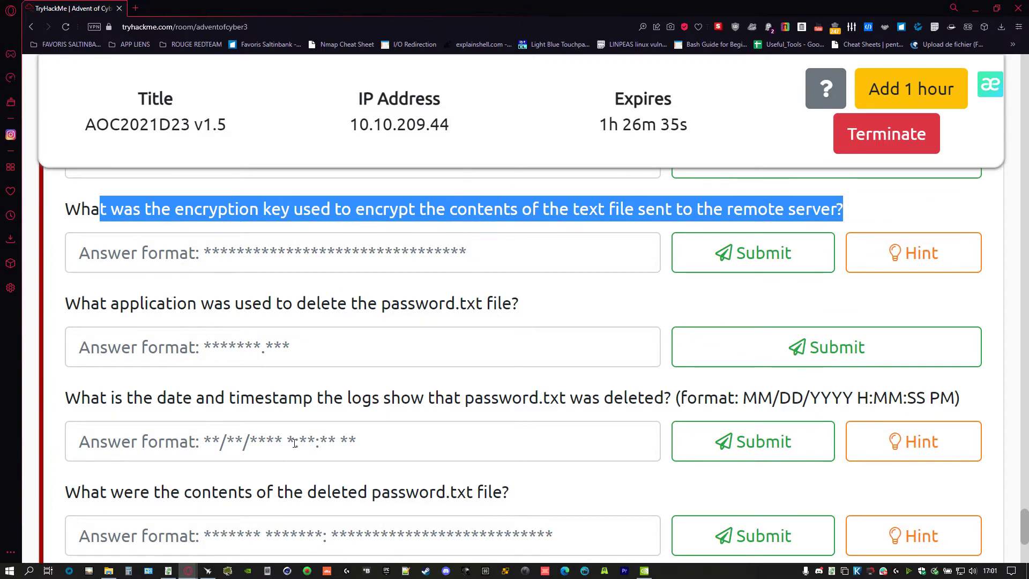
{"action": "scroll", "coordinate": [295, 444], "scroll_direction": "down", "scroll_amount": 2}
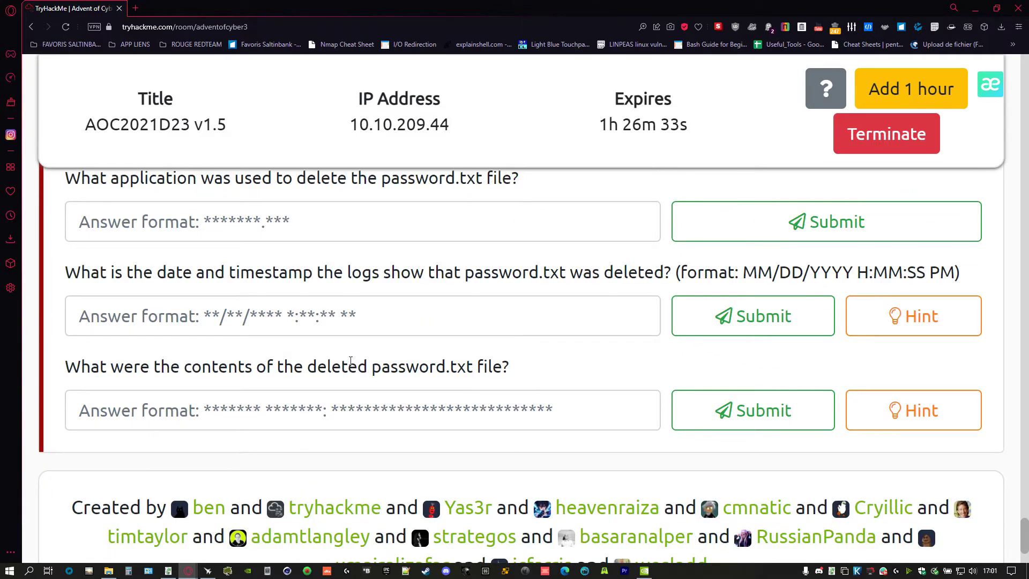
- Review the deletion questions and focus the answer for the application that deleted password.txt
{"action": "left_click_drag", "start_coordinate": [56, 271], "coordinate": [644, 273]}
{"action": "scroll", "coordinate": [362, 364], "scroll_direction": "up", "scroll_amount": 2}
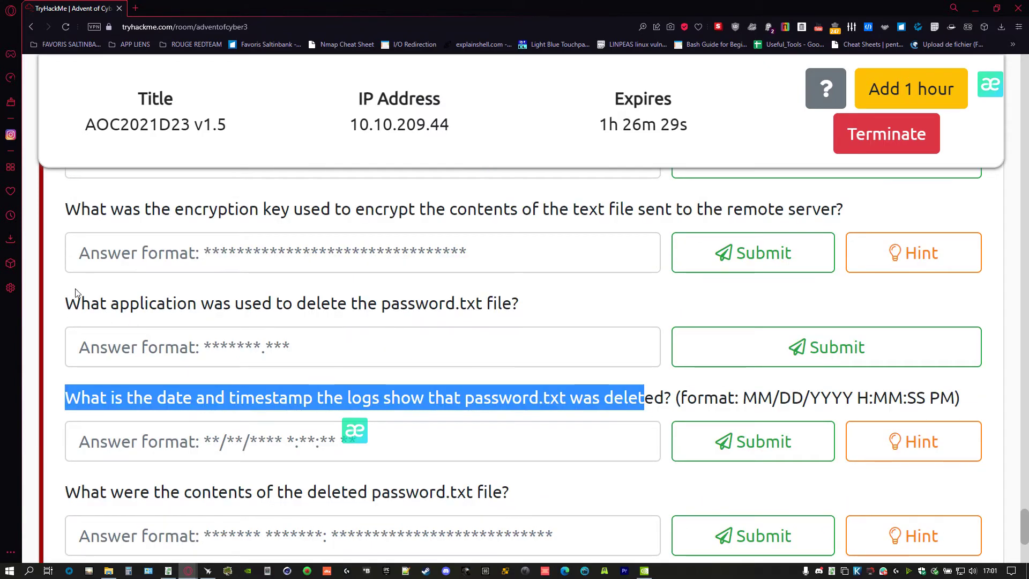
{"action": "left_click_drag", "start_coordinate": [64, 302], "coordinate": [579, 328]}
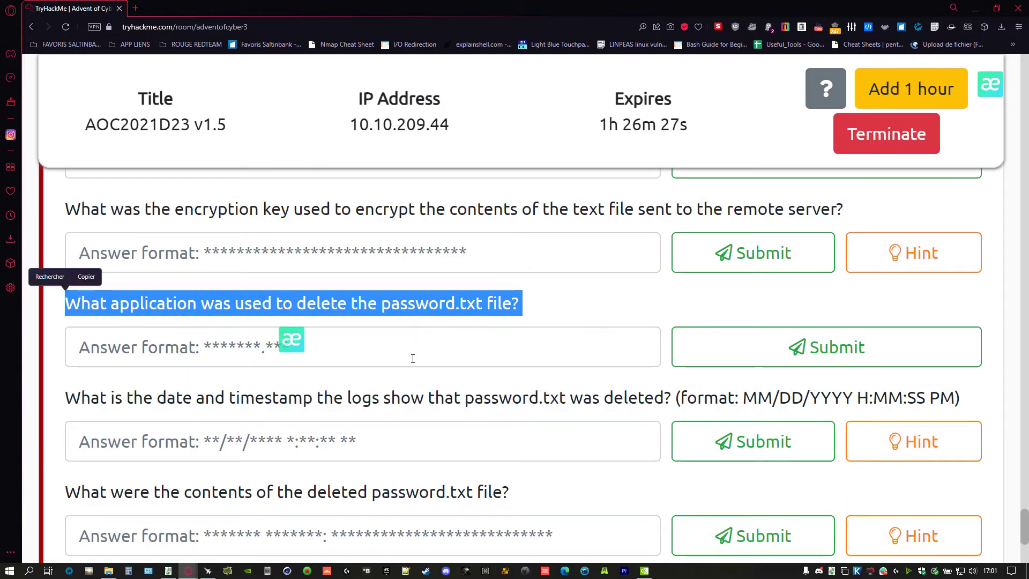
{"action": "left_click", "coordinate": [321, 349]}
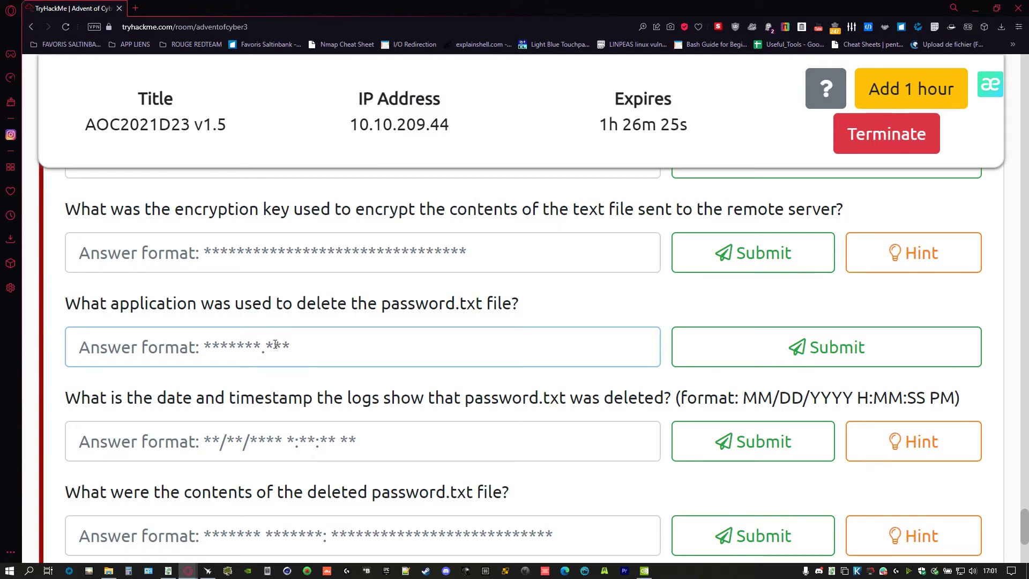
{"action": "key", "text": "alt+Tab"}
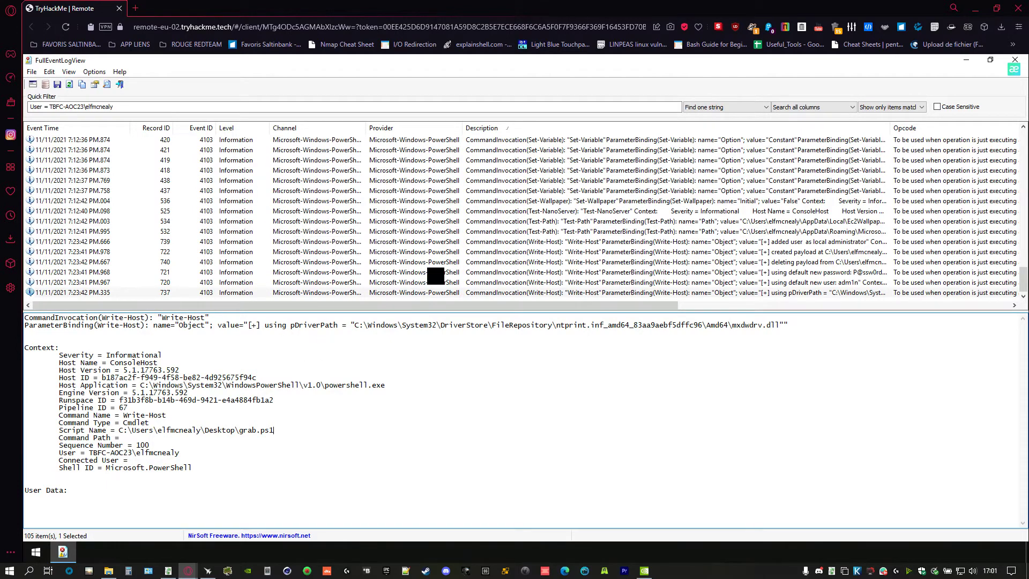
- Change the Quick Filter to http and sort events by Description in reverse
{"action": "scroll", "coordinate": [480, 294], "scroll_direction": "up", "scroll_amount": 1}
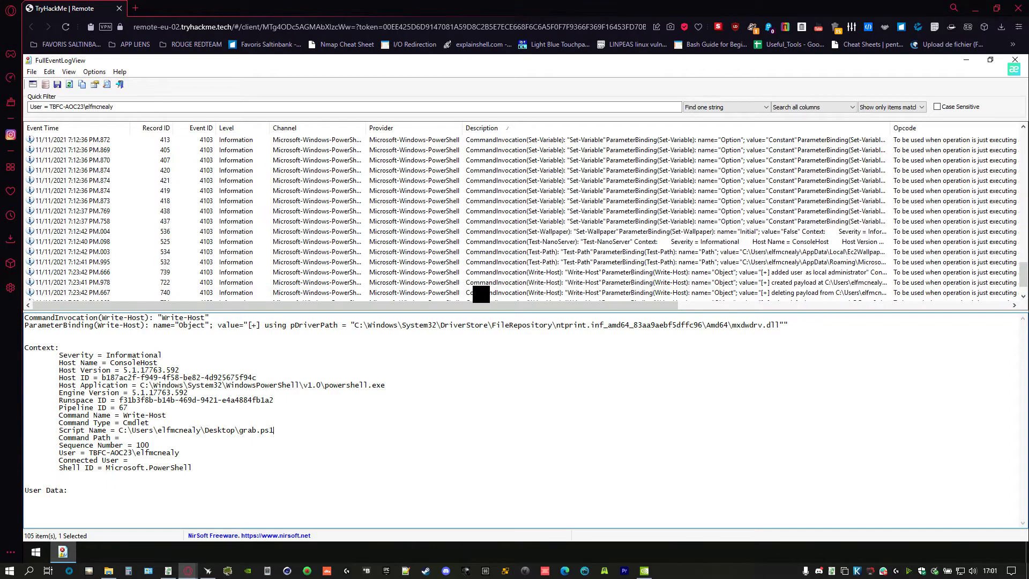
{"action": "left_click", "coordinate": [535, 242]}
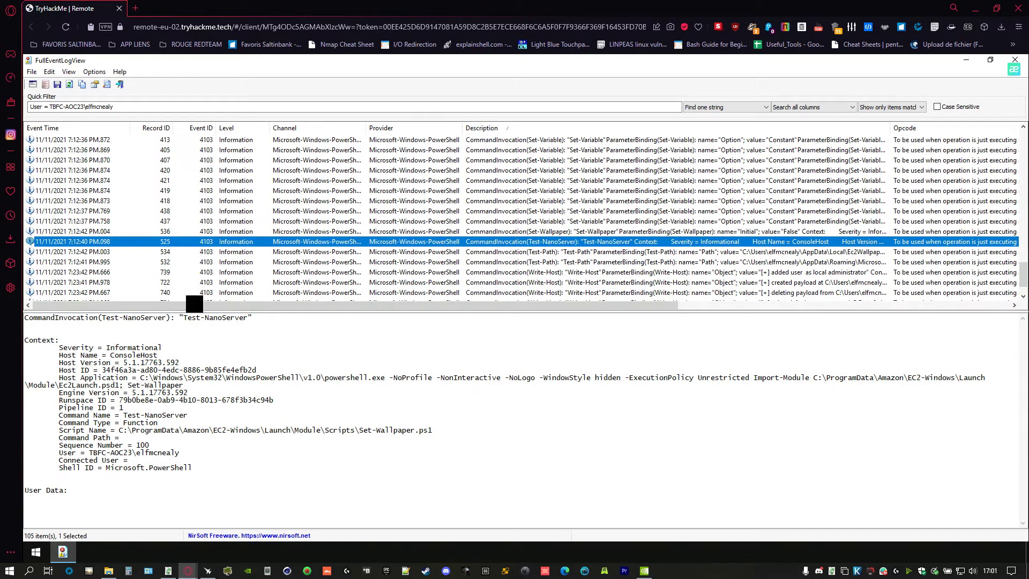
{"action": "scroll", "coordinate": [201, 193], "scroll_direction": "up", "scroll_amount": 20}
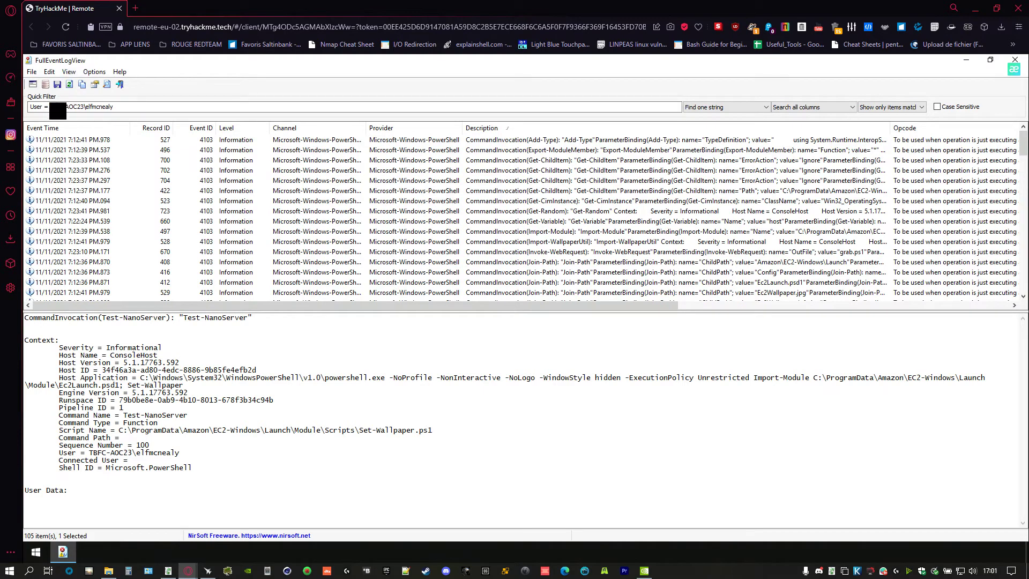
{"action": "left_click", "coordinate": [155, 107]}
{"action": "key", "text": "BackSpace"}
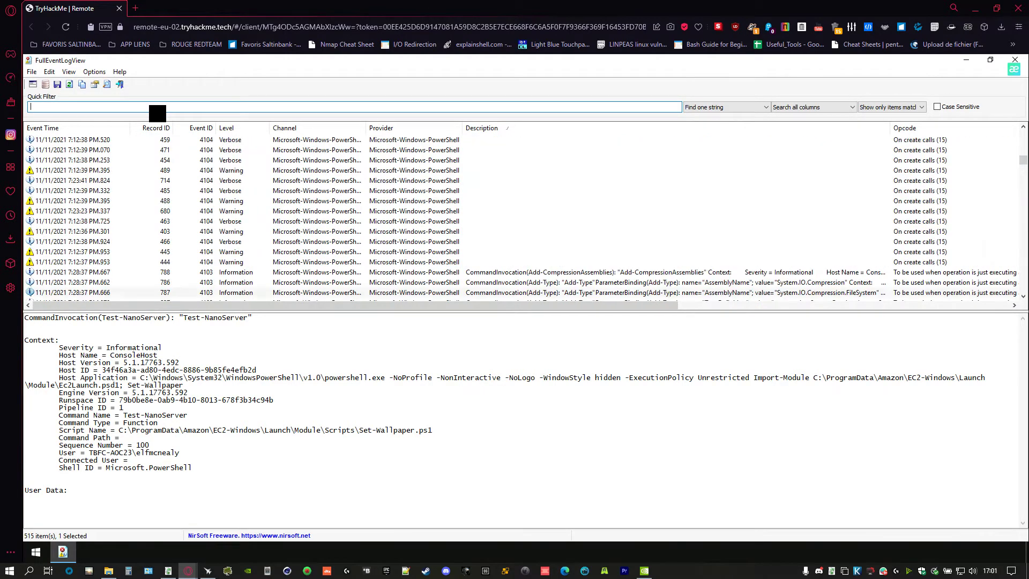
{"action": "type", "text": "http"}
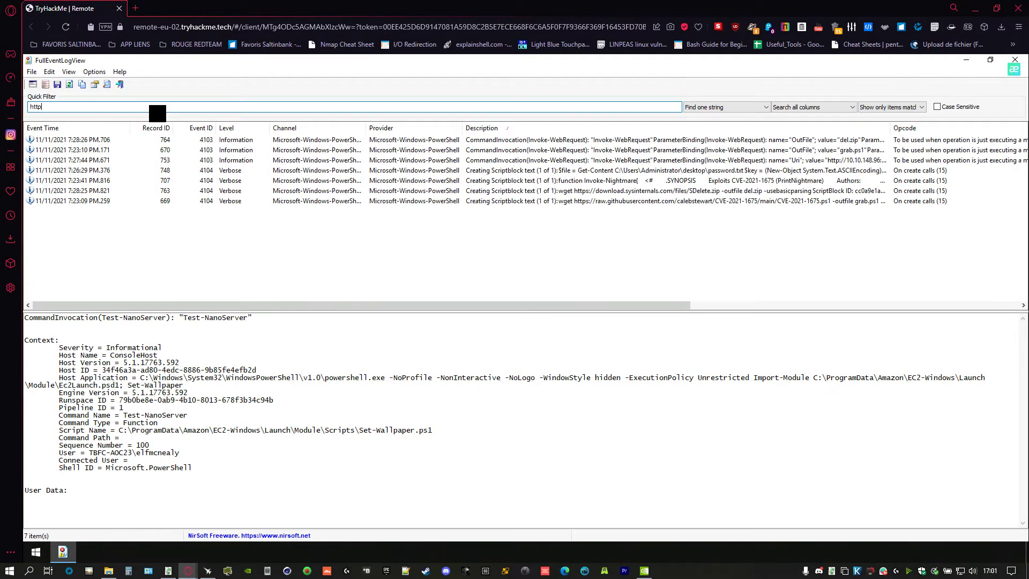
{"action": "left_click", "coordinate": [571, 130]}
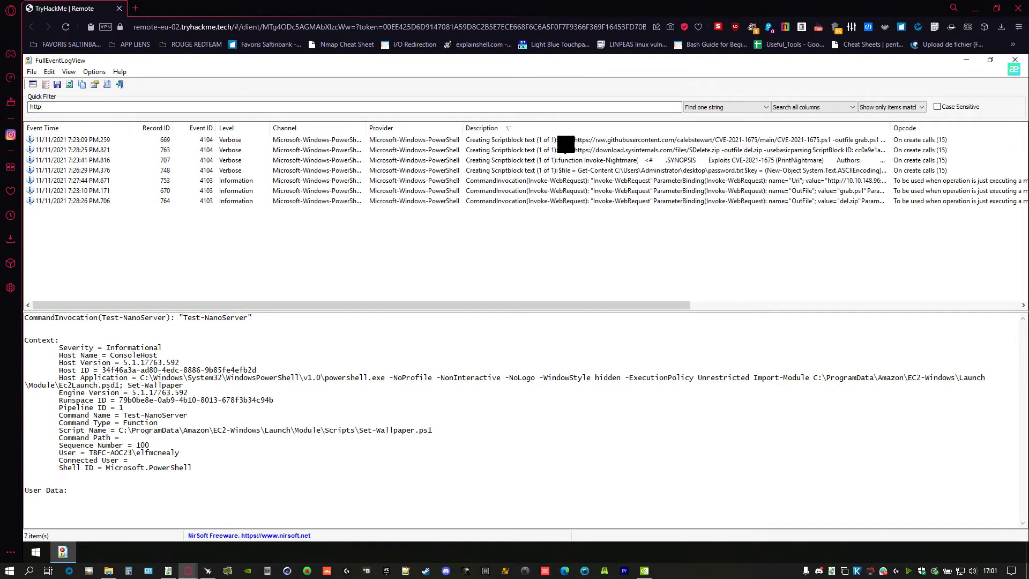
- Inspect the CVE-2021-1675 script download and the SDelete download saved as del.zip
{"action": "left_click", "coordinate": [560, 139]}
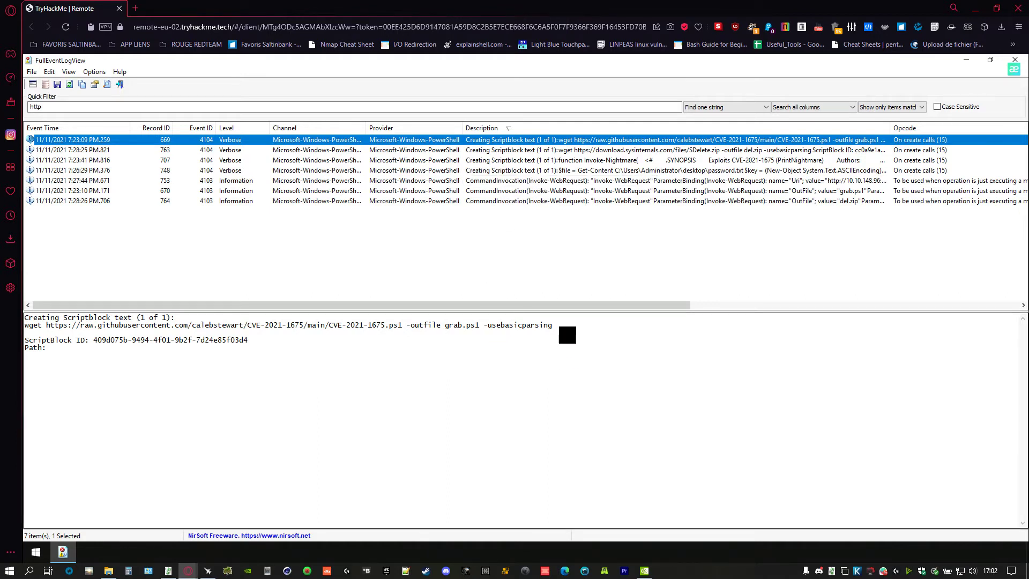
{"action": "left_click", "coordinate": [290, 333]}
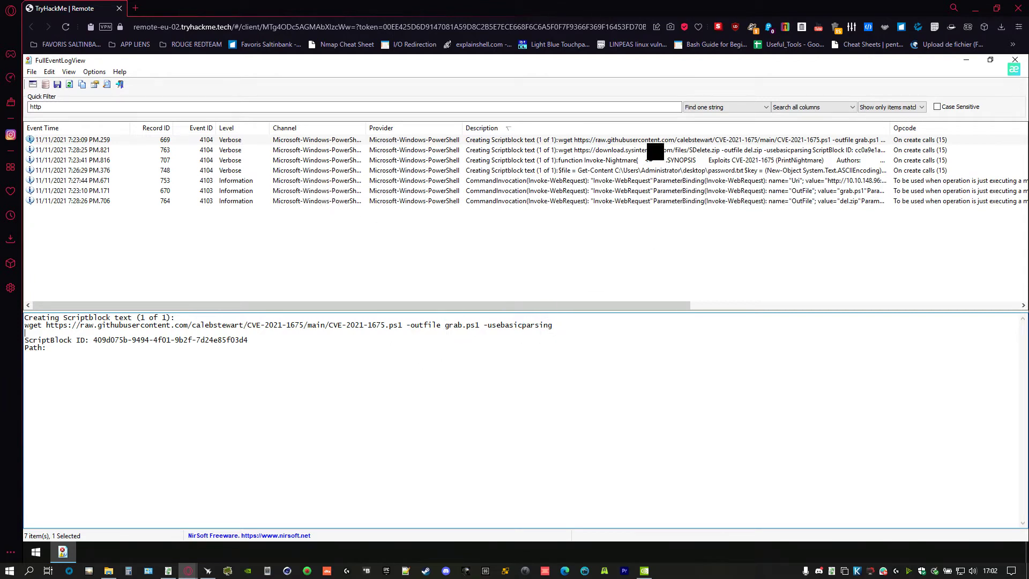
{"action": "left_click", "coordinate": [311, 152]}
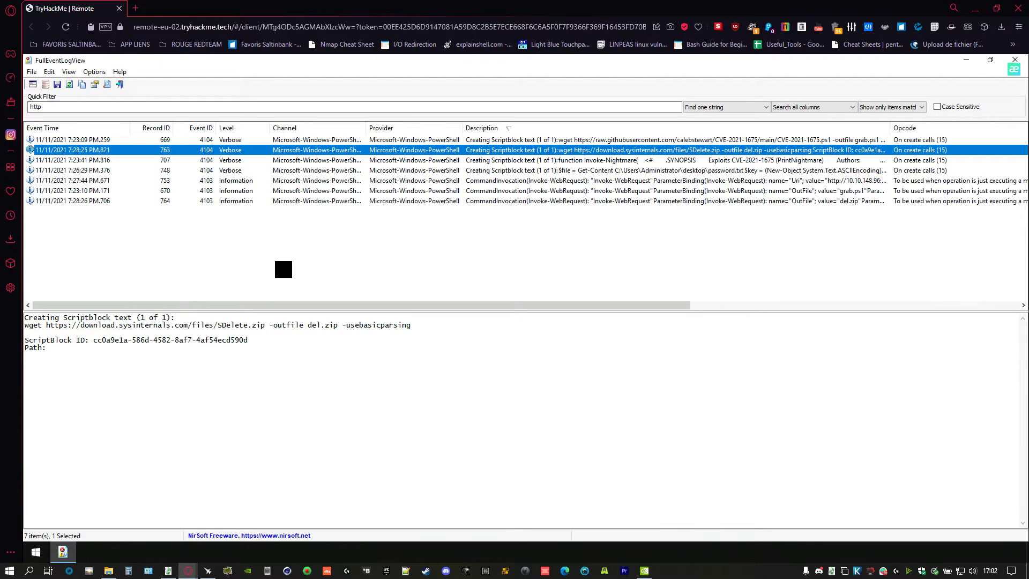
{"action": "key", "text": "alt+Tab"}
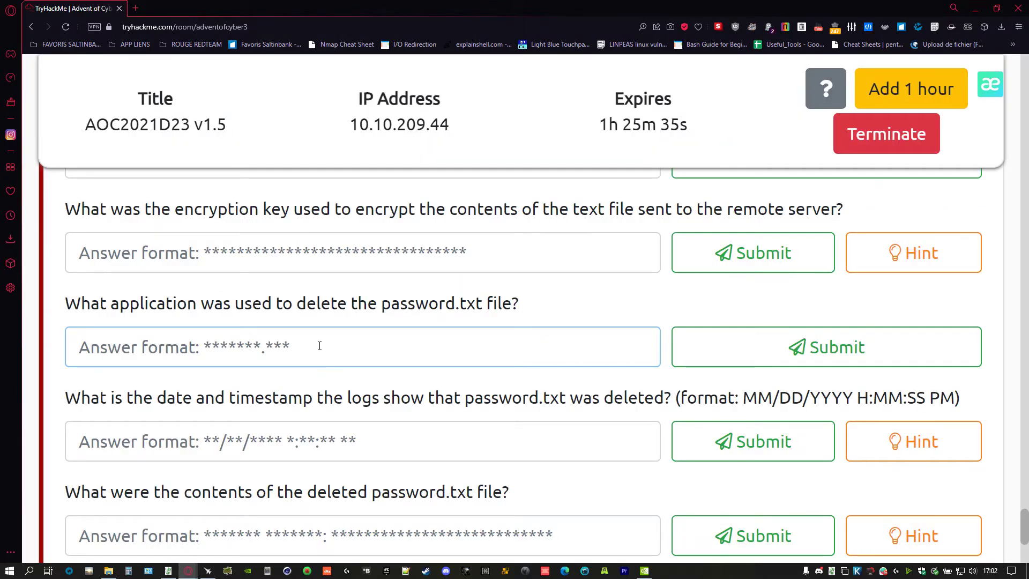
- Submit SDELETE.zip as the application that deleted password.txt
{"action": "type", "text": "SDELETE.zip"}
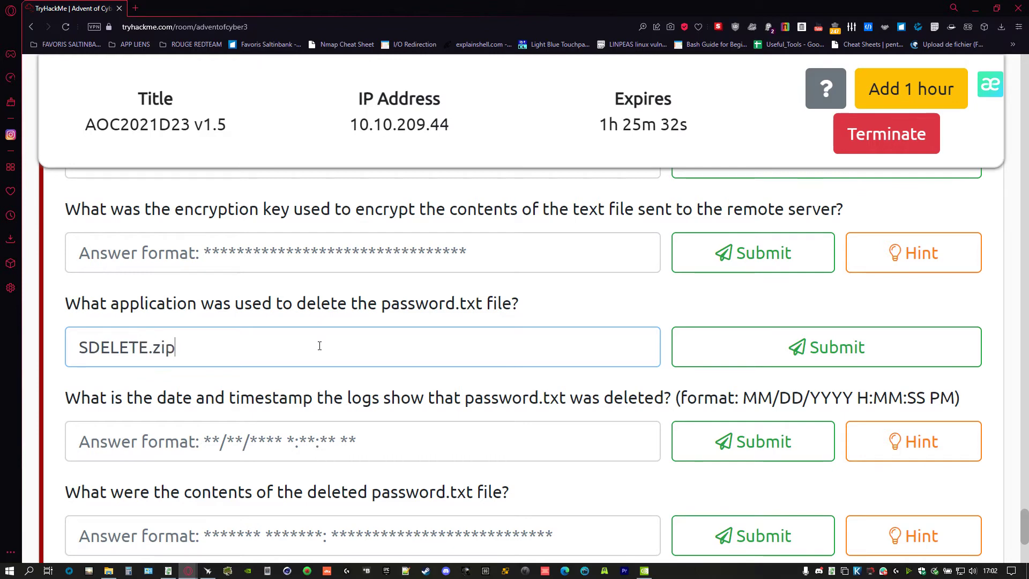
{"action": "key", "text": "Return"}
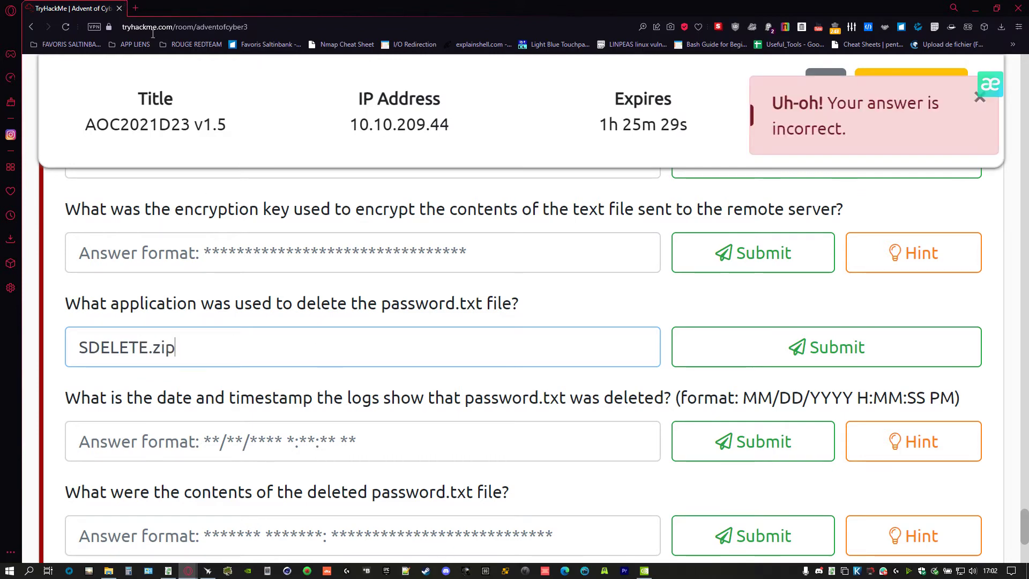
{"action": "key", "text": "alt+Tab"}
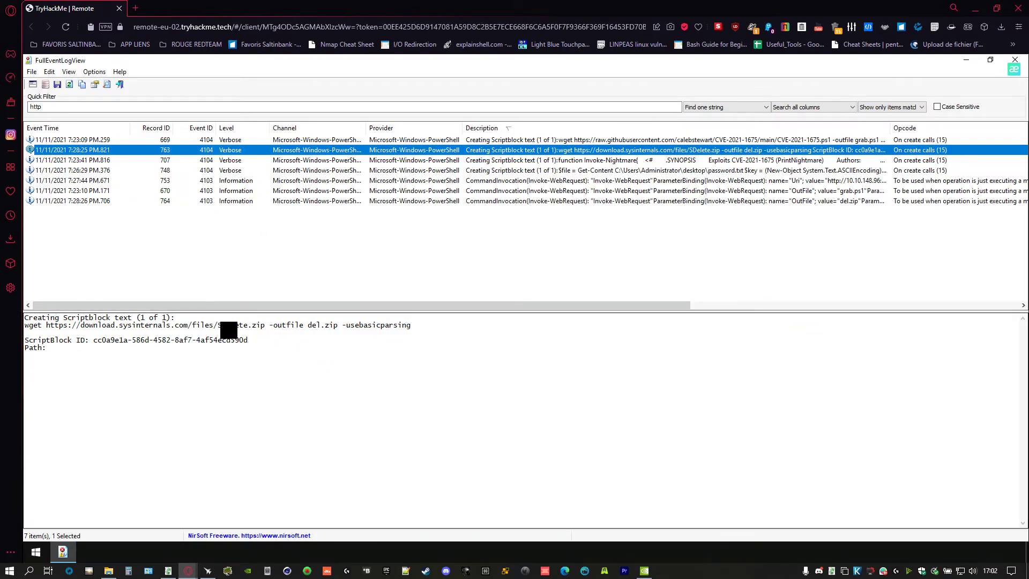
- Copy SDelete.zip from the download command and submit it as the answer instead
{"action": "left_click", "coordinate": [225, 333]}
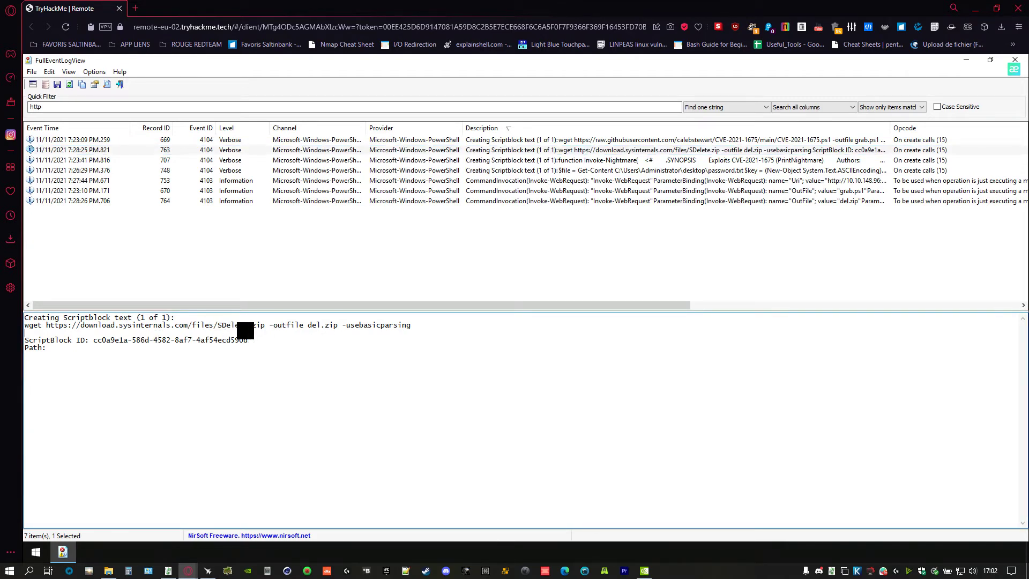
{"action": "left_click", "coordinate": [145, 326]}
{"action": "left_click_drag", "start_coordinate": [221, 326], "coordinate": [279, 340]}
{"action": "left_click", "coordinate": [225, 333]}
{"action": "left_click_drag", "start_coordinate": [266, 325], "coordinate": [215, 327]}
{"action": "right_click", "coordinate": [235, 326]}
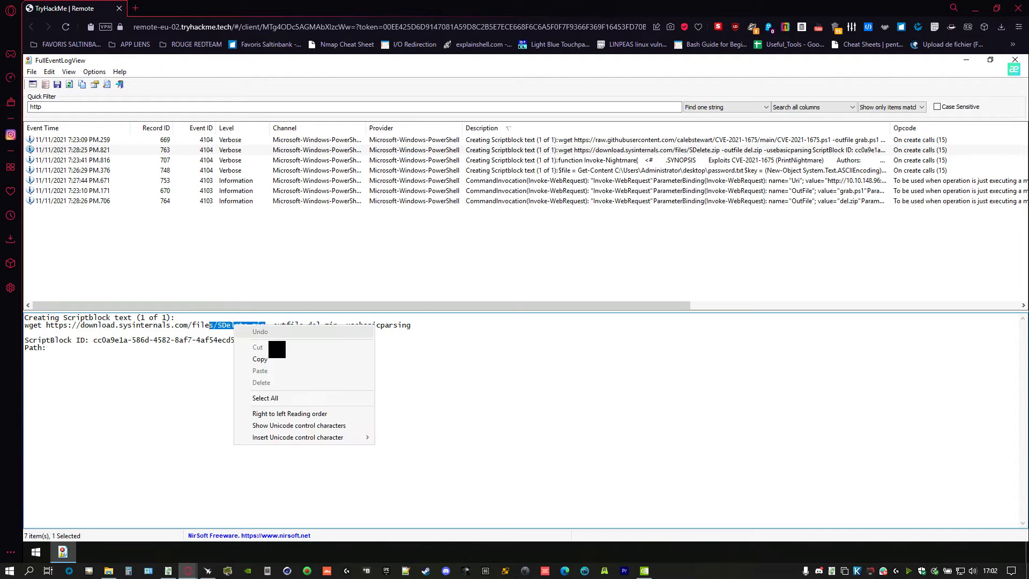
{"action": "left_click", "coordinate": [260, 359]}
{"action": "key", "text": "alt+Tab"}
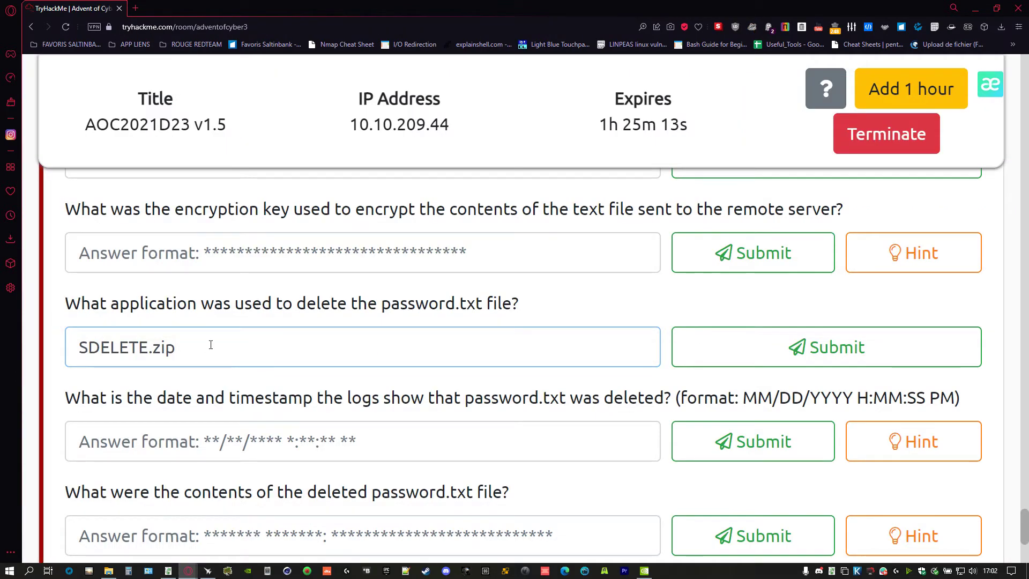
{"action": "key", "text": "ctrl+a"}
{"action": "key", "text": "BackSpace"}
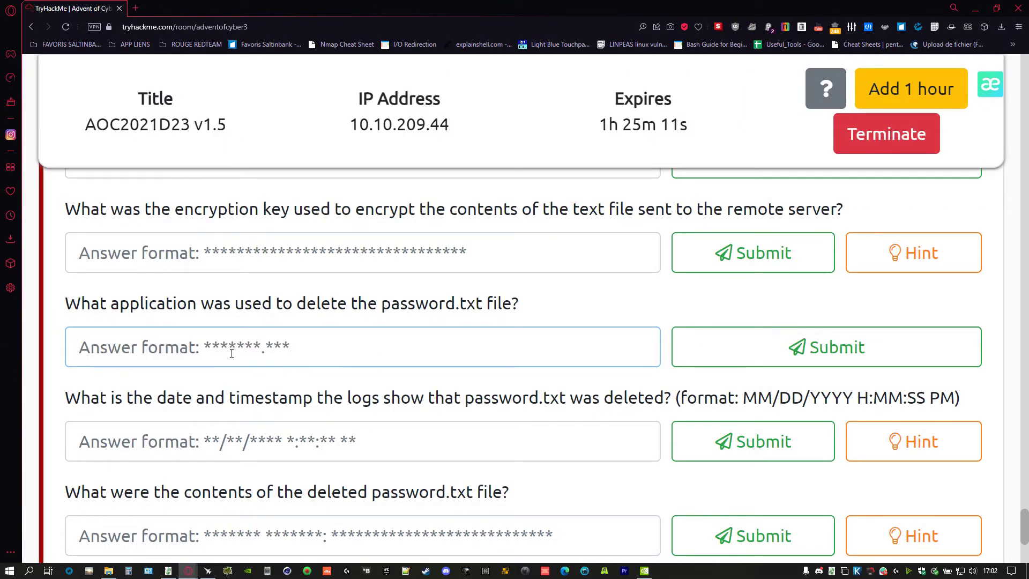
{"action": "type", "text": "SD"}
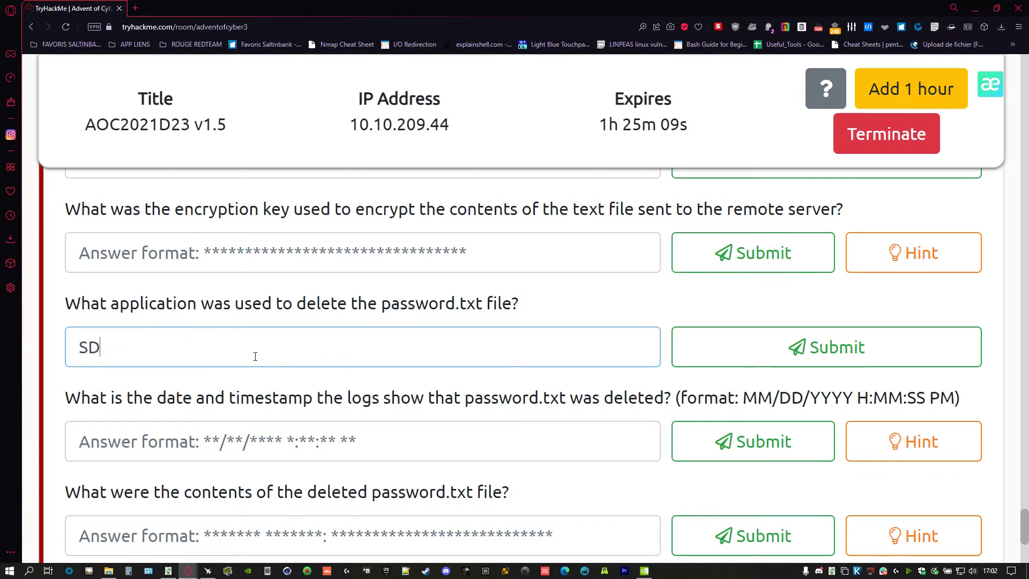
{"action": "type", "text": "elete.zip"}
{"action": "key", "text": "Return"}
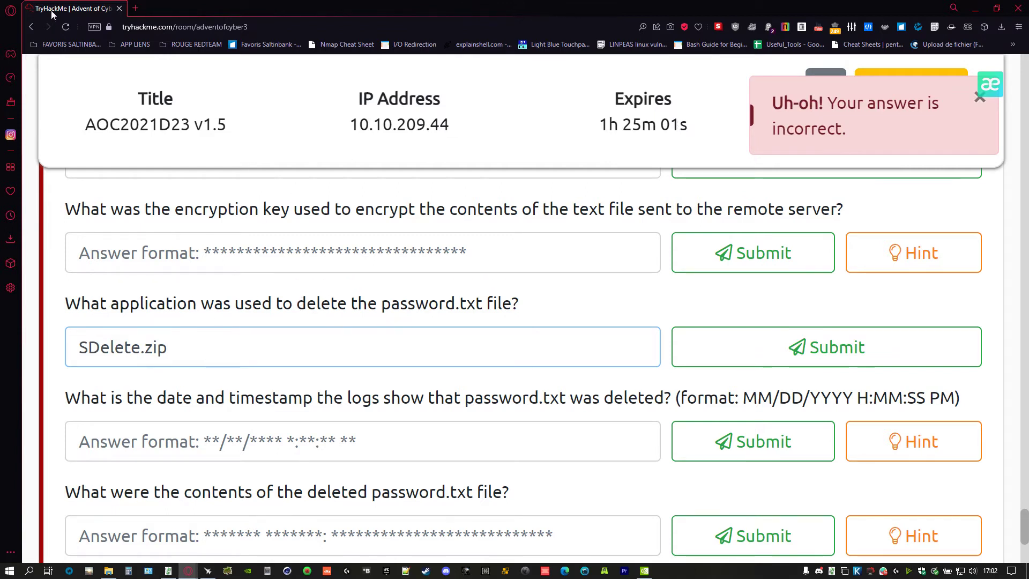
- Trim the answer to SDelete and submit it
{"action": "key", "text": "alt+Tab"}
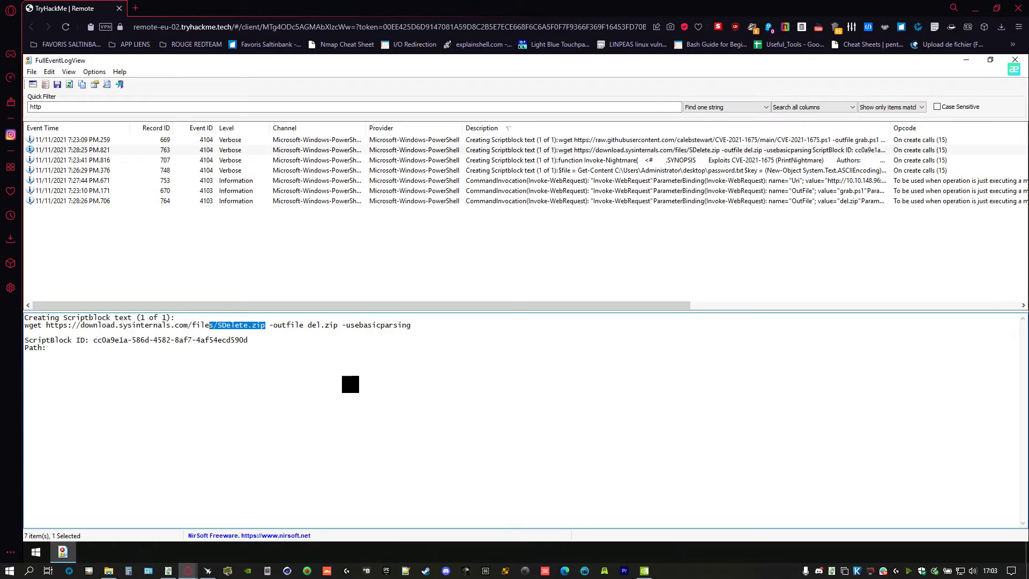
{"action": "key", "text": "alt+Tab"}
{"action": "key", "text": "alt+Tab"}
{"action": "key", "text": "alt+Tab"}
{"action": "key", "text": "BackSpace"}
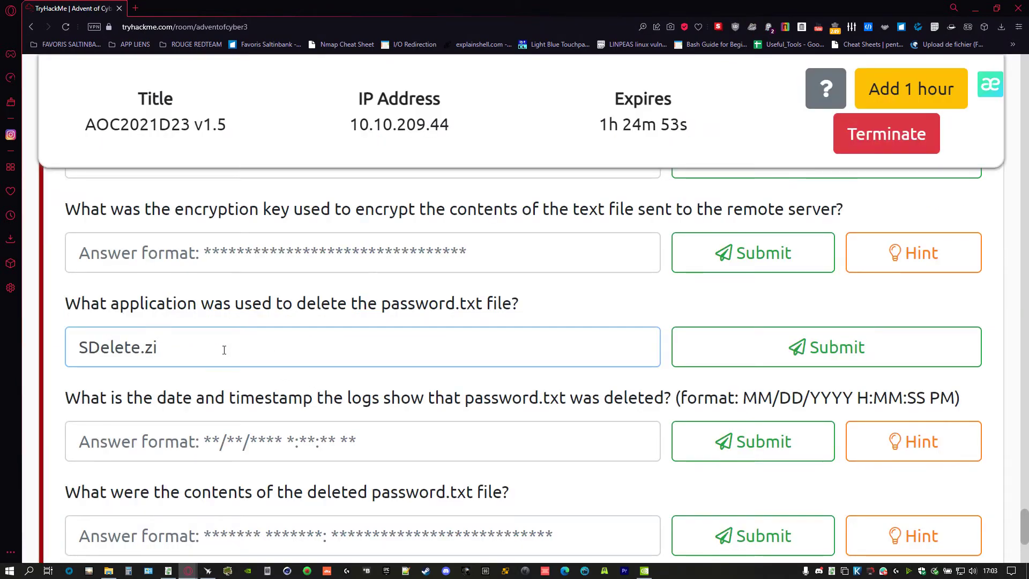
{"action": "key", "text": "BackSpace"}
{"action": "key", "text": "Return"}
{"action": "key", "text": "Return"}
{"action": "key", "text": "Return"}
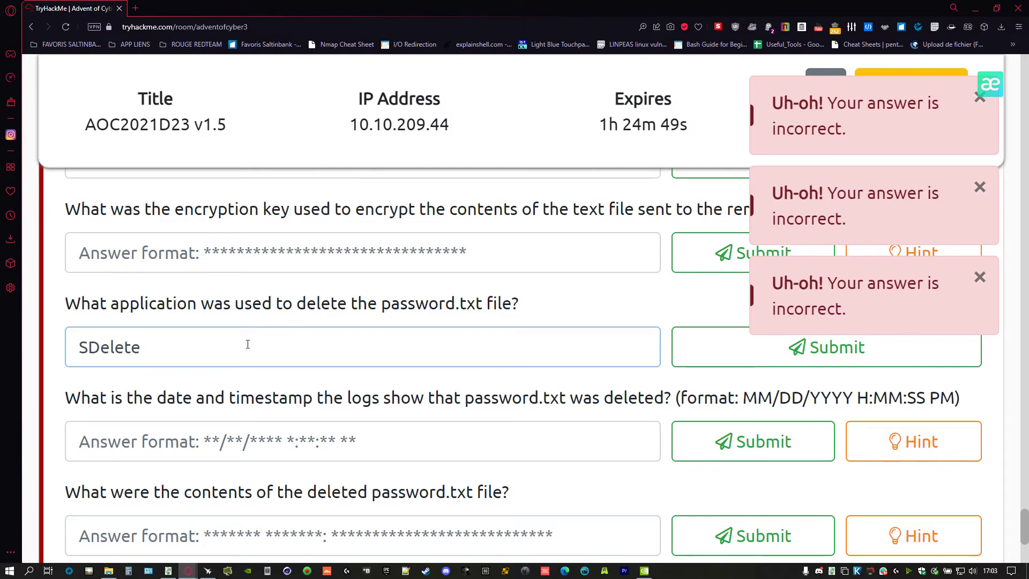
{"action": "key", "text": "alt+Tab"}
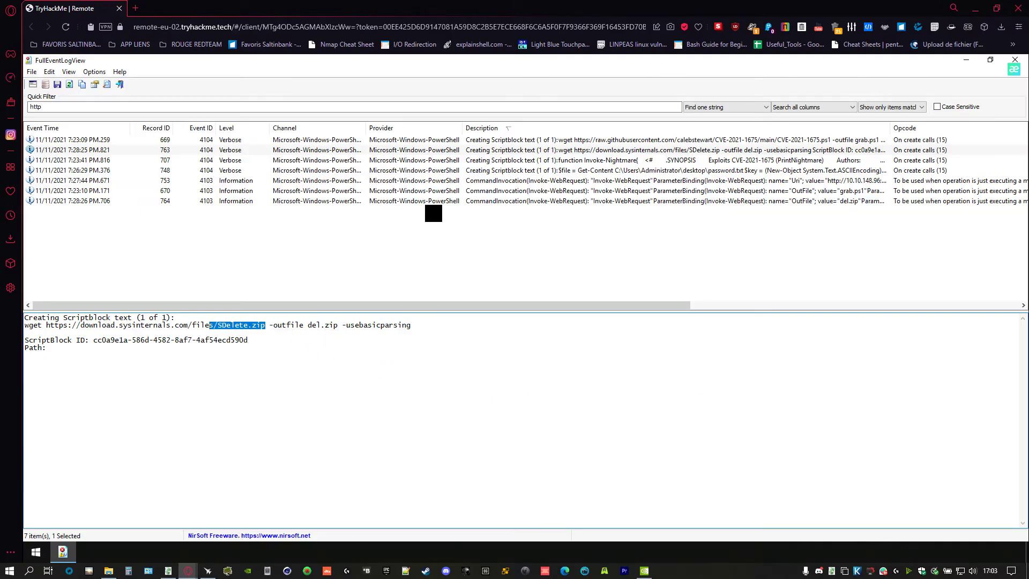
- Read the Invoke-Nightmare and grab.ps1 download events, then open record 748's password.txt encryption script
{"action": "key", "text": "Down"}
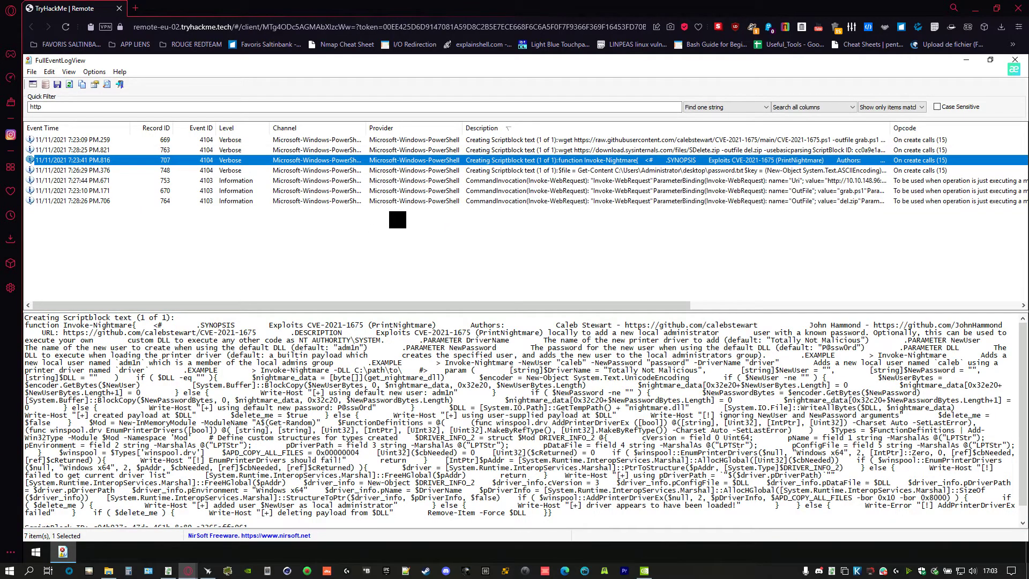
{"action": "left_click", "coordinate": [111, 326]}
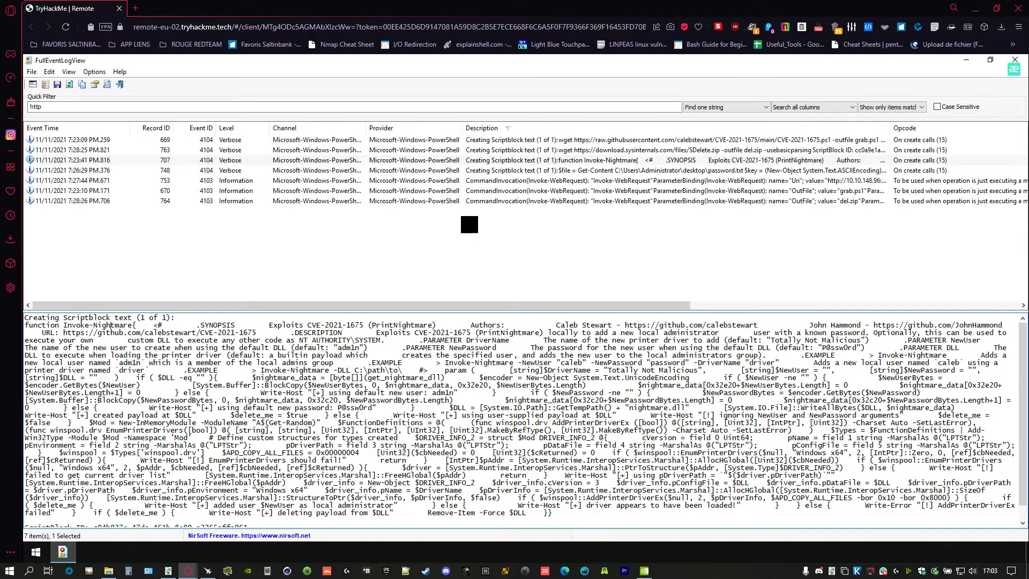
{"action": "left_click", "coordinate": [451, 192]}
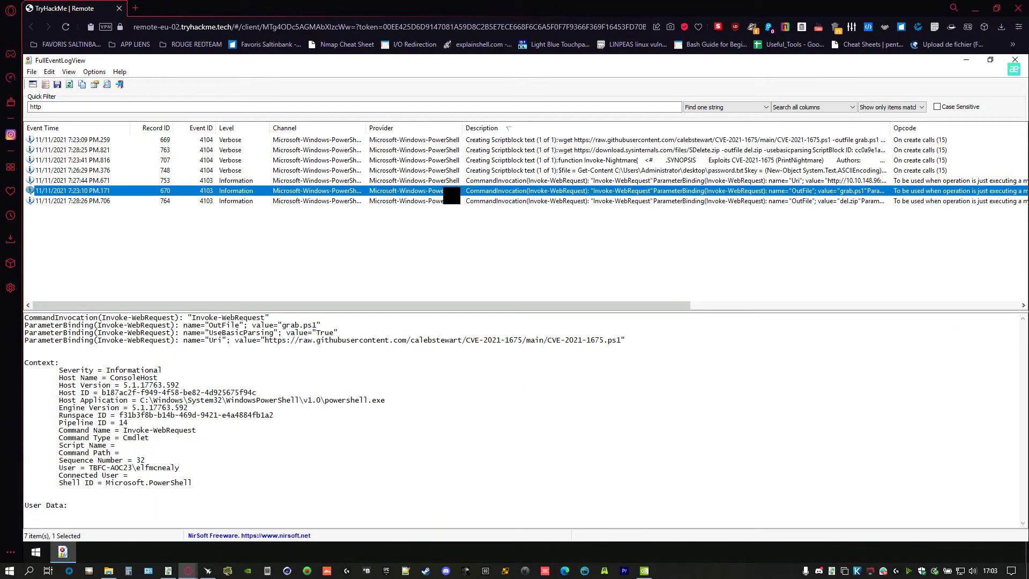
{"action": "key", "text": "Up"}
{"action": "key", "text": "Up"}
{"action": "key", "text": "Up"}
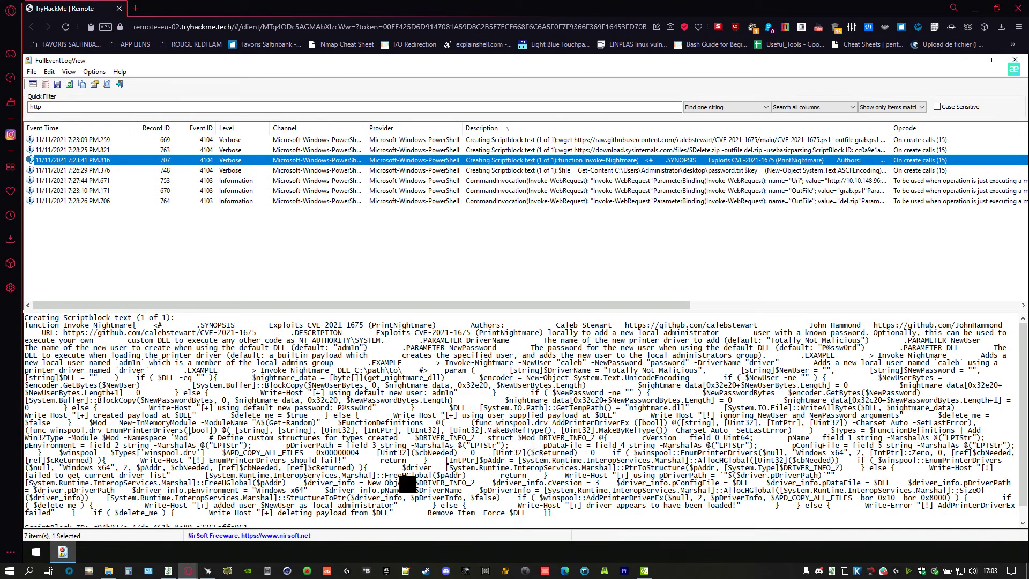
{"action": "left_click", "coordinate": [242, 415]}
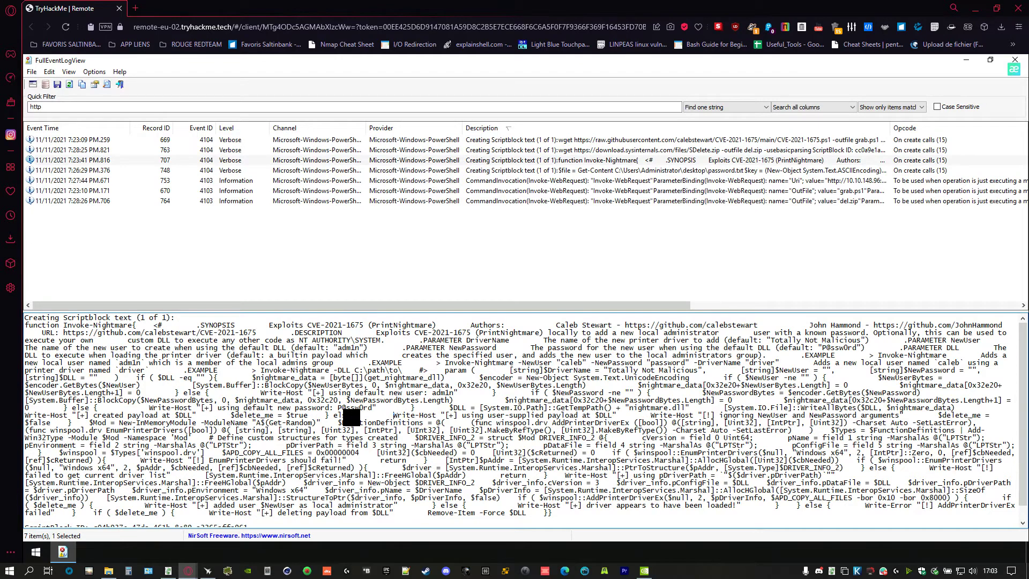
{"action": "left_click_drag", "start_coordinate": [304, 415], "coordinate": [282, 408]}
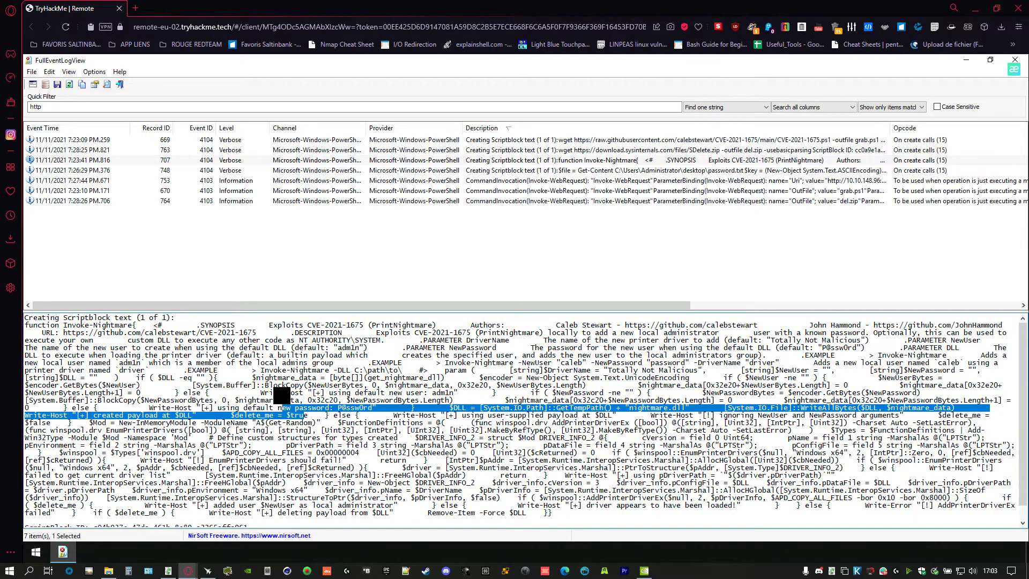
{"action": "left_click", "coordinate": [524, 171]}
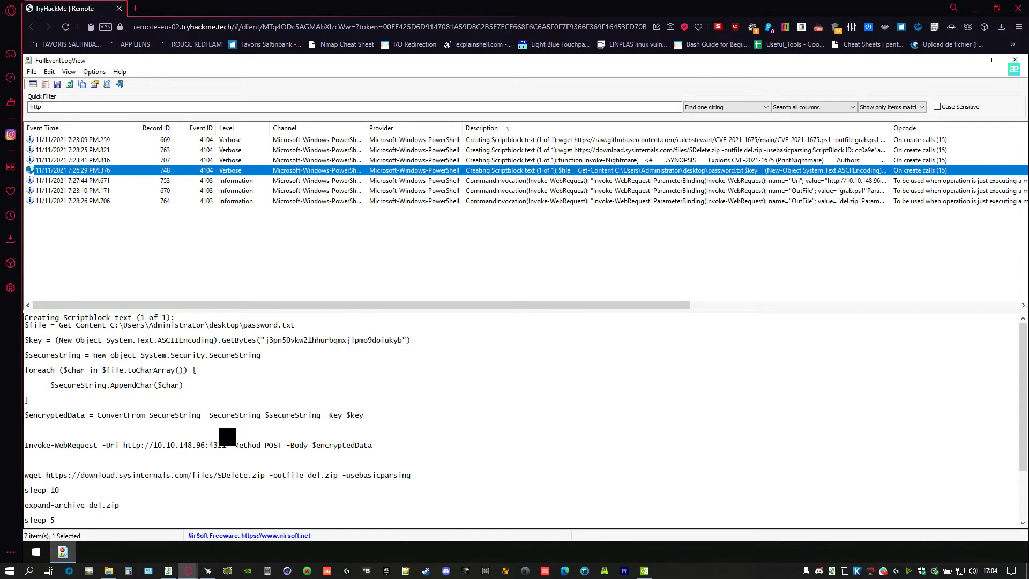
- Highlight the script's final sdelete.exe line deleting password.txt, then return to the TryHackMe questions
{"action": "scroll", "coordinate": [295, 394], "scroll_direction": "down", "scroll_amount": 2}
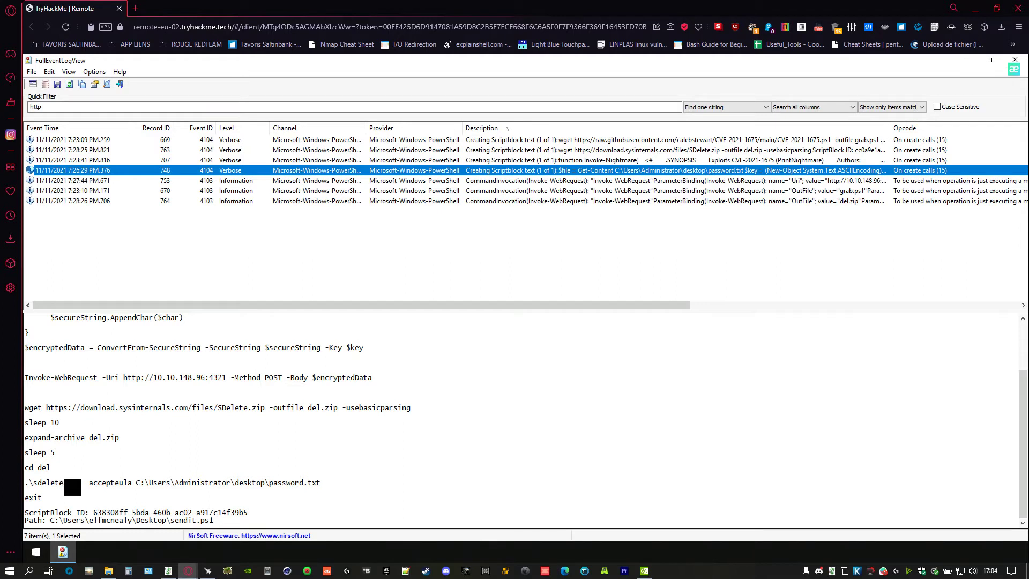
{"action": "left_click", "coordinate": [141, 488]}
{"action": "left_click_drag", "start_coordinate": [142, 489], "coordinate": [30, 489]}
{"action": "left_click", "coordinate": [25, 489]}
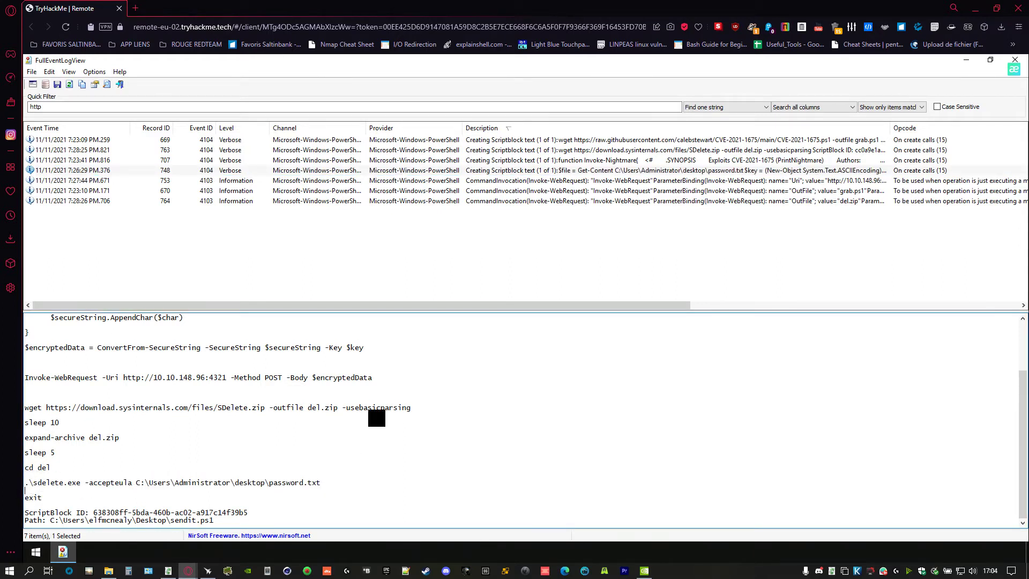
{"action": "key", "text": "alt+Tab"}
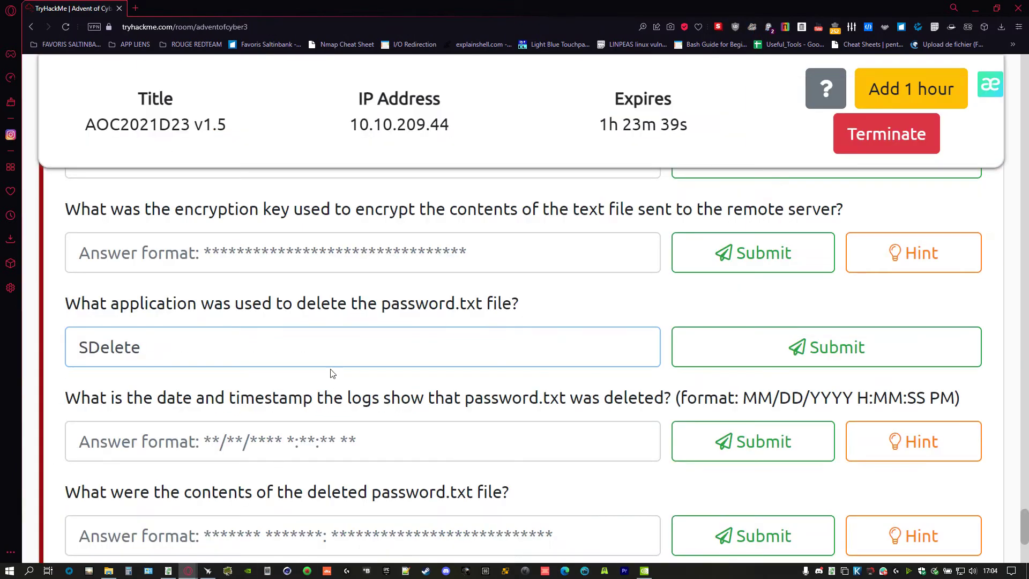
- Submit SDelete.exe as the answer for the deletion tool
{"action": "type", "text": ".exe"}
{"action": "key", "text": "Return"}
{"action": "scroll", "coordinate": [235, 335], "scroll_direction": "up", "scroll_amount": 2}
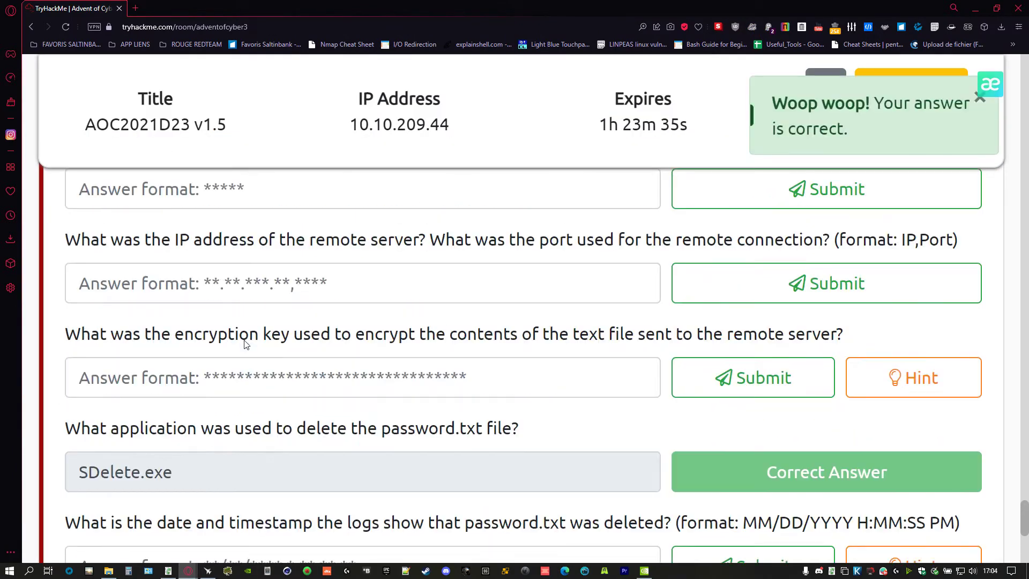
{"action": "scroll", "coordinate": [139, 325], "scroll_direction": "up", "scroll_amount": 4}
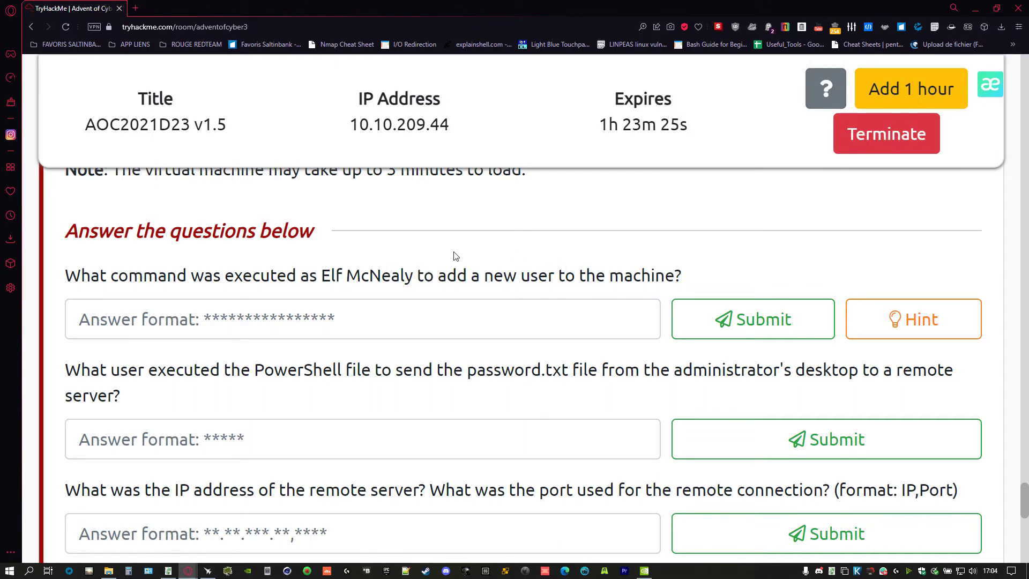
- Read the add-user question's CVE-2021-1675 hint, then return to the event log viewer
{"action": "left_click", "coordinate": [913, 315]}
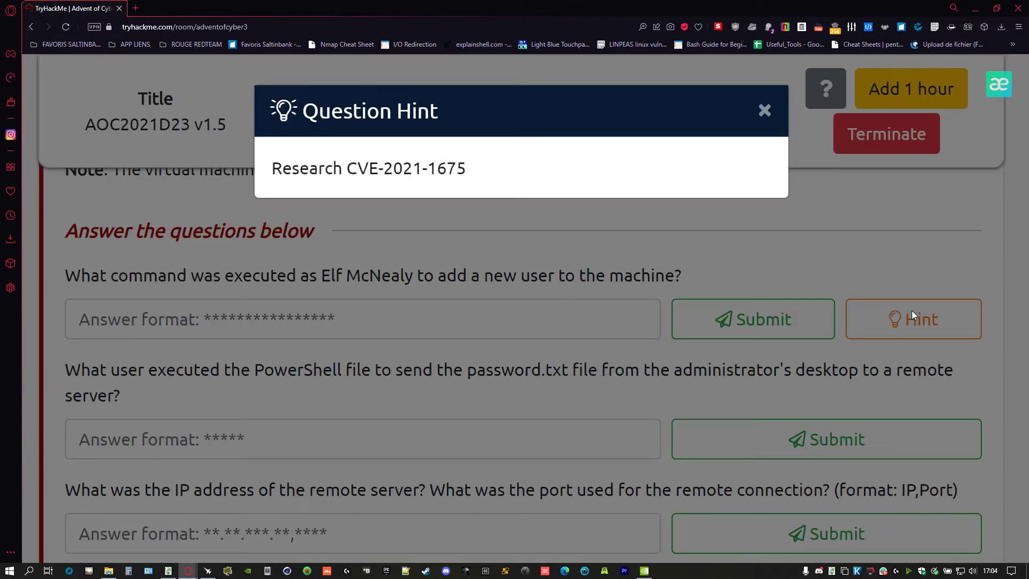
{"action": "left_click", "coordinate": [486, 274]}
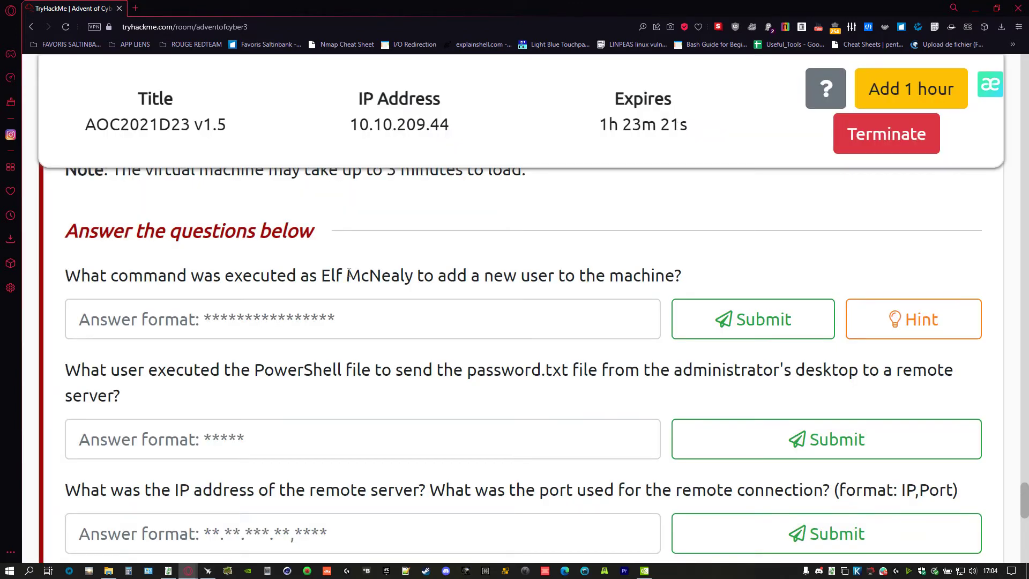
{"action": "key", "text": "alt+Tab"}
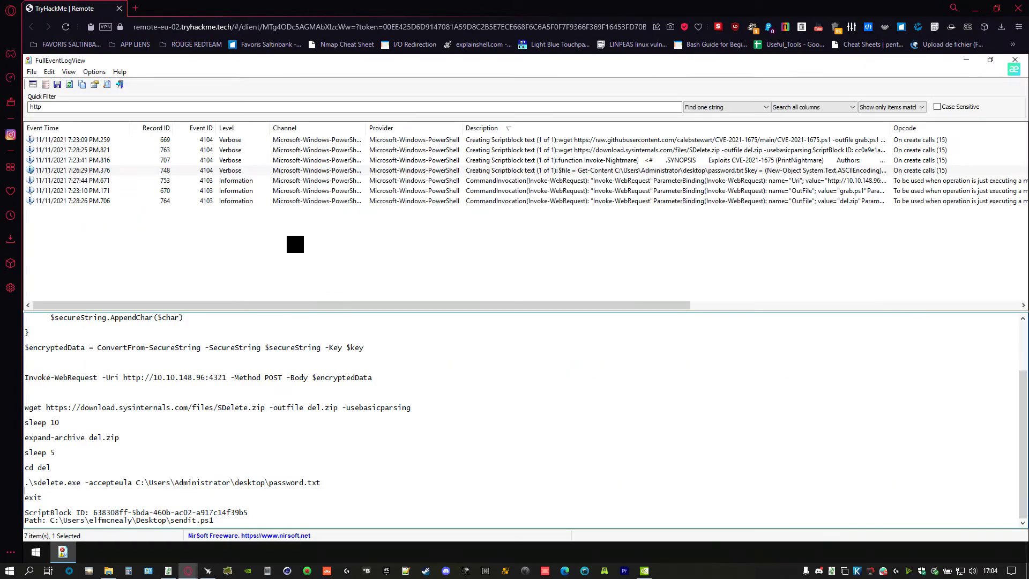
- Show record 707's 'function Invoke-Nightmare' scriptblock in the event details pane
{"action": "left_click", "coordinate": [301, 239]}
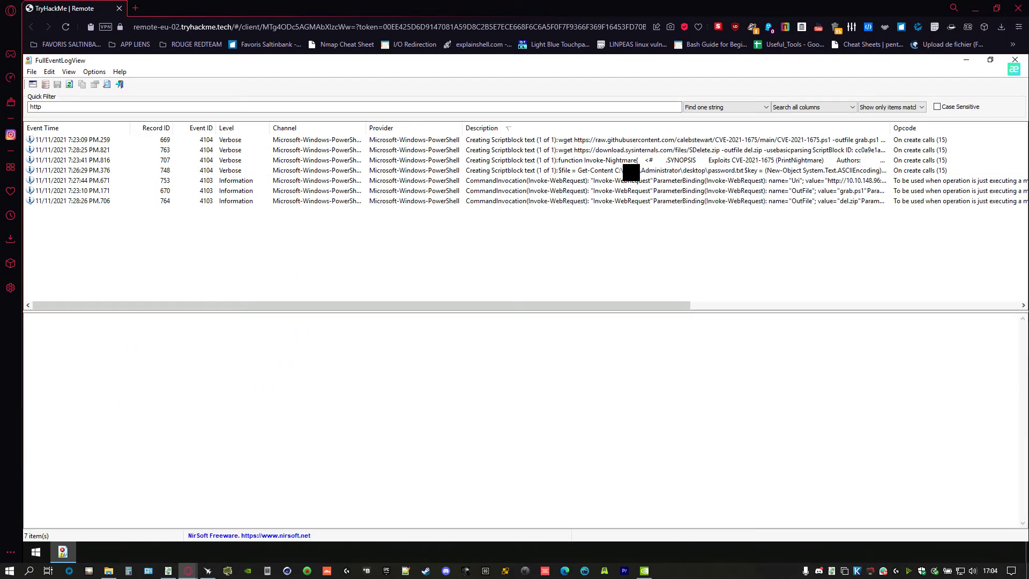
{"action": "left_click", "coordinate": [563, 161]}
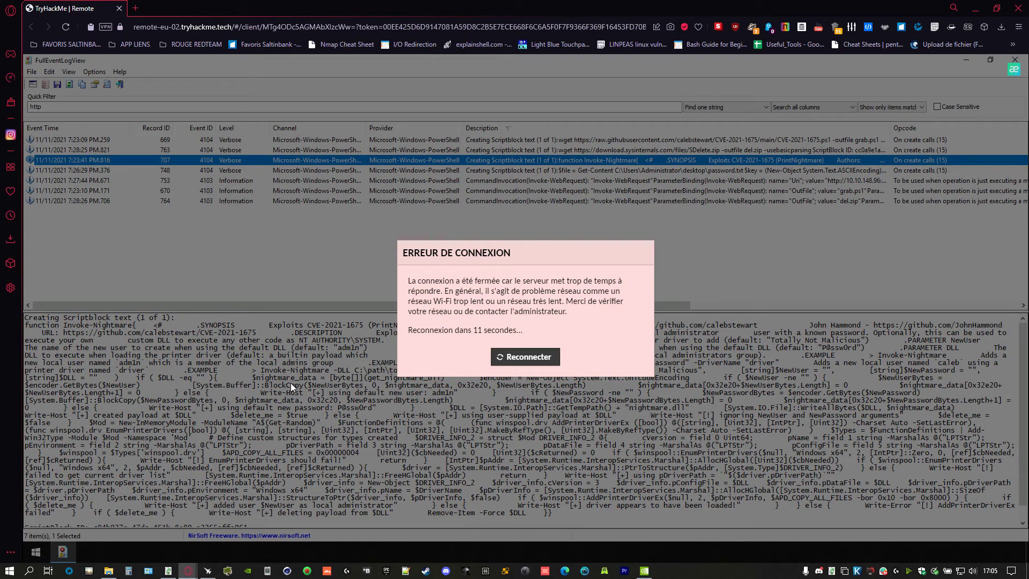
- Reconnect the dropped remote desktop session with Reconnecter
{"action": "left_click", "coordinate": [532, 357]}
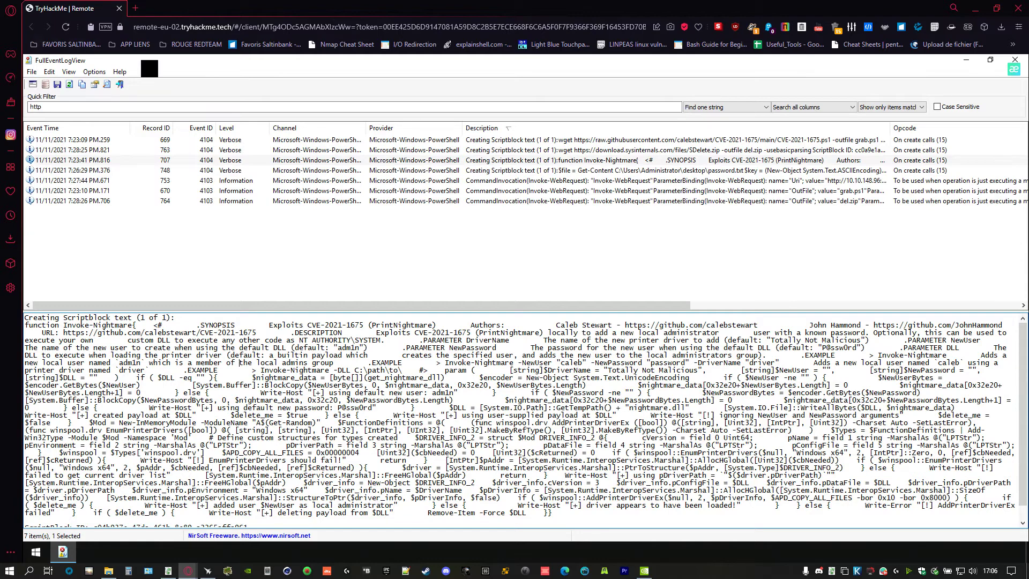
- Submit 'new user user' as the add-user command answer, which TryHackMe rejects
{"action": "key", "text": "alt+Tab"}
{"action": "left_click", "coordinate": [287, 326]}
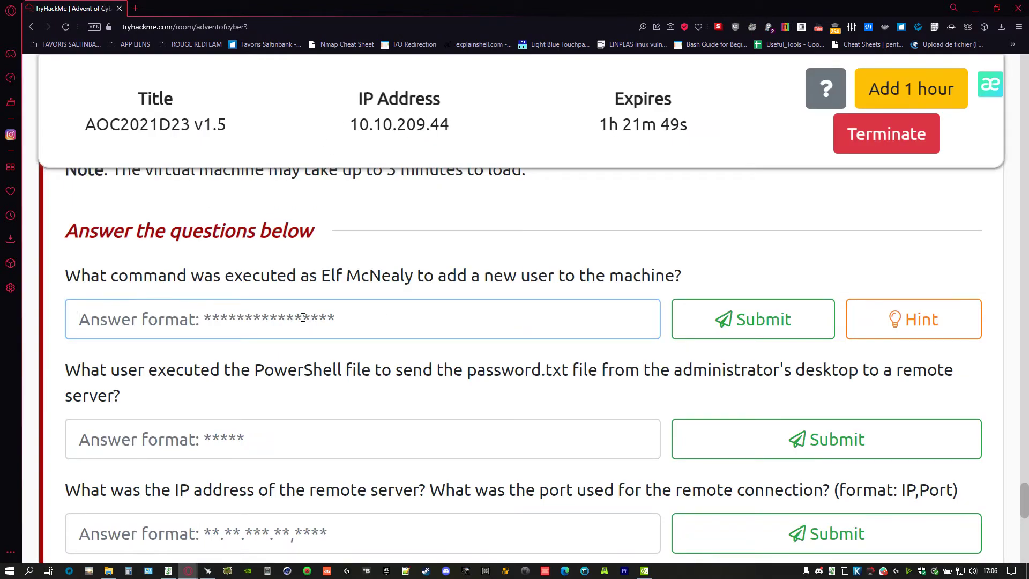
{"action": "type", "text": "new user"}
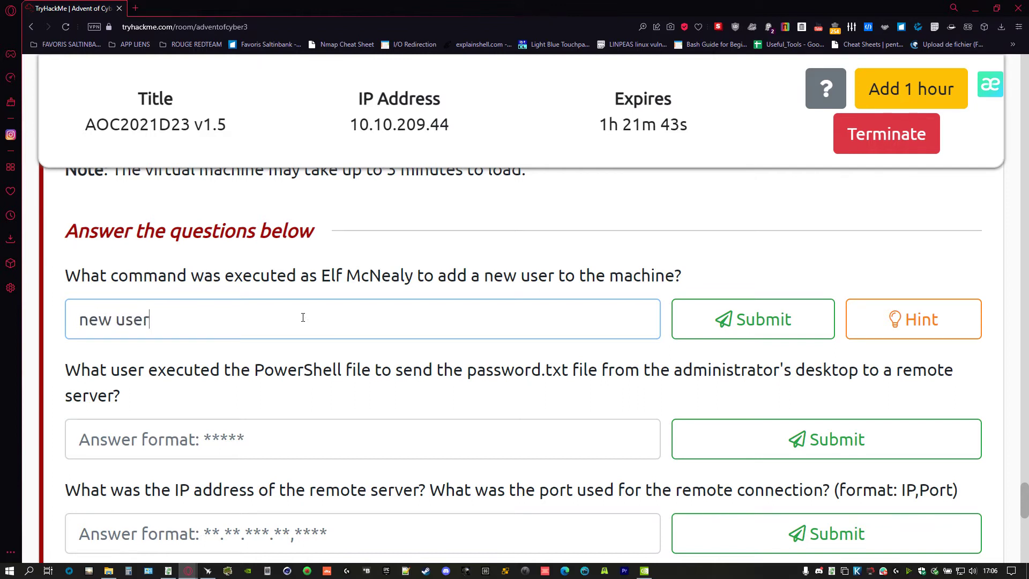
{"action": "key", "text": "Return"}
{"action": "key", "text": "Return"}
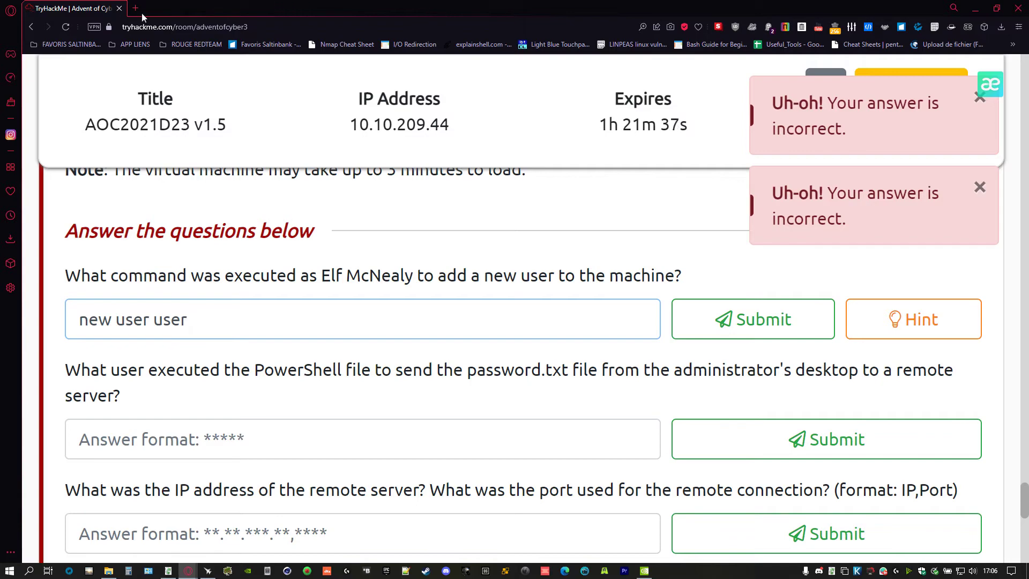
{"action": "key", "text": "alt+Tab"}
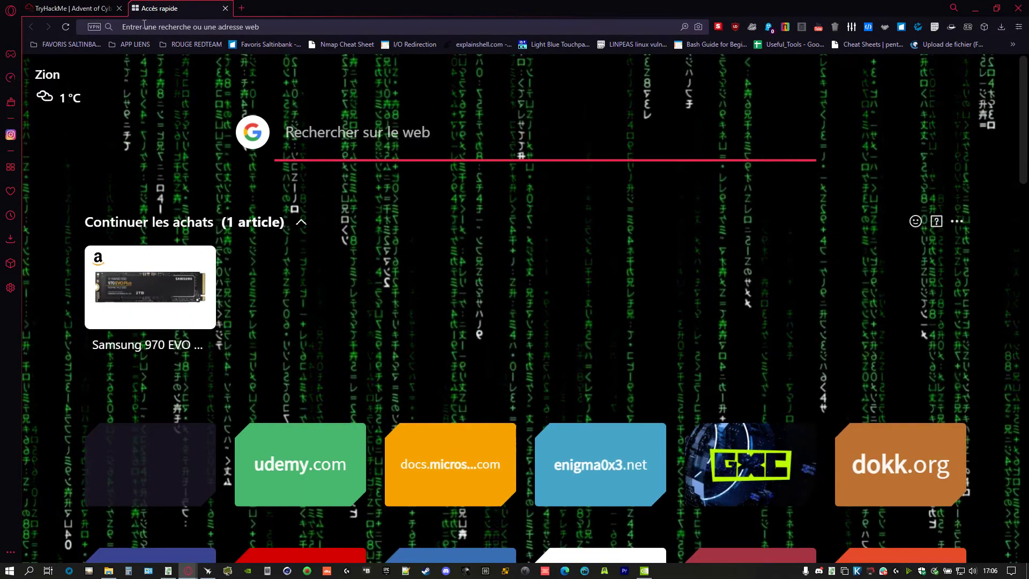
- Copy the CVE-2021-1675 identifier from the Invoke-Nightmare script in the remote event log
{"action": "key", "text": "alt+Tab"}
{"action": "key", "text": "alt+Tab"}
{"action": "key", "text": "Tab"}
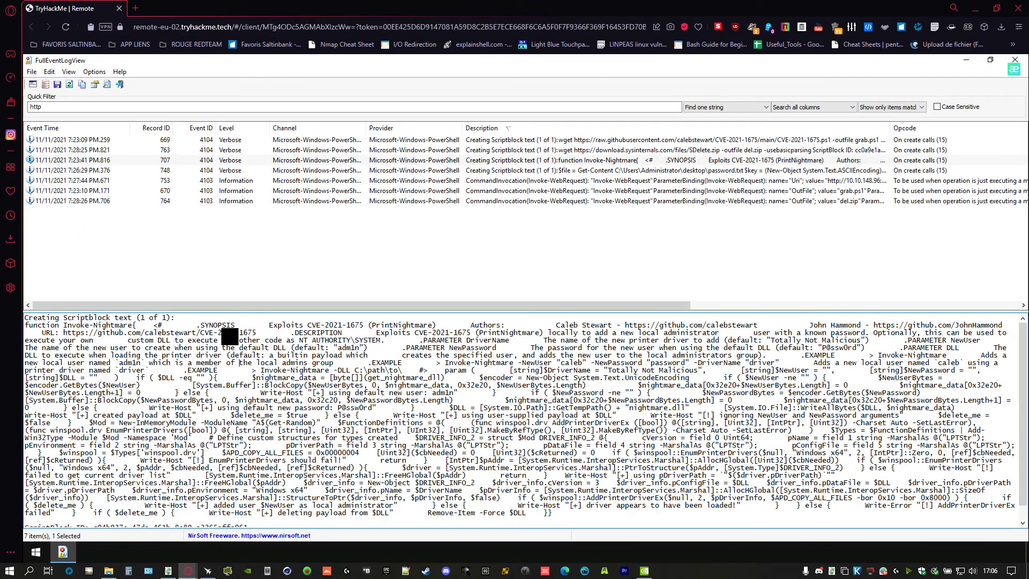
{"action": "left_click_drag", "start_coordinate": [204, 340], "coordinate": [253, 339]}
{"action": "left_click", "coordinate": [253, 339]}
{"action": "triple_click", "coordinate": [190, 340]}
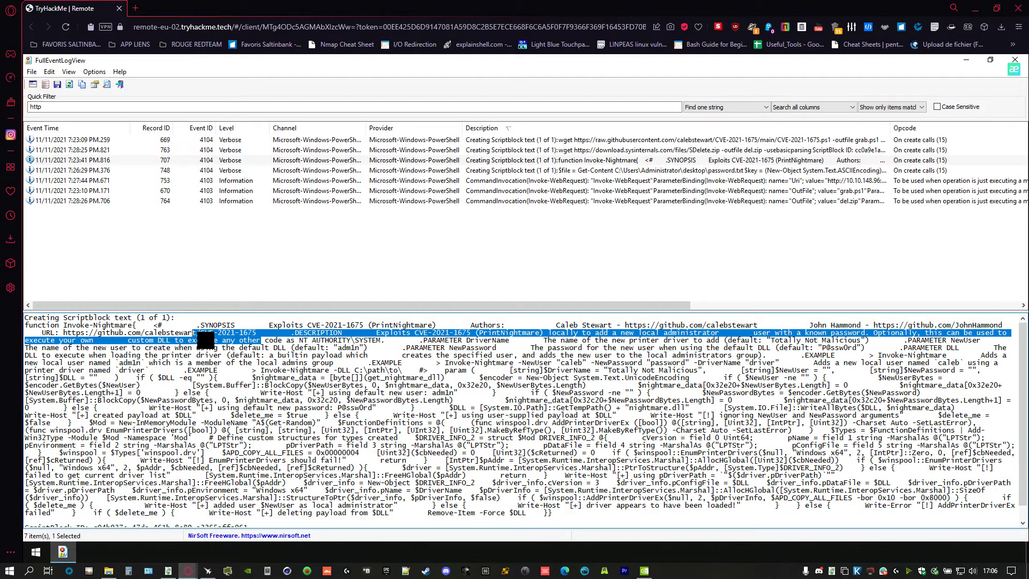
{"action": "left_click", "coordinate": [207, 341]}
{"action": "left_click_drag", "start_coordinate": [205, 333], "coordinate": [255, 333]}
{"action": "right_click", "coordinate": [258, 339]}
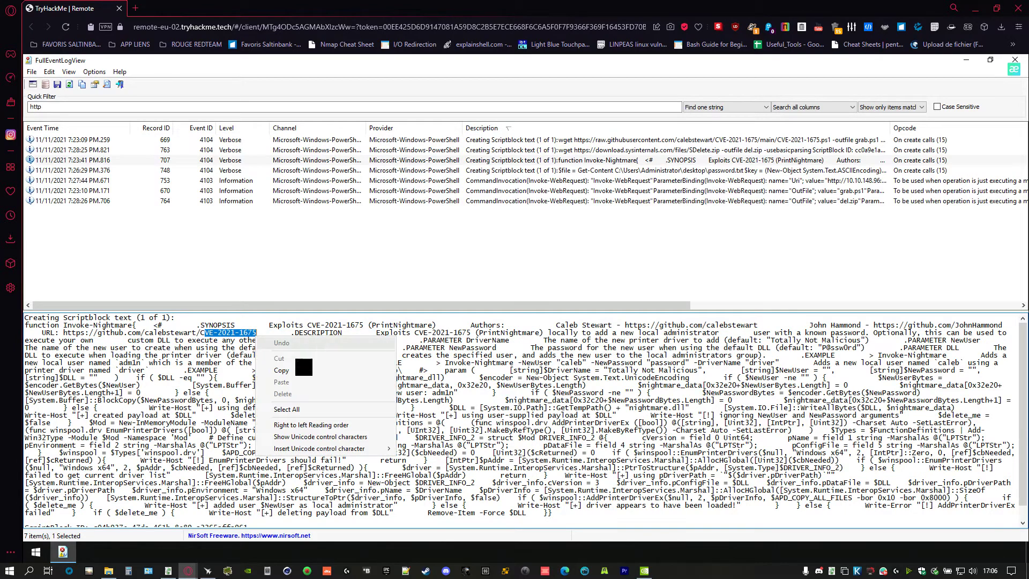
{"action": "left_click", "coordinate": [289, 370]}
- Search Google for CVE-2021-1675 from Opera's new tab
{"action": "key", "text": "alt+Tab"}
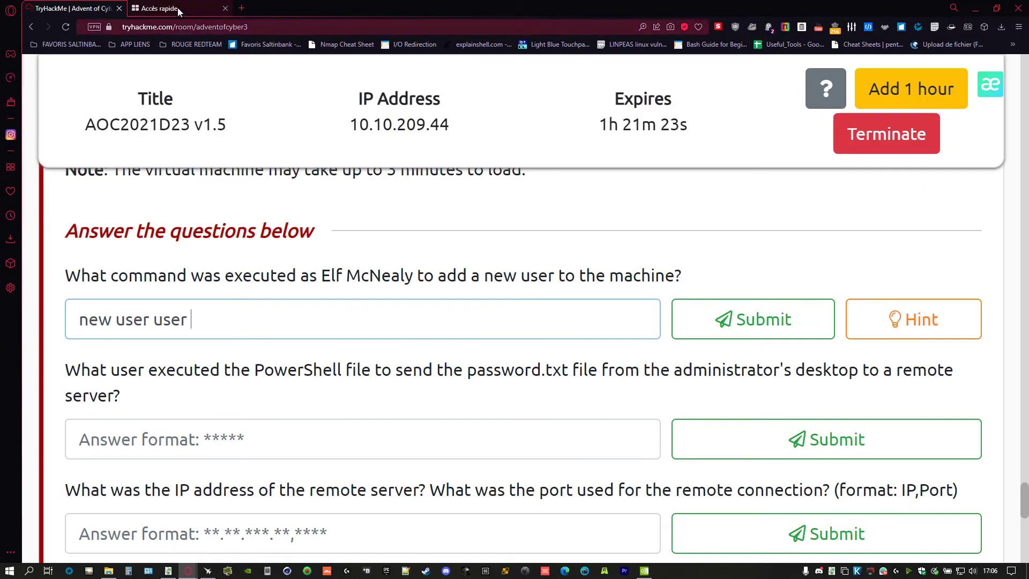
{"action": "left_click", "coordinate": [178, 8]}
{"action": "left_click", "coordinate": [402, 142]}
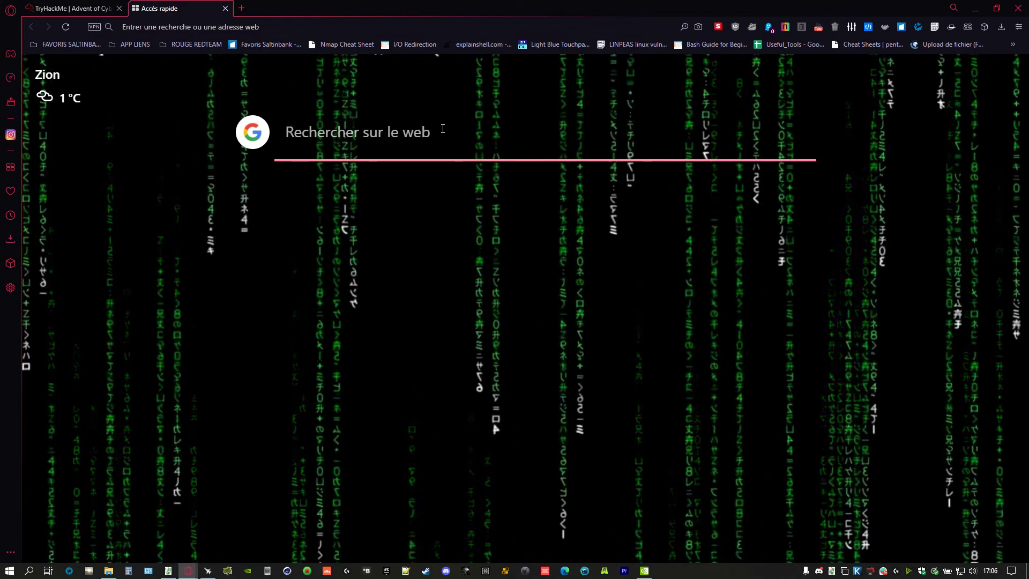
{"action": "type", "text": "CE"}
{"action": "key", "text": "BackSpace"}
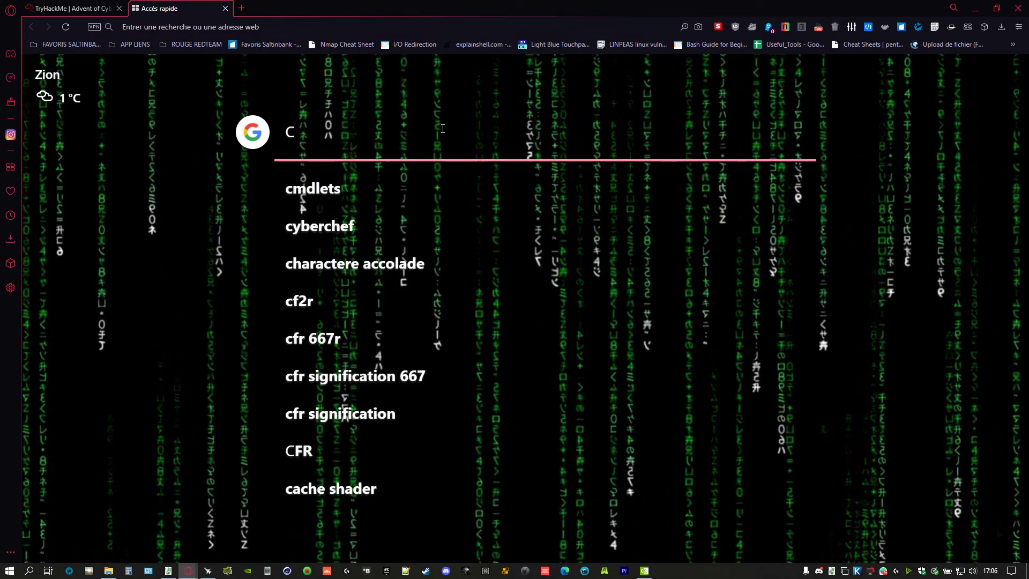
{"action": "type", "text": "VE-2021"}
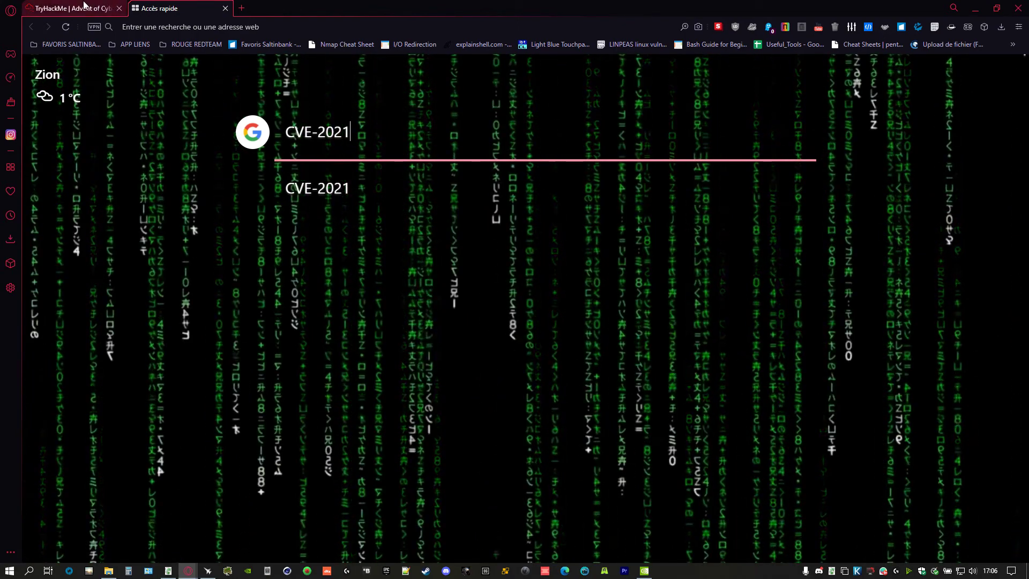
{"action": "key", "text": "ctrl+Tab"}
{"action": "key", "text": "ctrl+Tab"}
{"action": "key", "text": "ctrl+Tab"}
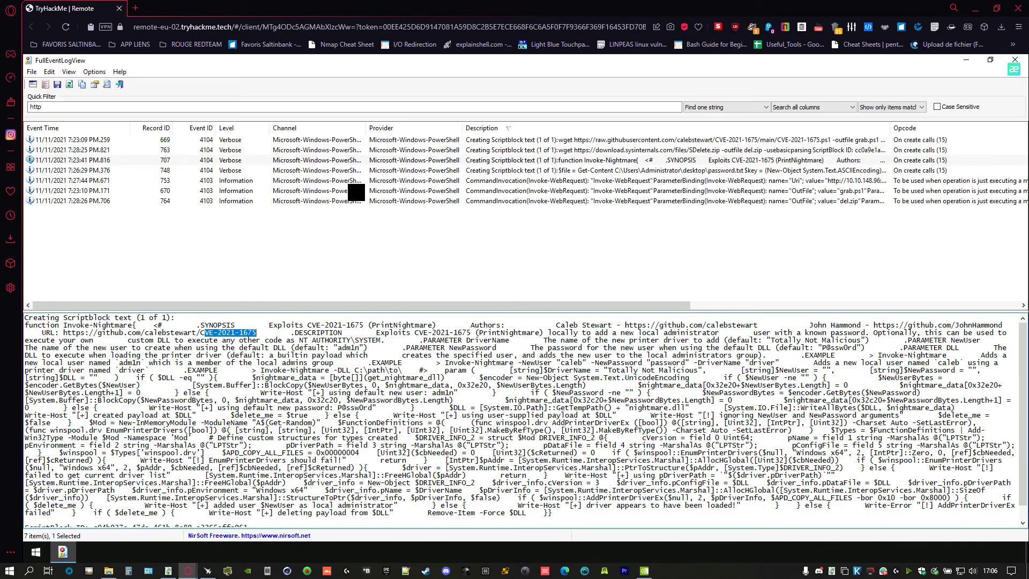
{"action": "key", "text": "ctrl+Tab"}
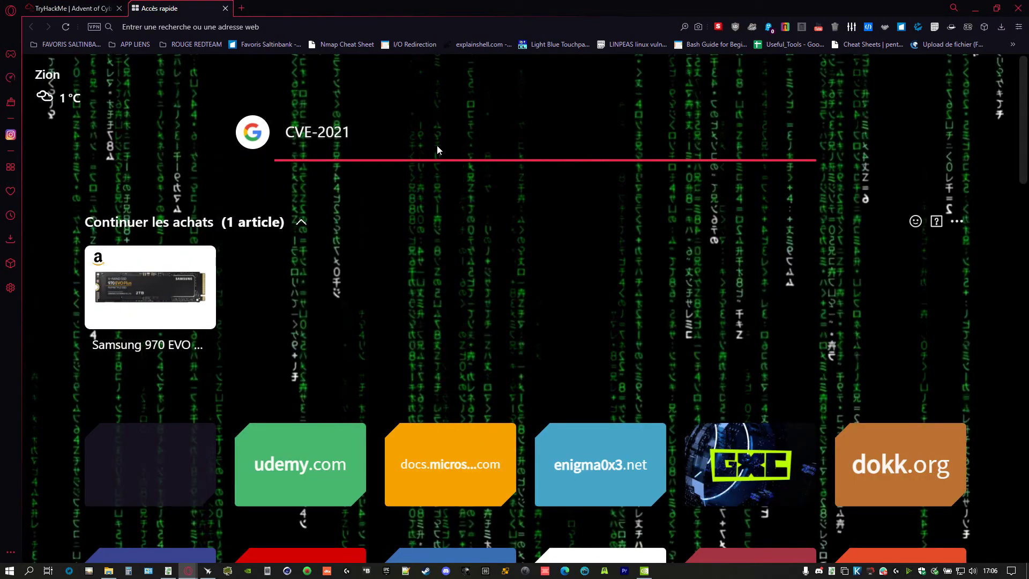
{"action": "left_click", "coordinate": [431, 139]}
{"action": "type", "text": "-1675"}
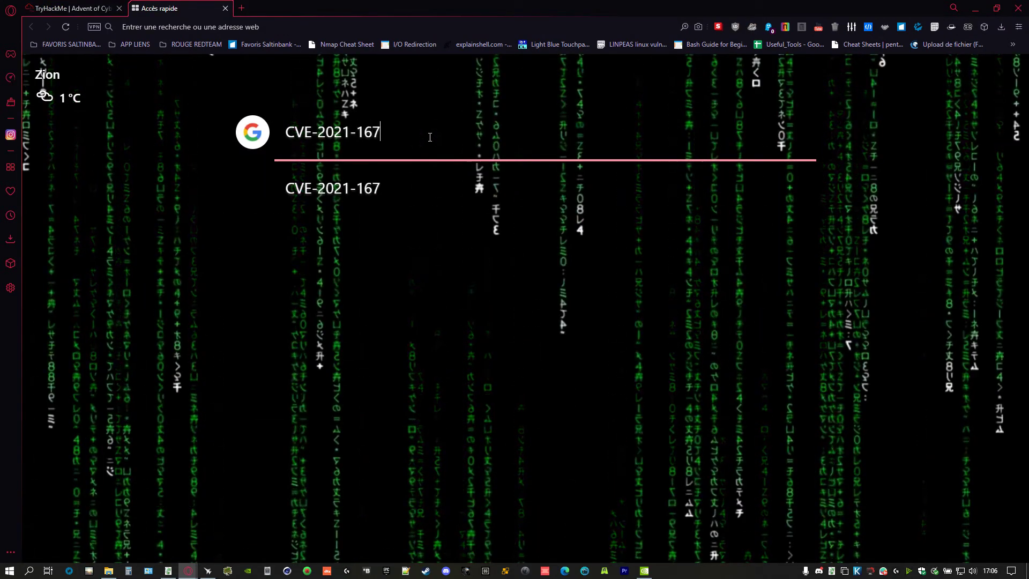
{"action": "key", "text": "Return"}
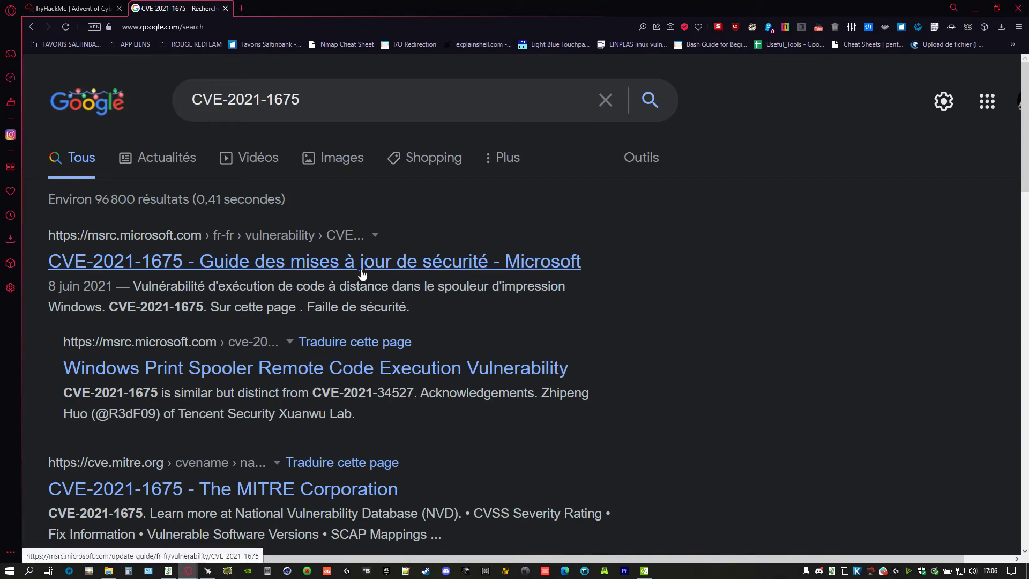
- Open the MSRC CVE-2021-1675 advisory, allowing JavaScript and remote fonts for msrc.microsoft.com in uBlock Origin
{"action": "left_click", "coordinate": [362, 263]}
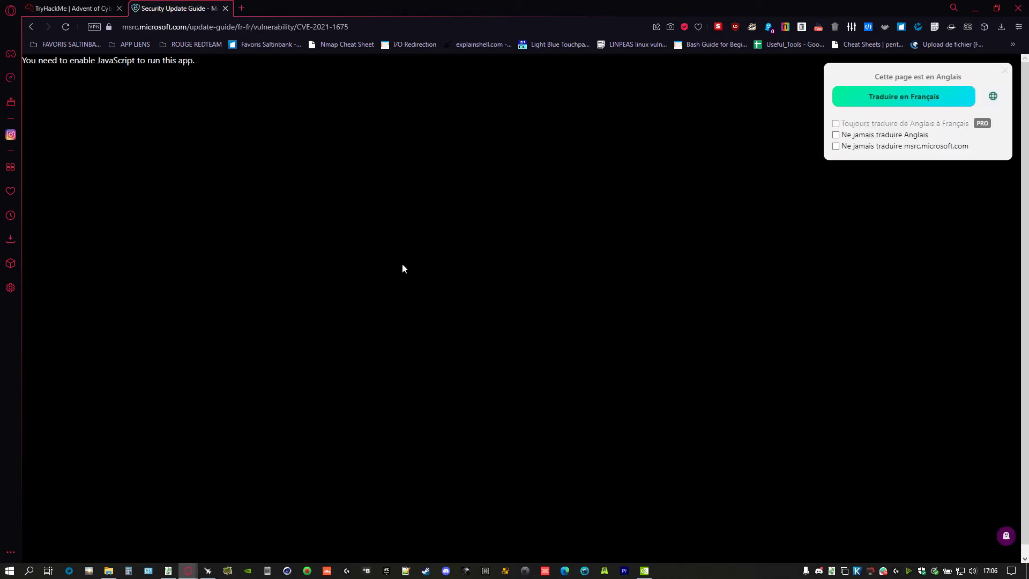
{"action": "left_click", "coordinate": [740, 33]}
{"action": "left_click", "coordinate": [754, 133]}
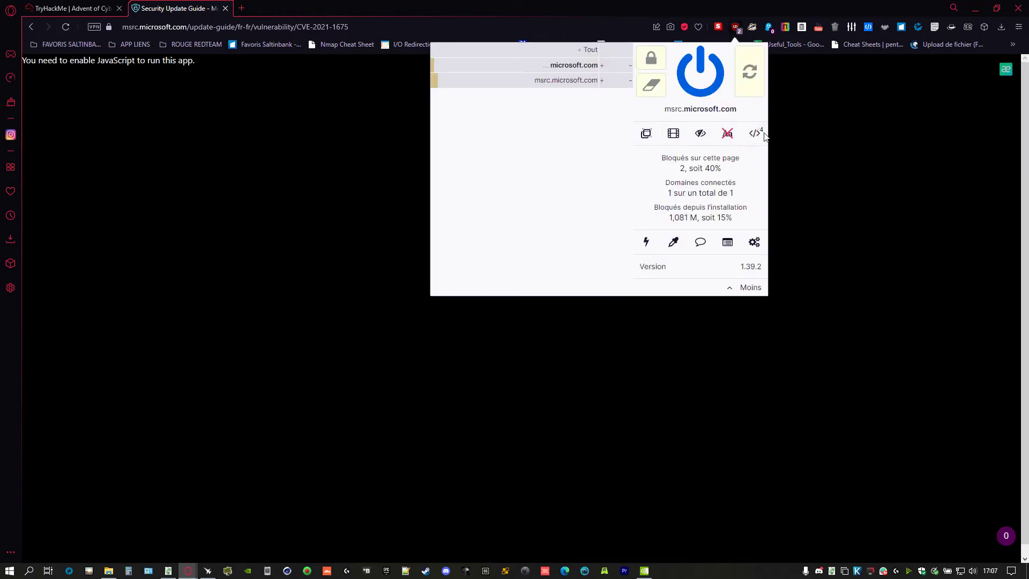
{"action": "left_click", "coordinate": [728, 133]}
{"action": "left_click", "coordinate": [663, 63]}
{"action": "left_click", "coordinate": [749, 72]}
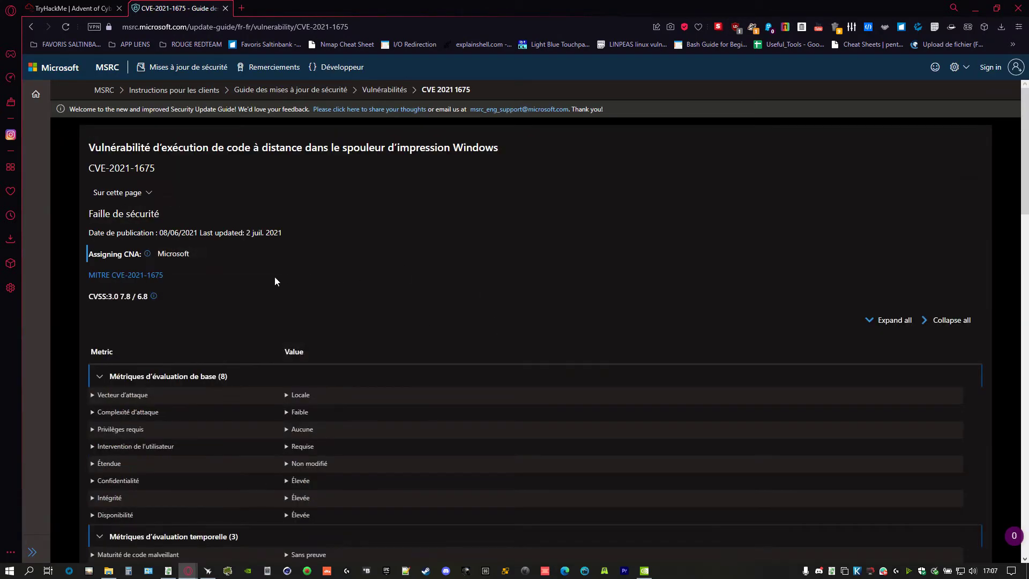
- Read through the MSRC advisory, then go back to the Google results
{"action": "scroll", "coordinate": [264, 264], "scroll_direction": "down", "scroll_amount": 2}
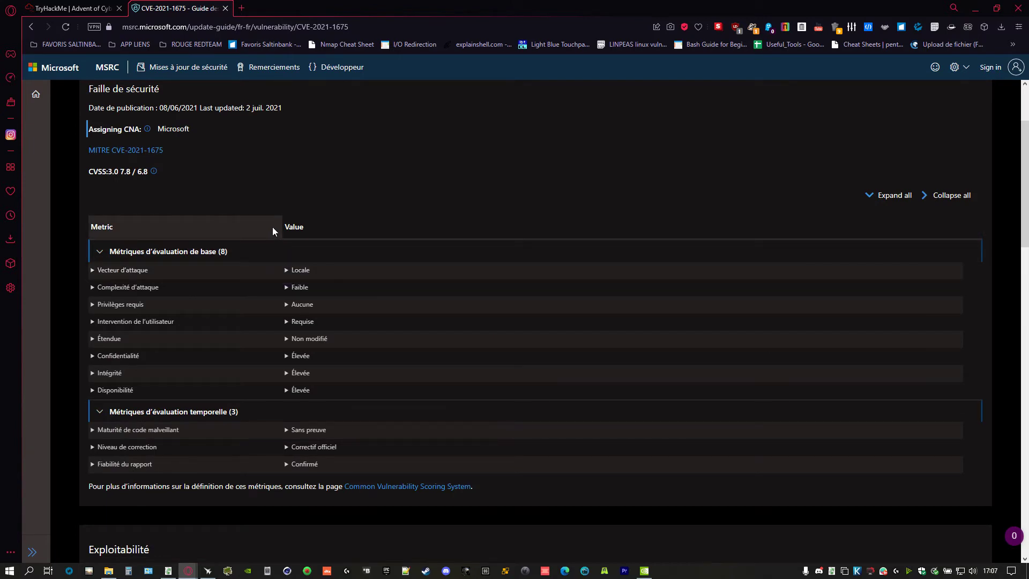
{"action": "scroll", "coordinate": [272, 227], "scroll_direction": "down", "scroll_amount": 2}
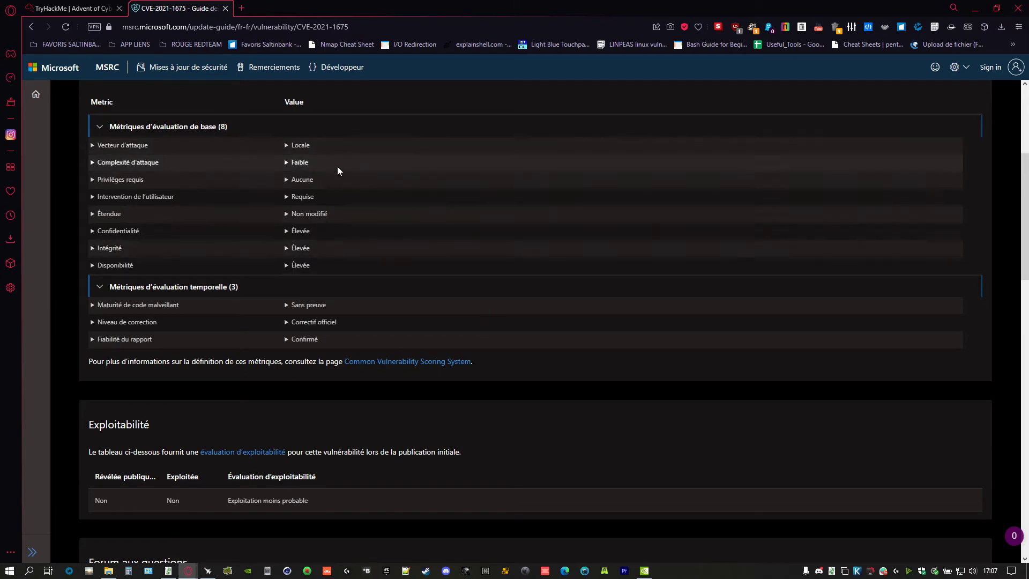
{"action": "scroll", "coordinate": [337, 166], "scroll_direction": "down", "scroll_amount": 2}
{"action": "scroll", "coordinate": [309, 301], "scroll_direction": "down", "scroll_amount": 4}
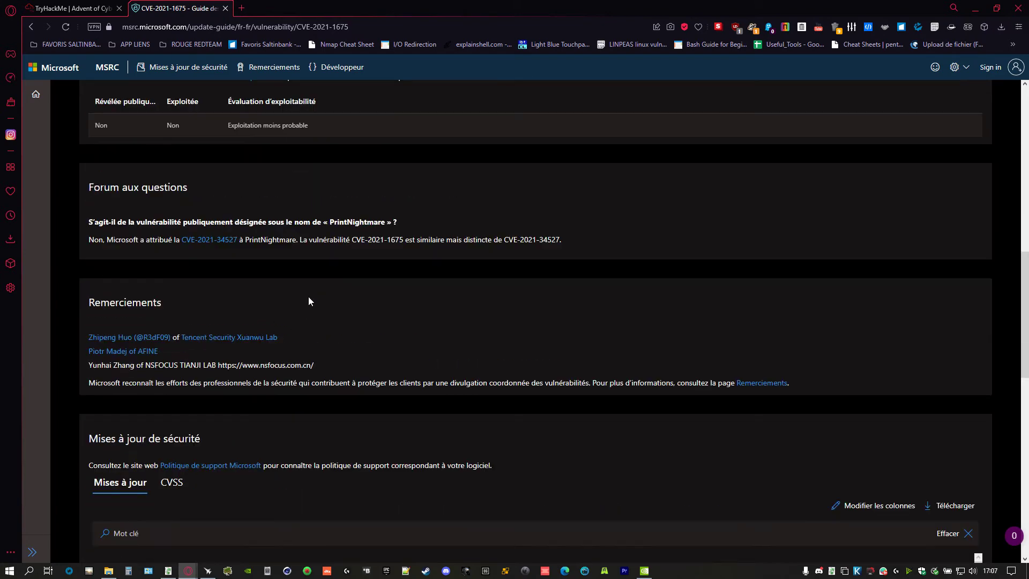
{"action": "scroll", "coordinate": [315, 282], "scroll_direction": "down", "scroll_amount": 2}
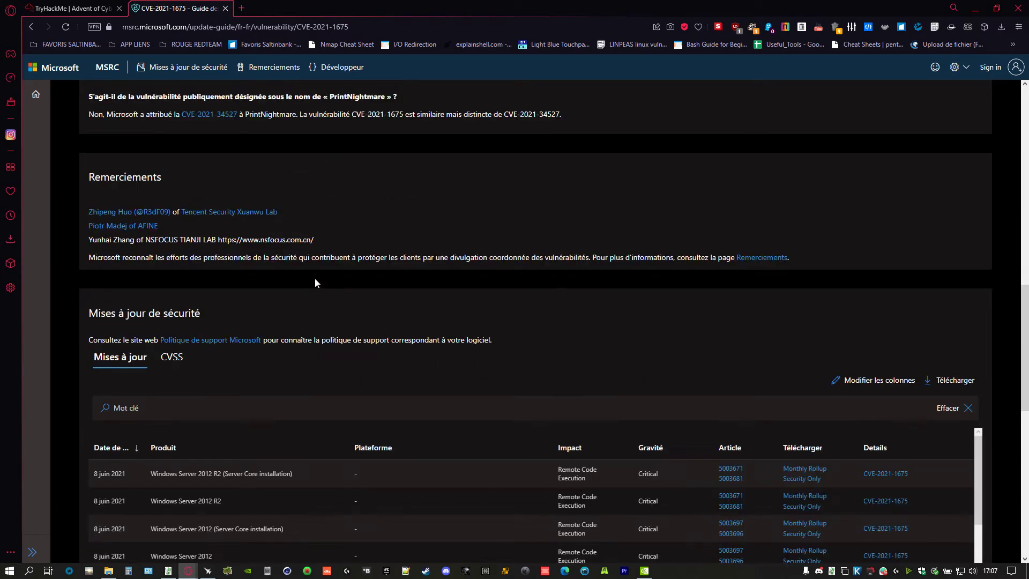
{"action": "scroll", "coordinate": [315, 283], "scroll_direction": "down", "scroll_amount": 2}
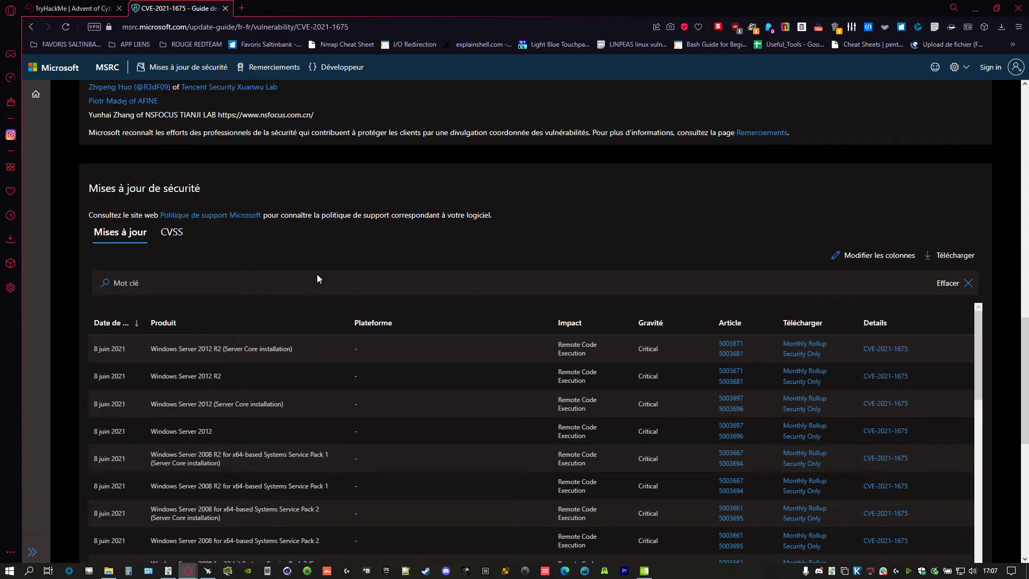
{"action": "scroll", "coordinate": [318, 272], "scroll_direction": "down", "scroll_amount": 7}
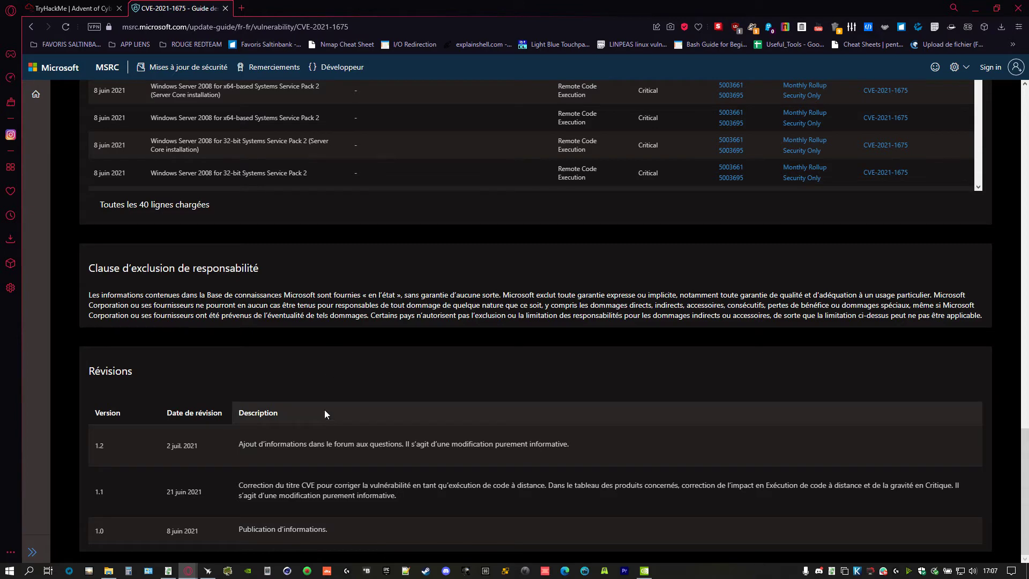
{"action": "scroll", "coordinate": [324, 410], "scroll_direction": "up", "scroll_amount": 15}
{"action": "key", "text": "alt+Left"}
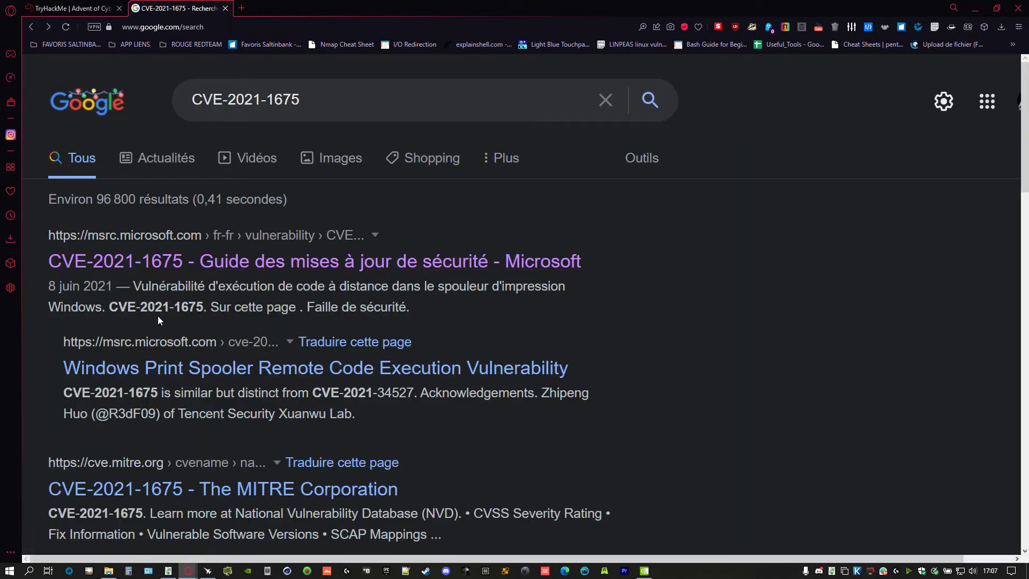
- Follow MITRE's CVE-2021-1675 reference to Packet Storm's PrintNightmare Proof Of Concept page
{"action": "scroll", "coordinate": [344, 441], "scroll_direction": "down", "scroll_amount": 2}
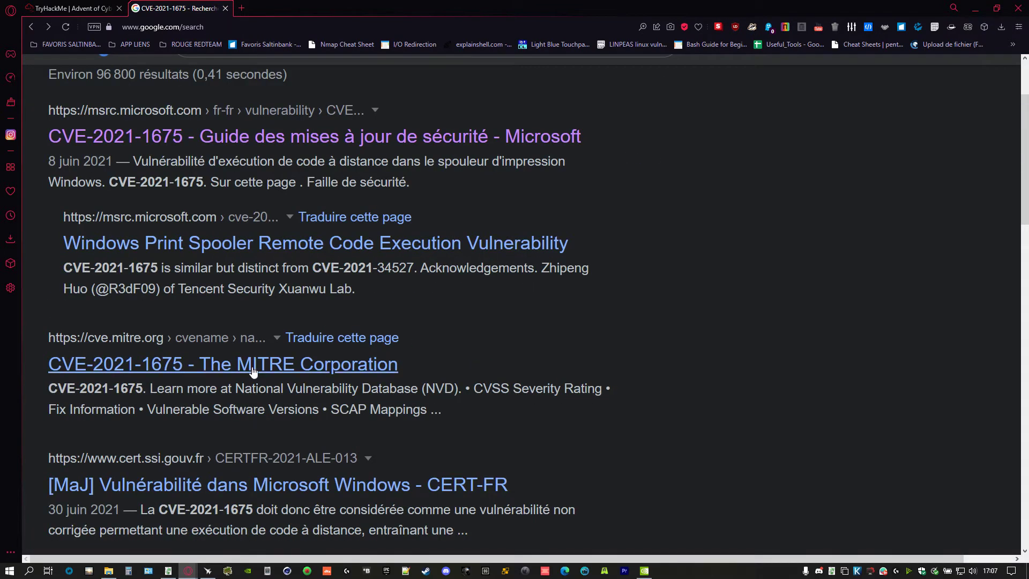
{"action": "left_click", "coordinate": [210, 358]}
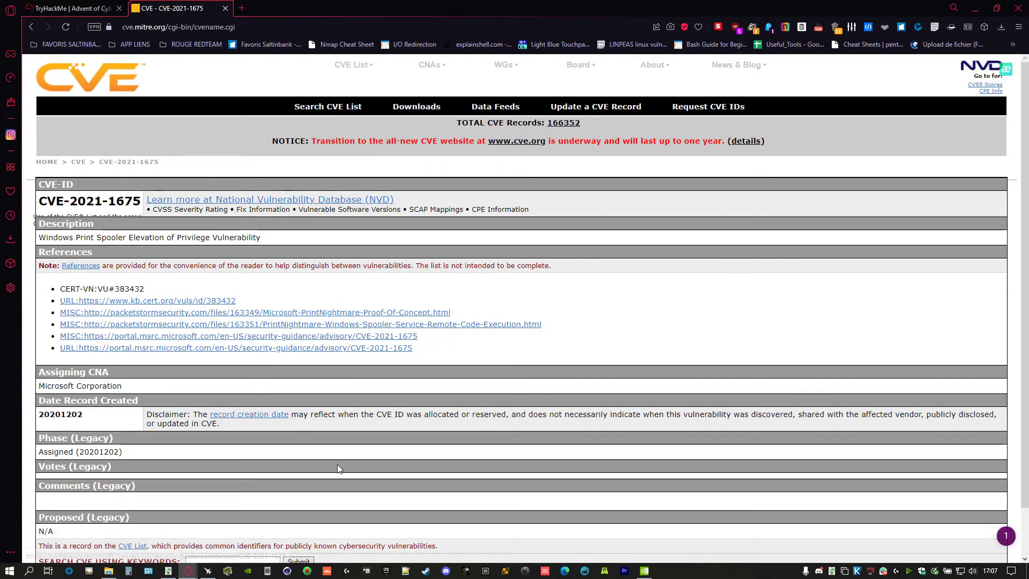
{"action": "left_click", "coordinate": [316, 313]}
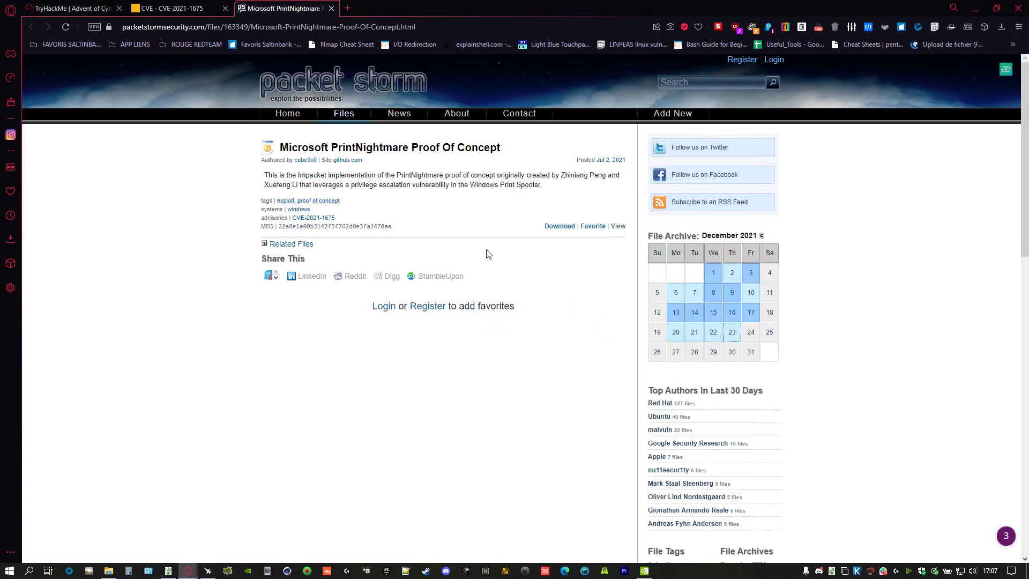
{"action": "scroll", "coordinate": [568, 385], "scroll_direction": "up", "scroll_amount": 4, "text": "ctrl"}
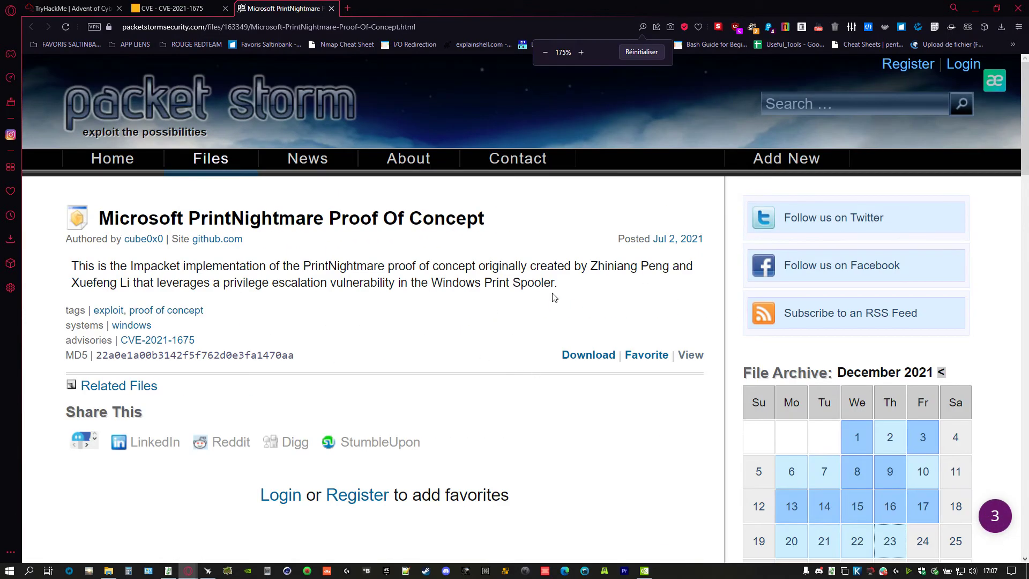
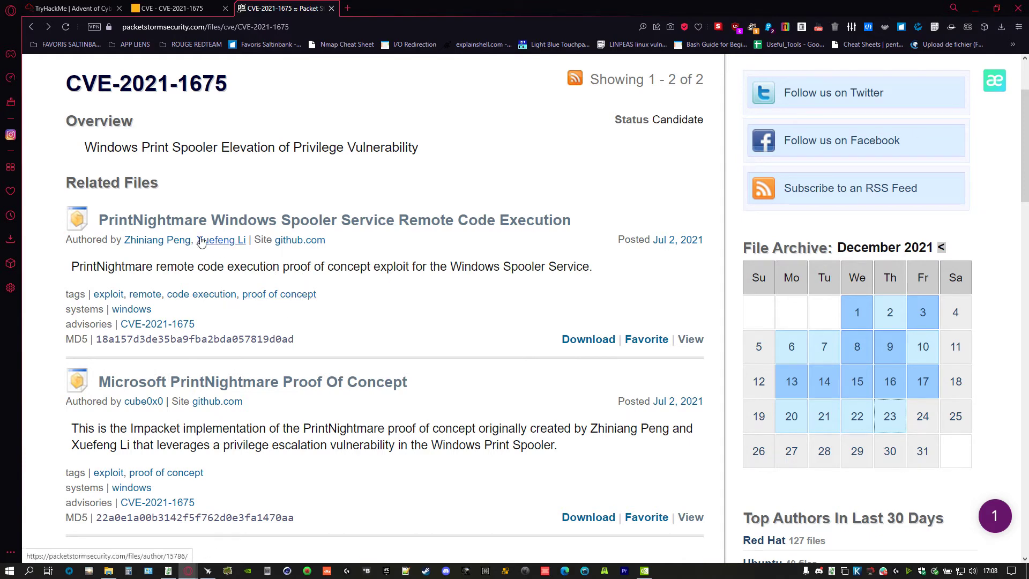
- Open a new browser tab beside Packet Storm's CVE-2021-1675 listing
{"action": "left_click", "coordinate": [348, 9]}
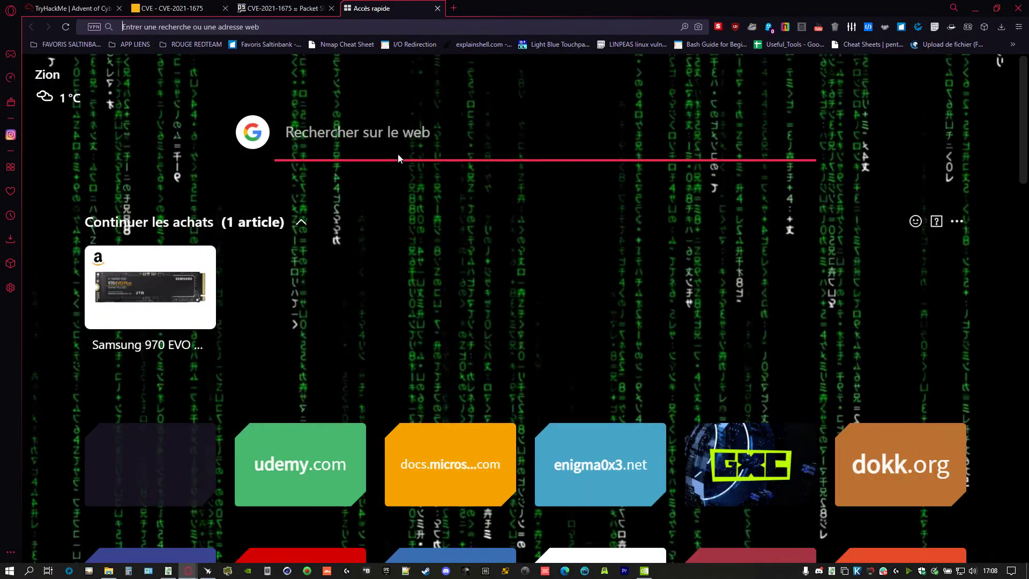
- Google 'github' plus the PoC author's name and open his GitHub profile result
{"action": "left_click", "coordinate": [388, 140]}
{"action": "type", "text": "github cla"}
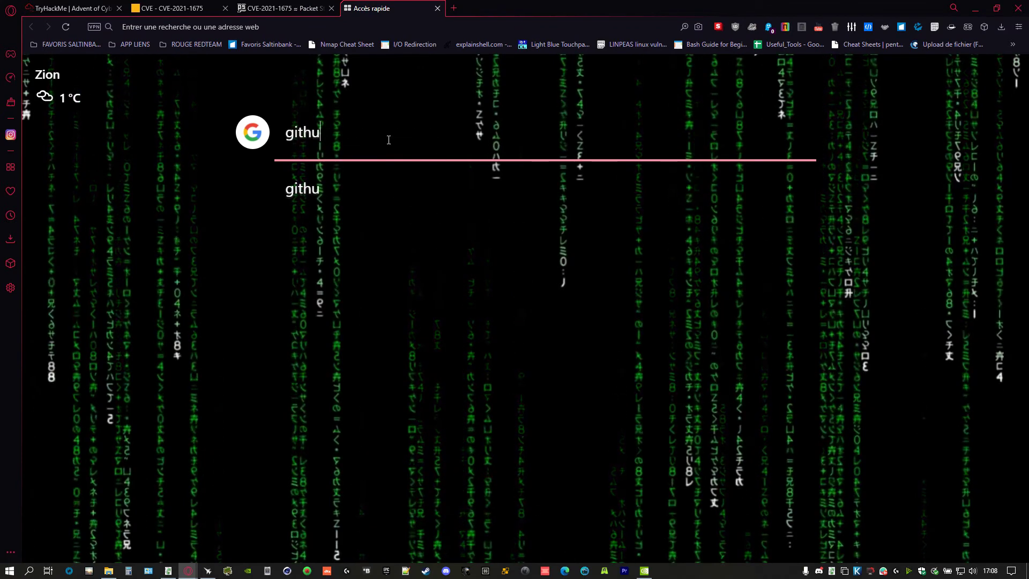
{"action": "type", "text": "lebst"}
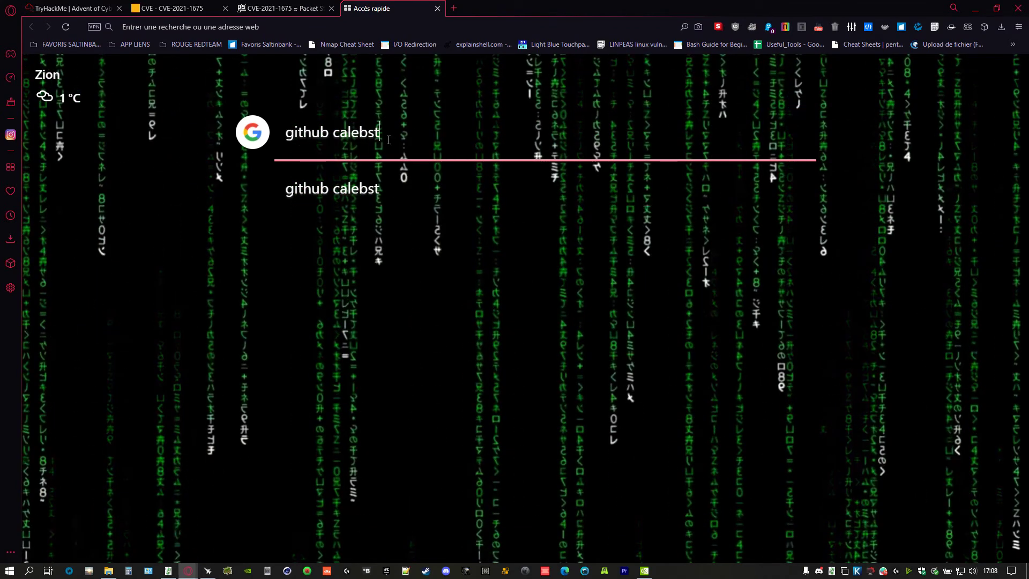
{"action": "key", "text": "BackSpace"}
{"action": "key", "text": "BackSpace"}
{"action": "type", "text": "stewart"}
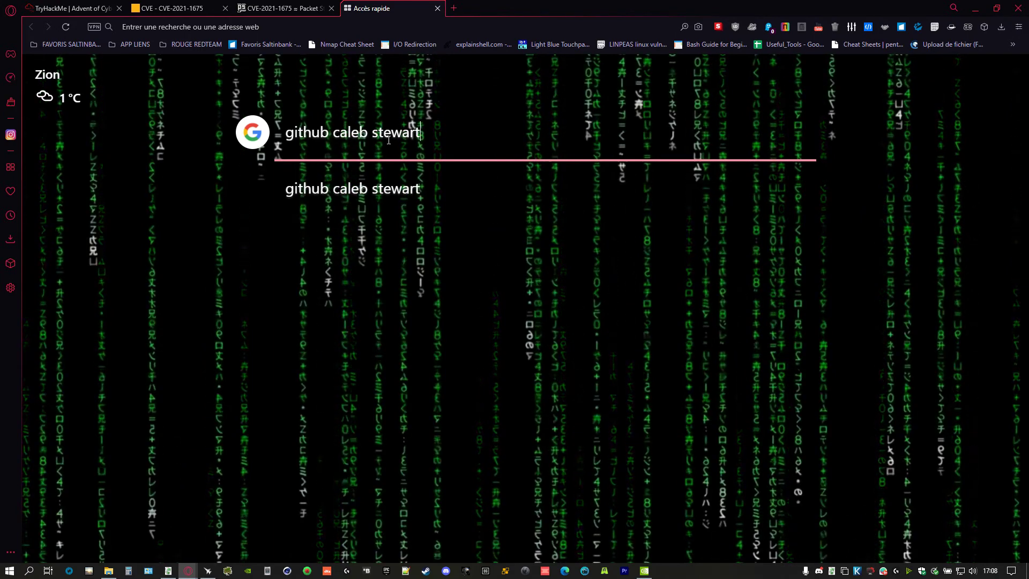
{"action": "key", "text": "Return"}
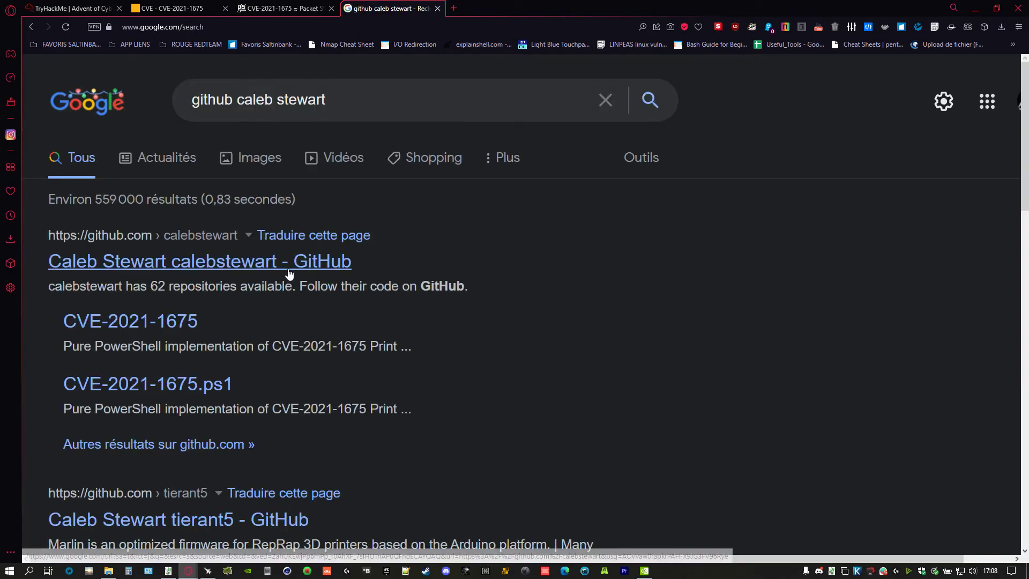
{"action": "left_click", "coordinate": [289, 268]}
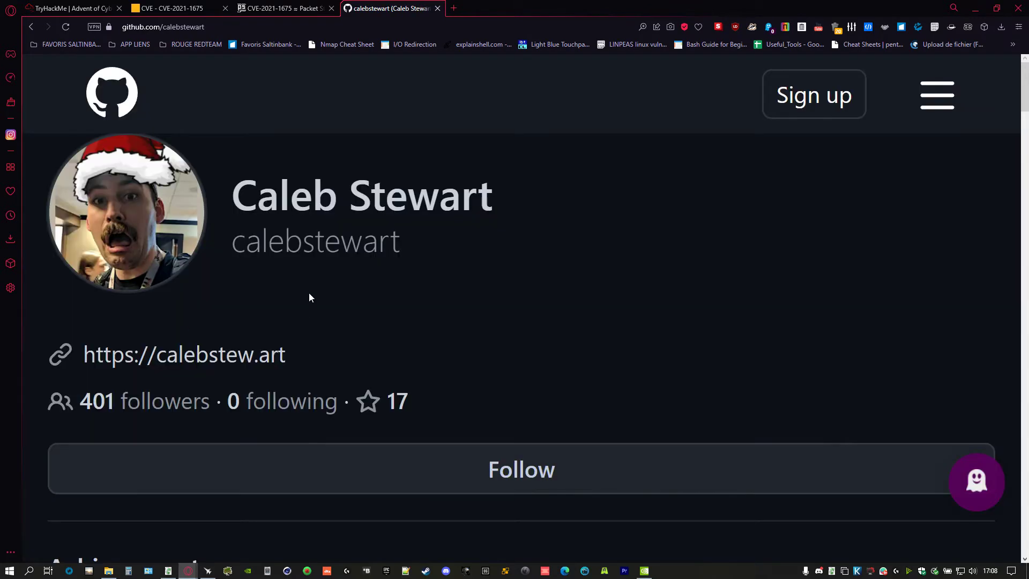
- Open the author's pinned CVE-2021-1675 repository and scroll to its README
{"action": "scroll", "coordinate": [309, 293], "scroll_direction": "down", "scroll_amount": 2}
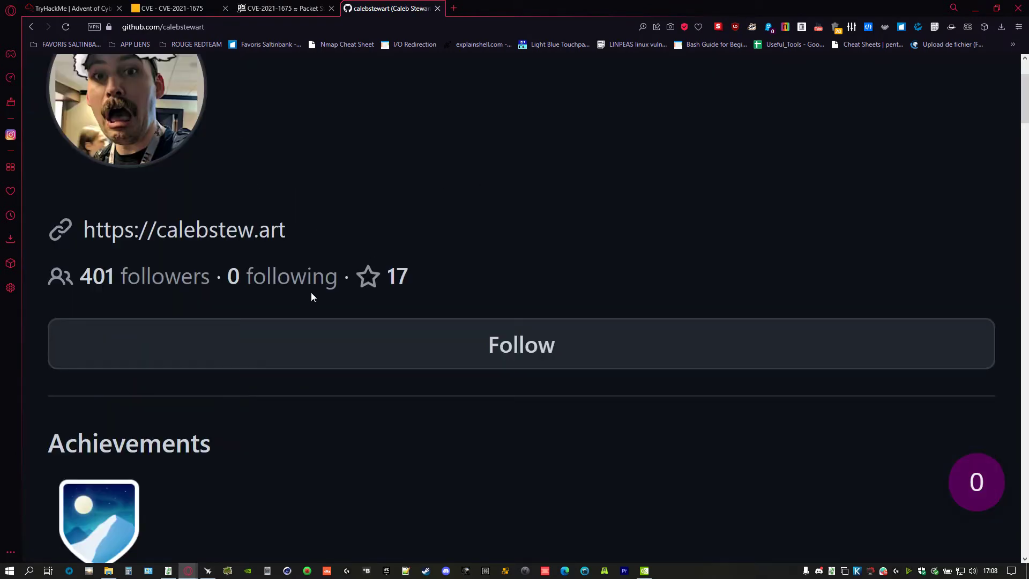
{"action": "scroll", "coordinate": [309, 293], "scroll_direction": "down", "scroll_amount": 4}
{"action": "scroll", "coordinate": [314, 281], "scroll_direction": "down", "scroll_amount": 10}
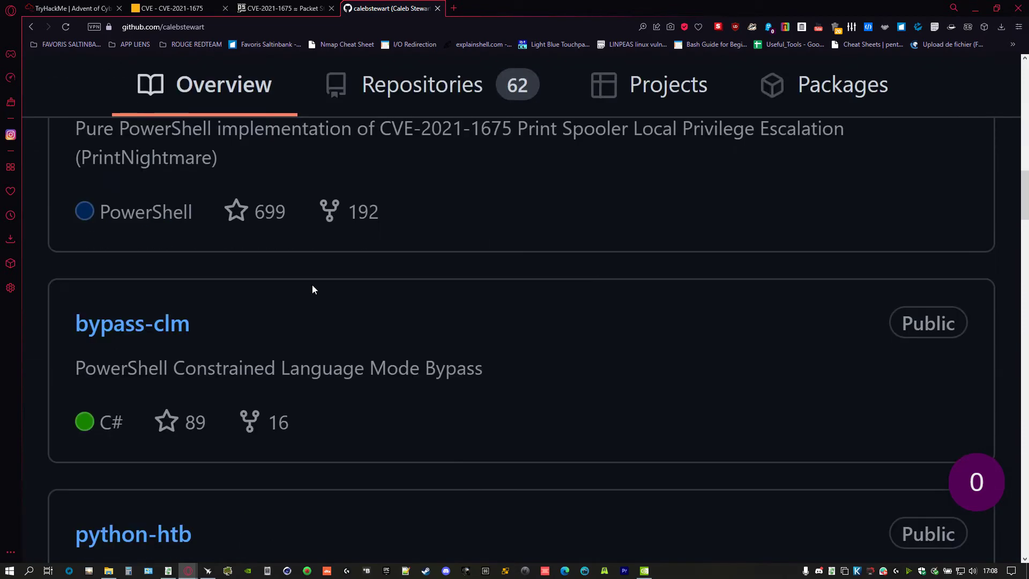
{"action": "scroll", "coordinate": [346, 368], "scroll_direction": "up", "scroll_amount": 2}
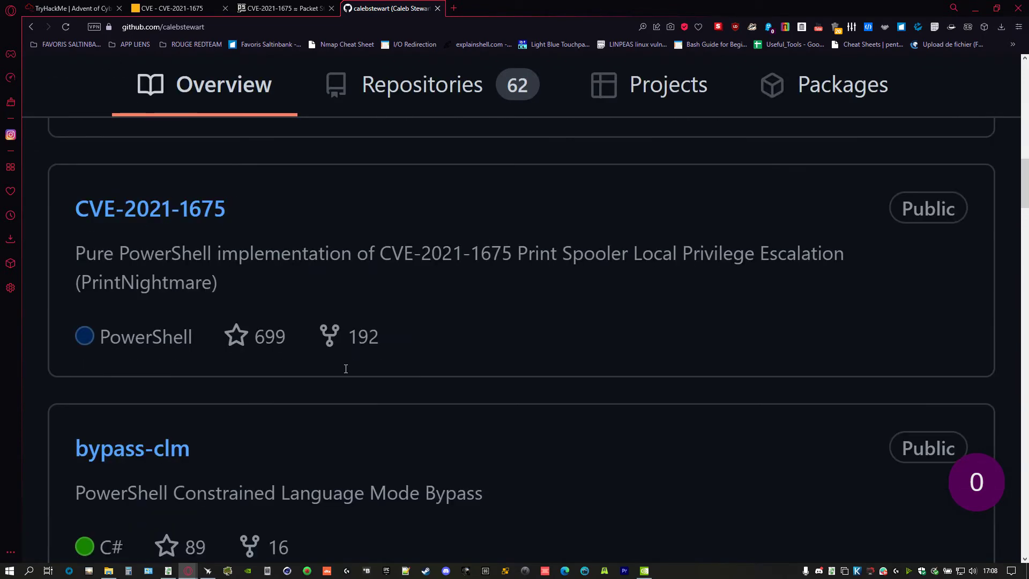
{"action": "left_click", "coordinate": [185, 208]}
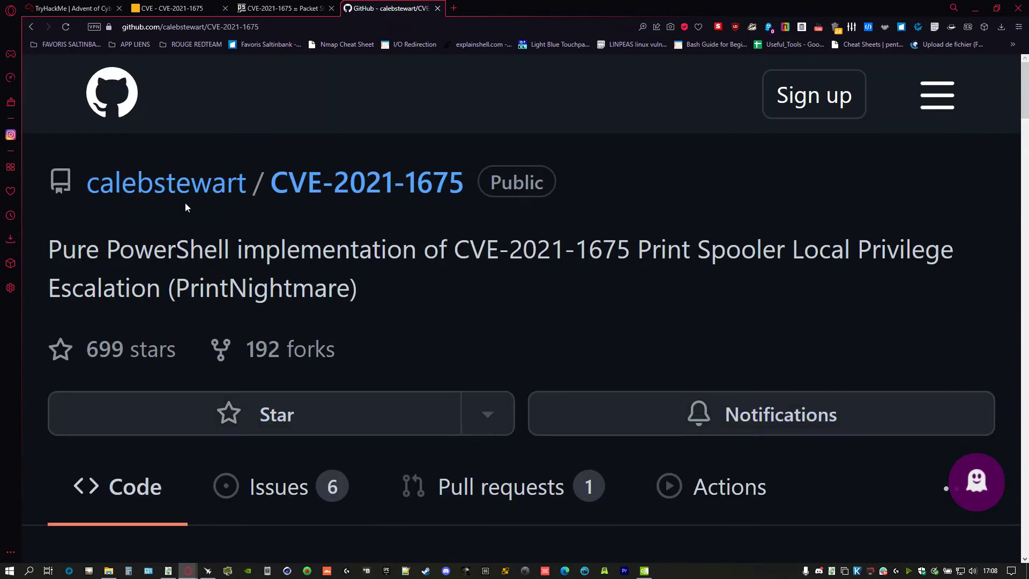
{"action": "scroll", "coordinate": [327, 319], "scroll_direction": "down", "scroll_amount": 4}
{"action": "scroll", "coordinate": [327, 319], "scroll_direction": "down", "scroll_amount": 6}
{"action": "scroll", "coordinate": [317, 314], "scroll_direction": "up", "scroll_amount": 5}
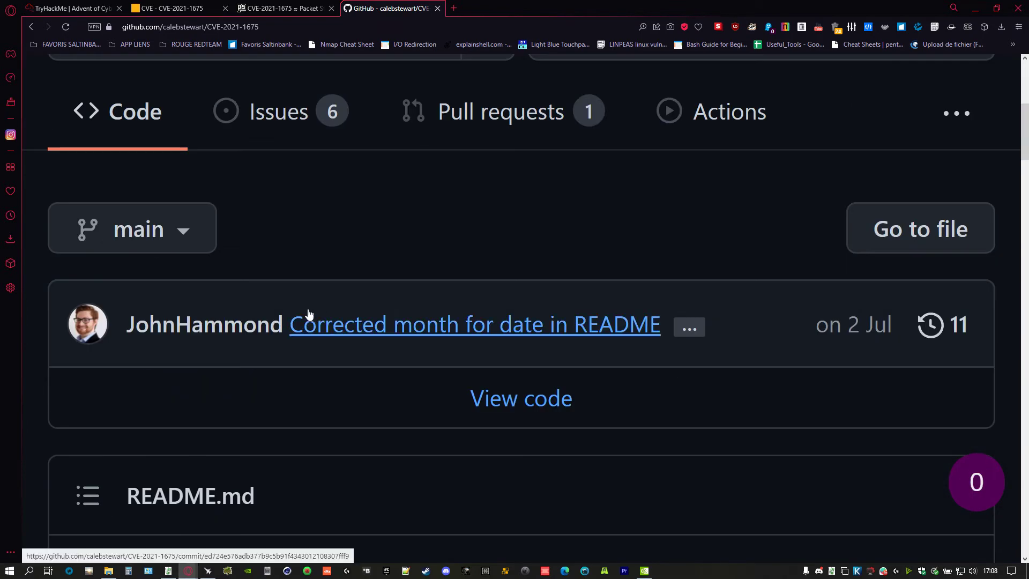
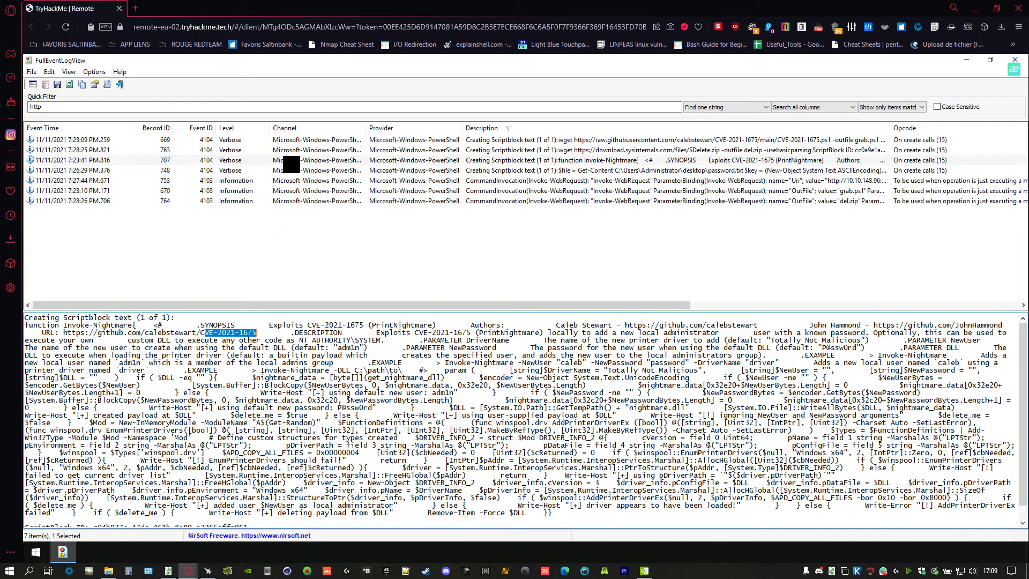
- Step from the del.zip and grab.ps1 downloads to the sendit.ps1 POST event and highlight its encrypted Body
{"action": "left_click", "coordinate": [302, 180]}
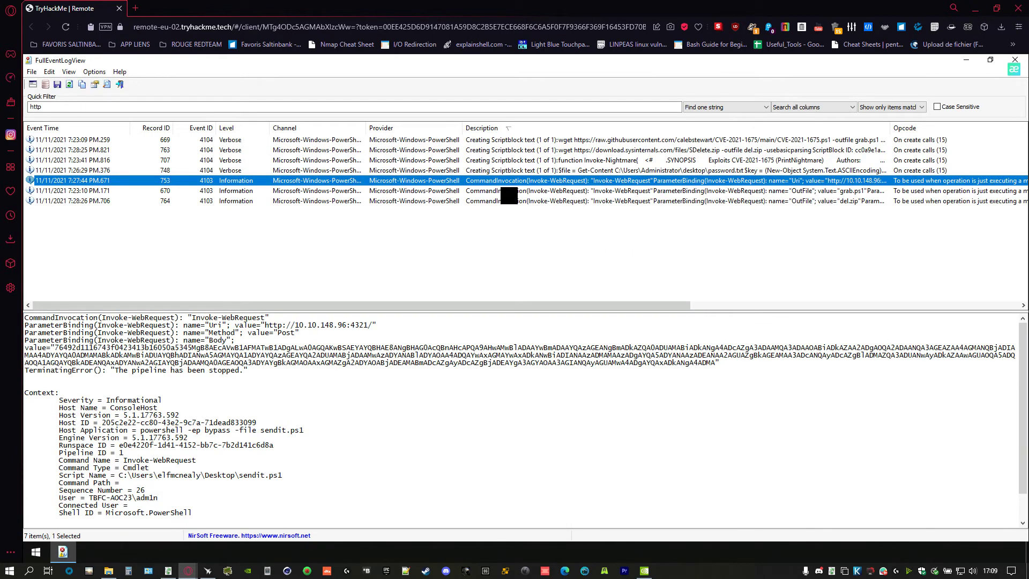
{"action": "left_click", "coordinate": [503, 200]}
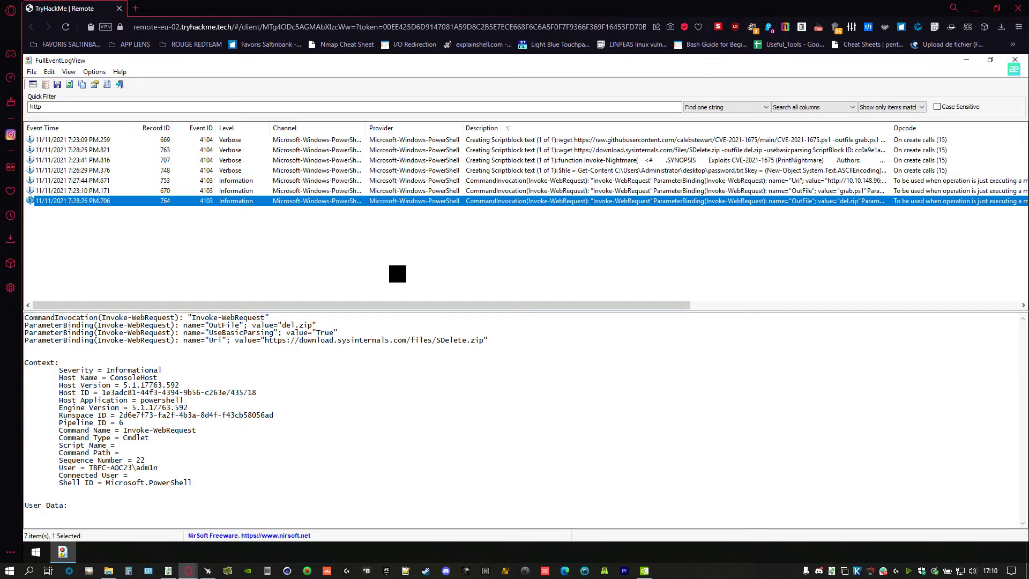
{"action": "key", "text": "Up"}
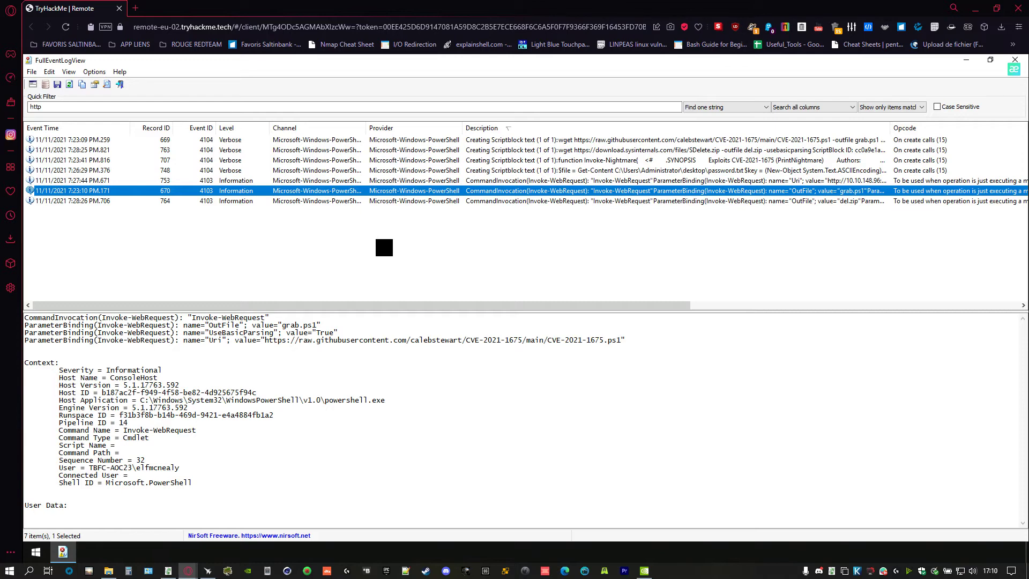
{"action": "key", "text": "Up"}
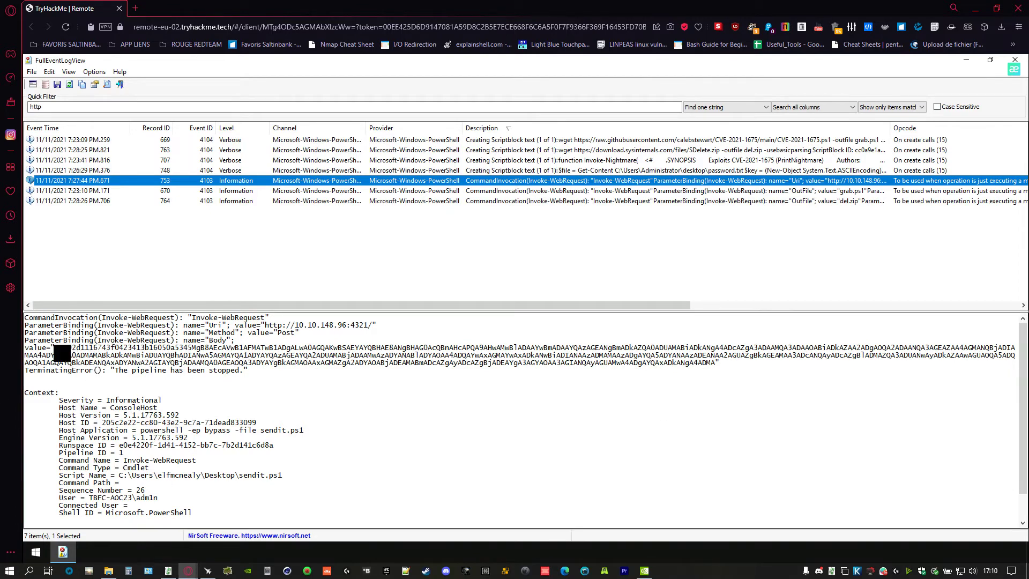
{"action": "left_click_drag", "start_coordinate": [54, 347], "coordinate": [73, 358]}
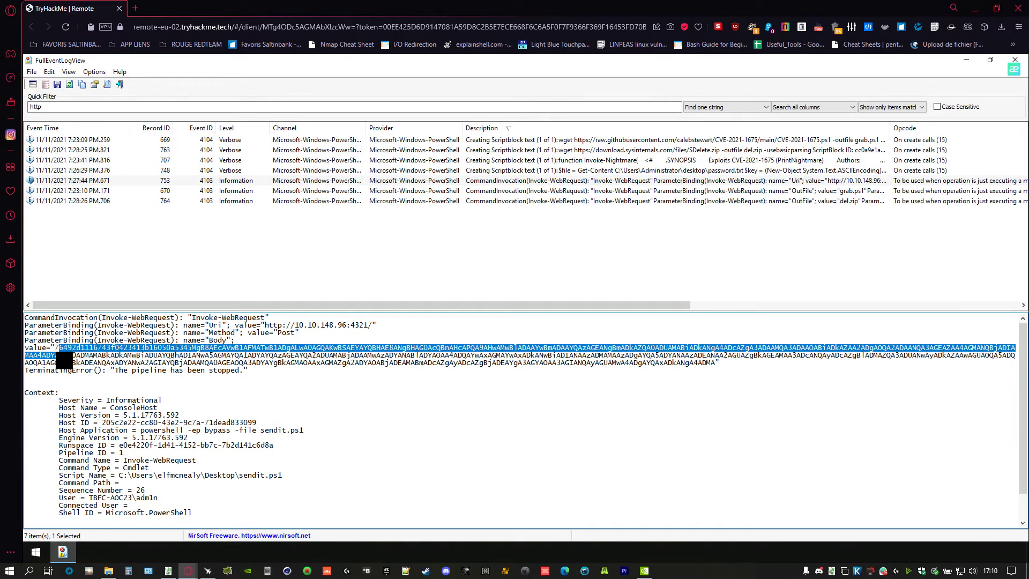
- Move FullEventLogView aside and inspect the decryptor script in Notepad
{"action": "double_click", "coordinate": [257, 61]}
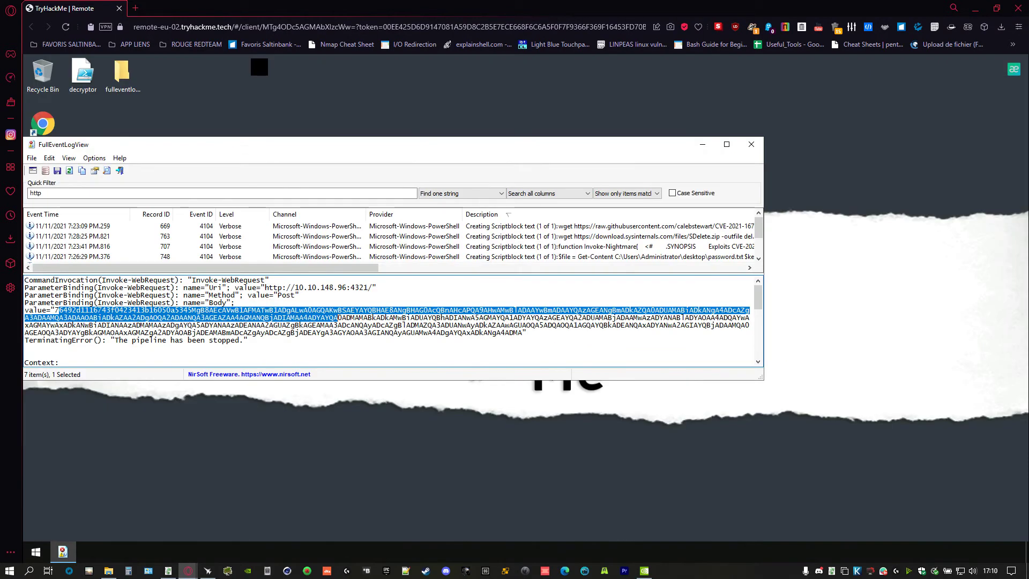
{"action": "left_click_drag", "start_coordinate": [205, 150], "coordinate": [576, 167]}
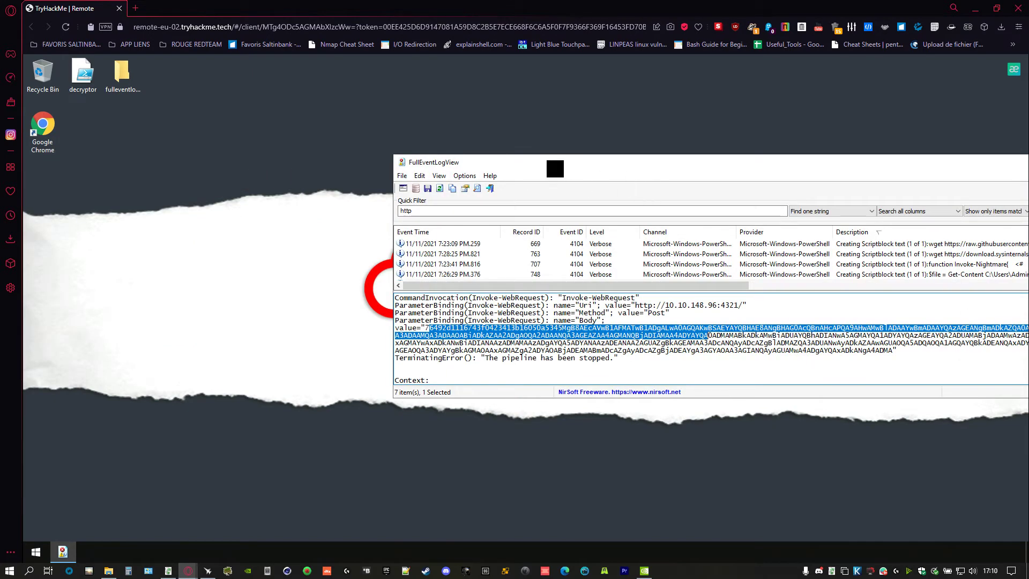
{"action": "left_click", "coordinate": [84, 77]}
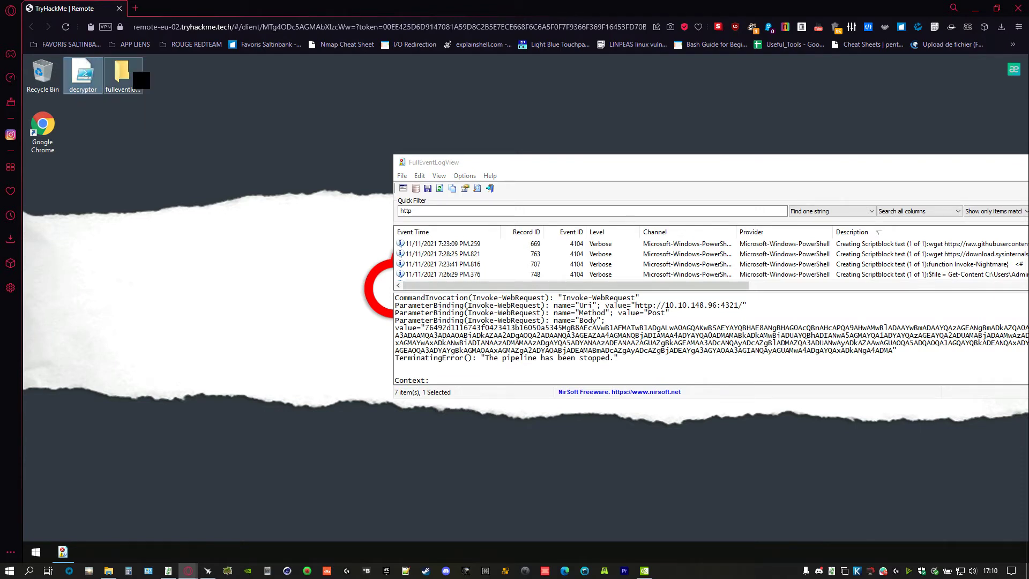
{"action": "double_click", "coordinate": [89, 80]}
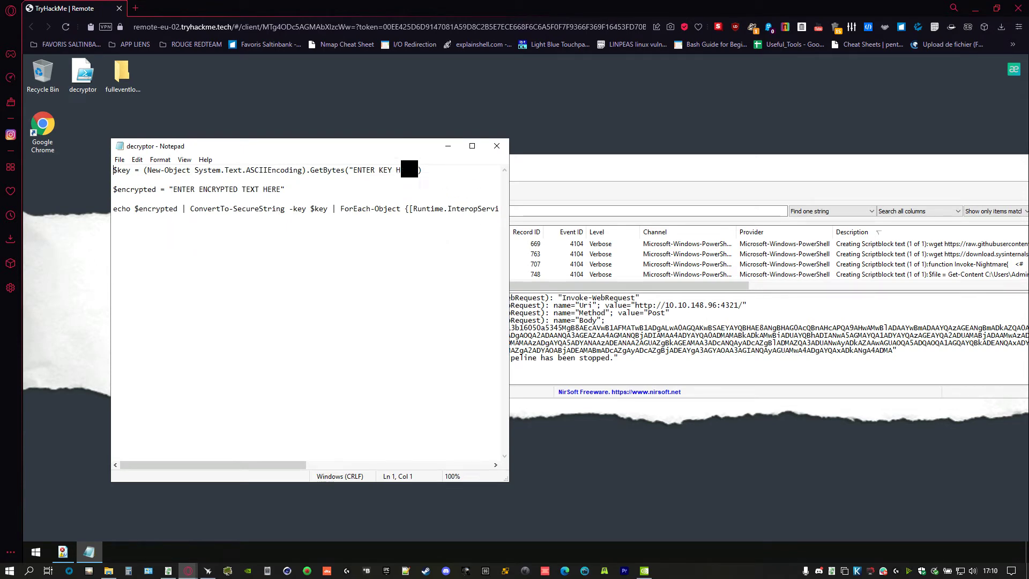
{"action": "left_click", "coordinate": [497, 145]}
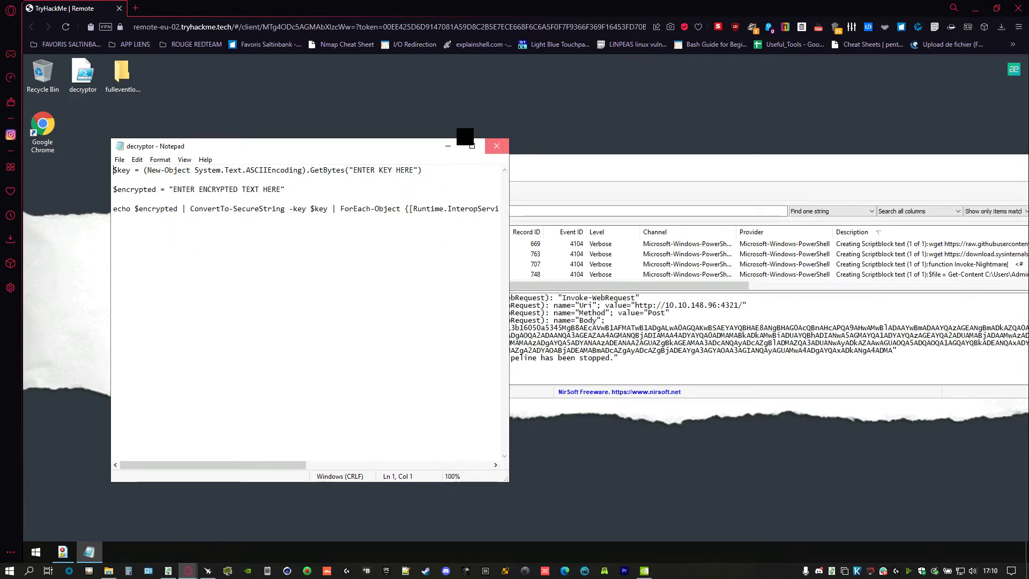
- Copy the encrypted Body value, then recheck the decryptor script's key and encrypted-text placeholders
{"action": "left_click_drag", "start_coordinate": [537, 164], "coordinate": [248, 144]}
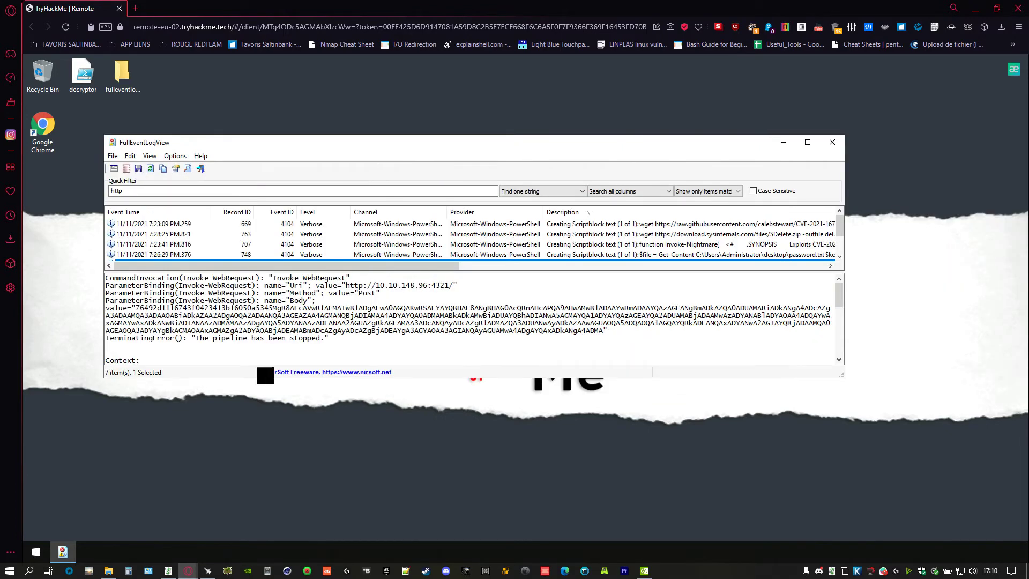
{"action": "left_click_drag", "start_coordinate": [135, 308], "coordinate": [602, 332]}
{"action": "left_click", "coordinate": [145, 314]}
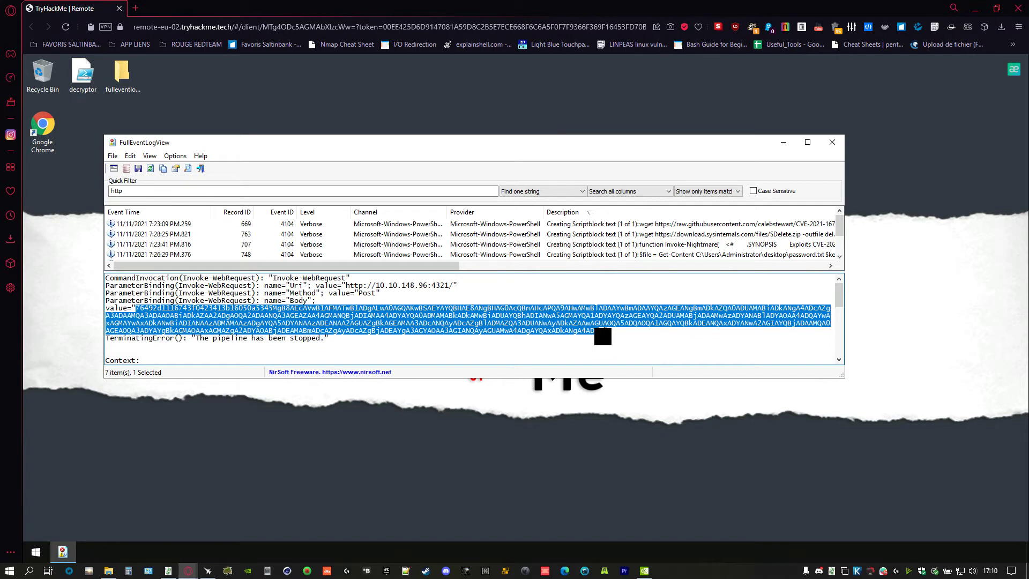
{"action": "right_click", "coordinate": [579, 322]}
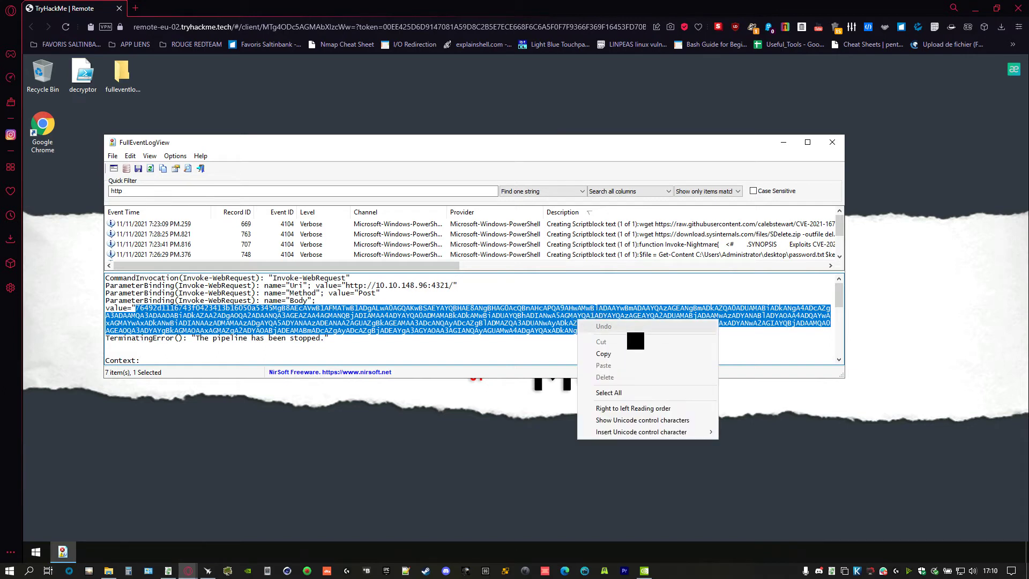
{"action": "left_click", "coordinate": [622, 355]}
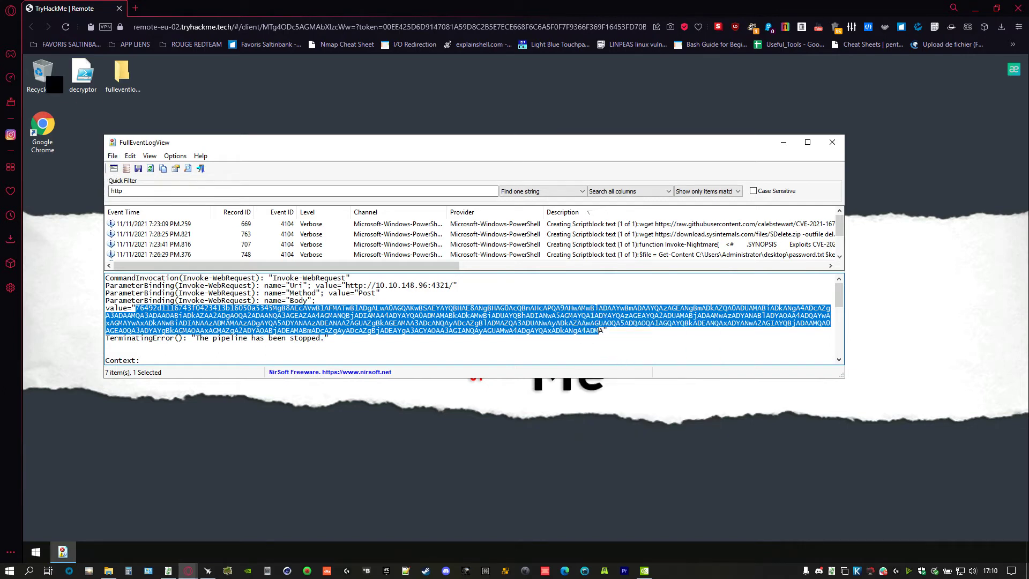
{"action": "double_click", "coordinate": [82, 73]}
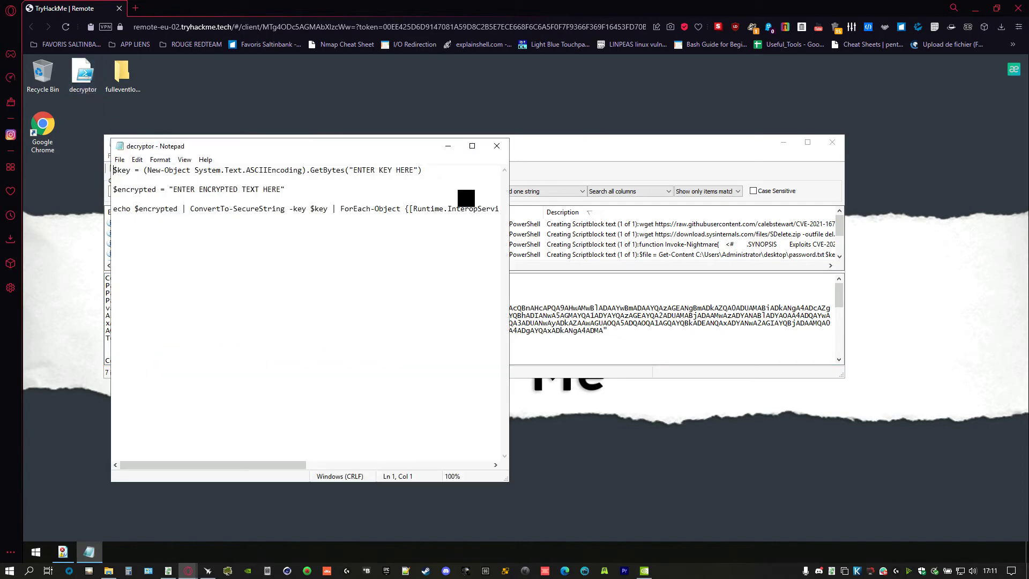
{"action": "left_click", "coordinate": [496, 145]}
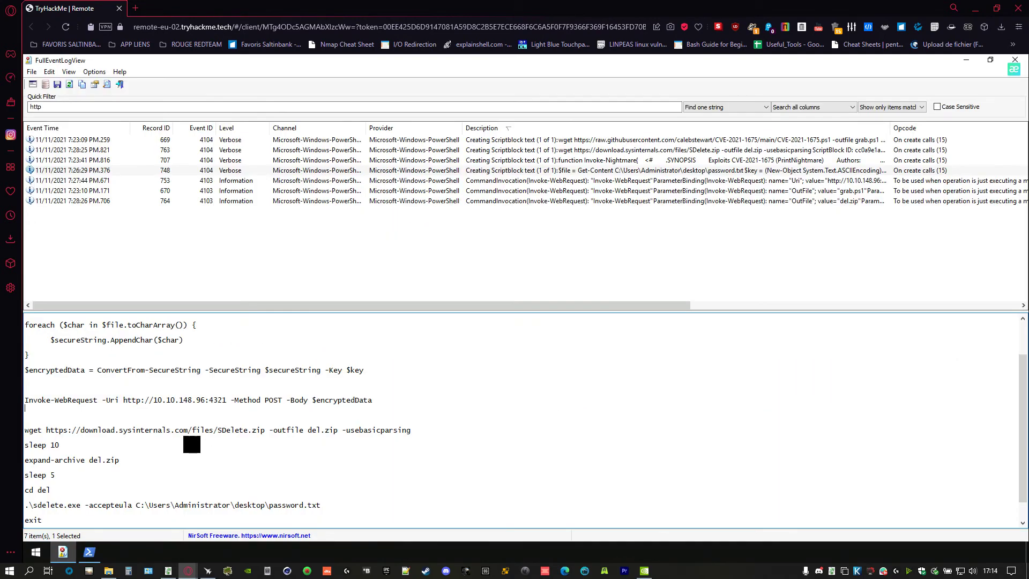
- Scroll event 748's script down through the POST to 10.10.148.96:4321 and the sdelete cleanup
{"action": "scroll", "coordinate": [314, 437], "scroll_direction": "down", "scroll_amount": 1}
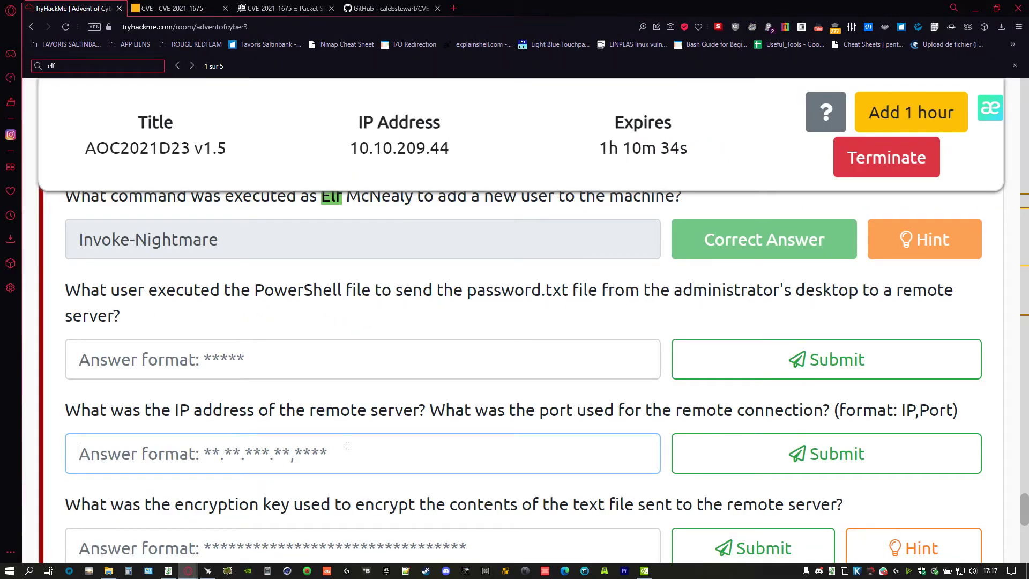
- Clear the partial IP answer and look up the User field of the sendit.ps1 POST event 753
{"action": "type", "text": "10"}
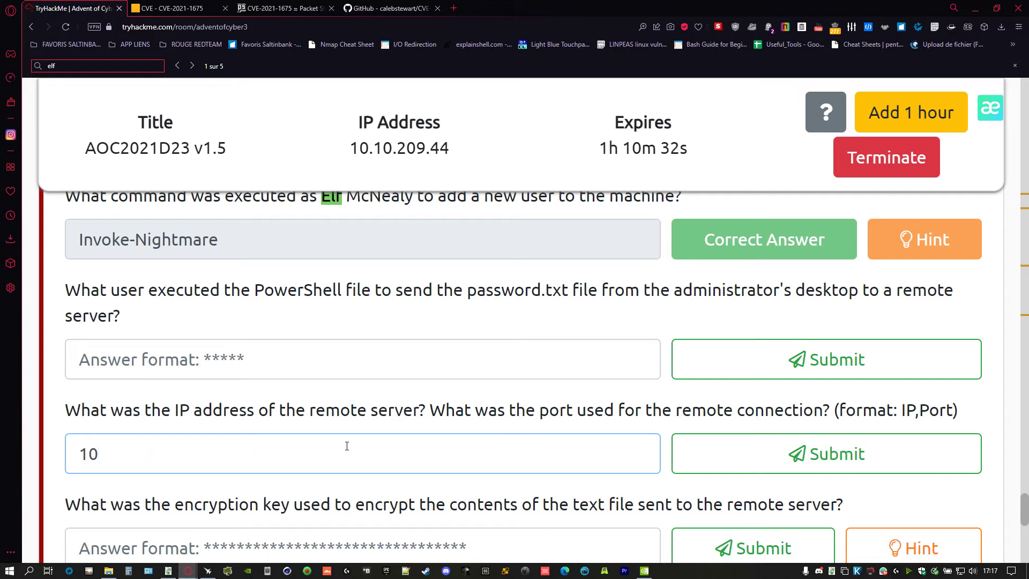
{"action": "key", "text": "BackSpace"}
{"action": "key", "text": "BackSpace"}
{"action": "key", "text": "alt+Tab"}
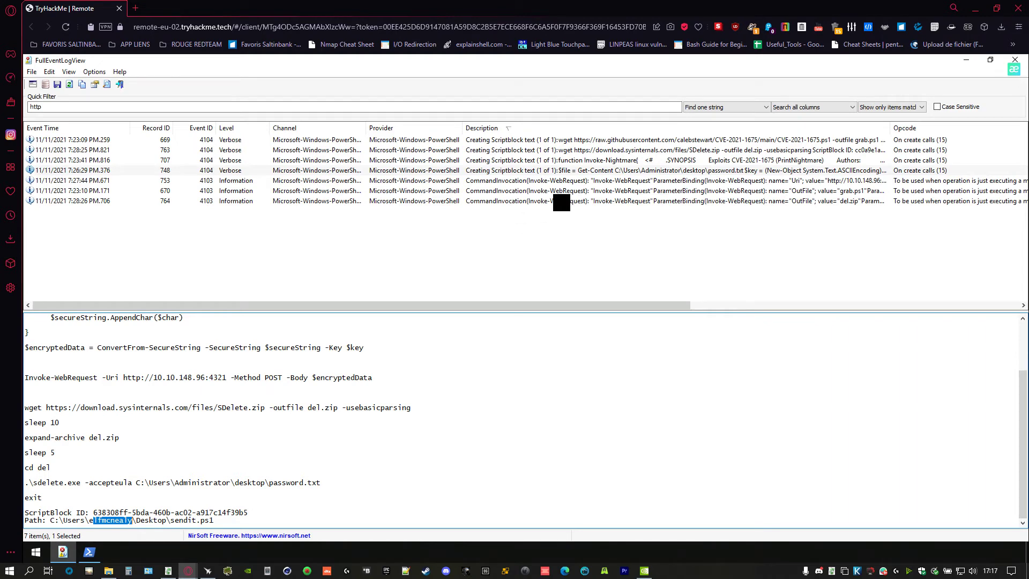
{"action": "left_click", "coordinate": [264, 202]}
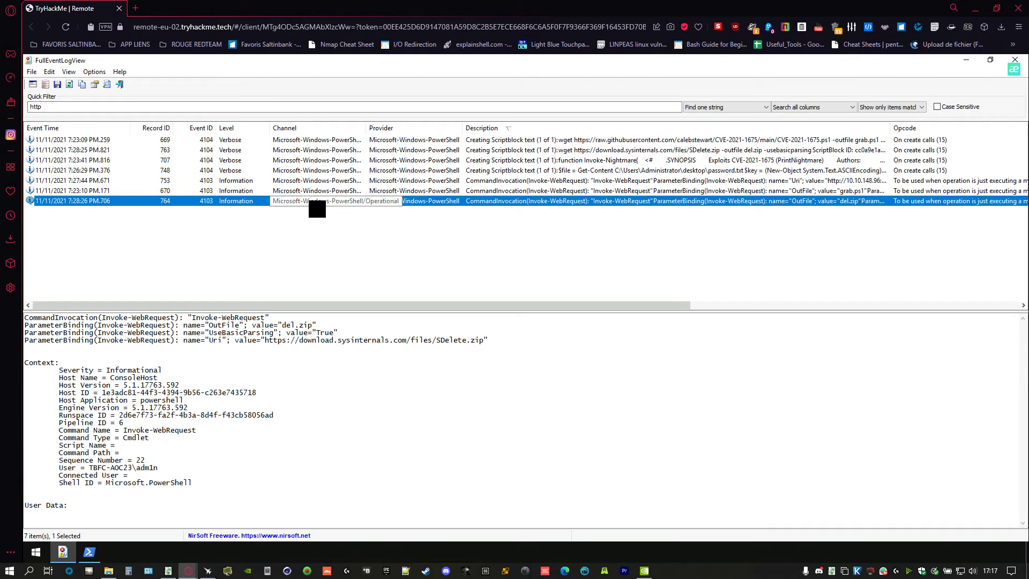
{"action": "key", "text": "Up"}
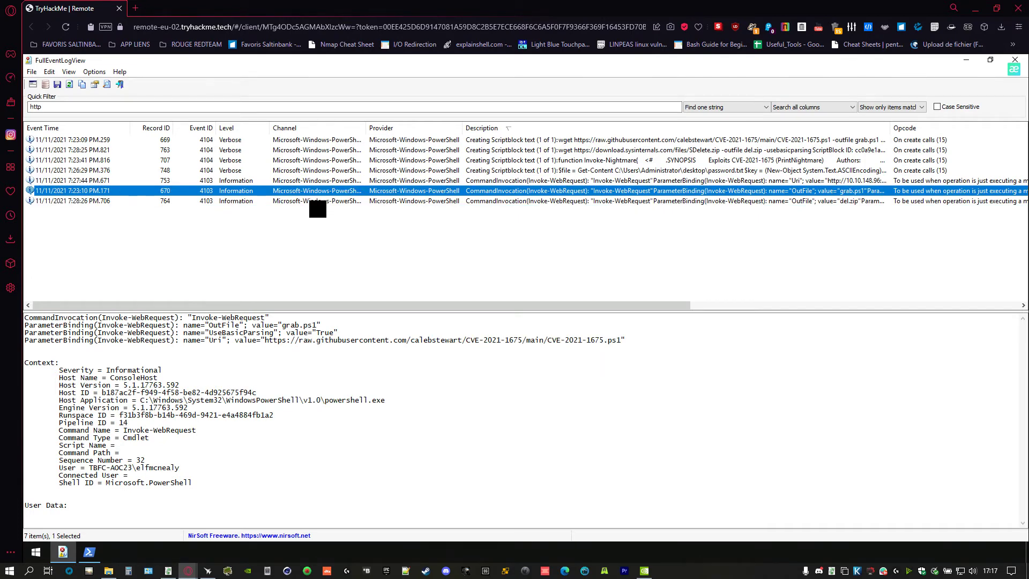
{"action": "key", "text": "Up"}
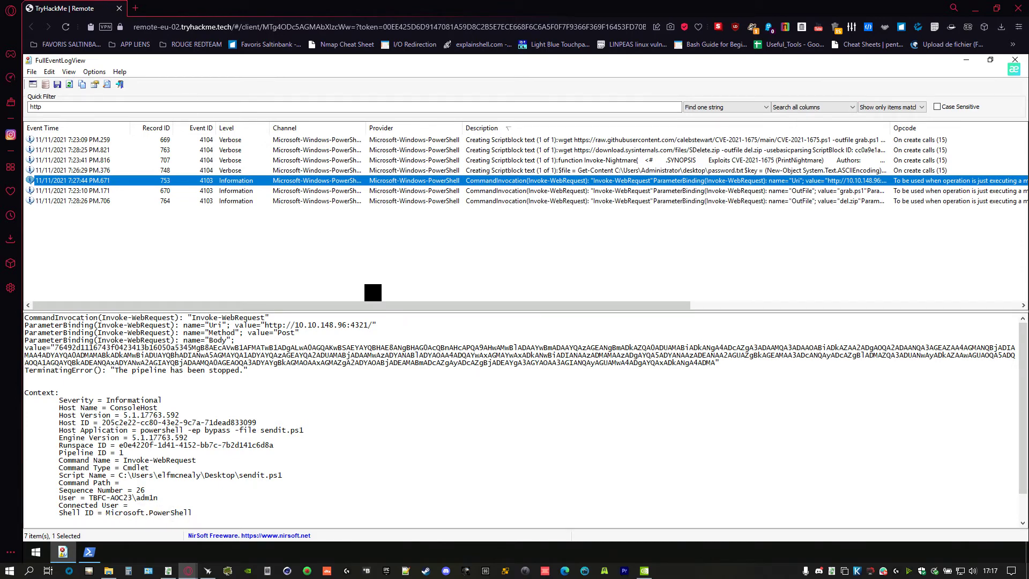
{"action": "key", "text": "alt+Tab"}
{"action": "left_click", "coordinate": [296, 364]}
{"action": "type", "text": "adm"}
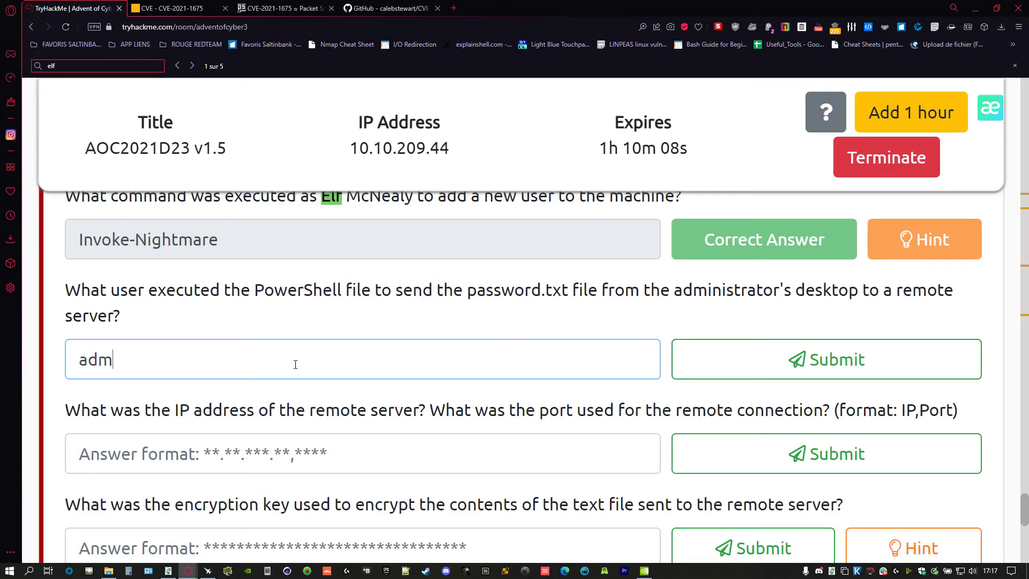
{"action": "type", "text": "1n"}
{"action": "key", "text": "Return"}
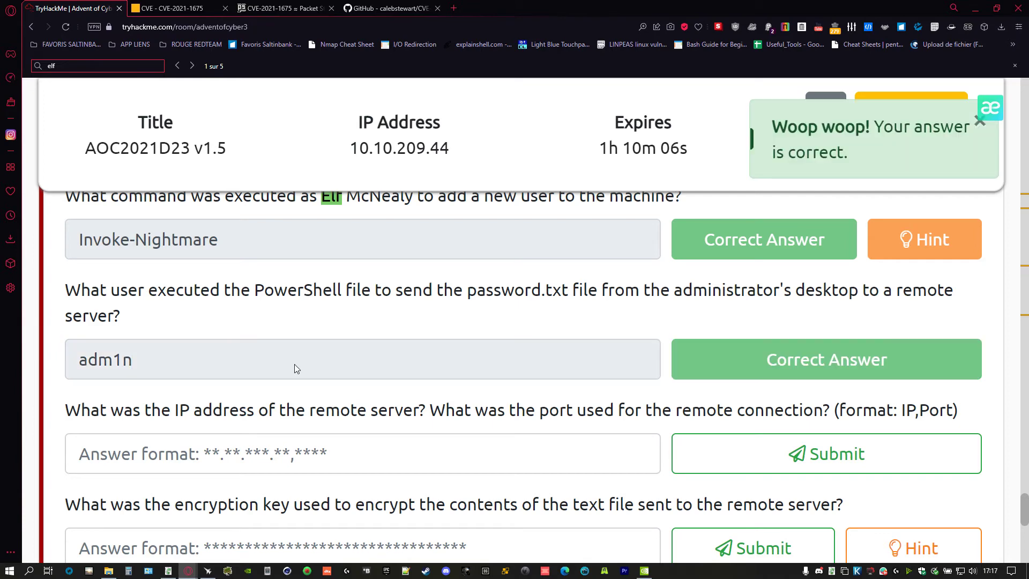
{"action": "key", "text": "alt+Tab"}
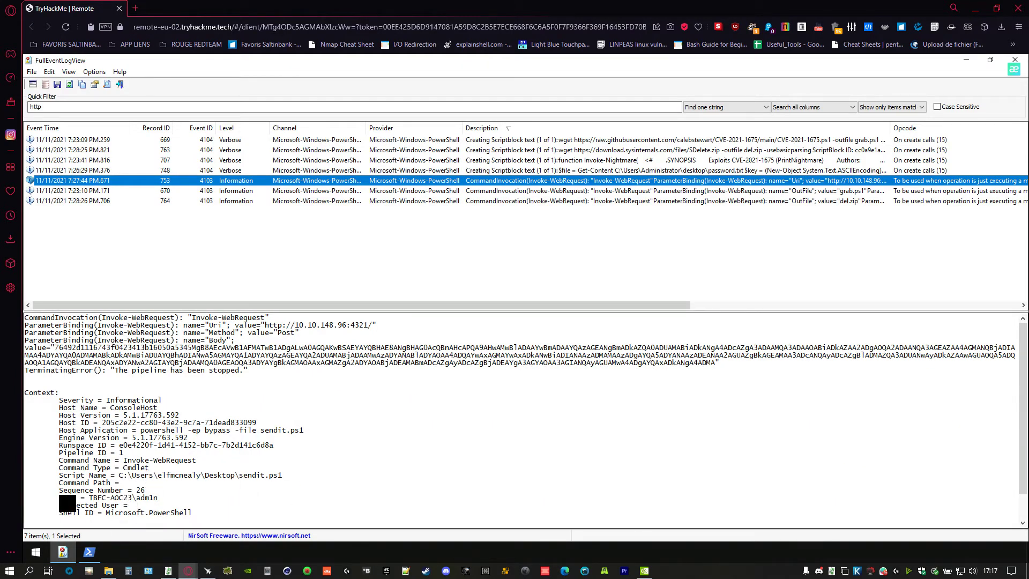
- Check event 753's User and script path, then open the password.txt script block showing sendit.ps1
{"action": "left_click_drag", "start_coordinate": [68, 499], "coordinate": [182, 499]}
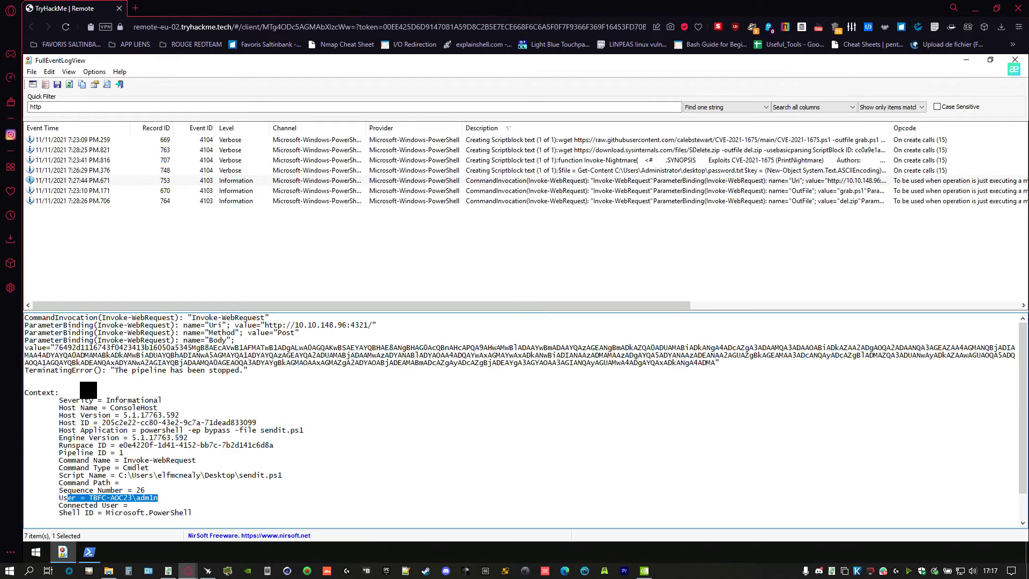
{"action": "left_click_drag", "start_coordinate": [292, 483], "coordinate": [38, 475]}
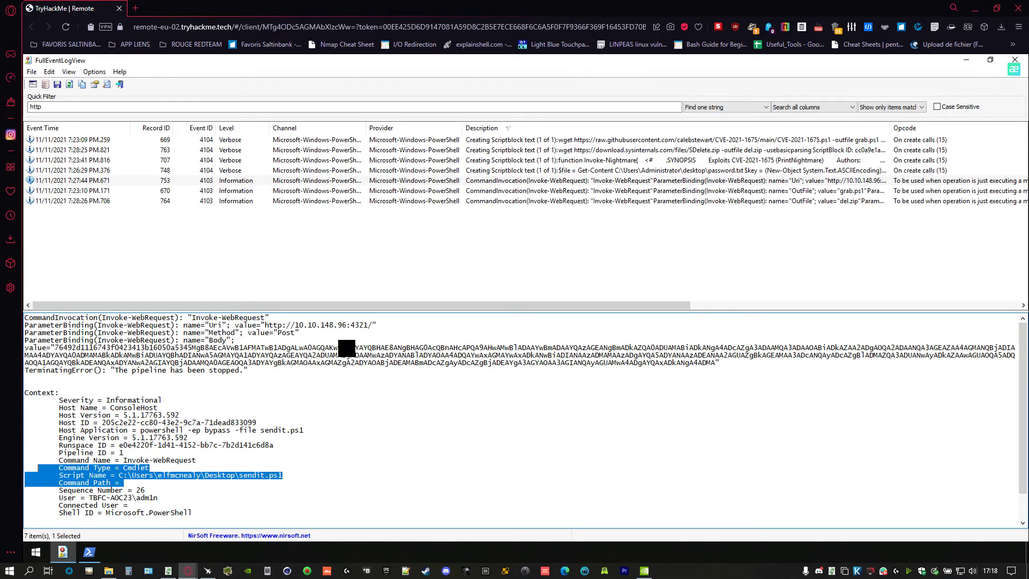
{"action": "left_click", "coordinate": [232, 370]}
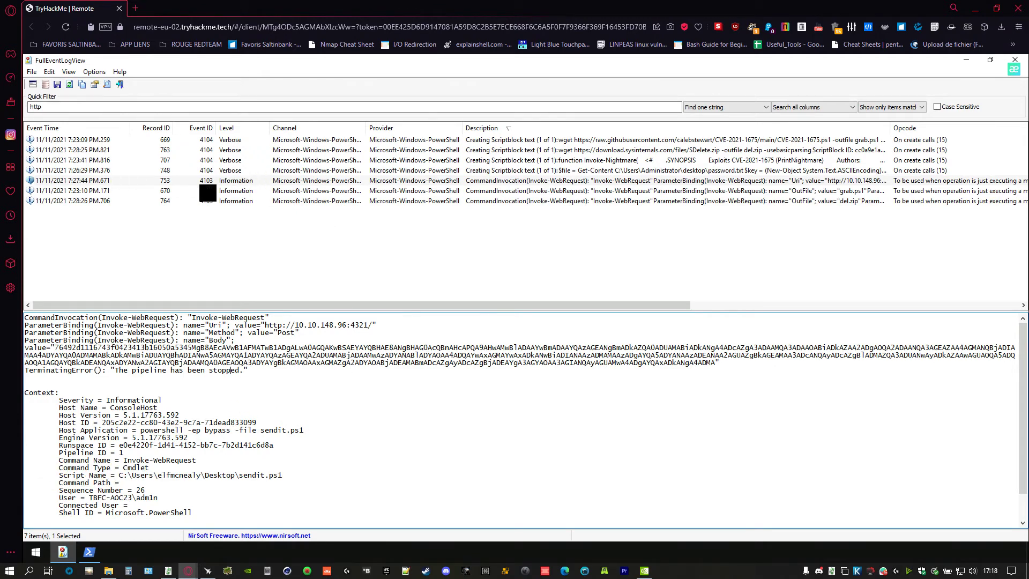
{"action": "left_click", "coordinate": [308, 171]}
{"action": "scroll", "coordinate": [240, 436], "scroll_direction": "down", "scroll_amount": 2}
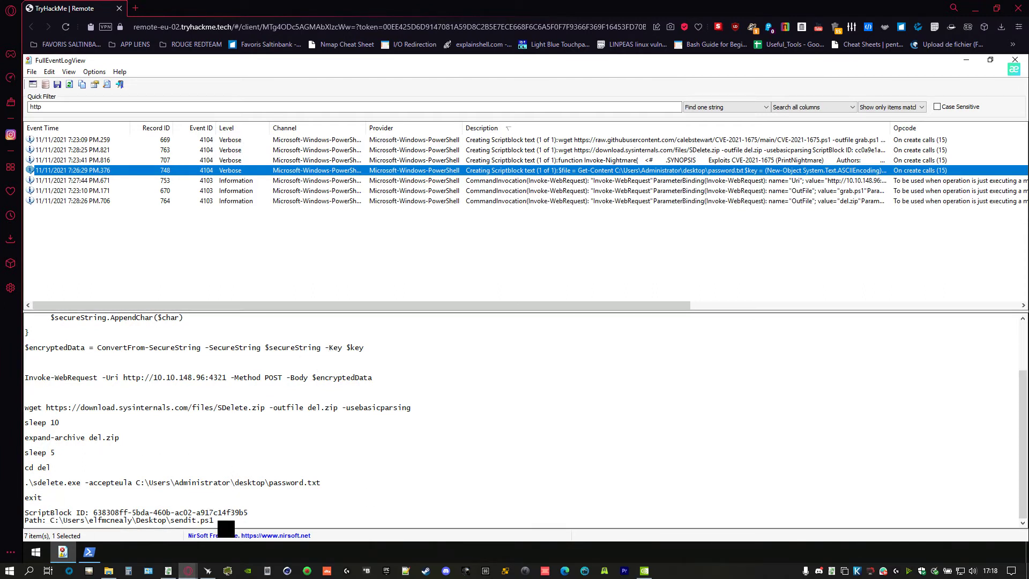
{"action": "left_click_drag", "start_coordinate": [225, 521], "coordinate": [30, 519]}
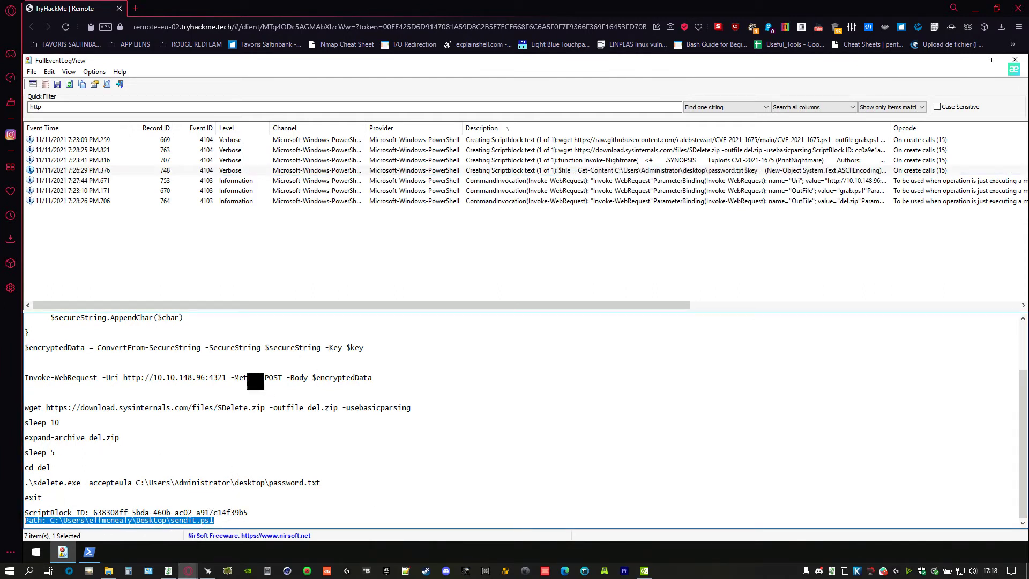
- Browse the Invoke-Nightmare and SDelete.zip events before returning to the password.txt script block
{"action": "left_click", "coordinate": [332, 161]}
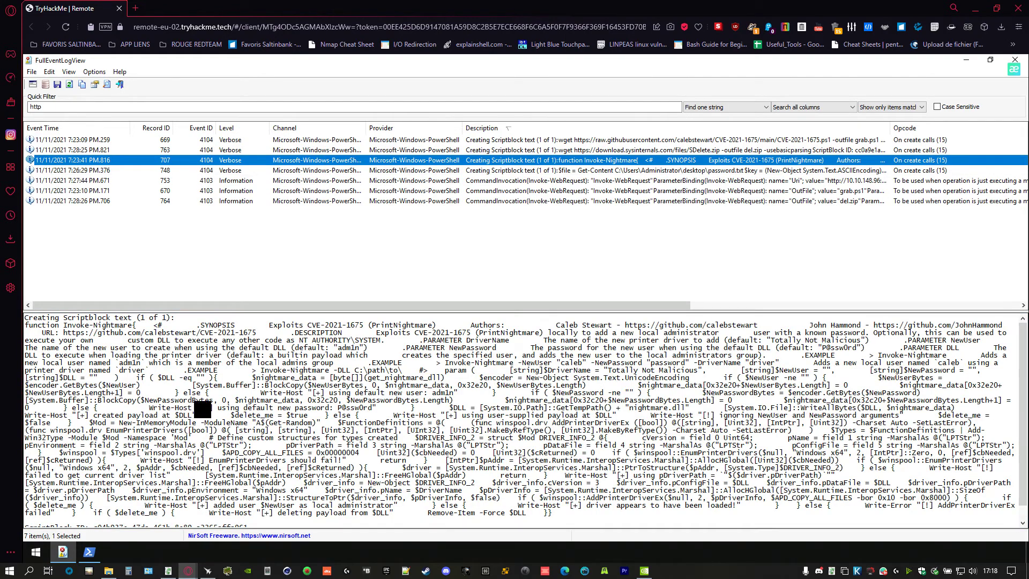
{"action": "scroll", "coordinate": [211, 402], "scroll_direction": "down", "scroll_amount": 1}
{"action": "scroll", "coordinate": [391, 156], "scroll_direction": "right", "scroll_amount": 5}
{"action": "key", "text": "Up"}
{"action": "key", "text": "Up"}
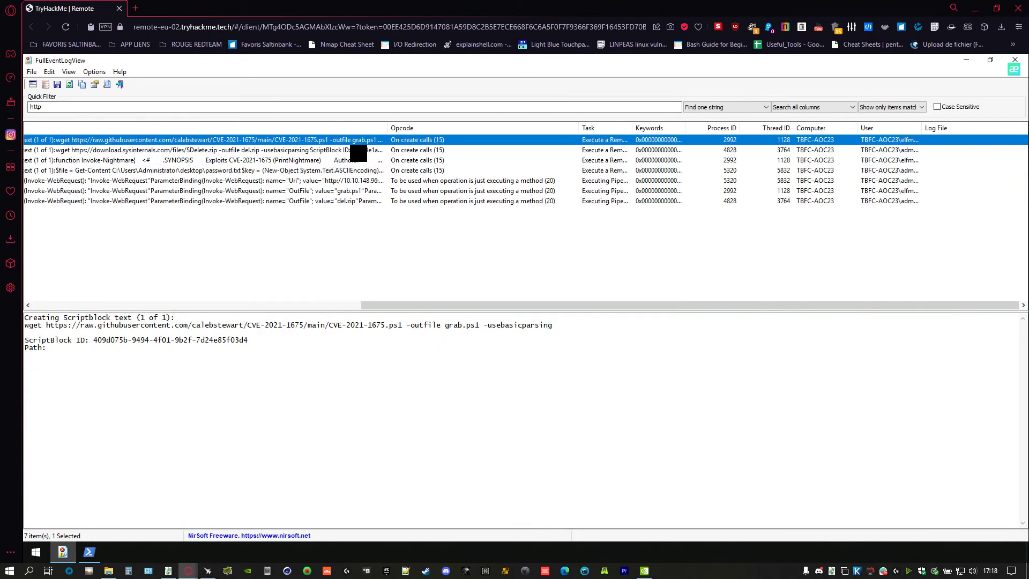
{"action": "left_click", "coordinate": [342, 151]}
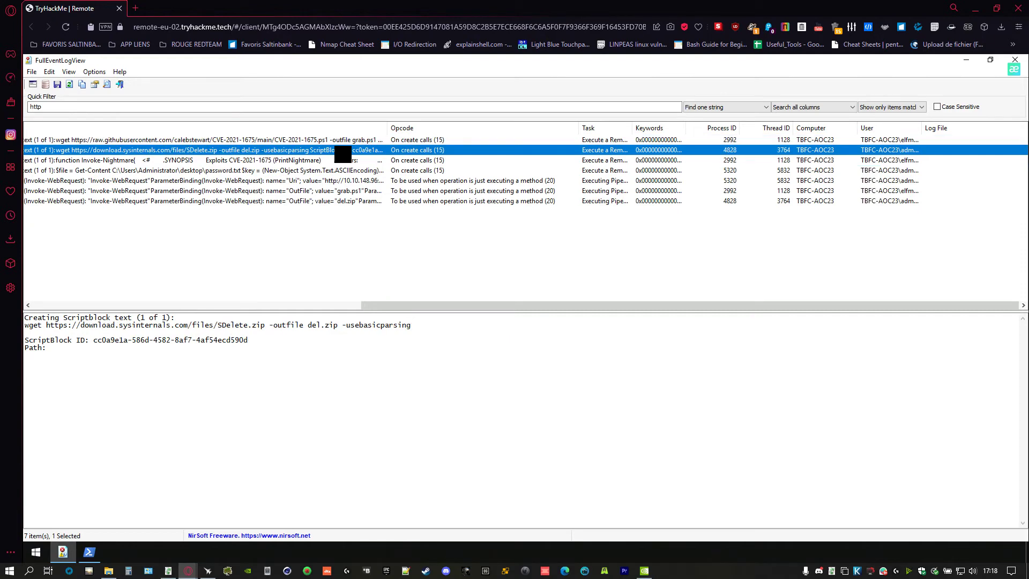
{"action": "left_click", "coordinate": [344, 160]}
{"action": "left_click", "coordinate": [338, 171]}
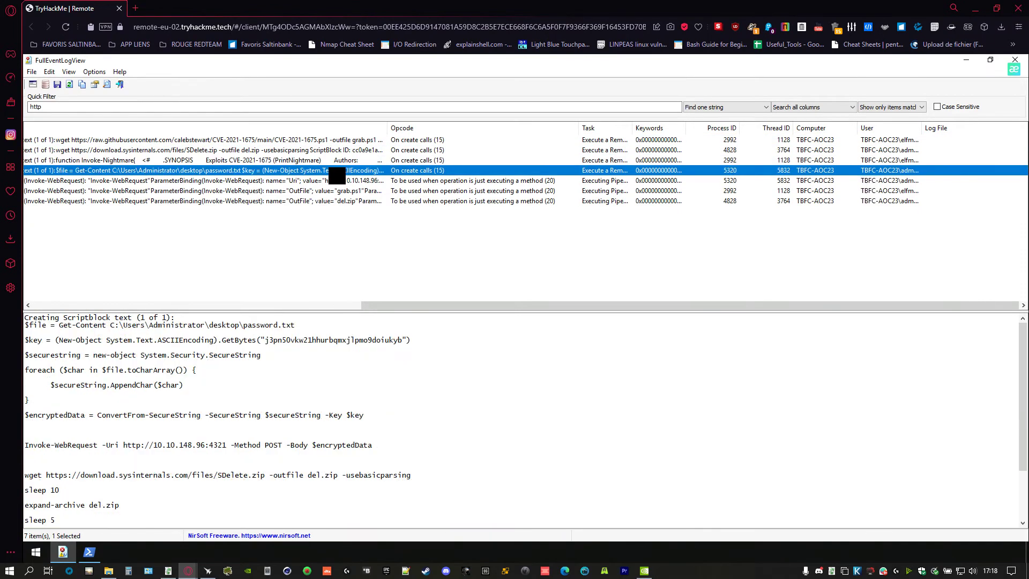
- Highlight the script's $key encryption line and scroll down to its sdelete cleanup
{"action": "left_click", "coordinate": [204, 485]}
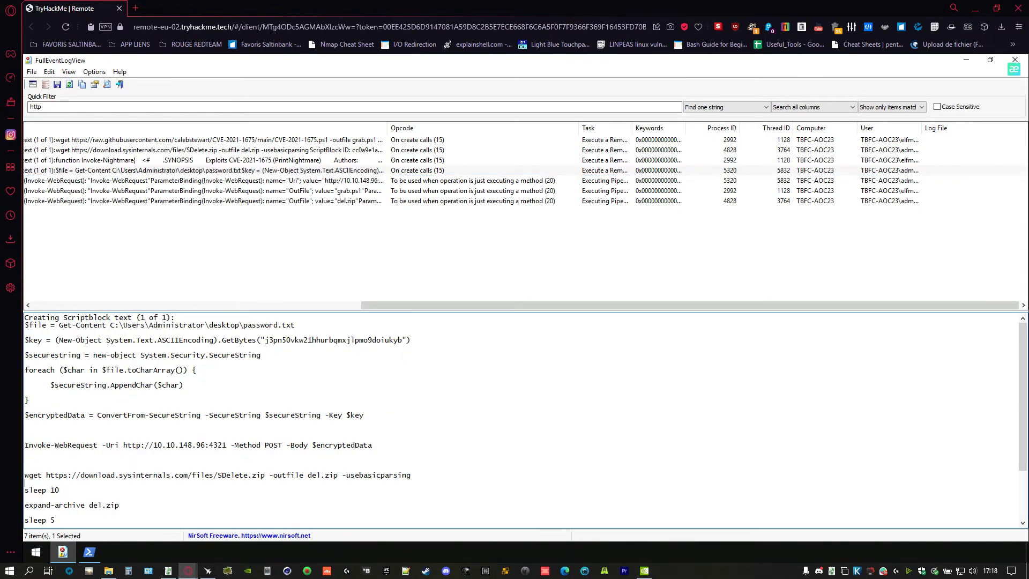
{"action": "left_click_drag", "start_coordinate": [47, 318], "coordinate": [251, 504]}
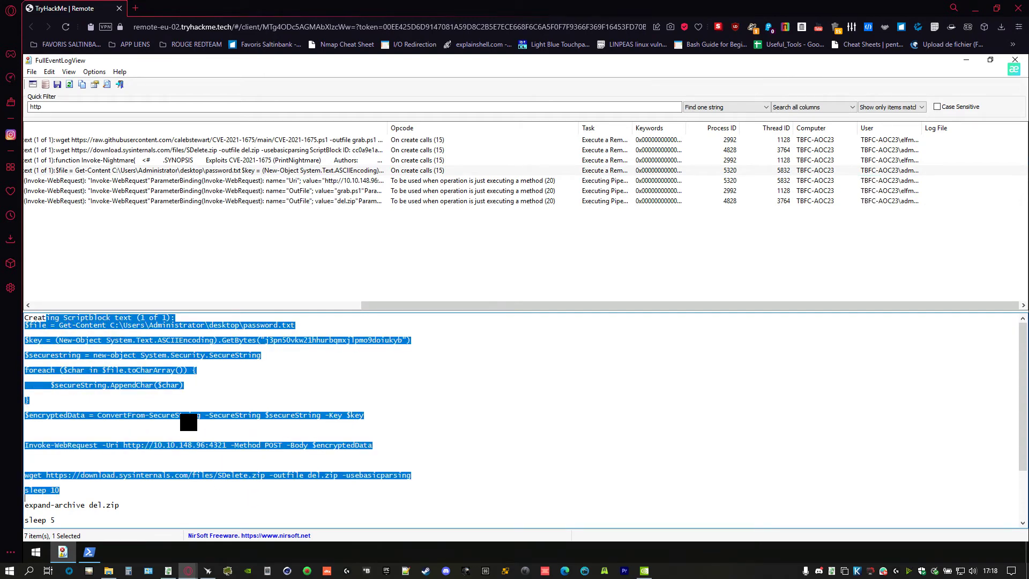
{"action": "left_click", "coordinate": [192, 421]}
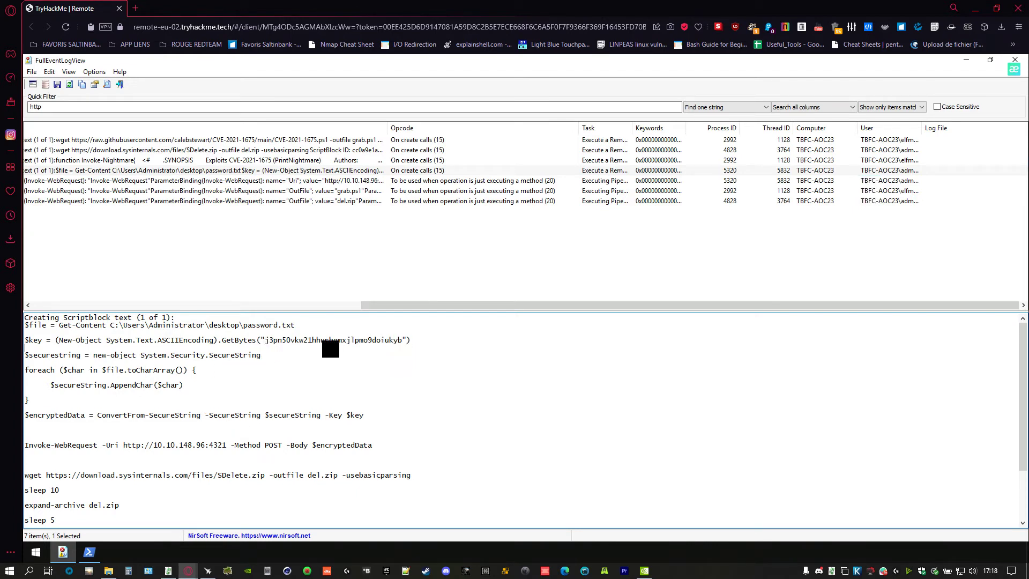
{"action": "left_click_drag", "start_coordinate": [410, 340], "coordinate": [265, 340]}
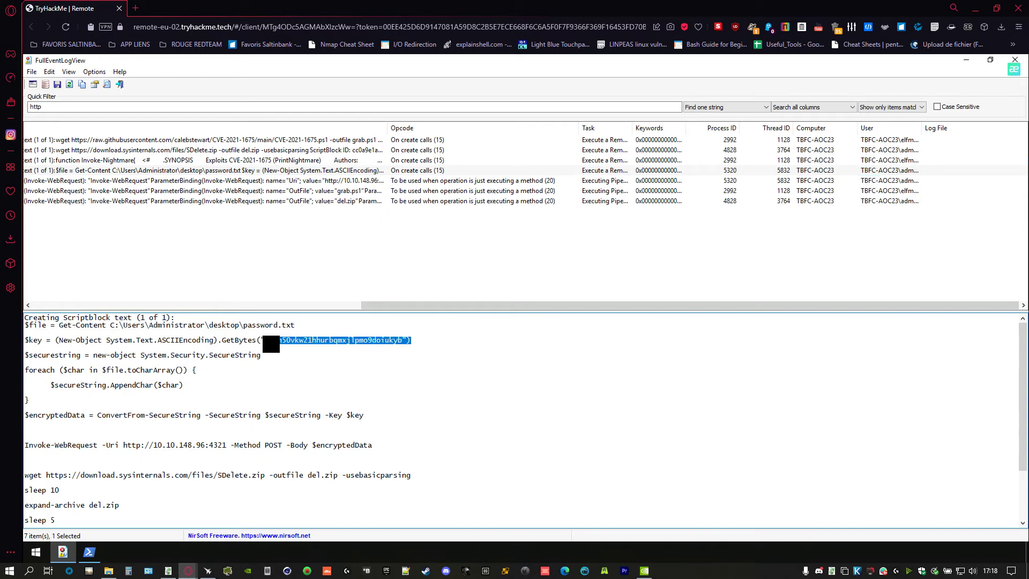
{"action": "left_click", "coordinate": [387, 360]}
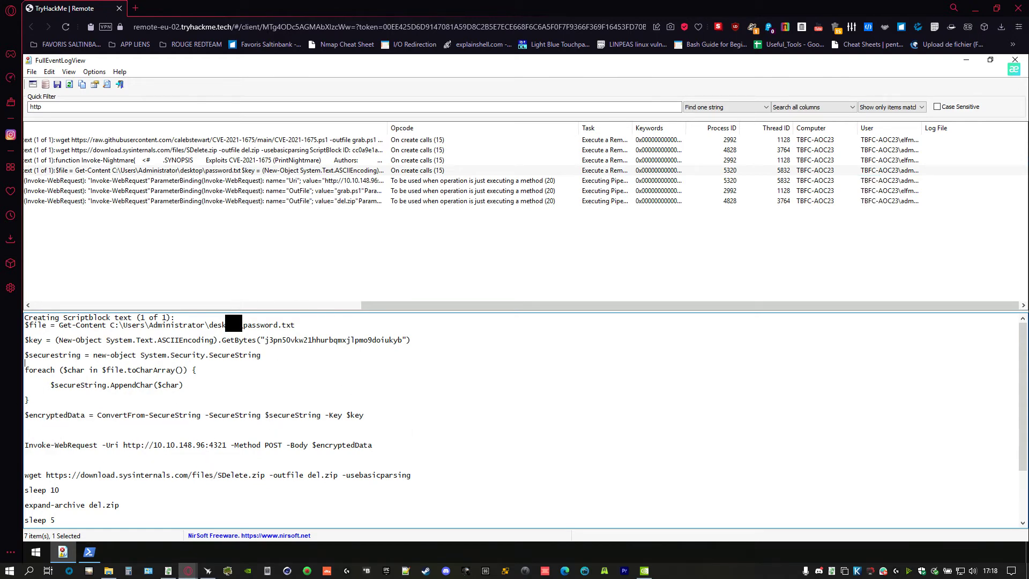
{"action": "left_click", "coordinate": [55, 341]}
{"action": "left_click_drag", "start_coordinate": [155, 346], "coordinate": [385, 351]}
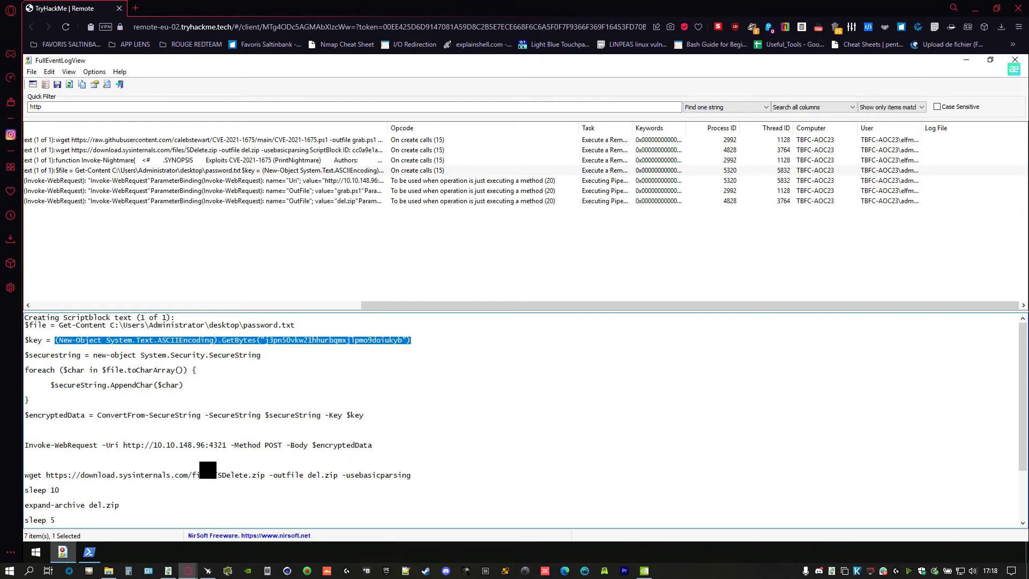
{"action": "scroll", "coordinate": [95, 466], "scroll_direction": "down", "scroll_amount": 2}
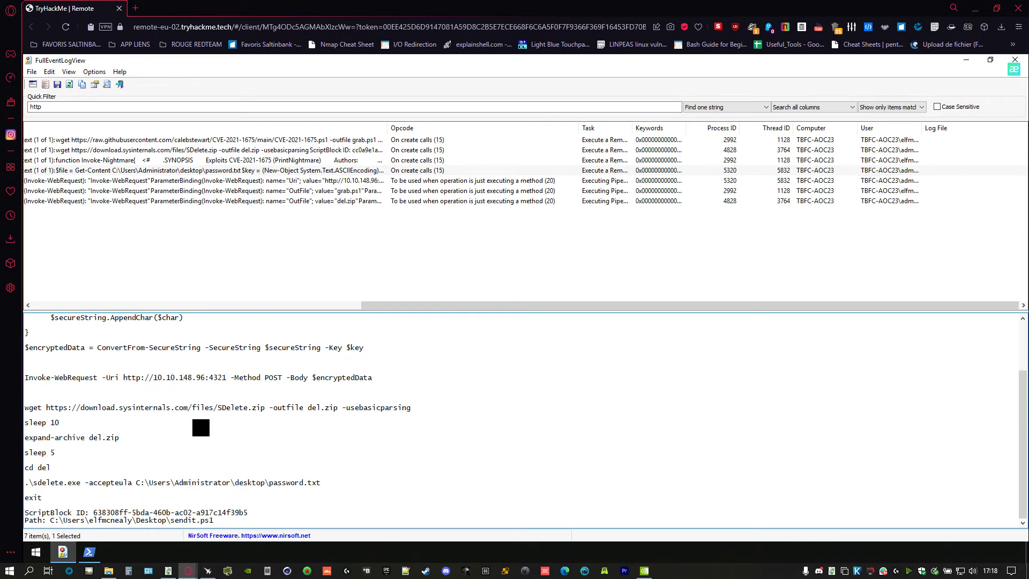
{"action": "key", "text": "alt+Tab"}
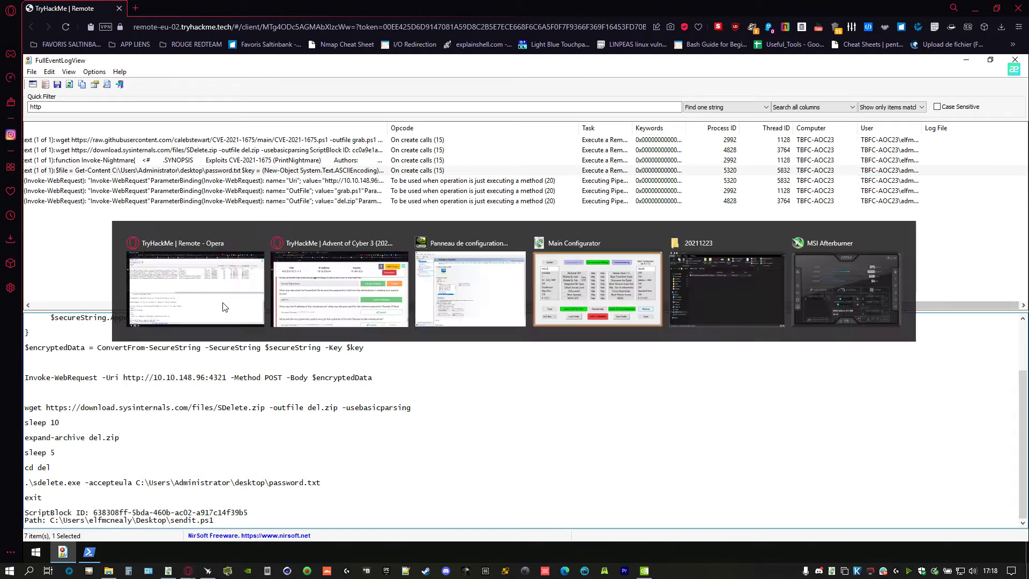
- Enter 10.10.148.96,4321 as the server IP and port, checking the event log before submitting
{"action": "left_click", "coordinate": [256, 468]}
{"action": "type", "text": "10.10.148.96,43"}
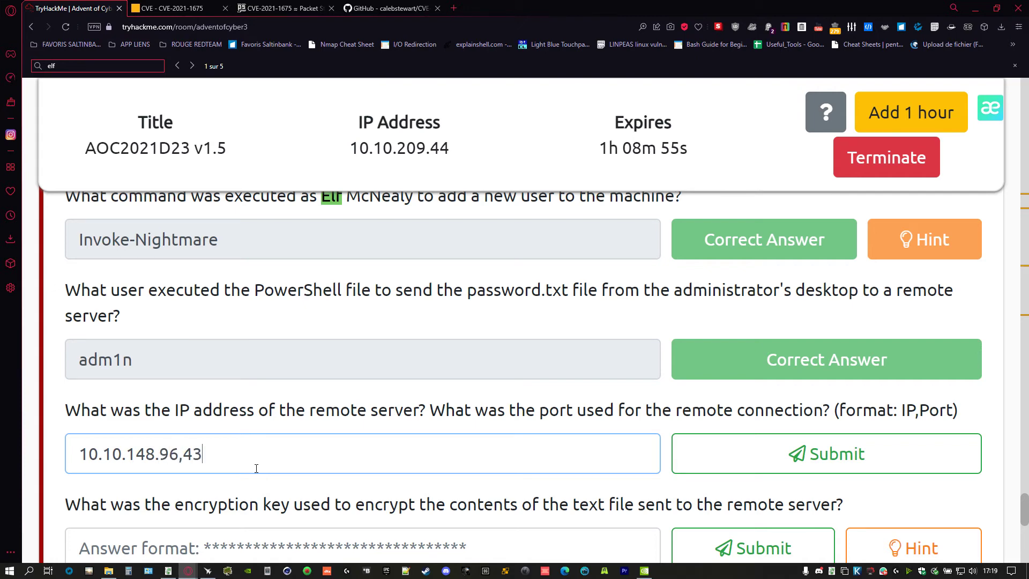
{"action": "key", "text": "alt+Tab"}
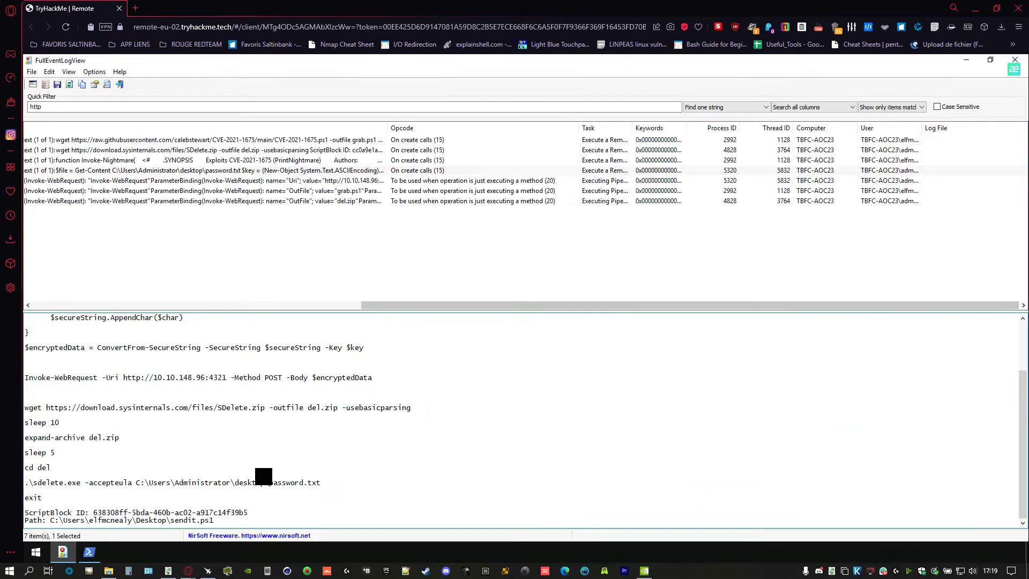
{"action": "key", "text": "alt+Tab"}
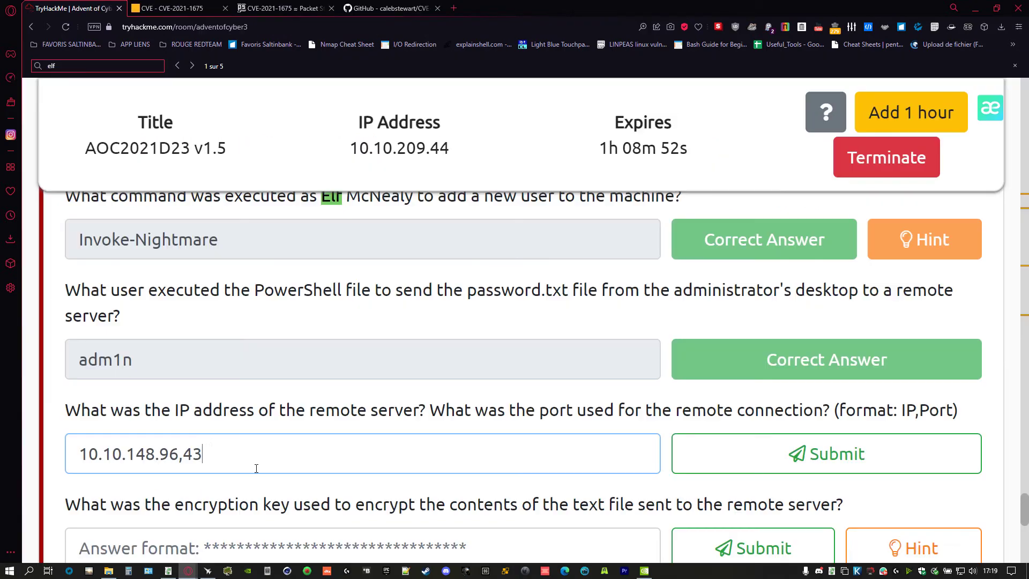
{"action": "key", "text": "Return"}
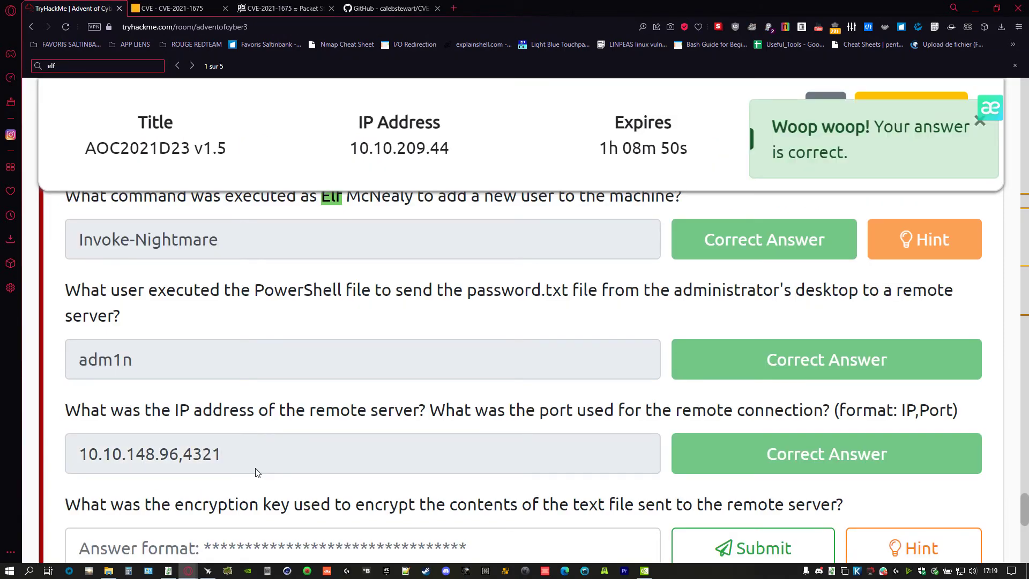
{"action": "key", "text": "alt+Tab"}
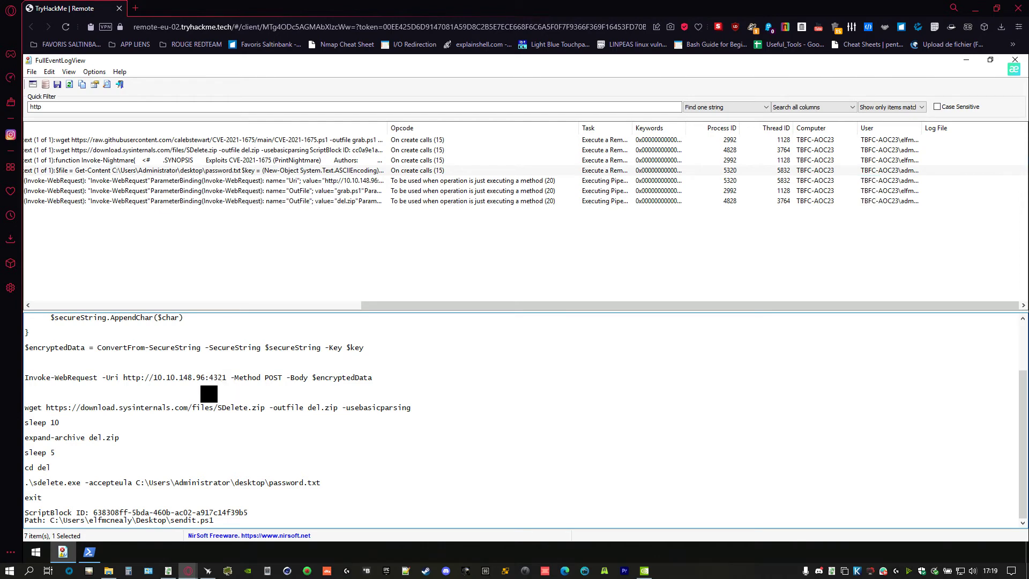
{"action": "left_click_drag", "start_coordinate": [154, 378], "coordinate": [225, 384]}
{"action": "left_click", "coordinate": [325, 372]}
{"action": "left_click_drag", "start_coordinate": [295, 379], "coordinate": [248, 390]}
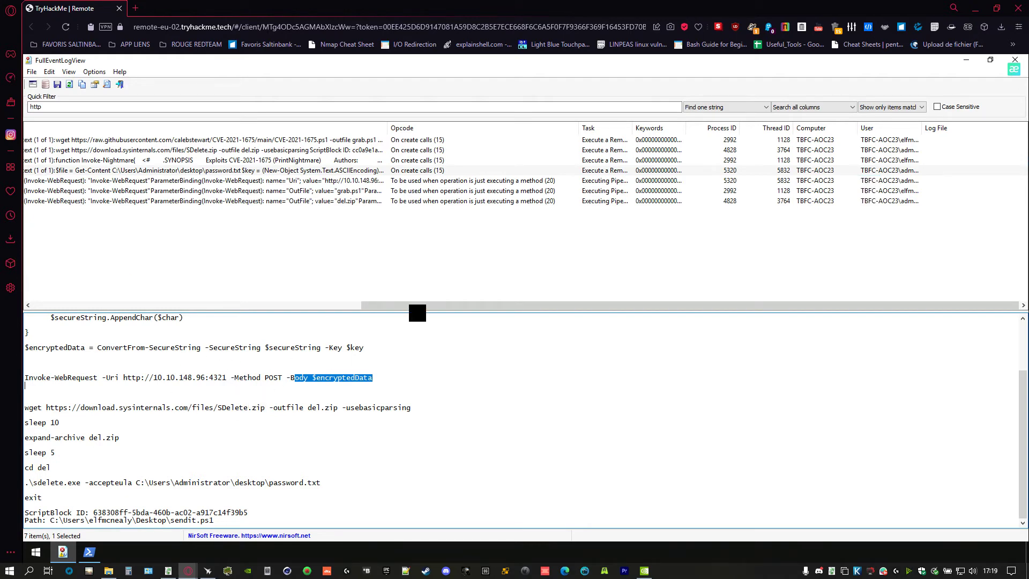
{"action": "key", "text": "alt+Tab"}
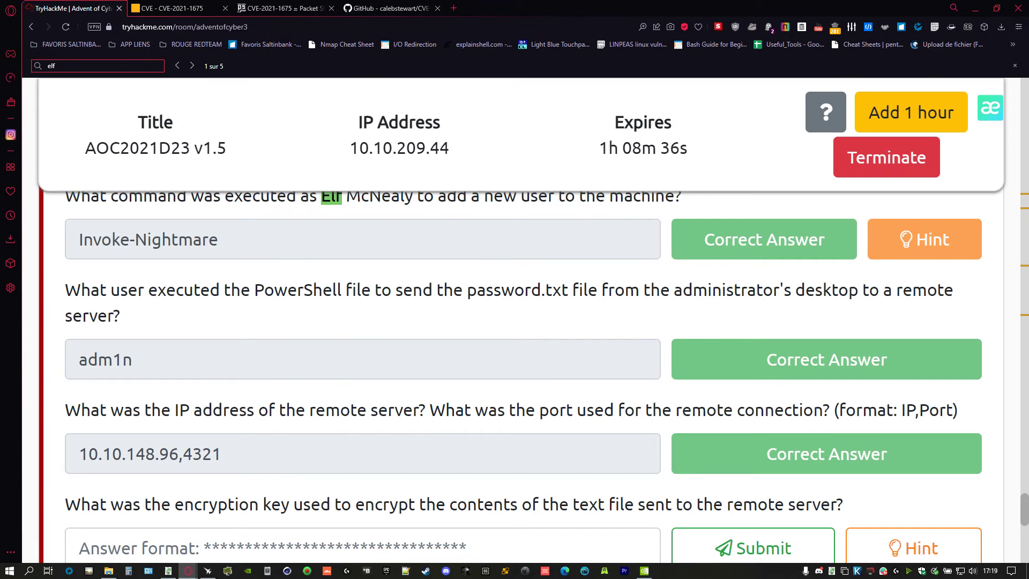
{"action": "scroll", "coordinate": [213, 217], "scroll_direction": "up", "scroll_amount": 2}
{"action": "scroll", "coordinate": [213, 217], "scroll_direction": "down", "scroll_amount": 2}
{"action": "left_click_drag", "start_coordinate": [134, 258], "coordinate": [269, 251]}
{"action": "scroll", "coordinate": [547, 213], "scroll_direction": "up", "scroll_amount": 2}
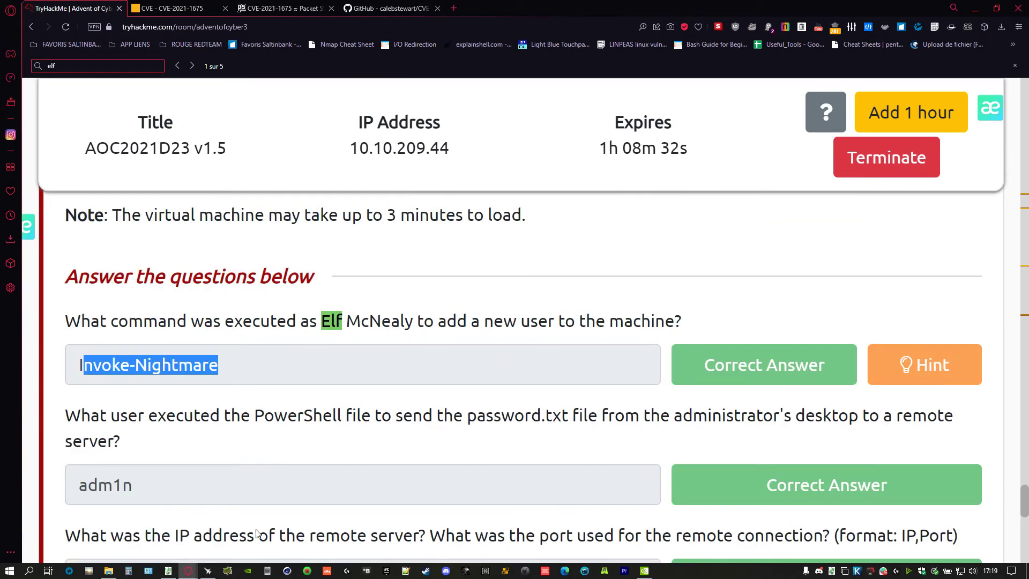
{"action": "left_click_drag", "start_coordinate": [149, 489], "coordinate": [10, 470]}
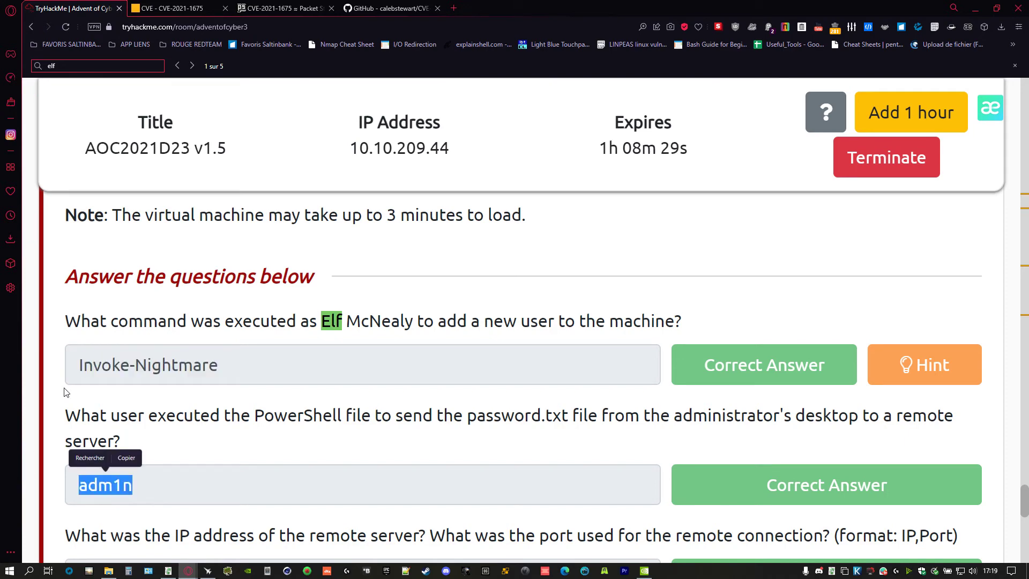
{"action": "scroll", "coordinate": [209, 434], "scroll_direction": "down", "scroll_amount": 2}
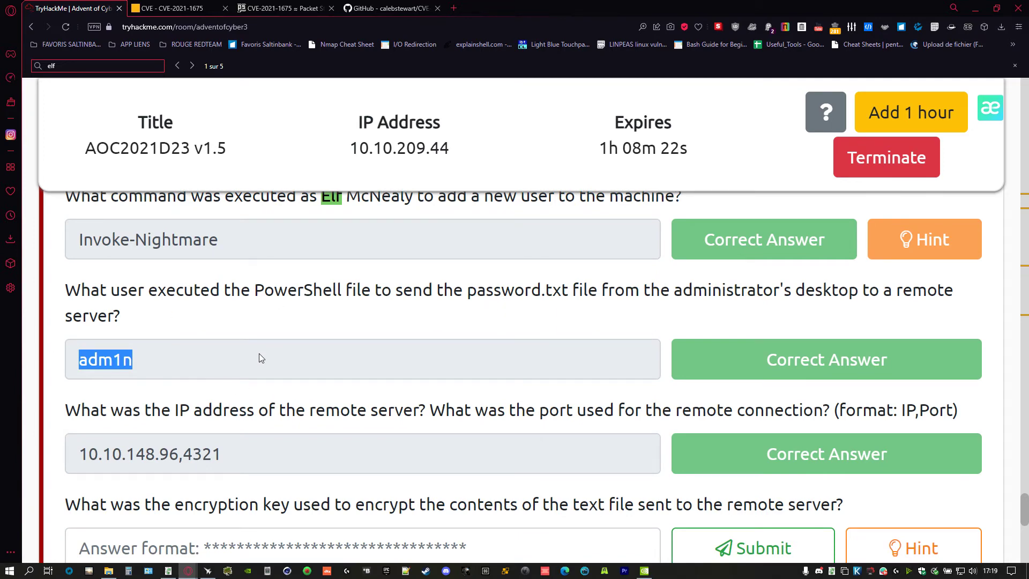
{"action": "key", "text": "alt+Tab"}
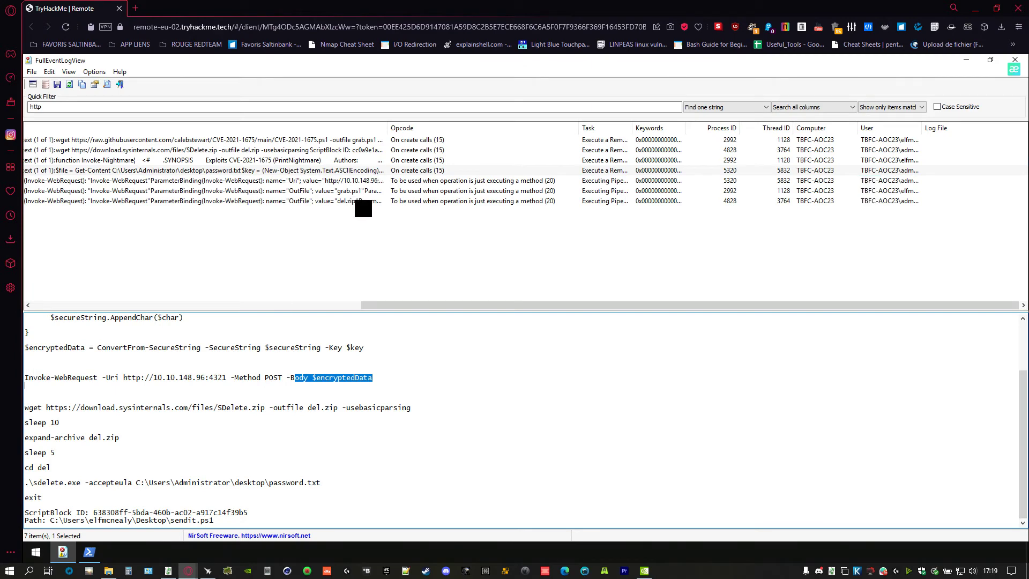
- Move from the Invoke-WebRequest Uri event up to the Invoke-Nightmare script and inspect its NewPassword check
{"action": "left_click", "coordinate": [436, 181]}
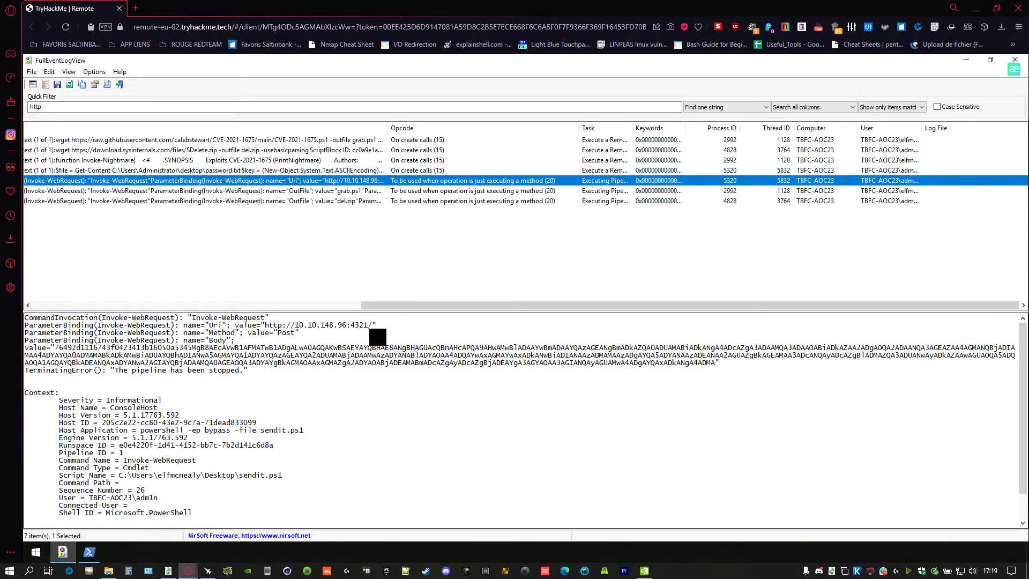
{"action": "key", "text": "Up"}
{"action": "key", "text": "Up"}
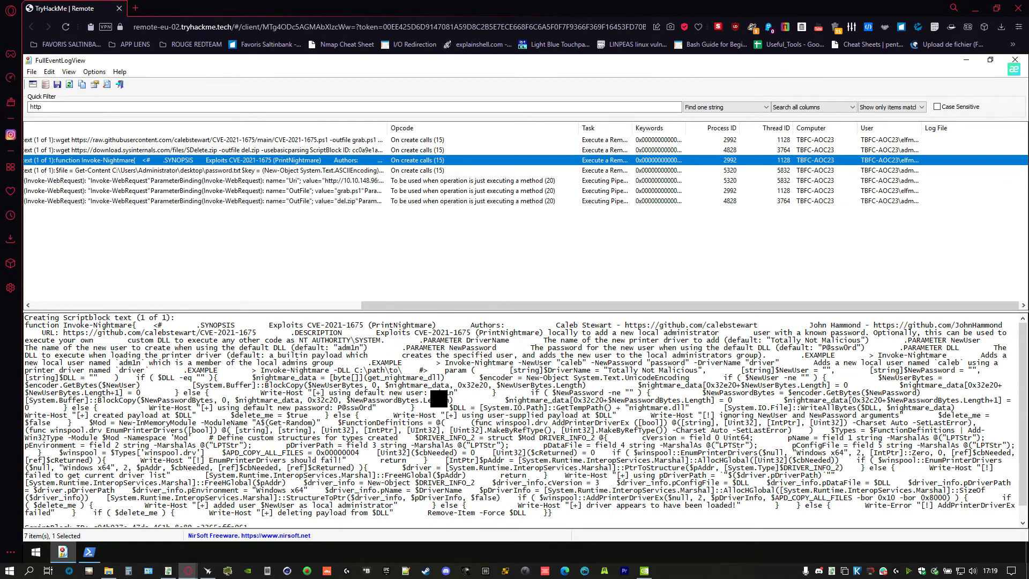
{"action": "left_click", "coordinate": [411, 378]}
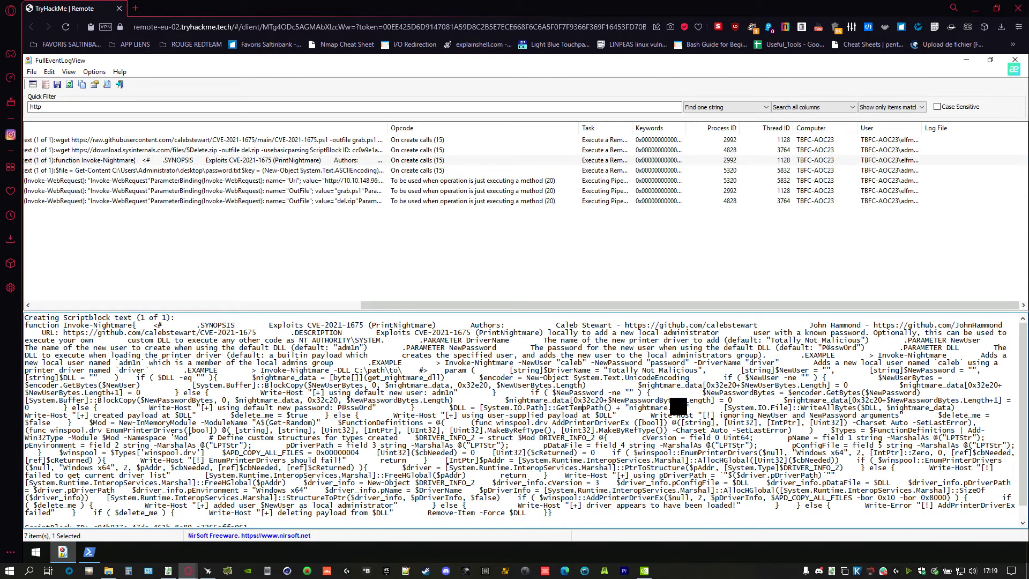
{"action": "left_click", "coordinate": [628, 394]}
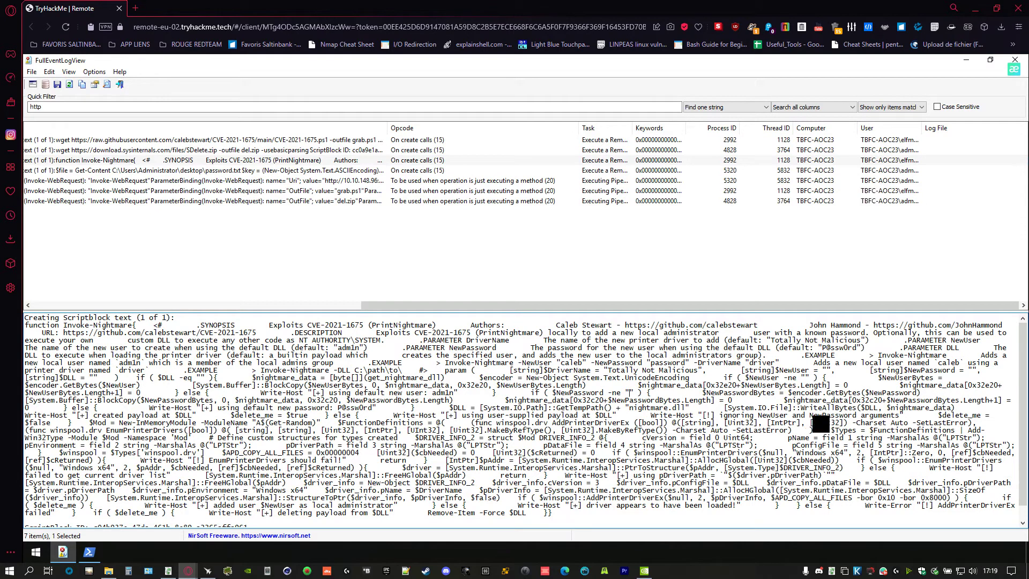
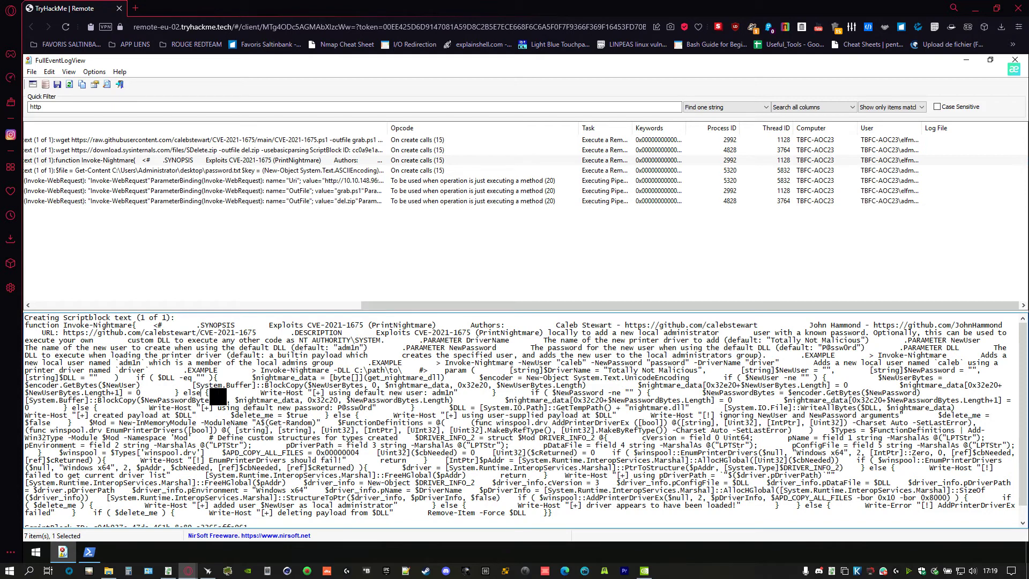
- Search the filtered PowerShell events for 'P', stepping through matches to the del.zip download event
{"action": "key", "text": "ctrl+f"}
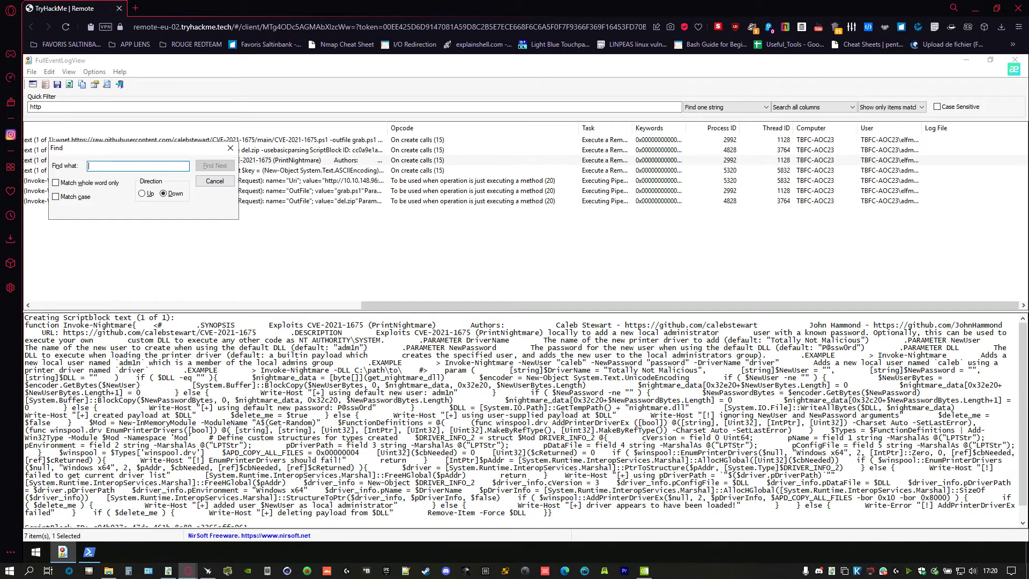
{"action": "type", "text": "P"}
{"action": "key", "text": "Return"}
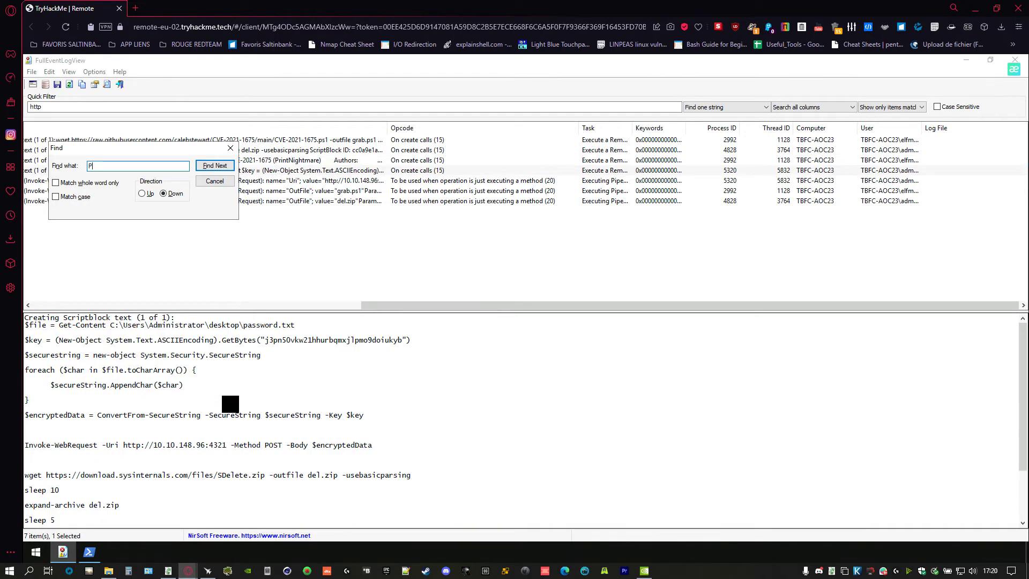
{"action": "key", "text": "Return"}
{"action": "key", "text": "Return"}
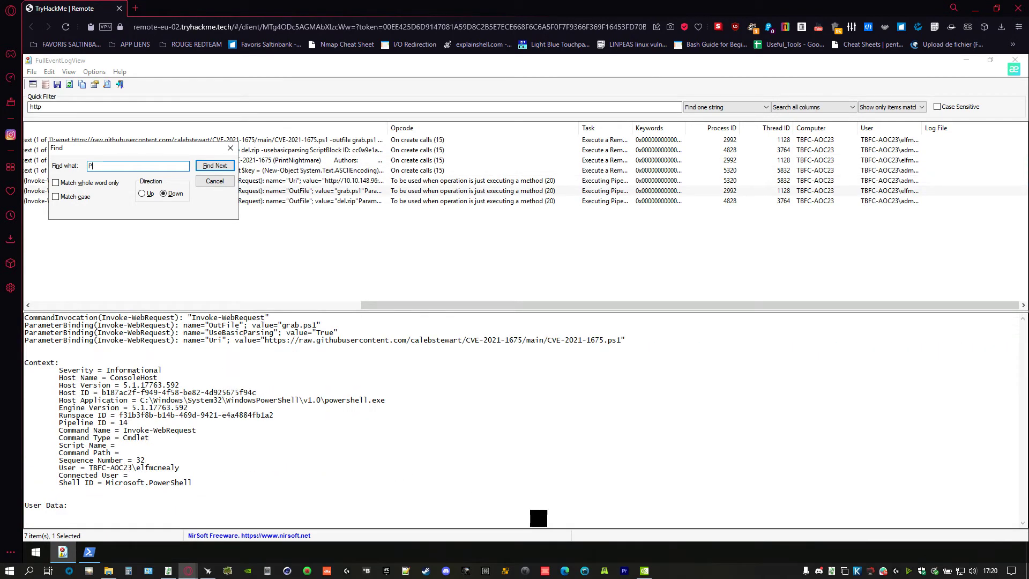
{"action": "key", "text": "Return"}
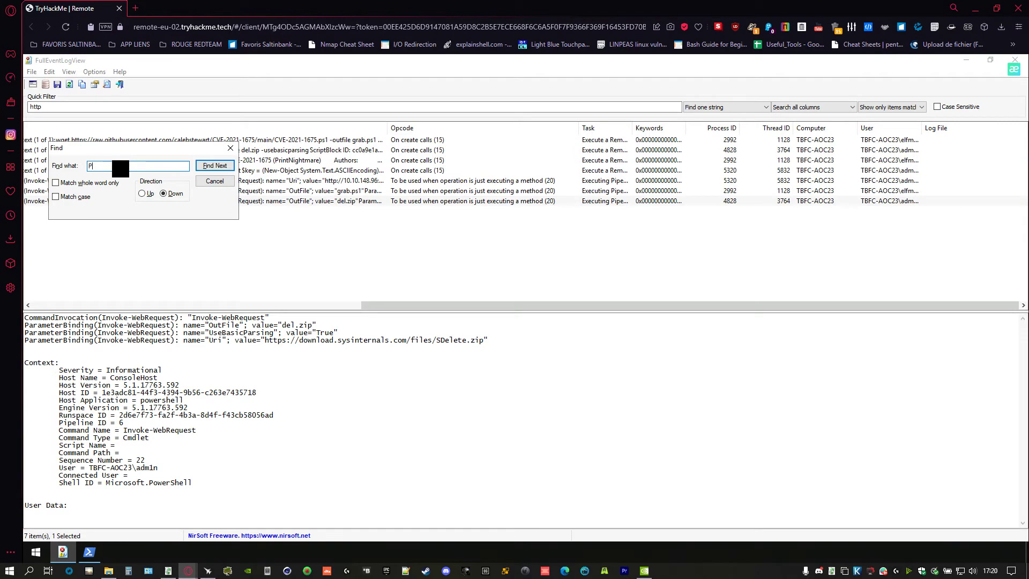
- Search the events for 'password', then return to the TryHackMe Day 23 questions
{"action": "key", "text": "BackSpace"}
{"action": "type", "text": "password"}
{"action": "key", "text": "Return"}
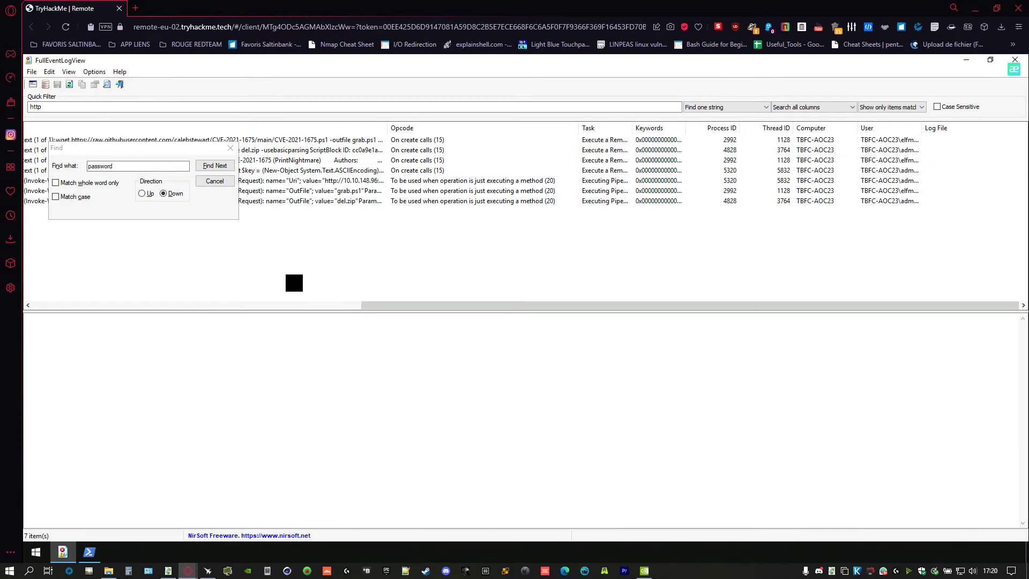
{"action": "key", "text": "alt+Tab"}
{"action": "scroll", "coordinate": [328, 381], "scroll_direction": "down", "scroll_amount": 2}
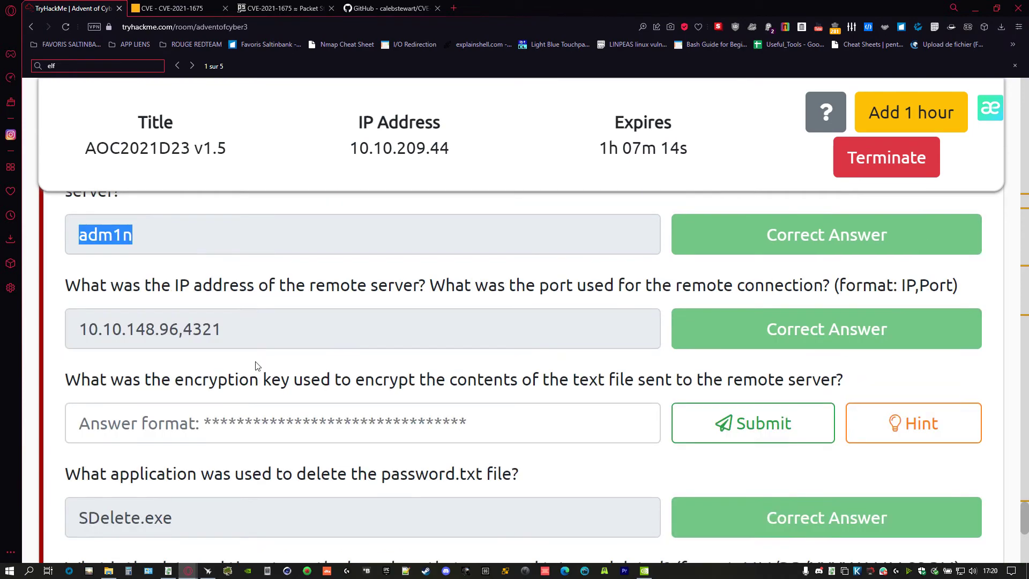
- Submit the encryption key from the logged script's $key line, then begin a 'password' quick filter
{"action": "left_click_drag", "start_coordinate": [219, 365], "coordinate": [572, 369]}
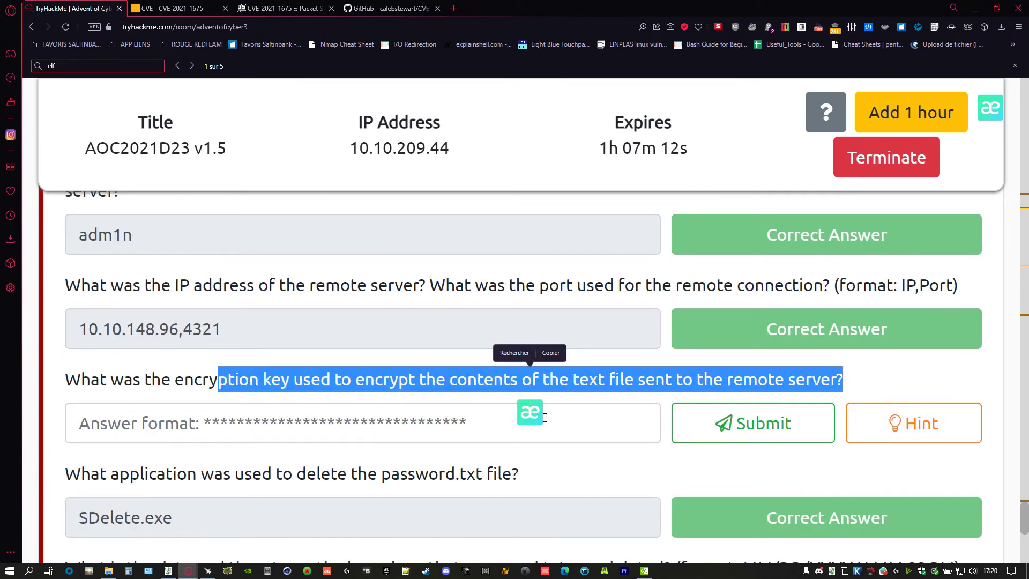
{"action": "left_click", "coordinate": [244, 383]}
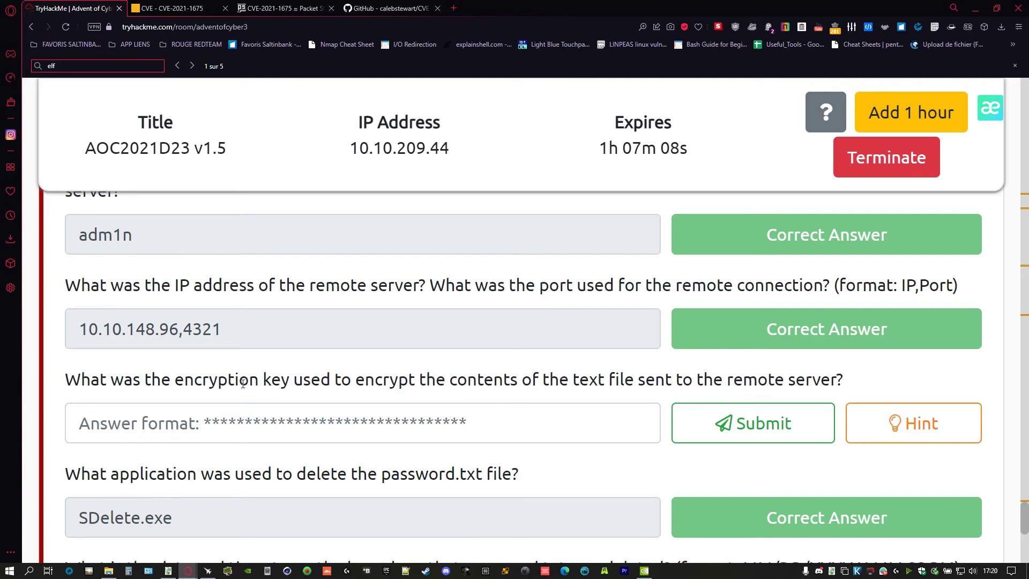
{"action": "key", "text": "alt+Tab"}
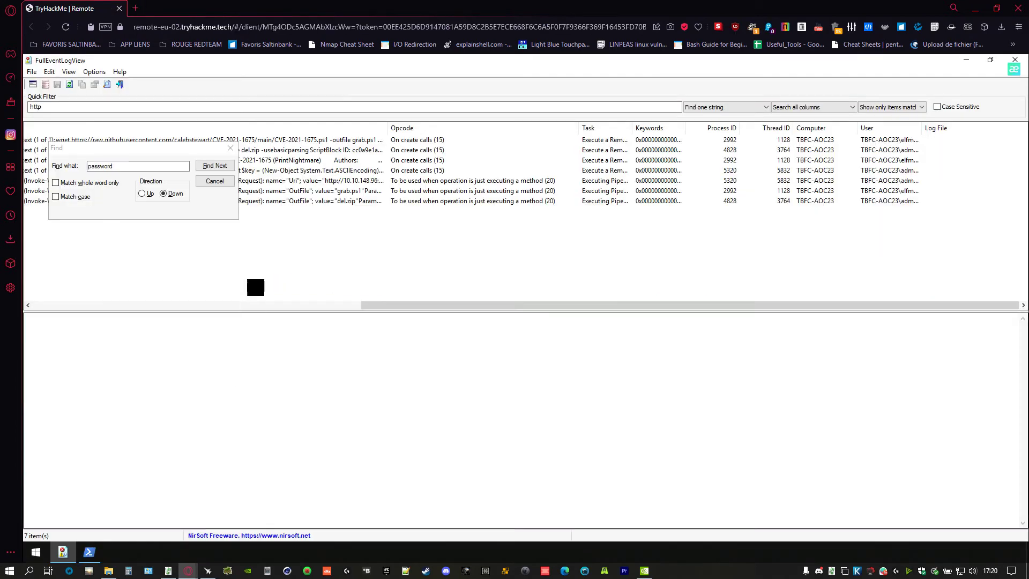
{"action": "left_click", "coordinate": [345, 173]}
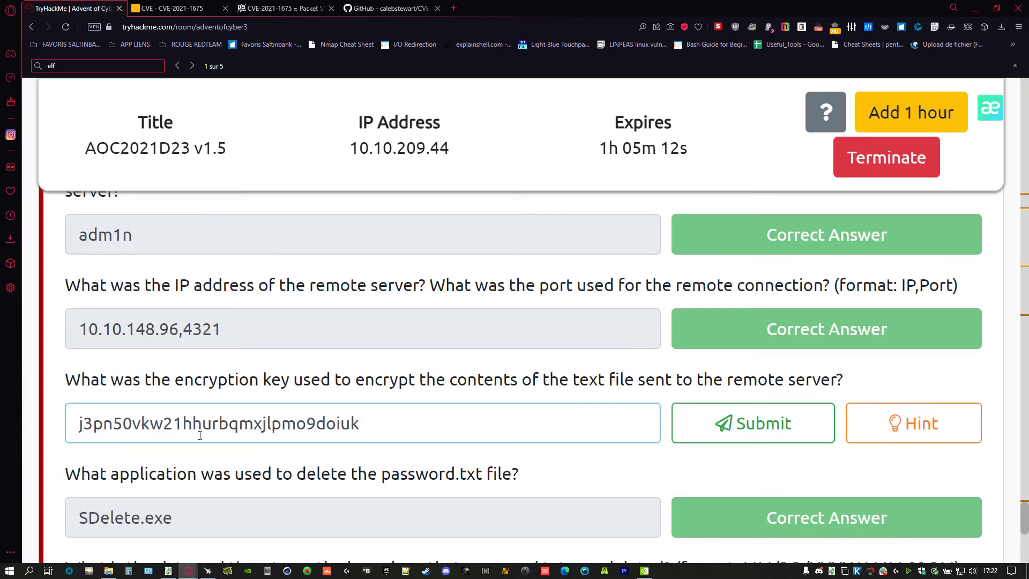
{"action": "type", "text": "yb"}
{"action": "key", "text": "Return"}
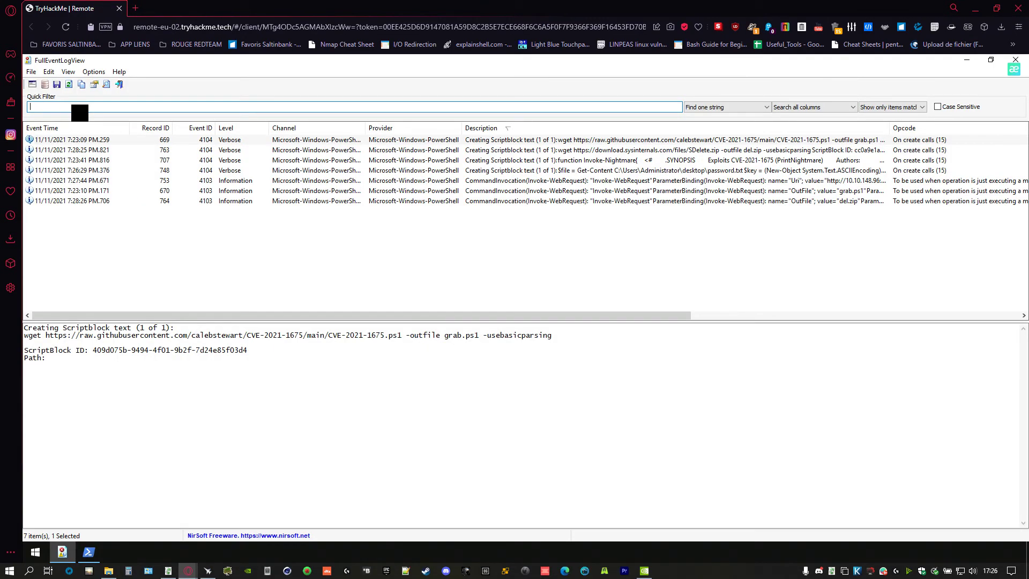
{"action": "type", "text": "password"}
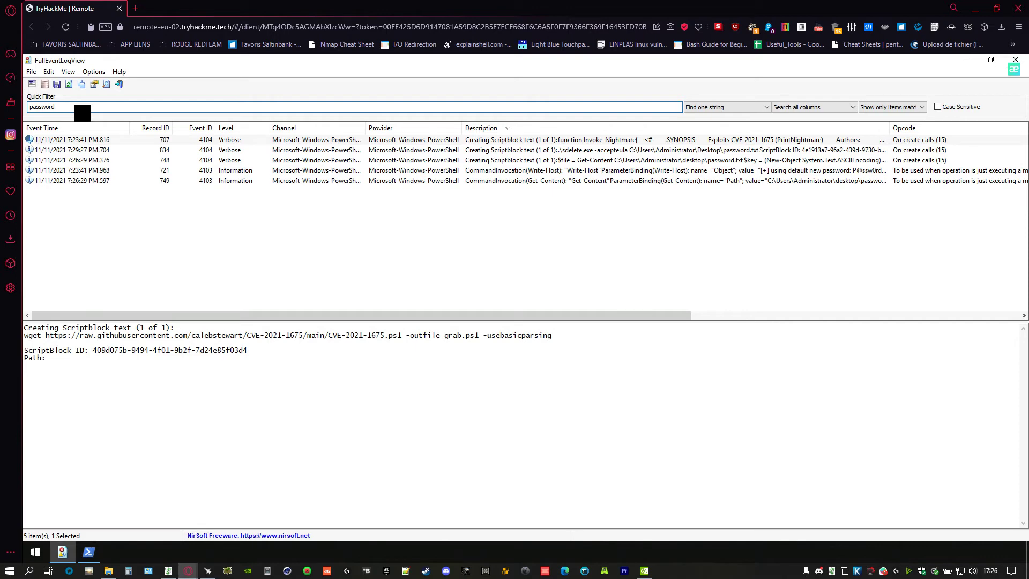
- Open the Record 834 event (11/11/2021 7:29:27 PM) where sdelete.exe deletes password.txt
{"action": "left_click", "coordinate": [592, 141]}
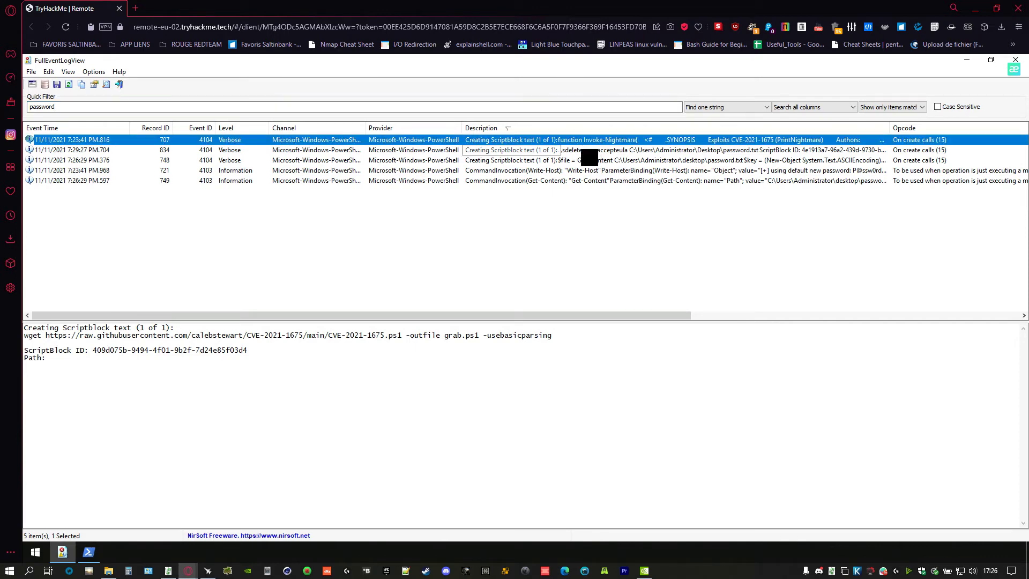
{"action": "left_click", "coordinate": [589, 150]}
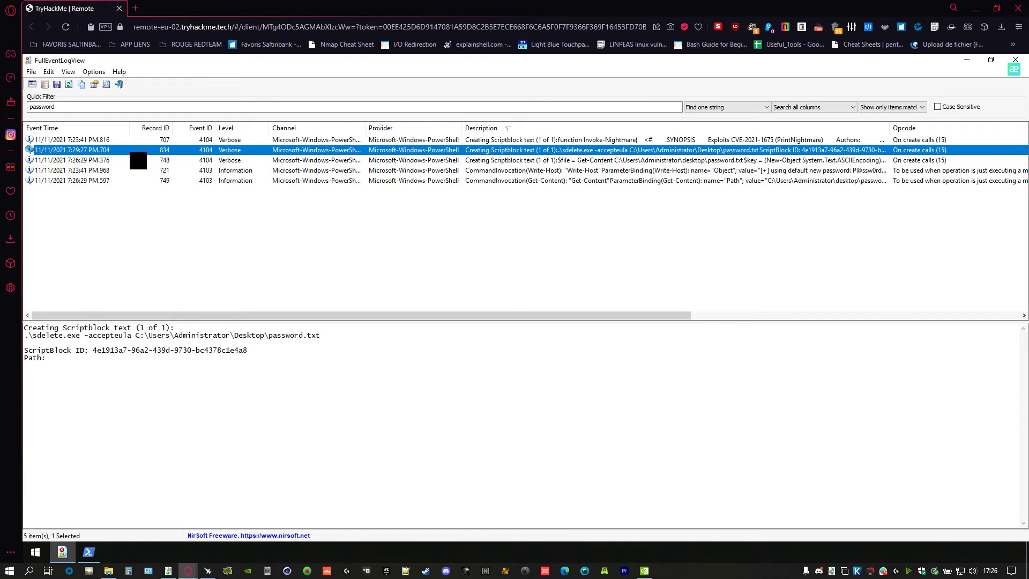
{"action": "key", "text": "super+Tab"}
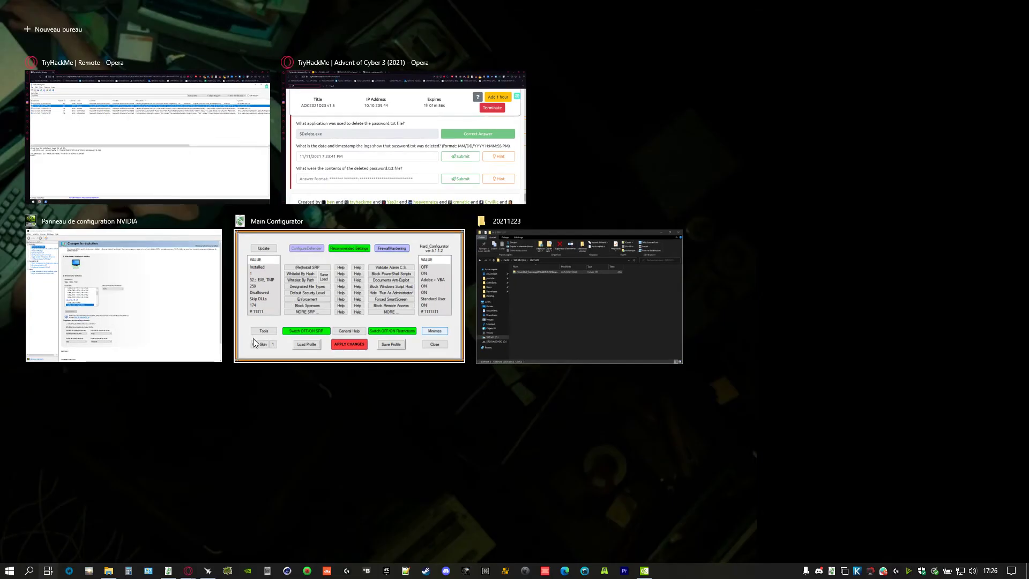
- Correct the deletion-time answer to 11/11/2021 7:29:27 PM and submit it
{"action": "left_click", "coordinate": [340, 165]}
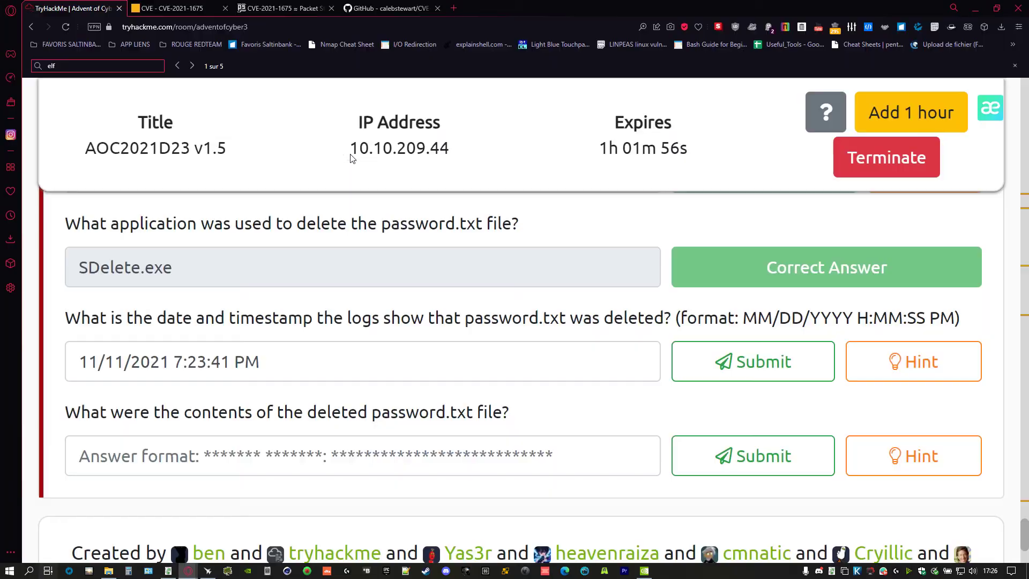
{"action": "left_click", "coordinate": [206, 372]}
{"action": "key", "text": "BackSpace"}
{"action": "type", "text": "9"}
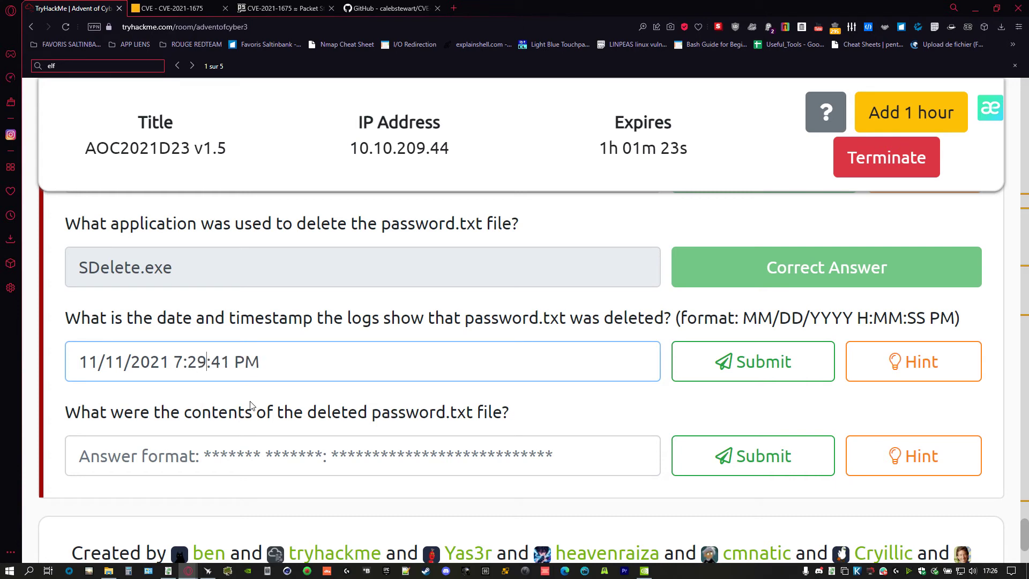
{"action": "key", "text": "Right"}
{"action": "key", "text": "Right"}
{"action": "key", "text": "Right"}
{"action": "key", "text": "BackSpace"}
{"action": "key", "text": "BackSpace"}
{"action": "type", "text": "2"}
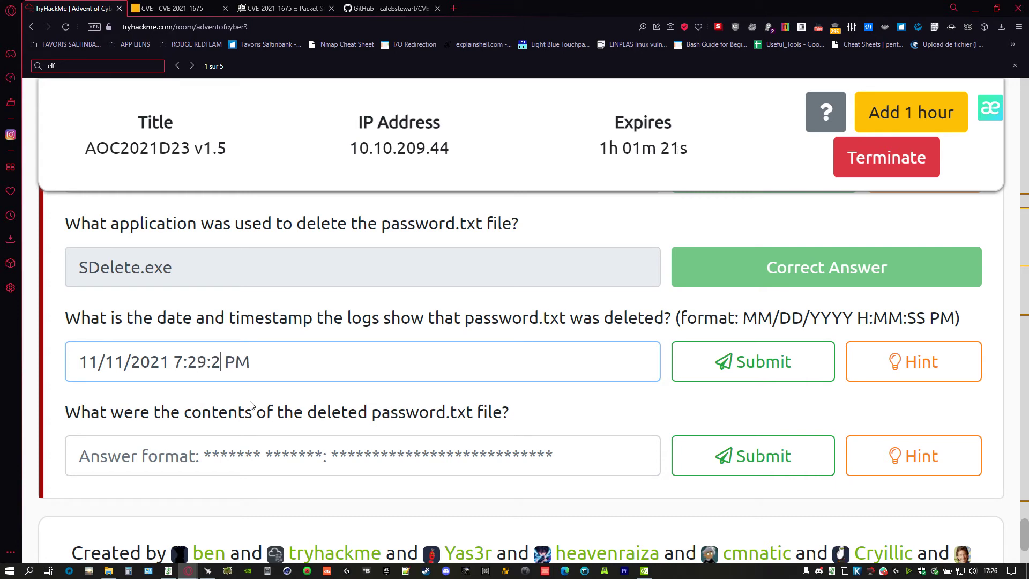
{"action": "type", "text": "7"}
{"action": "key", "text": "Return"}
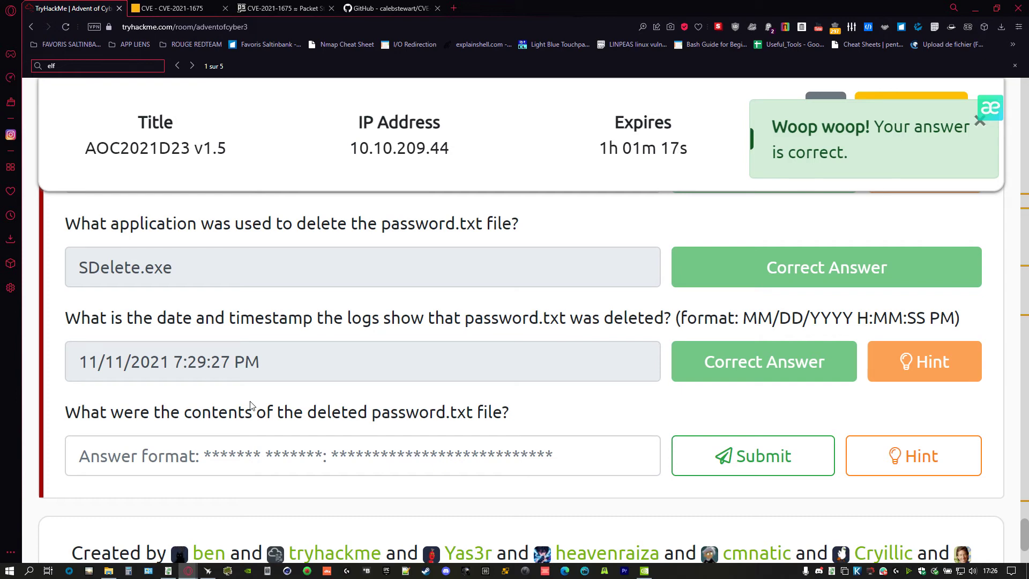
- Check the password.txt Desktop path in the event details, then bring up the decryptor script in Notepad
{"action": "key", "text": "alt+Tab"}
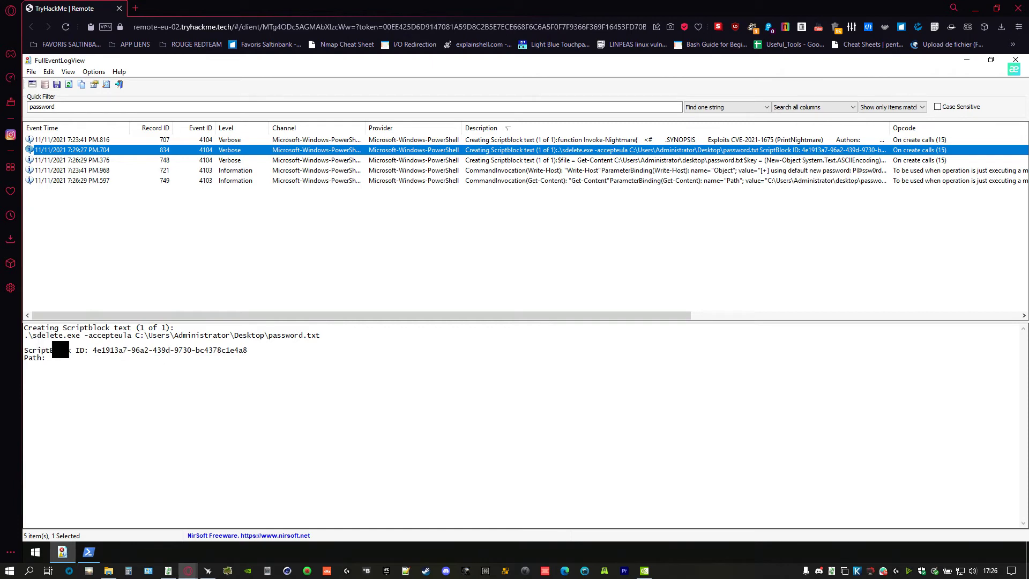
{"action": "left_click", "coordinate": [74, 335]}
{"action": "left_click", "coordinate": [263, 336]}
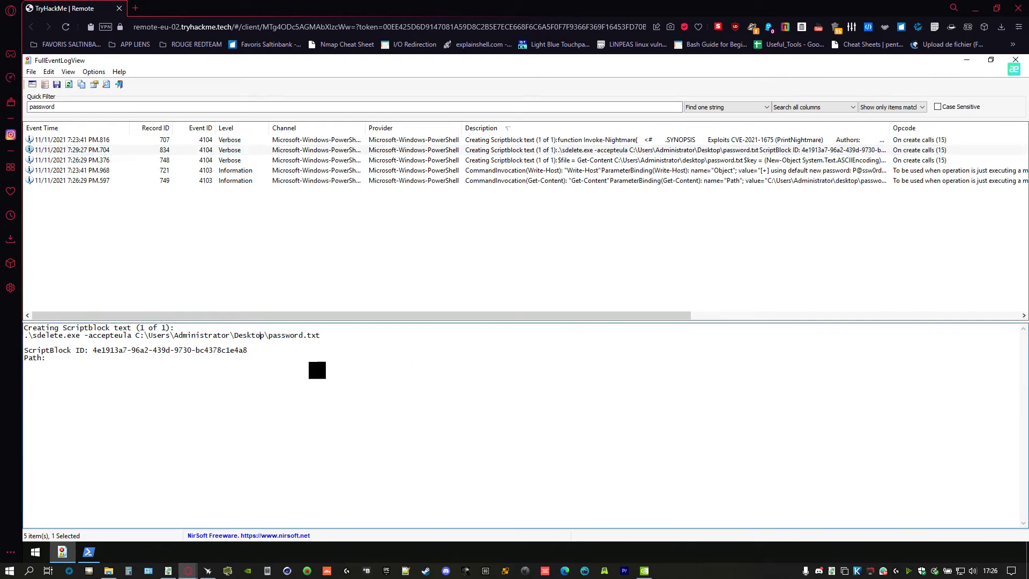
{"action": "key", "text": "alt+Tab"}
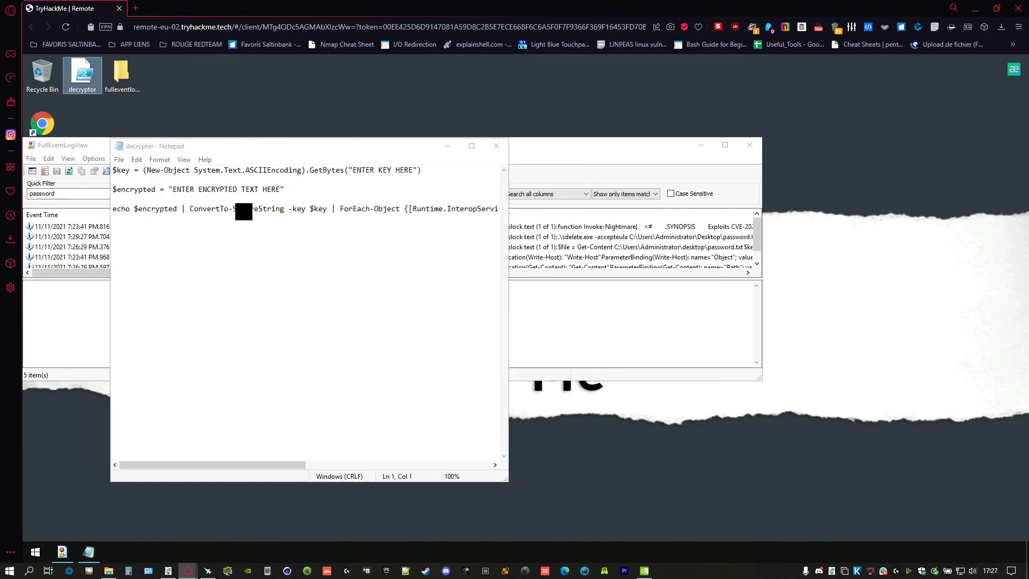
{"action": "left_click_drag", "start_coordinate": [263, 189], "coordinate": [268, 190]}
{"action": "left_click", "coordinate": [267, 189]}
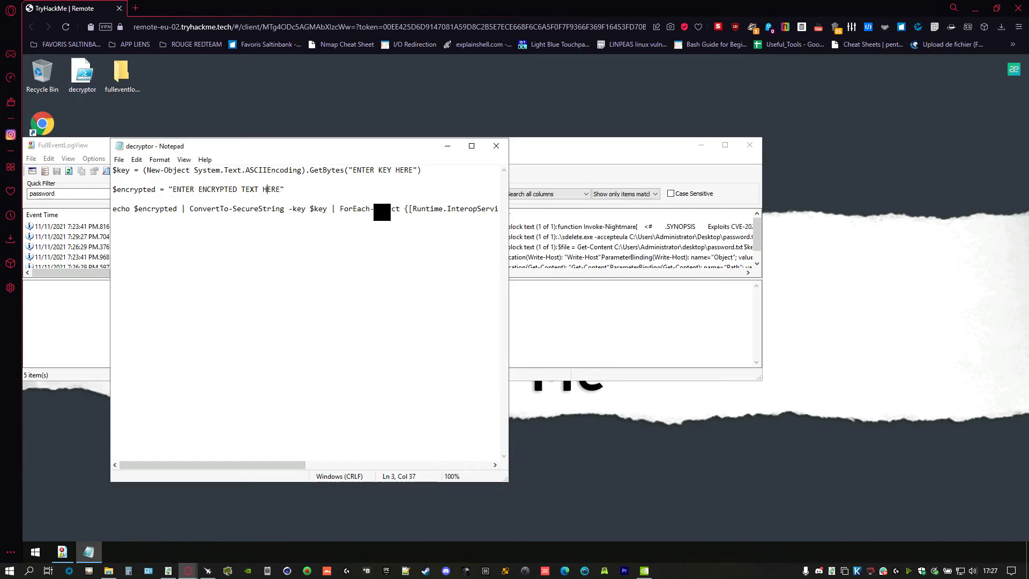
{"action": "key", "text": "Up"}
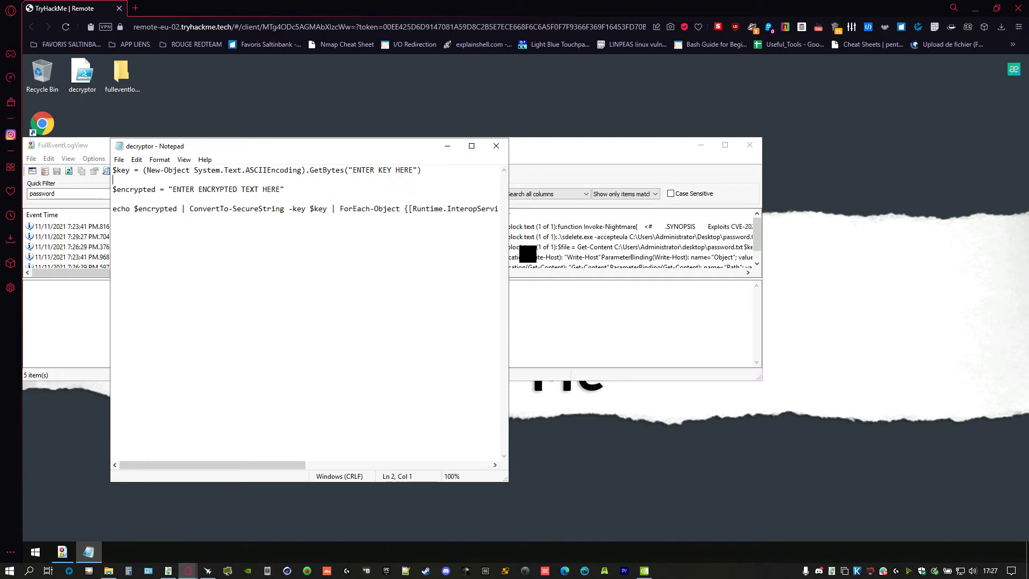
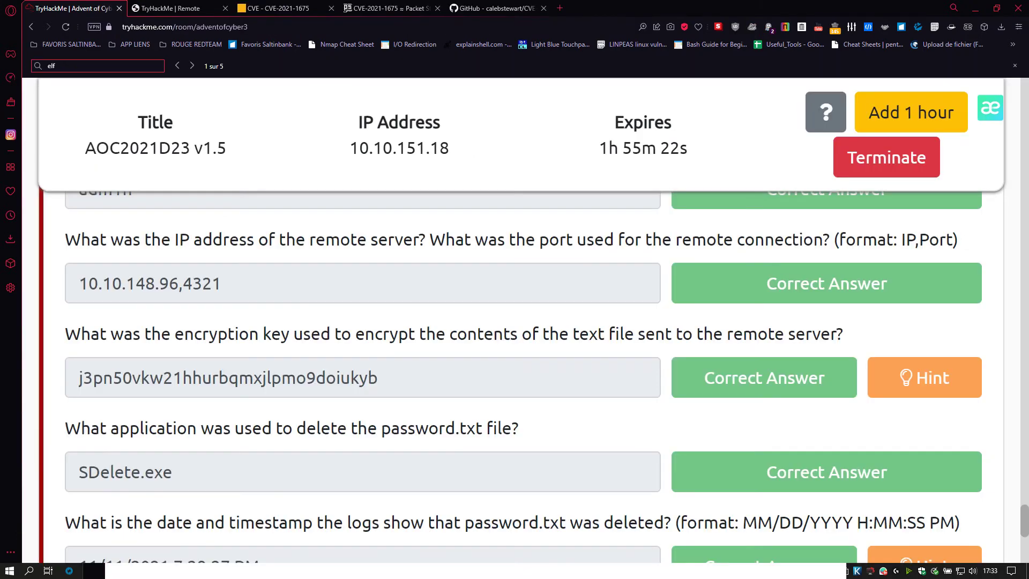
- Close the duplicate 'TryHackMe | Remote' Opera window to return to the Day 23 room page
{"action": "key", "text": "alt+Tab"}
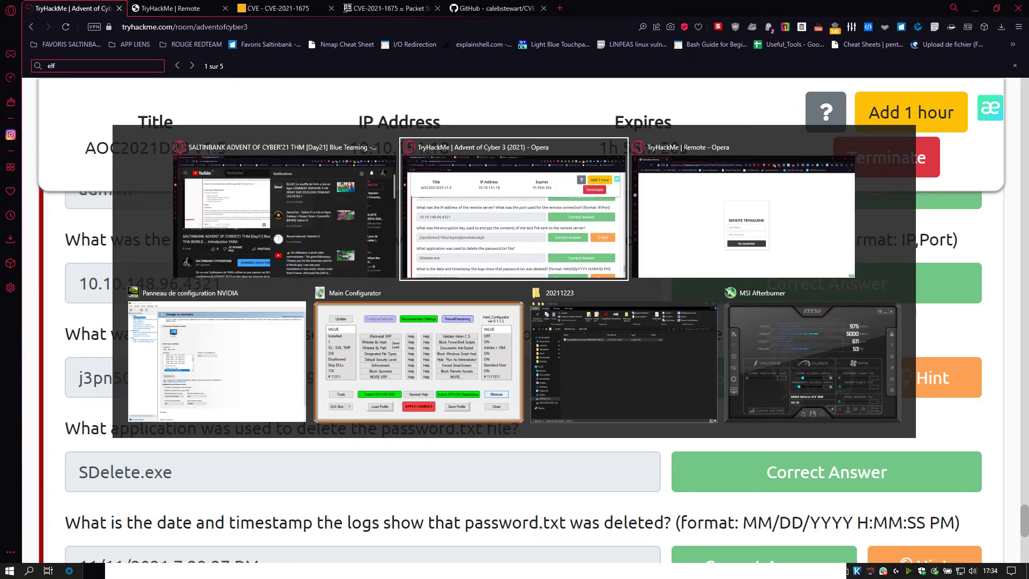
{"action": "key", "text": "alt+Tab"}
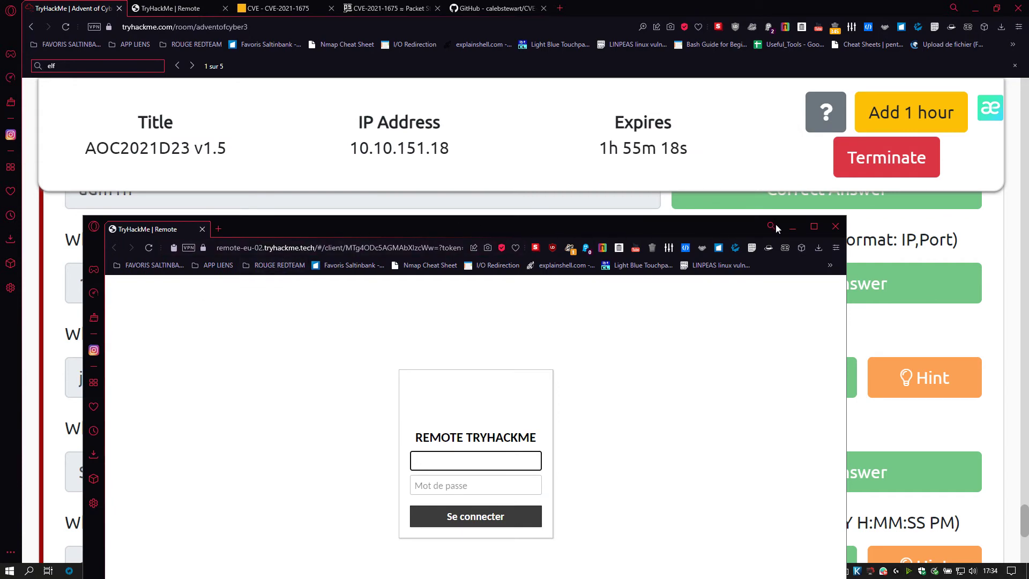
{"action": "left_click", "coordinate": [836, 226]}
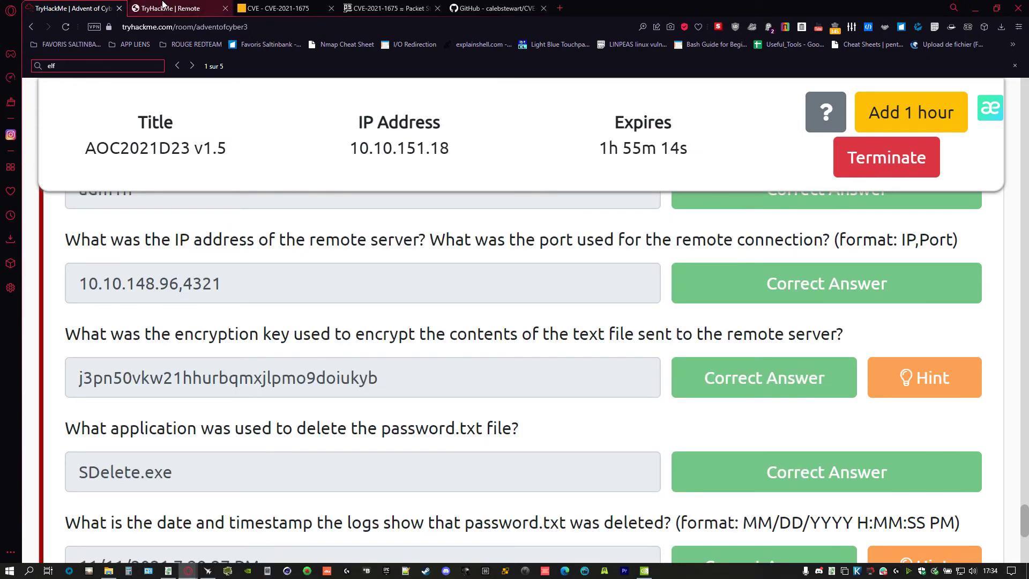
- Bring the decryptor script forward on the remote desktop and select its 'ENTER KEY HERE' placeholder
{"action": "left_click", "coordinate": [171, 9]}
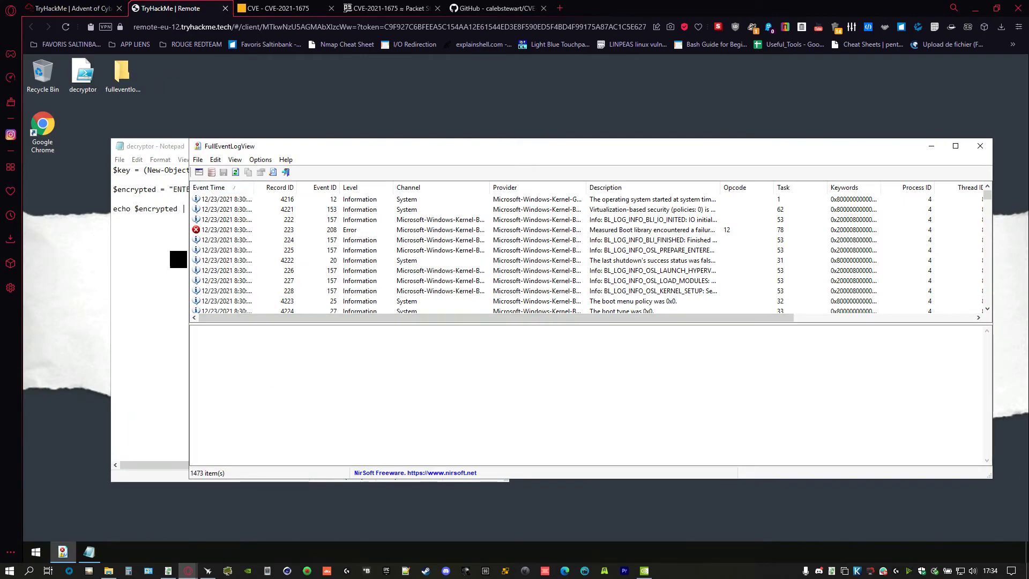
{"action": "left_click", "coordinate": [177, 259]}
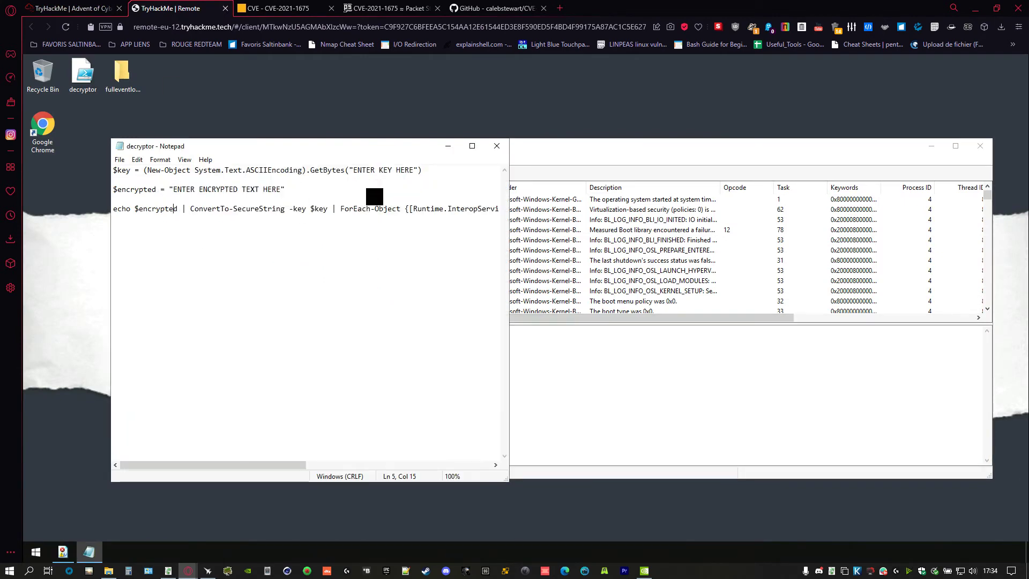
{"action": "left_click", "coordinate": [412, 170]}
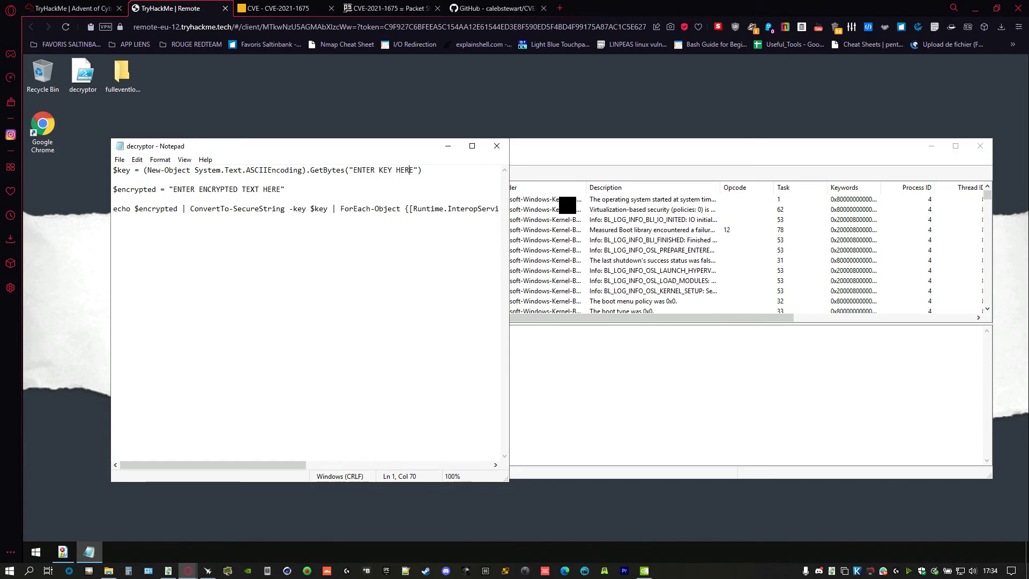
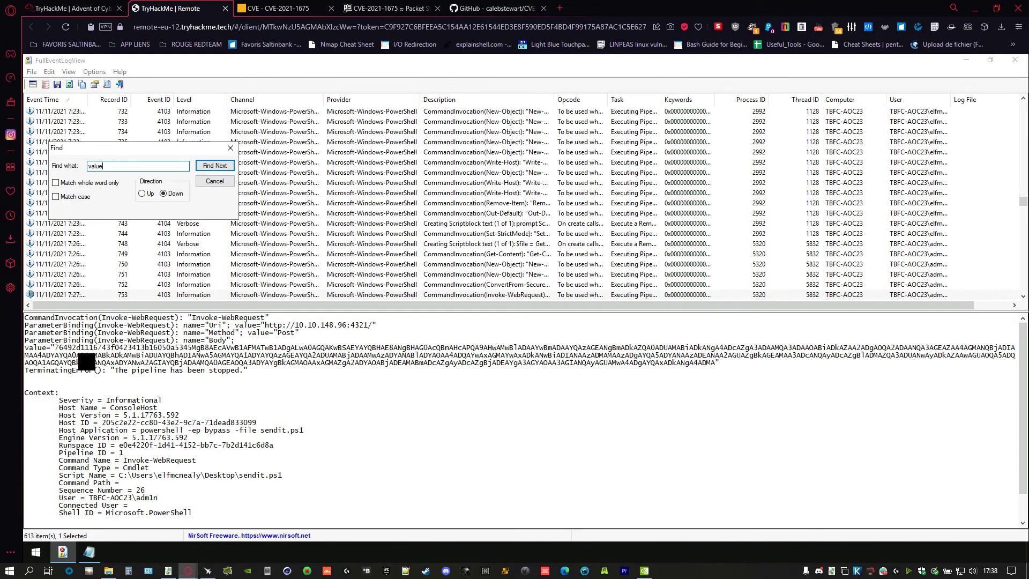
- Select the encrypted Body value of the logged web request in FullEventLogView's detail pane
{"action": "left_click_drag", "start_coordinate": [59, 347], "coordinate": [706, 369]}
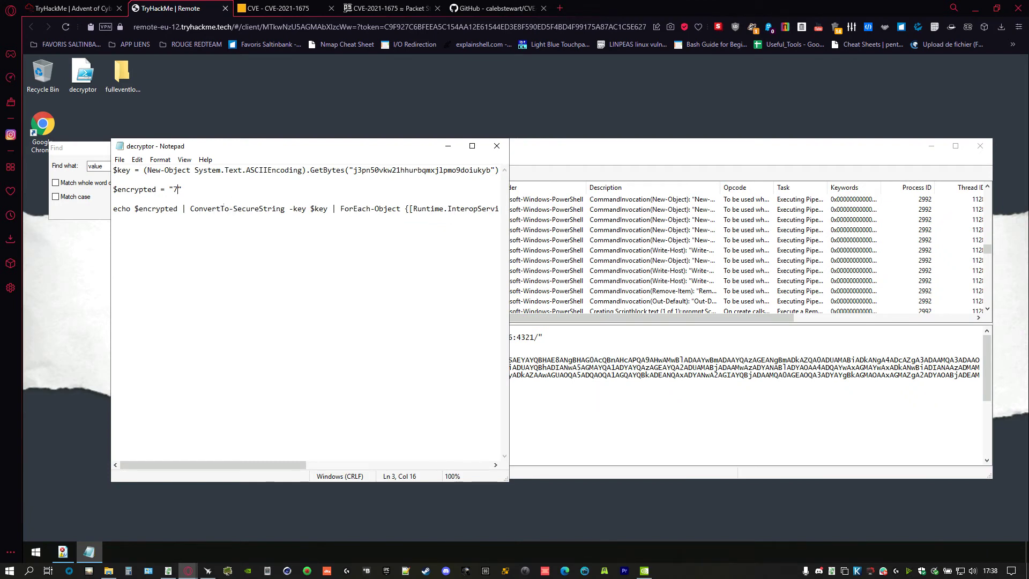
- Paste the copied encrypted Body value between the quotes of $encrypted in the decryptor script
{"action": "key", "text": "ctrl+v"}
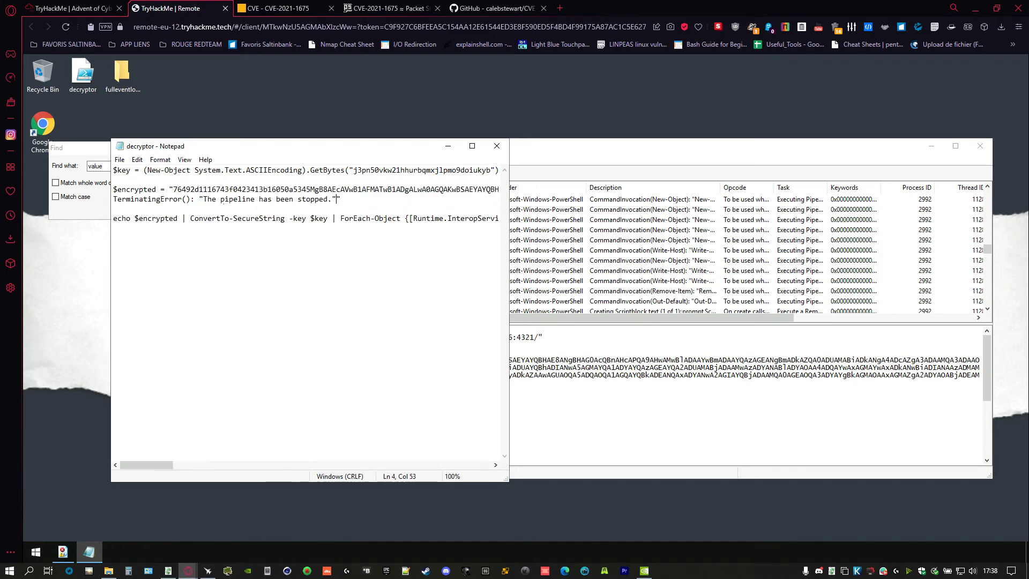
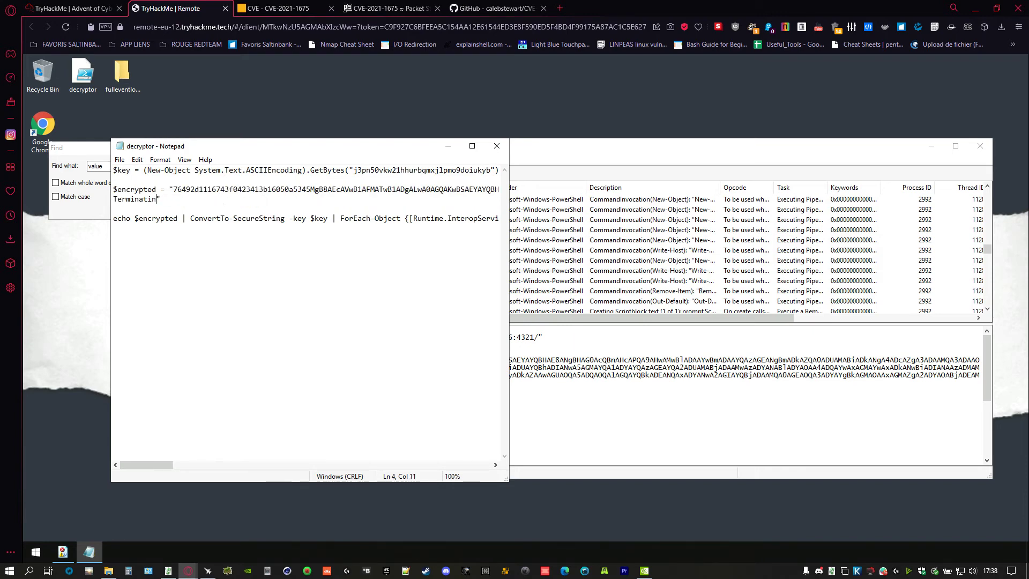
- Strip the stray characters after the encrypted string, save decryptor.ps1, and close Notepad
{"action": "key", "text": "BackSpace"}
{"action": "key", "text": "BackSpace"}
{"action": "key", "text": "BackSpace"}
{"action": "key", "text": "BackSpace"}
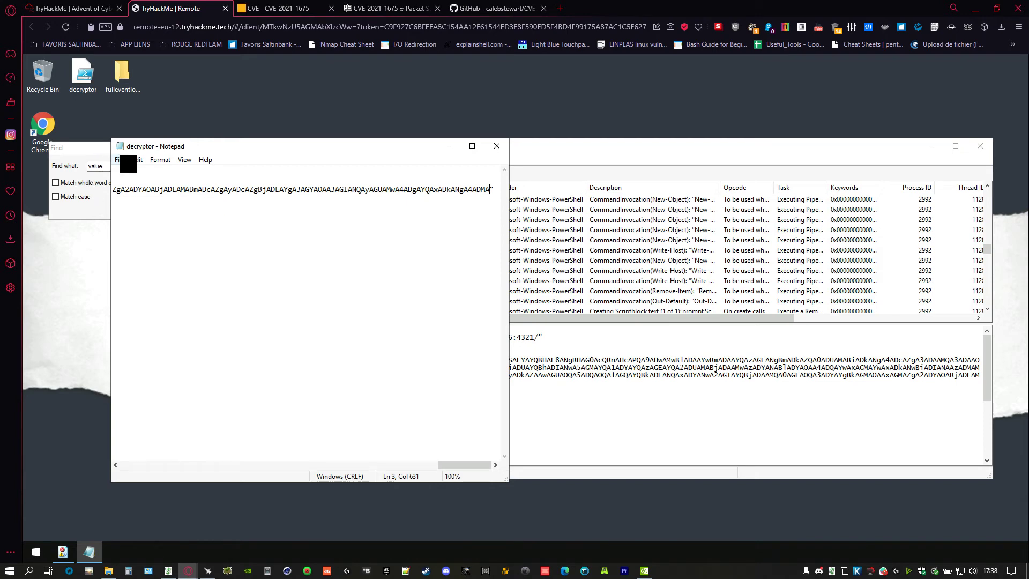
{"action": "left_click", "coordinate": [137, 159]}
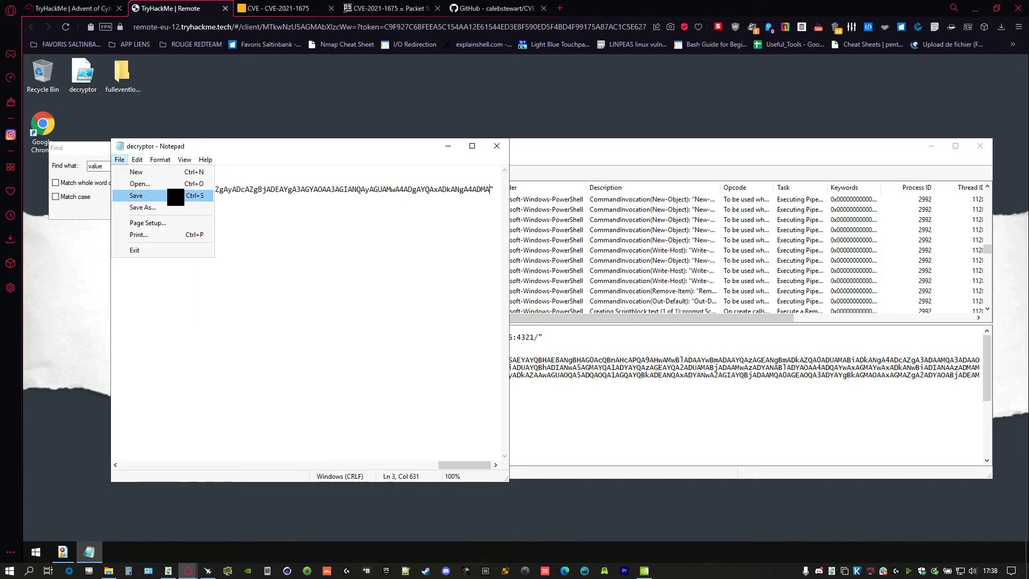
{"action": "left_click", "coordinate": [543, 164]}
{"action": "left_click", "coordinate": [497, 146]}
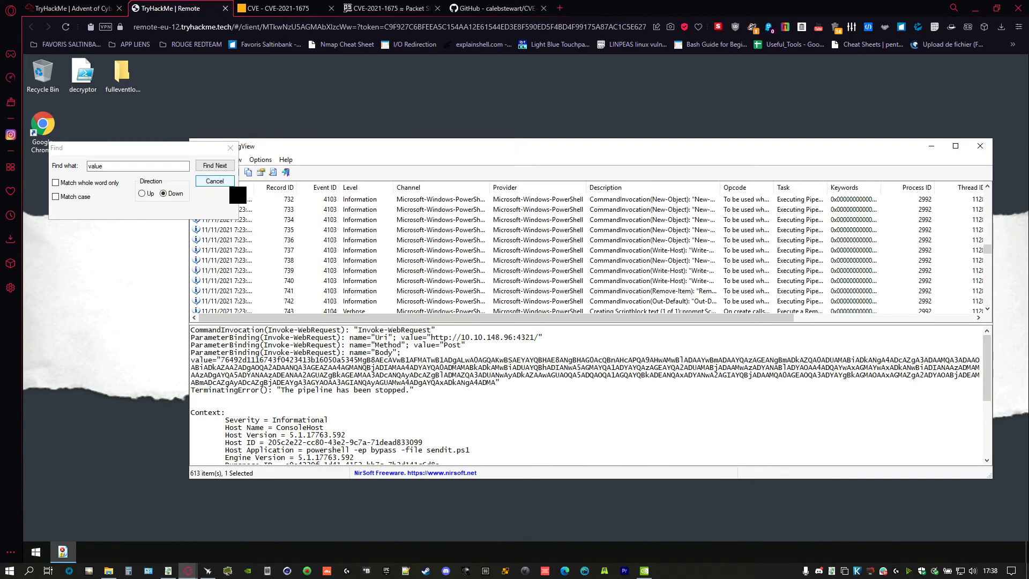
- Open an administrator Windows PowerShell and change into the Desktop folder
{"action": "left_click", "coordinate": [230, 147]}
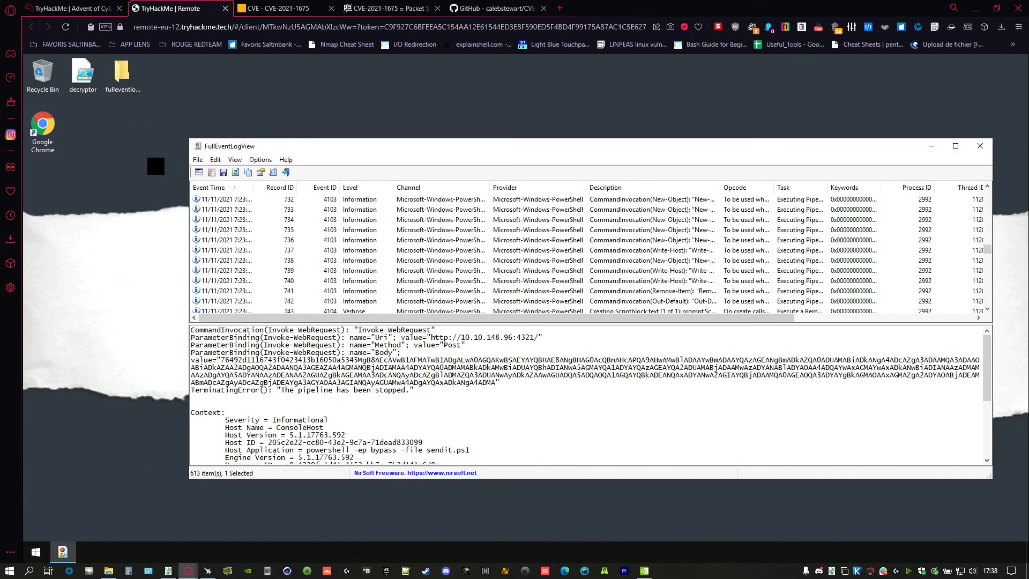
{"action": "right_click", "coordinate": [35, 551]}
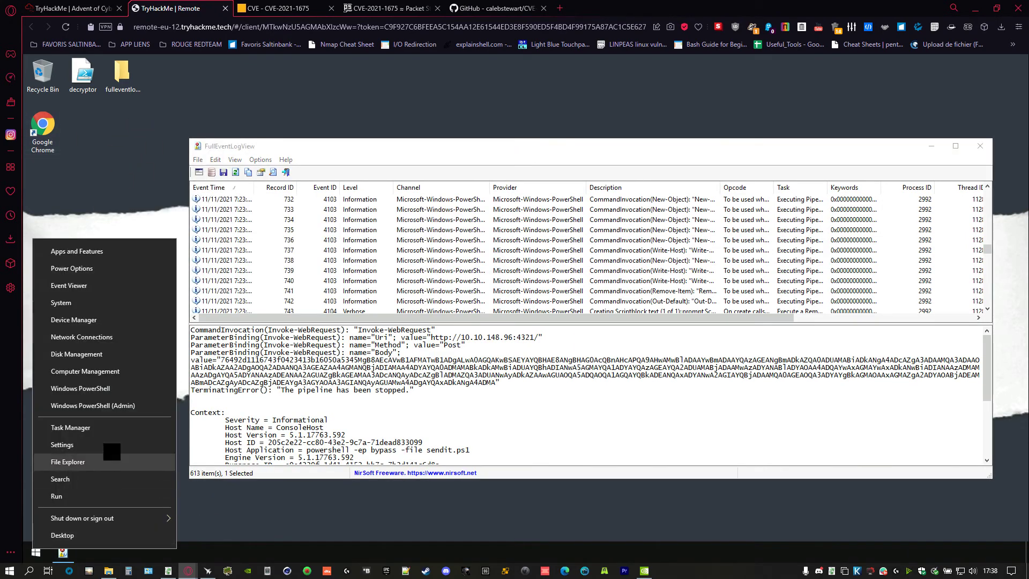
{"action": "left_click", "coordinate": [141, 411]}
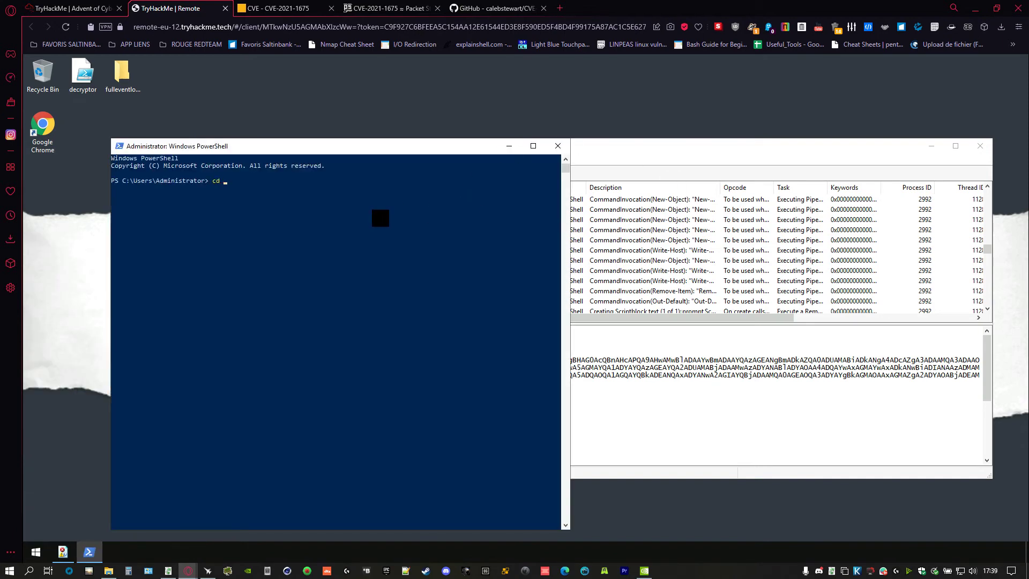
{"action": "type", "text": "cd D"}
{"action": "key", "text": "Tab"}
{"action": "key", "text": "Return"}
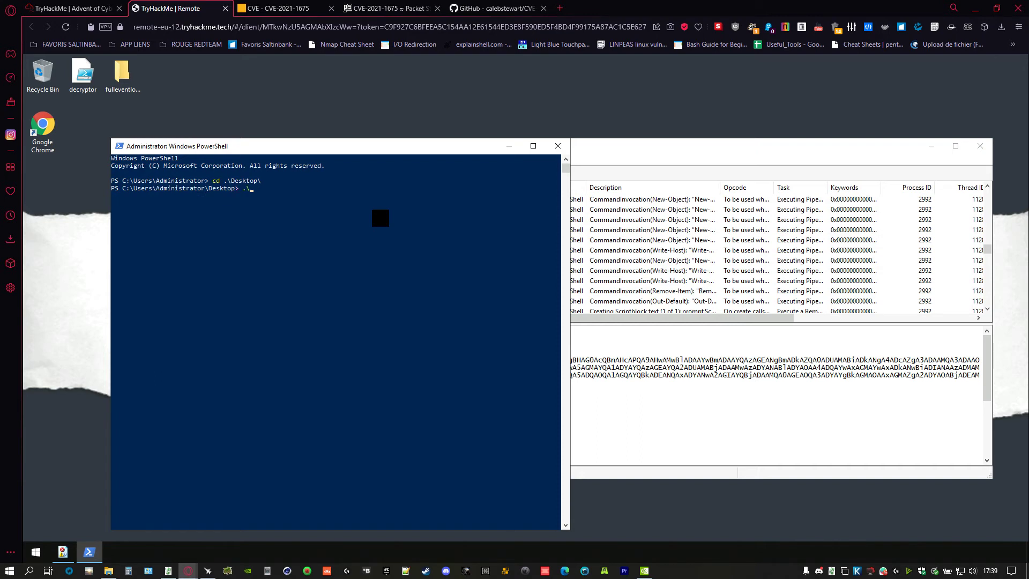
- Run .\decryptor.ps1 and copy the decoded Mission Control password it prints
{"action": "type", "text": ".\\d"}
{"action": "key", "text": "Tab"}
{"action": "key", "text": "Return"}
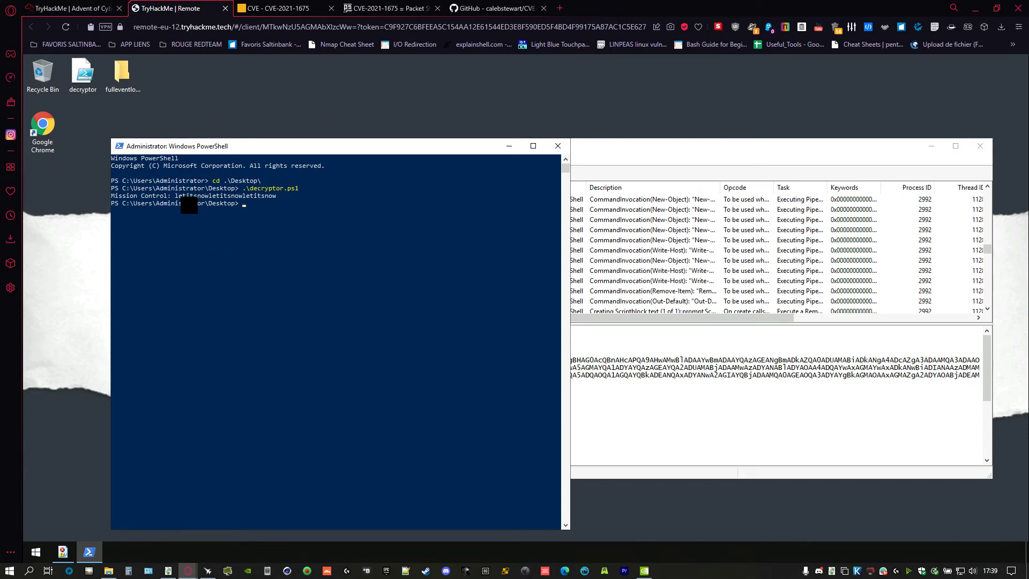
{"action": "left_click_drag", "start_coordinate": [175, 195], "coordinate": [272, 195]}
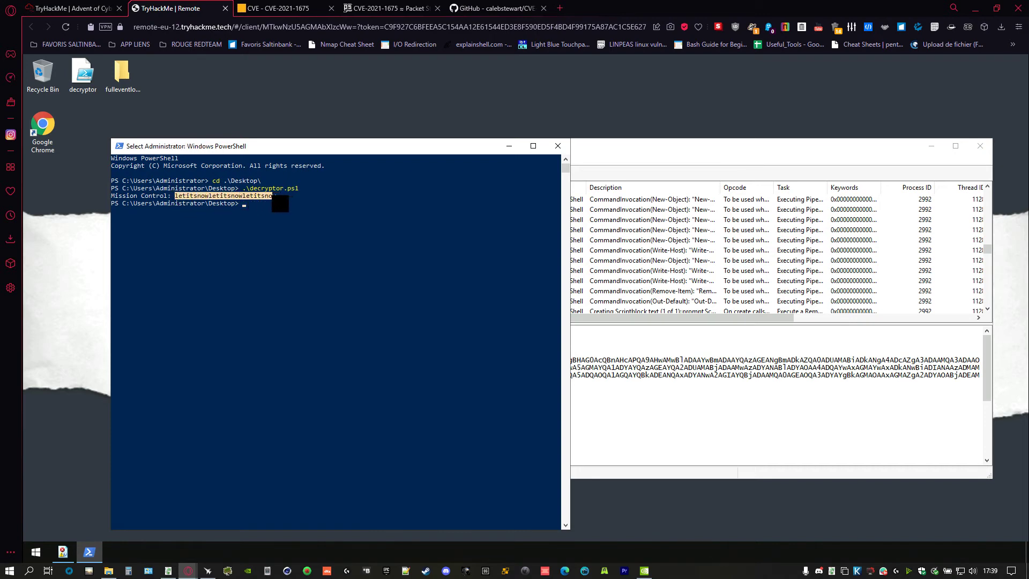
{"action": "right_click", "coordinate": [273, 197]}
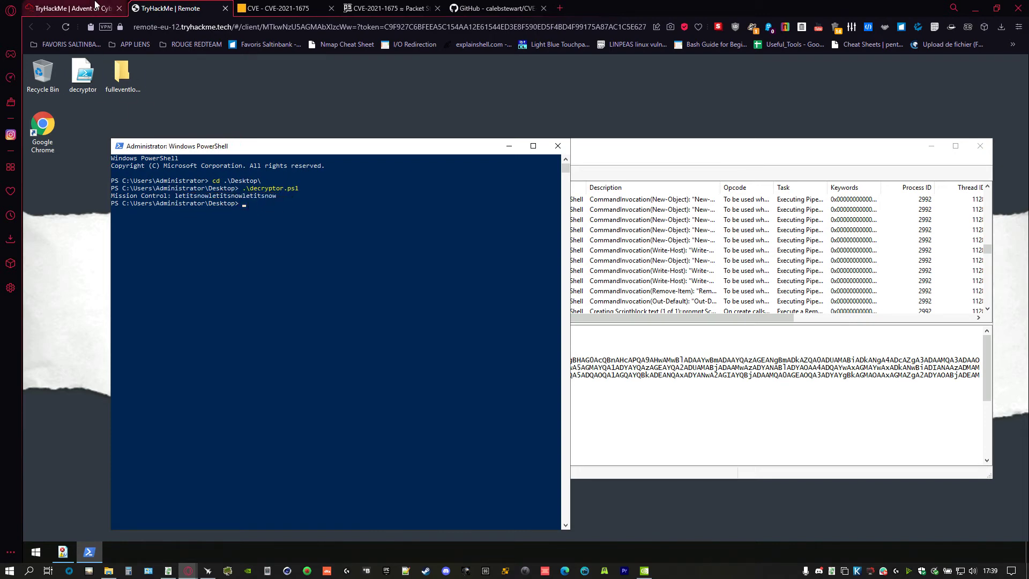
- Submit 'Mission Control:' plus the pasted decoded password as the password.txt answer, then return to the remote desktop
{"action": "left_click", "coordinate": [73, 8]}
{"action": "left_click", "coordinate": [132, 408]}
{"action": "type", "text": "letitsnowletitsnowletitsnow"}
{"action": "key", "text": "Home"}
{"action": "type", "text": "Mission Control:"}
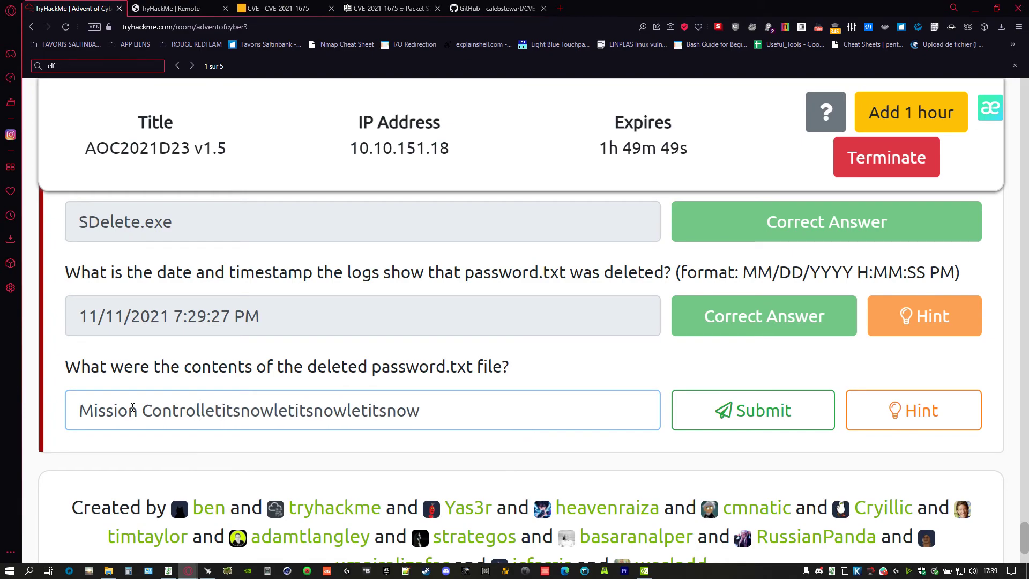
{"action": "key", "text": "Return"}
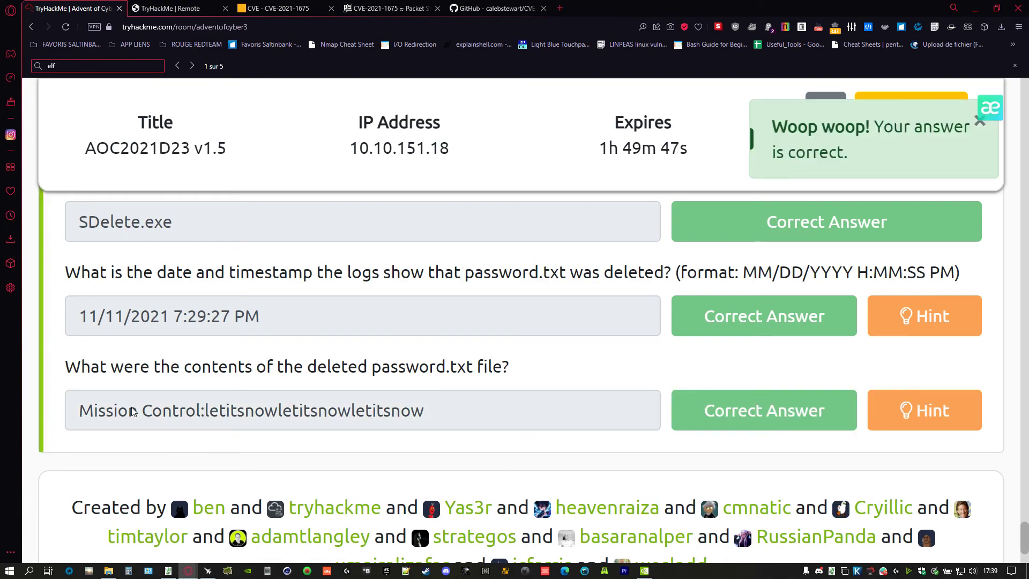
{"action": "scroll", "coordinate": [133, 410], "scroll_direction": "up", "scroll_amount": 5}
{"action": "scroll", "coordinate": [133, 411], "scroll_direction": "up", "scroll_amount": 15}
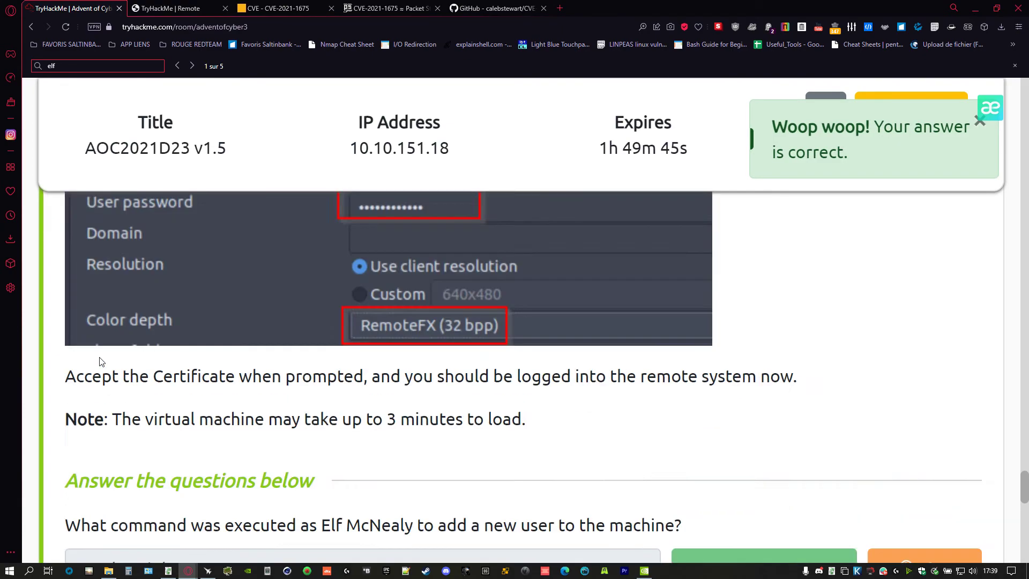
{"action": "scroll", "coordinate": [99, 362], "scroll_direction": "down", "scroll_amount": 5}
{"action": "scroll", "coordinate": [99, 361], "scroll_direction": "down", "scroll_amount": 10}
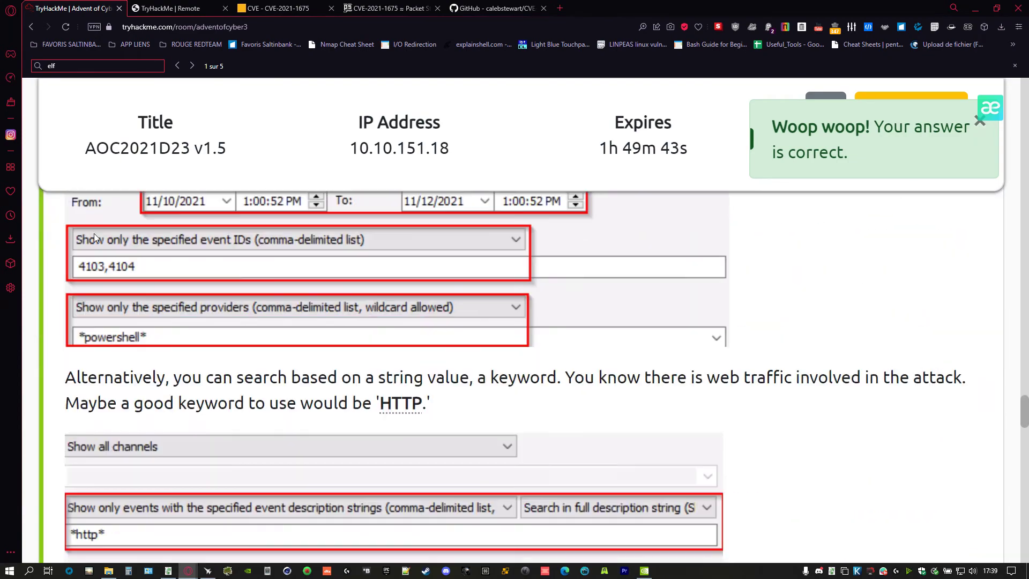
{"action": "left_click", "coordinate": [171, 8]}
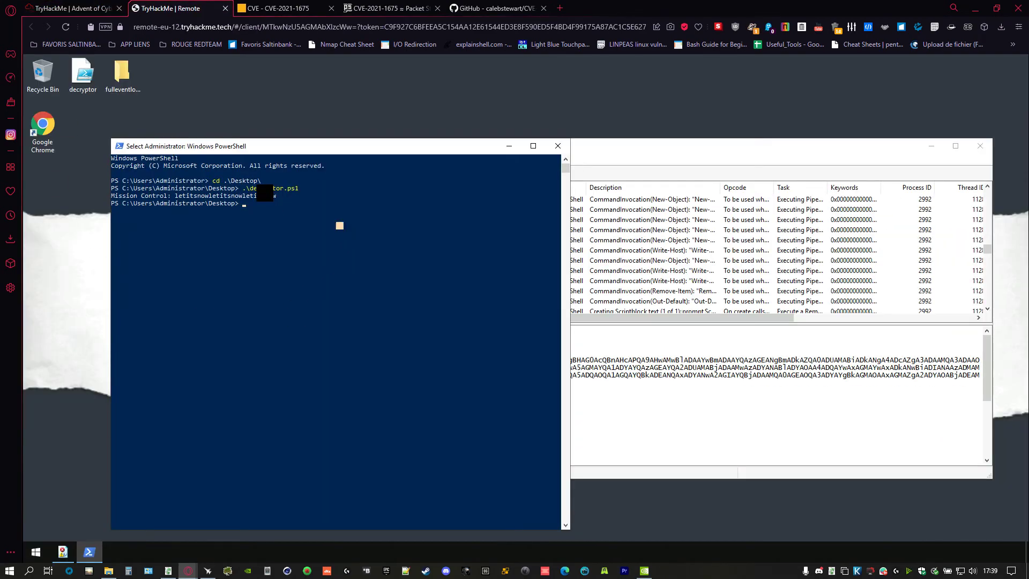
- In FullEventLogView, step through the PowerShell events from record 734 to the Remove-Item event 741
{"action": "left_click", "coordinate": [696, 471]}
{"action": "left_click", "coordinate": [394, 398]}
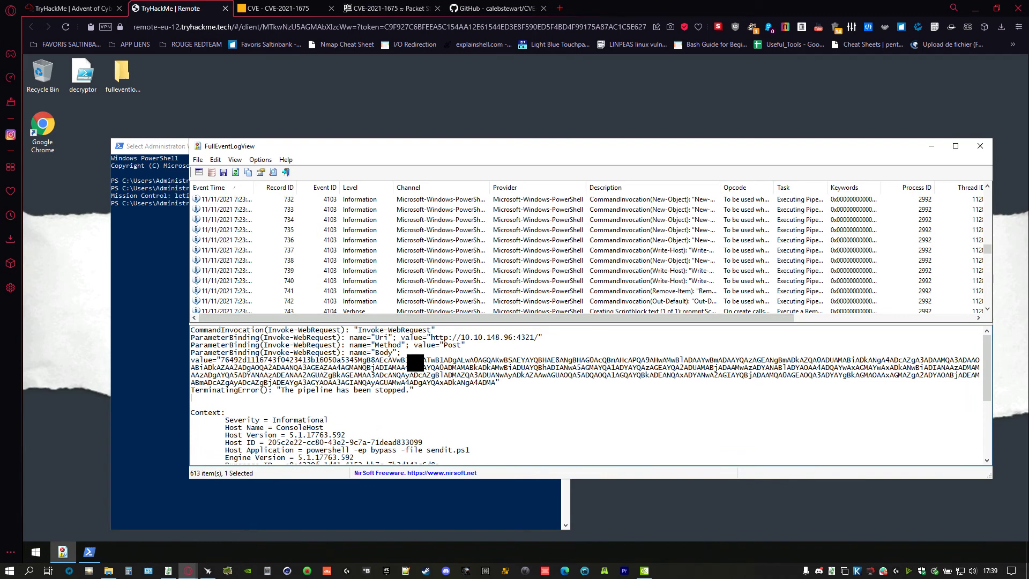
{"action": "left_click_drag", "start_coordinate": [272, 345], "coordinate": [338, 345]}
{"action": "scroll", "coordinate": [367, 359], "scroll_direction": "down", "scroll_amount": 5}
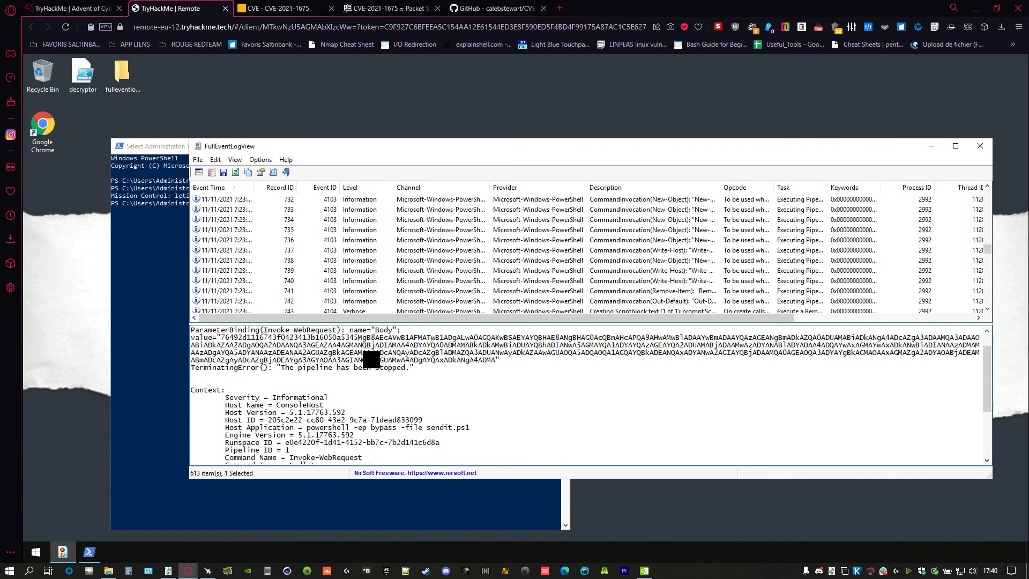
{"action": "left_click", "coordinate": [394, 219]}
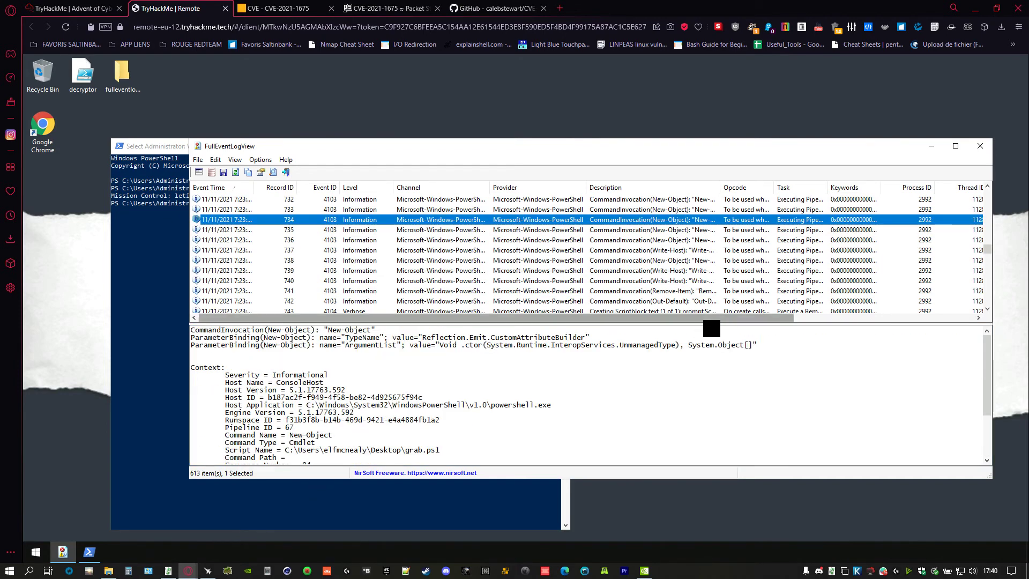
{"action": "key", "text": "Down"}
{"action": "key", "text": "Down"}
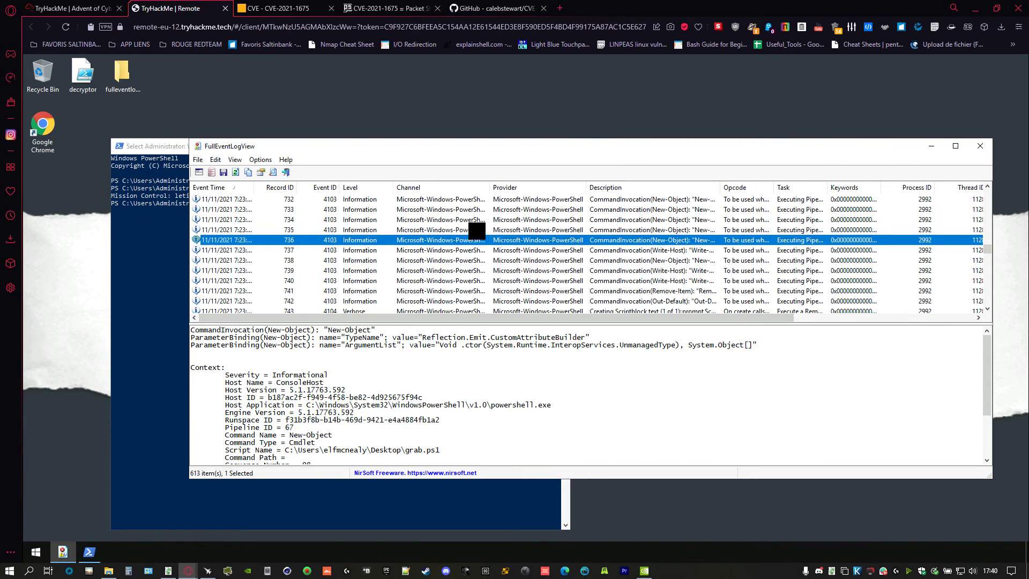
{"action": "key", "text": "Down"}
{"action": "key", "text": "Down"}
{"action": "key", "text": "Down"}
{"action": "key", "text": "Up"}
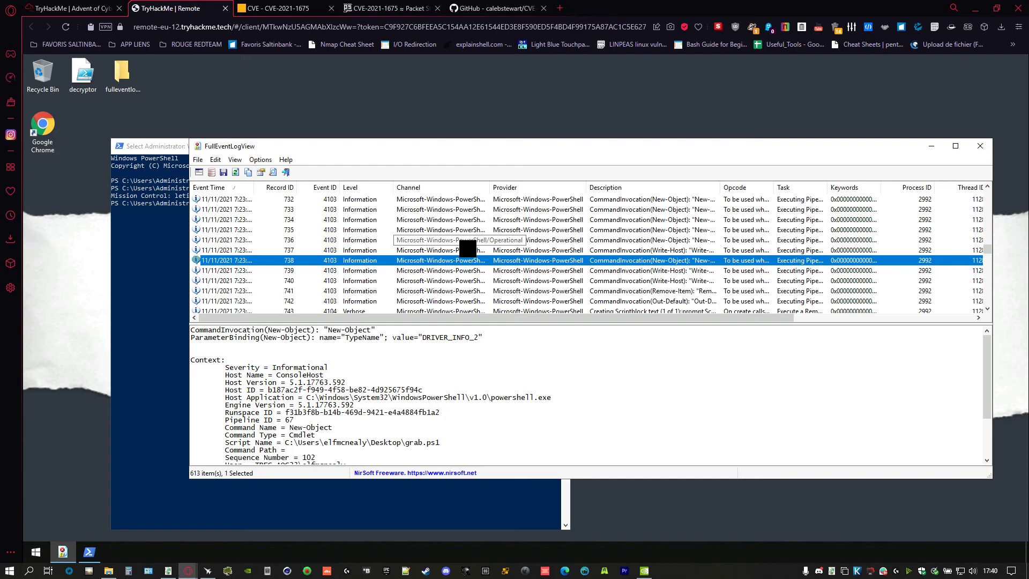
{"action": "key", "text": "Down"}
{"action": "key", "text": "Down"}
{"action": "key", "text": "Down"}
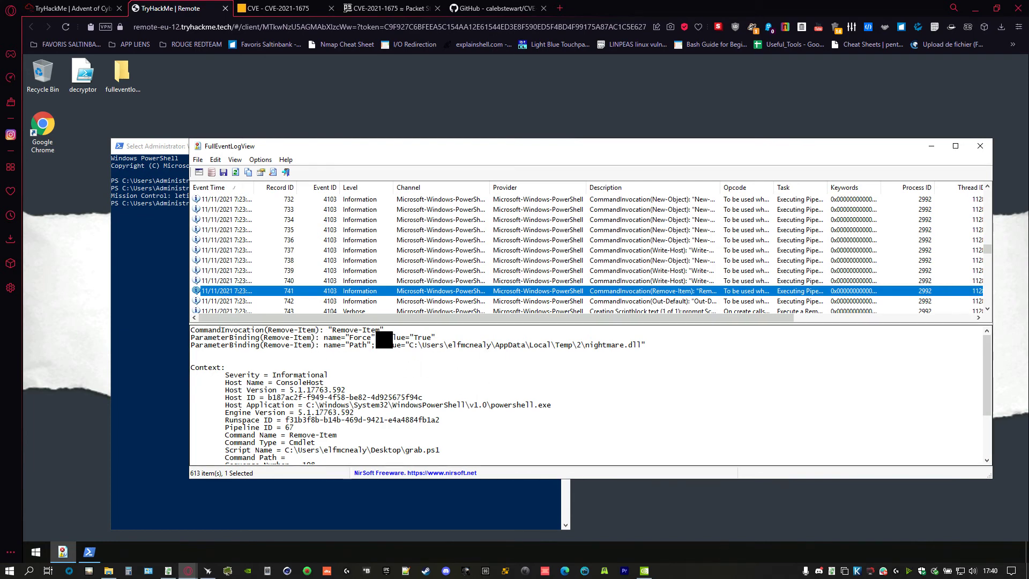
- Highlight the deleted nightmare.dll Temp path and the grab.ps1 Script Name in event 741's details
{"action": "left_click", "coordinate": [550, 352]}
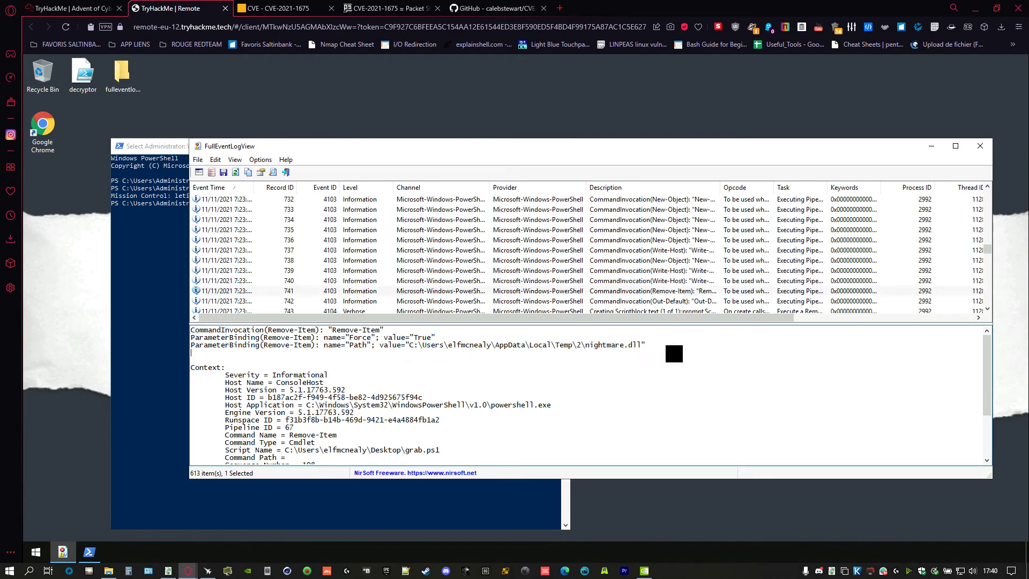
{"action": "left_click_drag", "start_coordinate": [647, 348], "coordinate": [420, 348]}
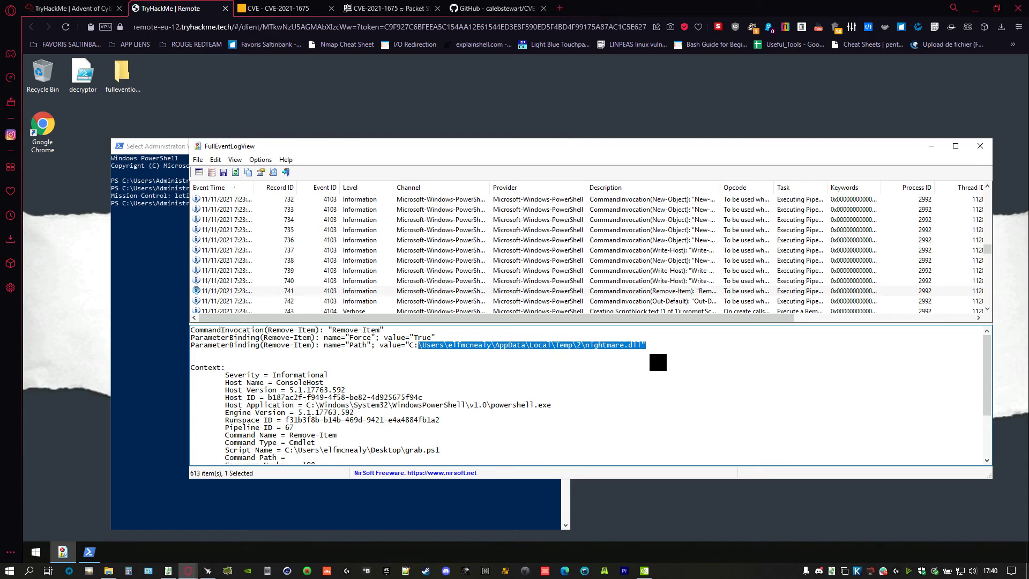
{"action": "scroll", "coordinate": [341, 456], "scroll_direction": "down", "scroll_amount": 1}
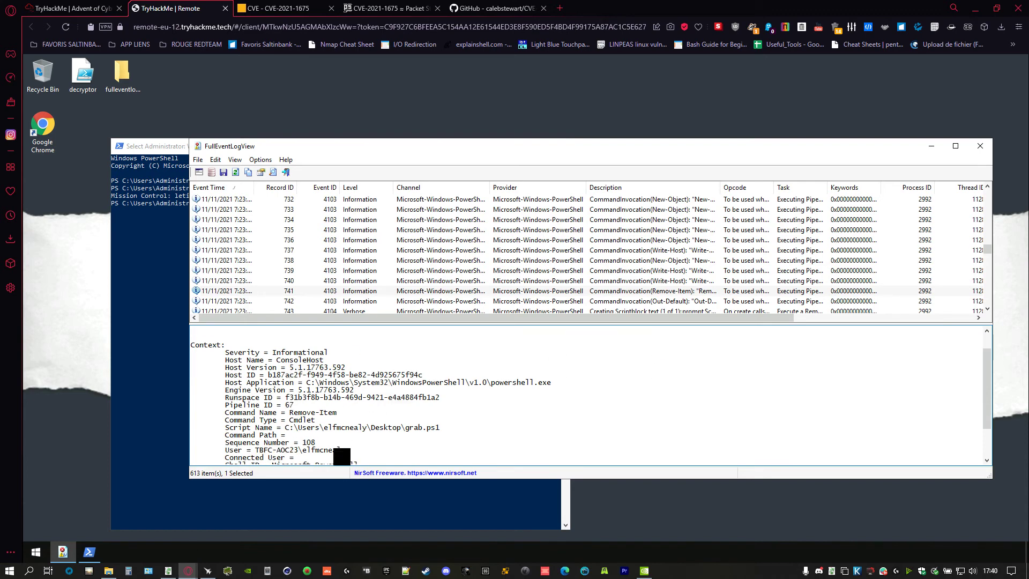
{"action": "mouse_move", "coordinate": [291, 429]}
{"action": "left_mouse_down"}
{"action": "mouse_move", "coordinate": [315, 420]}
{"action": "mouse_move", "coordinate": [482, 443]}
{"action": "mouse_move", "coordinate": [272, 429]}
{"action": "left_mouse_up"}
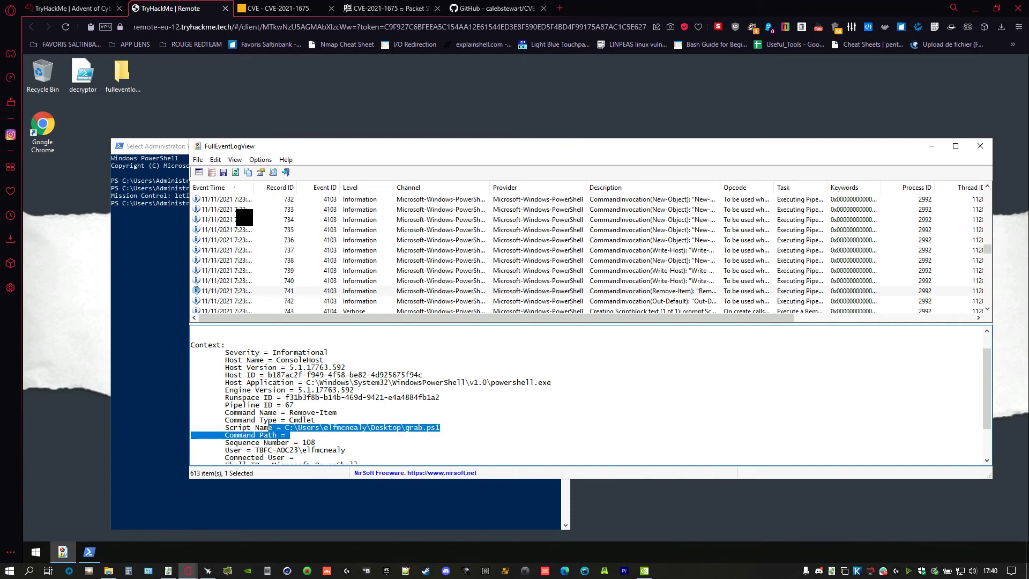
{"action": "left_click", "coordinate": [276, 8]}
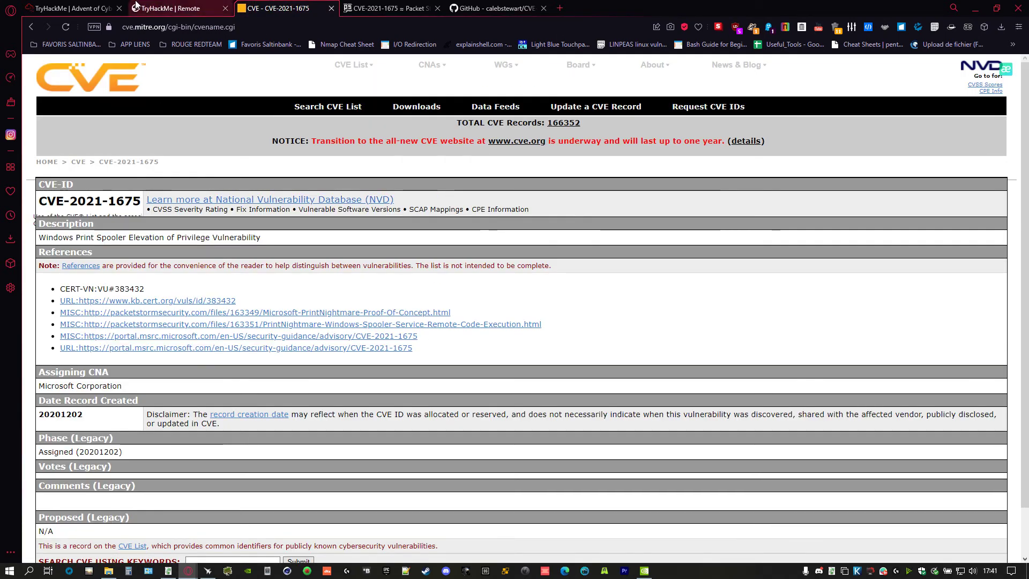
- Leave the CVE-2021-1675 Print Spooler record and return to the remote desktop's event log
{"action": "left_click", "coordinate": [137, 8]}
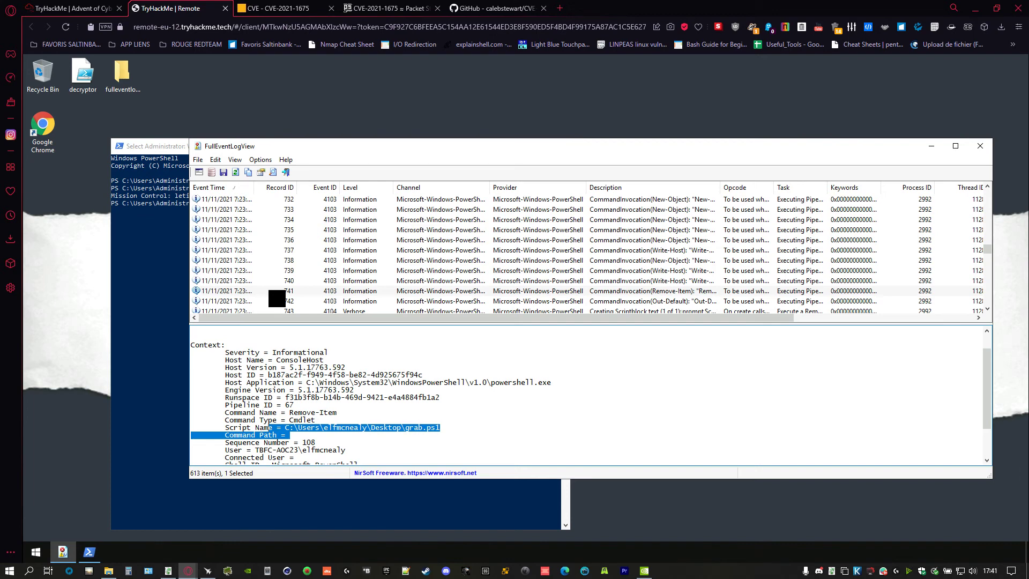
- Reselect the Path line naming nightmare.dll, then scroll the event list toward records 1062–1075
{"action": "scroll", "coordinate": [370, 368], "scroll_direction": "up", "scroll_amount": 1}
{"action": "left_click", "coordinate": [663, 343]}
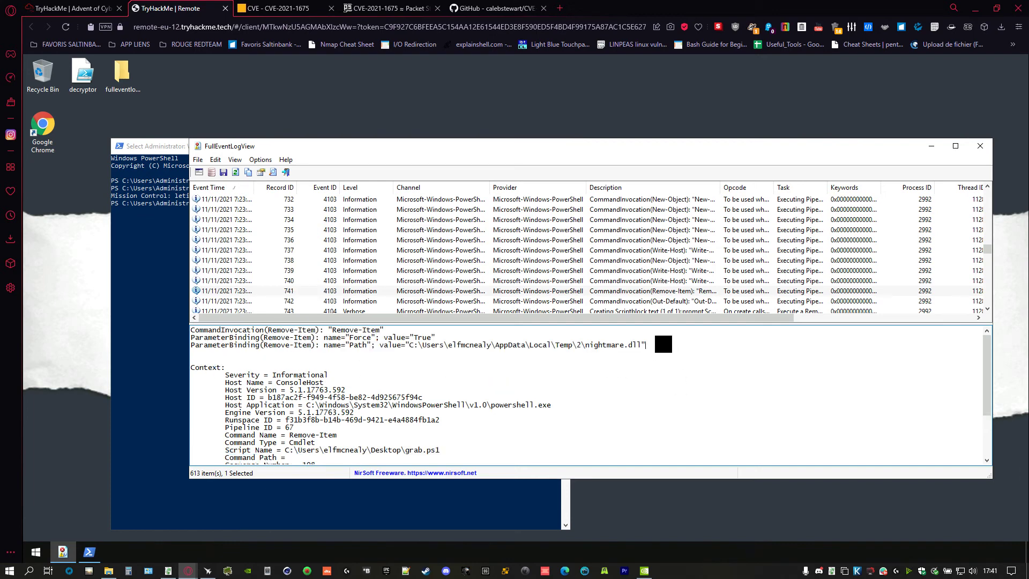
{"action": "left_click_drag", "start_coordinate": [663, 344], "coordinate": [204, 346]}
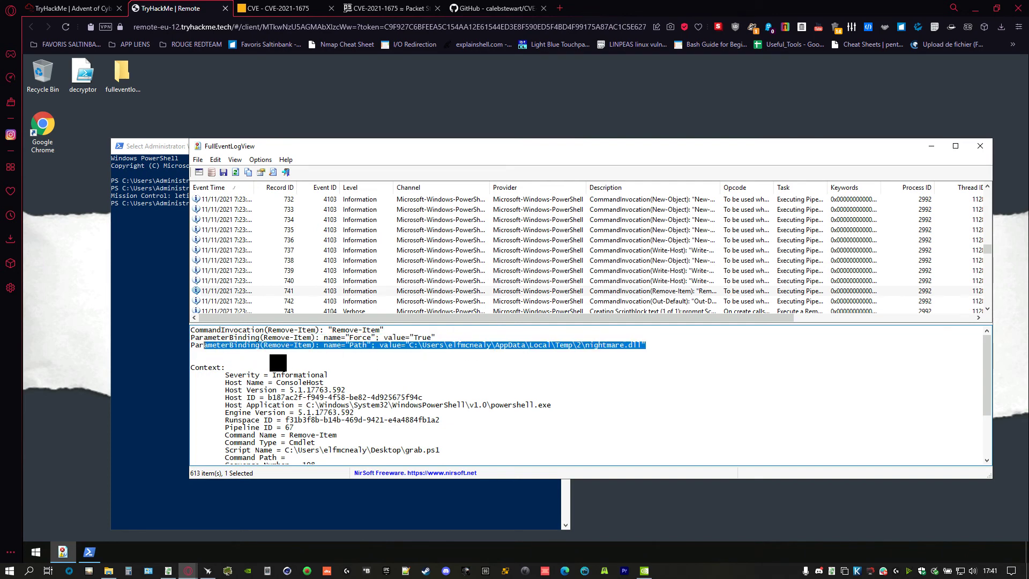
{"action": "scroll", "coordinate": [418, 236], "scroll_direction": "up", "scroll_amount": 10}
{"action": "left_click", "coordinate": [409, 250]}
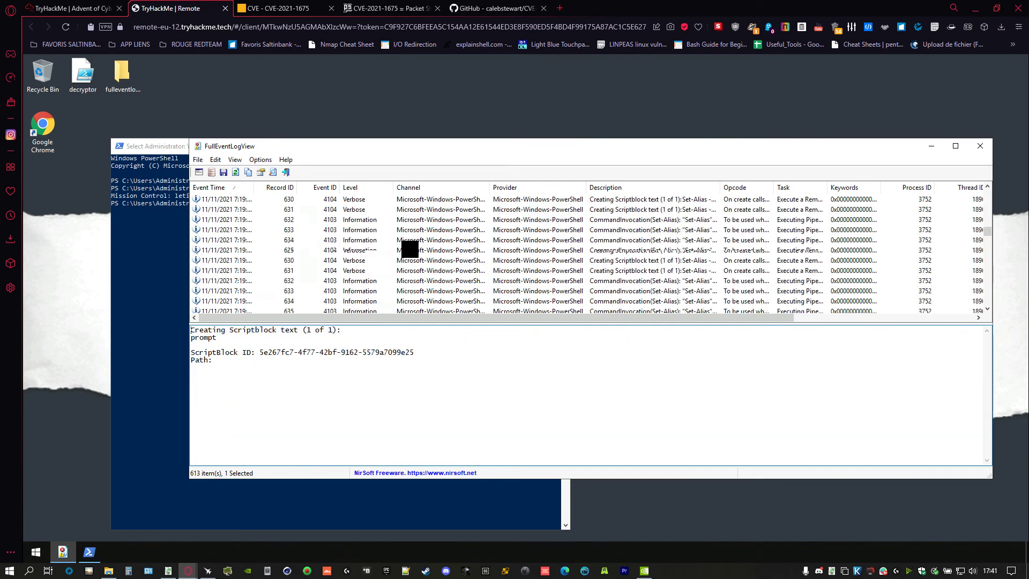
{"action": "scroll", "coordinate": [423, 260], "scroll_direction": "down", "scroll_amount": 20}
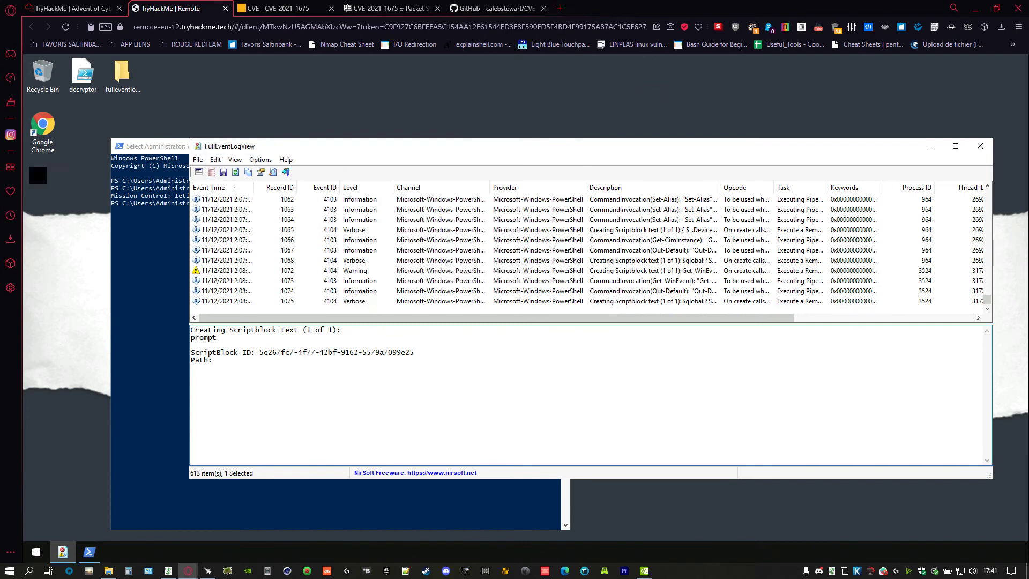
- Search Google for 'full event log view', open NirSoft's FullEventLogView page, and scroll to its language translations
{"action": "left_click", "coordinate": [560, 8]}
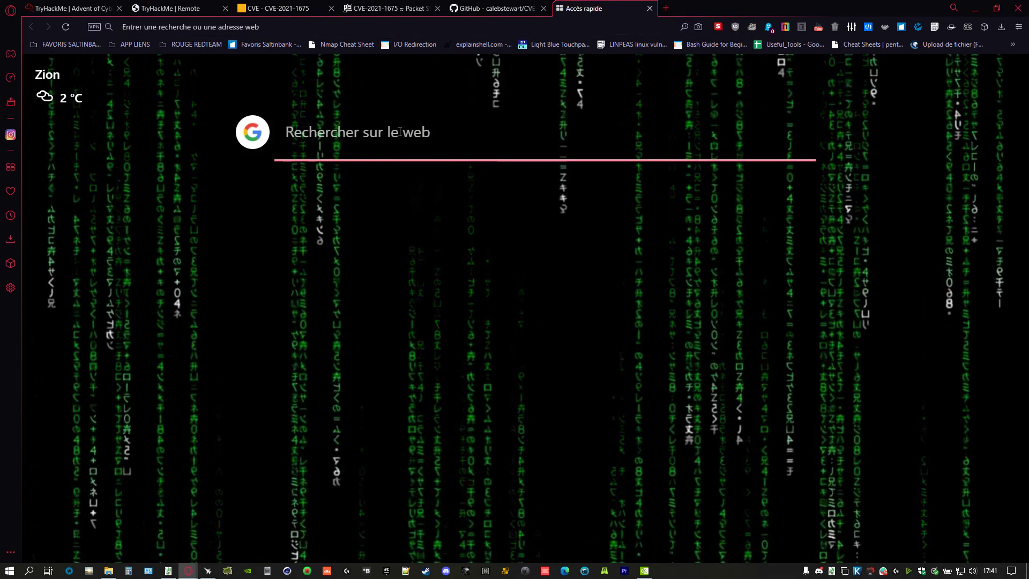
{"action": "type", "text": "fu"}
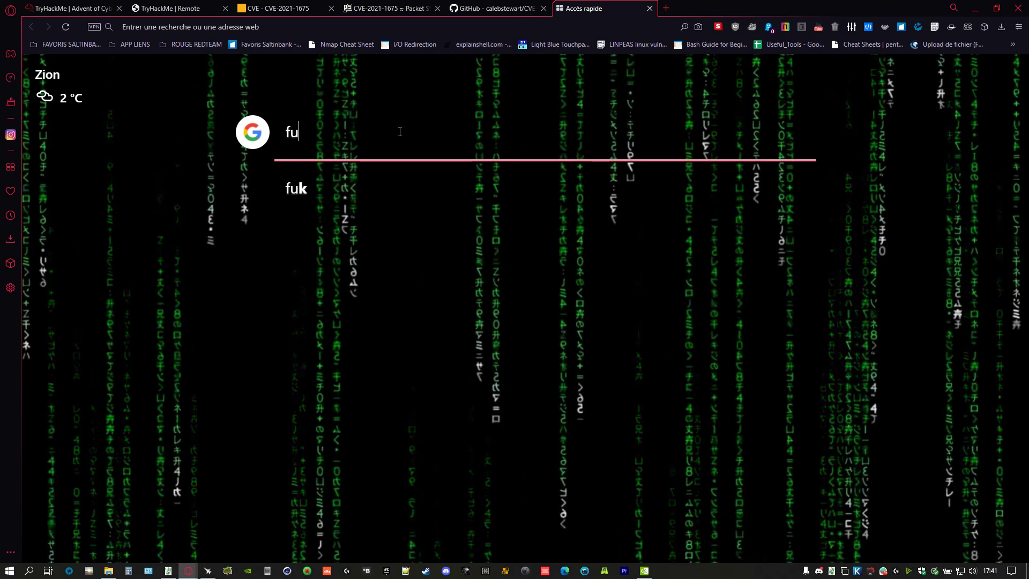
{"action": "type", "text": "ll event l"}
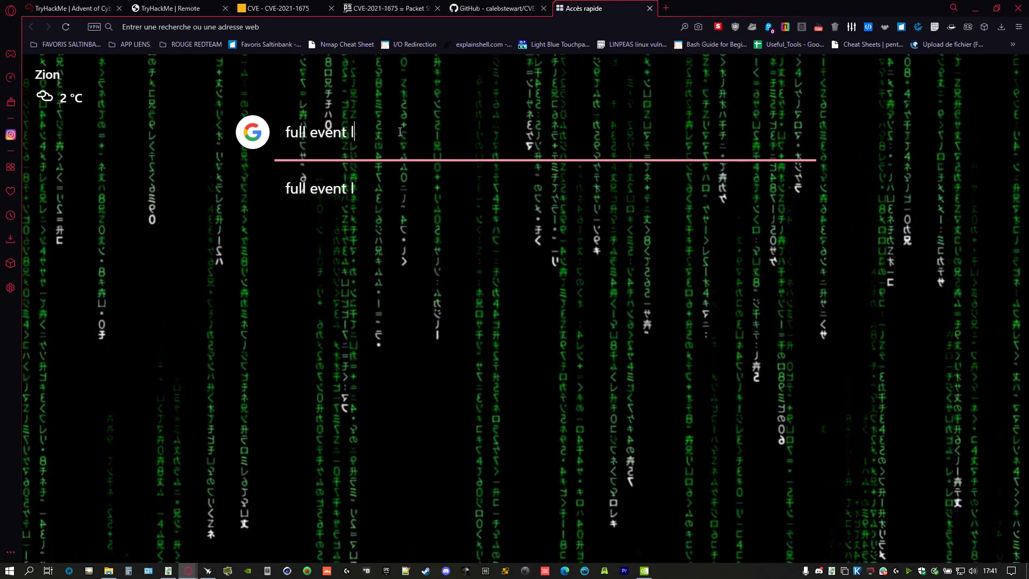
{"action": "type", "text": "og view"}
{"action": "key", "text": "Return"}
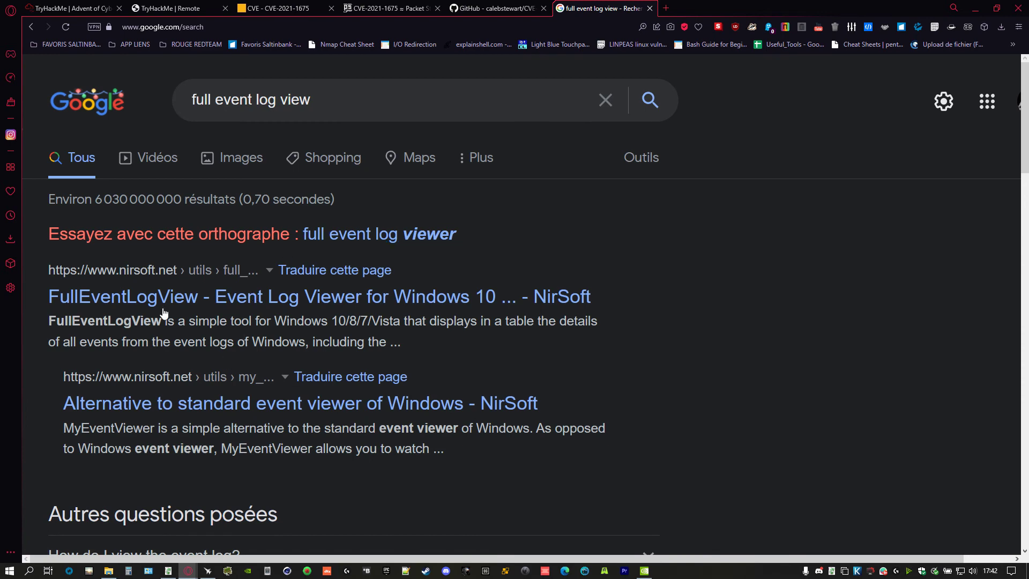
{"action": "left_click", "coordinate": [168, 302]}
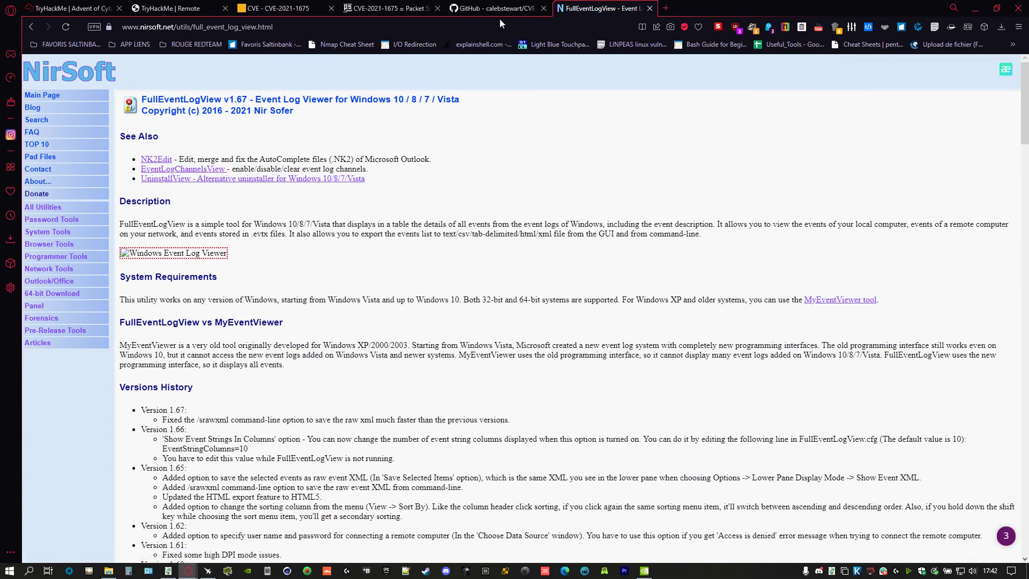
{"action": "scroll", "coordinate": [326, 338], "scroll_direction": "down", "scroll_amount": 15}
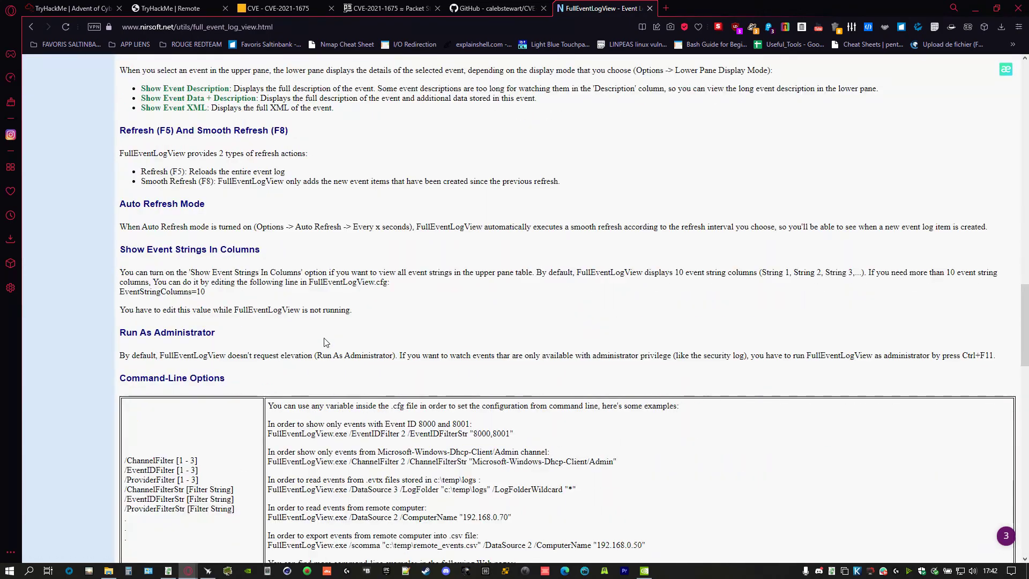
{"action": "scroll", "coordinate": [325, 342], "scroll_direction": "up", "scroll_amount": 20}
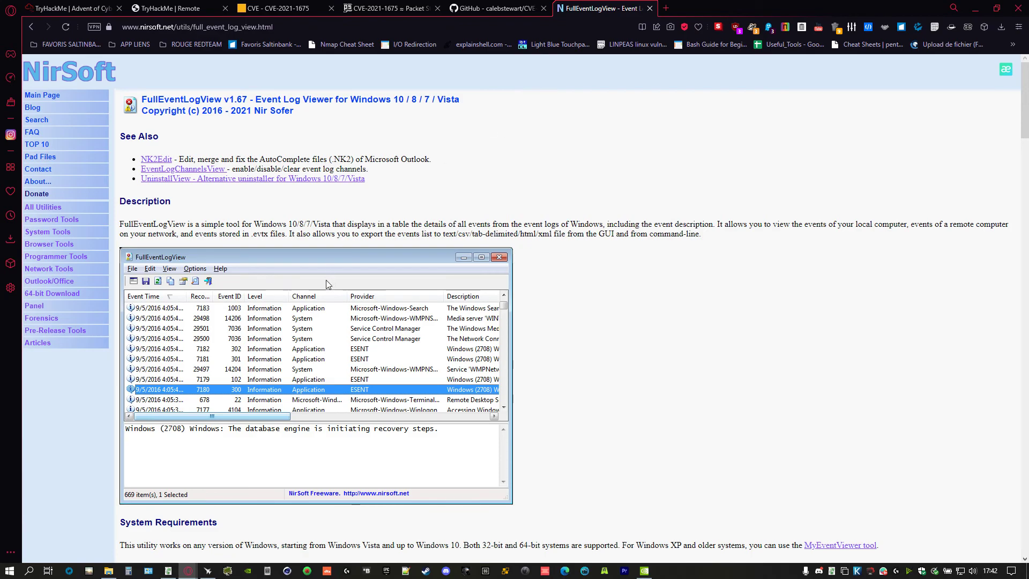
{"action": "scroll", "coordinate": [328, 284], "scroll_direction": "down", "scroll_amount": 20}
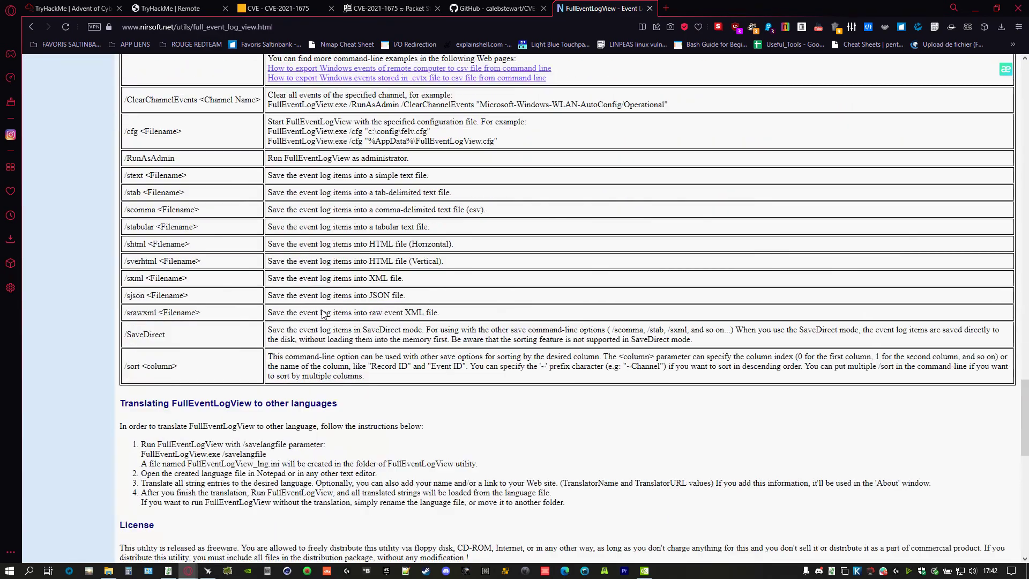
{"action": "scroll", "coordinate": [323, 314], "scroll_direction": "up", "scroll_amount": 4}
{"action": "scroll", "coordinate": [324, 314], "scroll_direction": "up", "scroll_amount": 5}
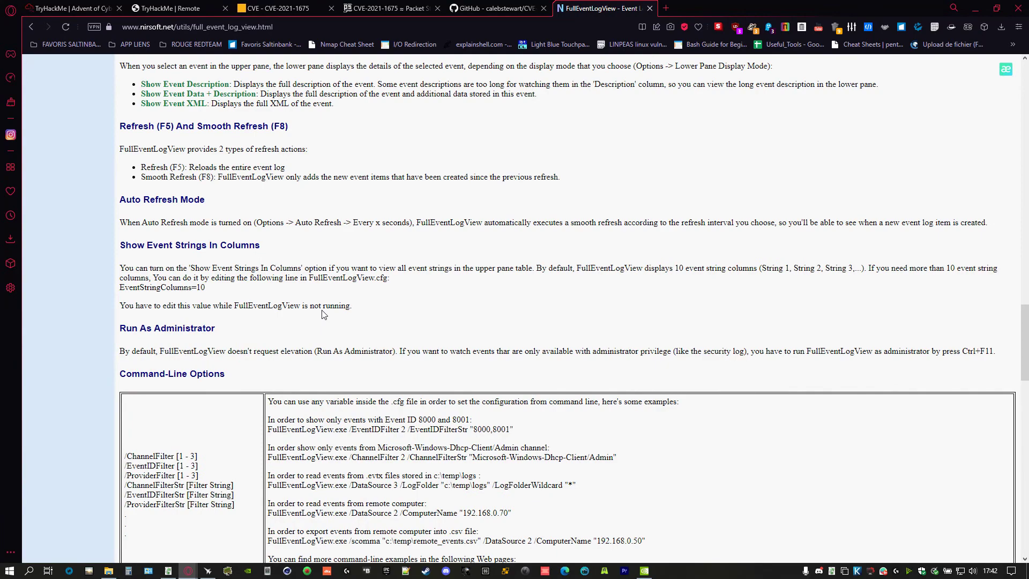
{"action": "scroll", "coordinate": [323, 314], "scroll_direction": "down", "scroll_amount": 20}
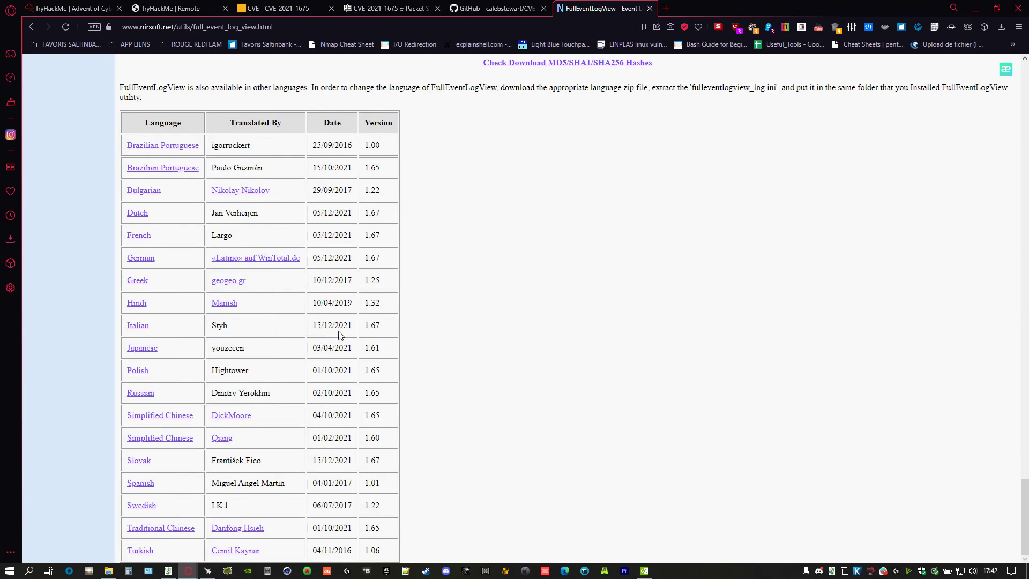
- Download fulleventlogview_french.zip to Downloads and open it in WinRAR
{"action": "left_click", "coordinate": [142, 238]}
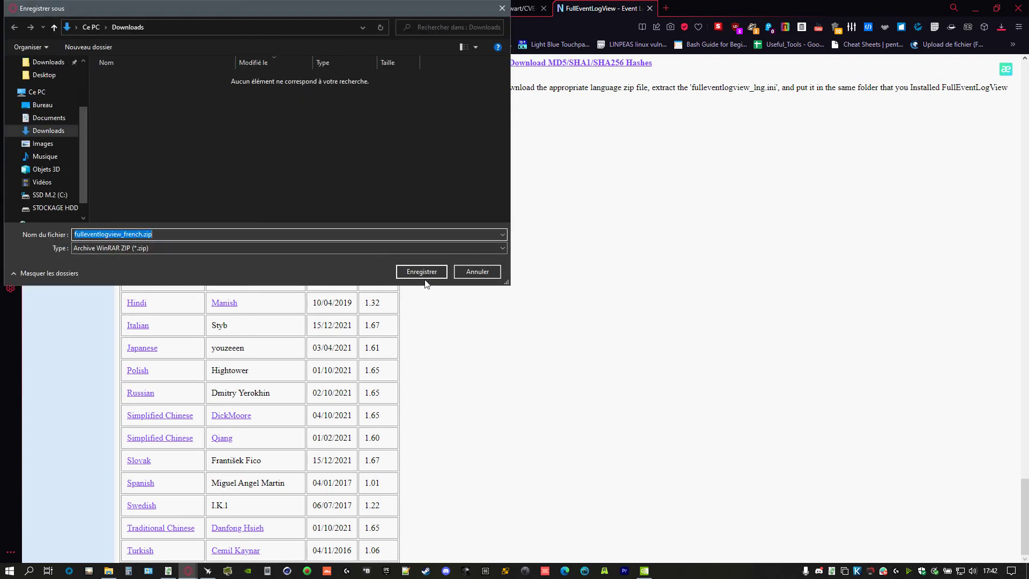
{"action": "left_click", "coordinate": [429, 274]}
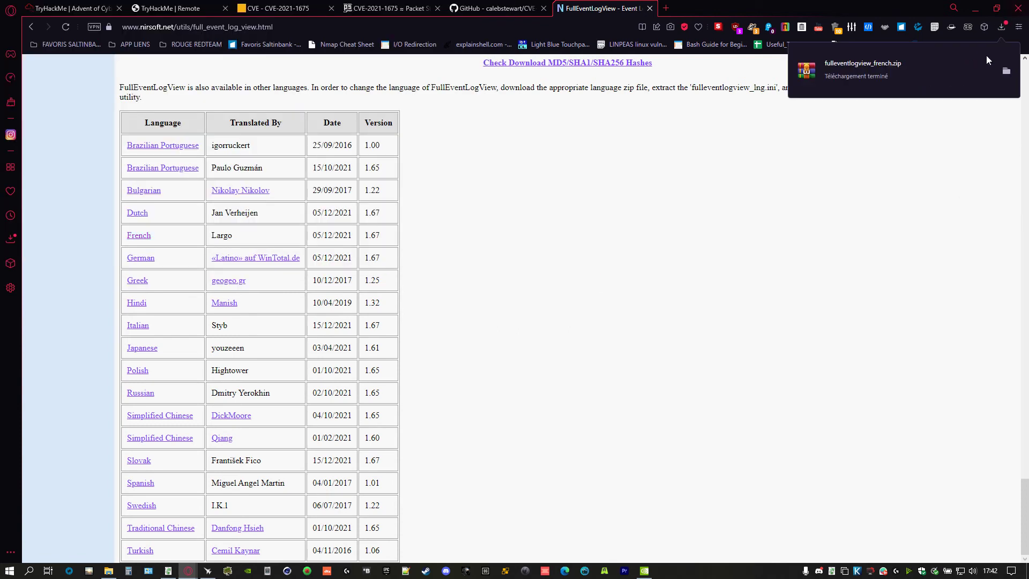
{"action": "left_click", "coordinate": [975, 9]}
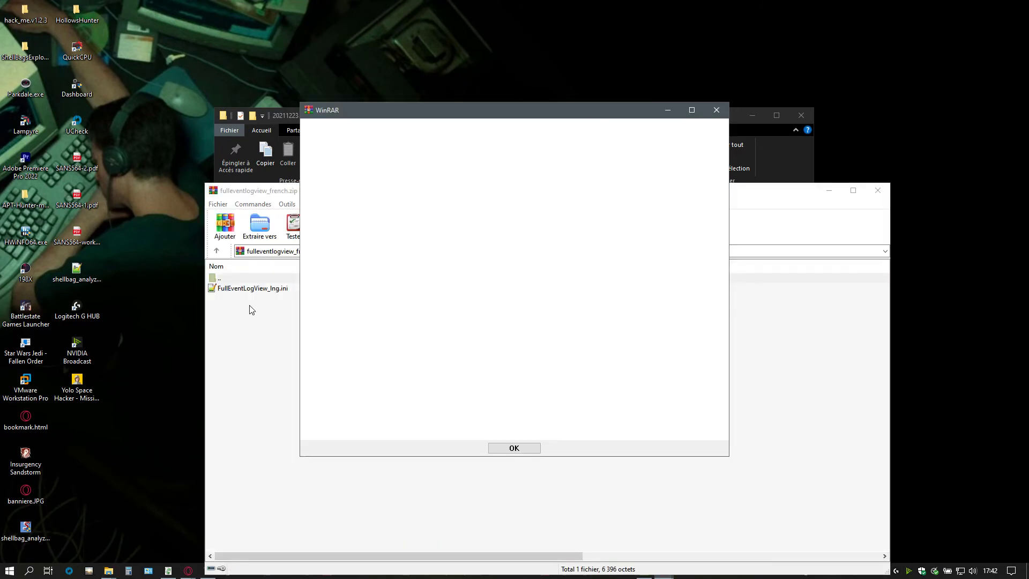
{"action": "left_click", "coordinate": [533, 452]}
- Create a new desktop folder named FULLEV and open it
{"action": "left_click", "coordinate": [247, 289]}
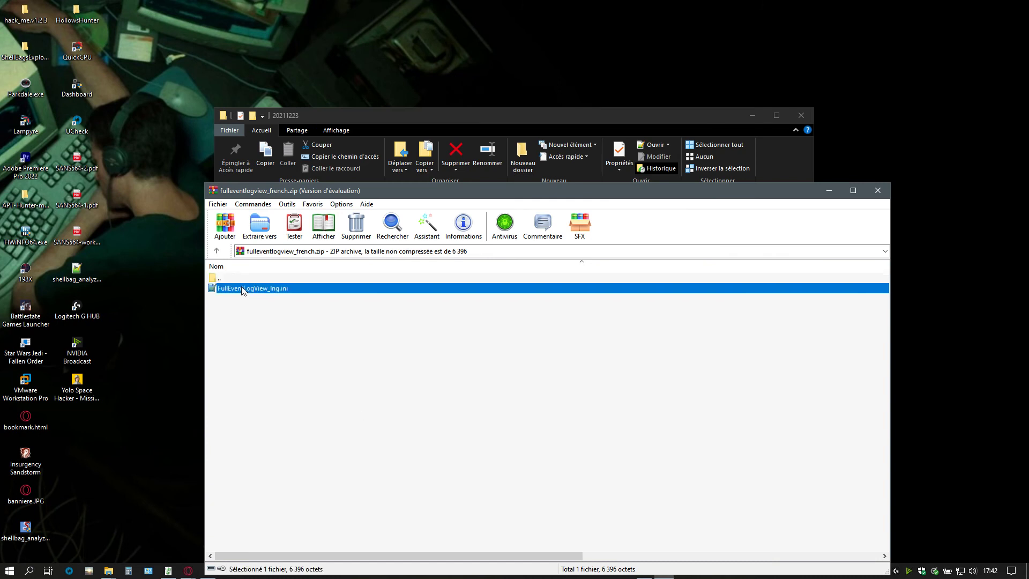
{"action": "left_click", "coordinate": [127, 172]}
{"action": "right_click", "coordinate": [126, 173]}
{"action": "mouse_move", "coordinate": [200, 271]}
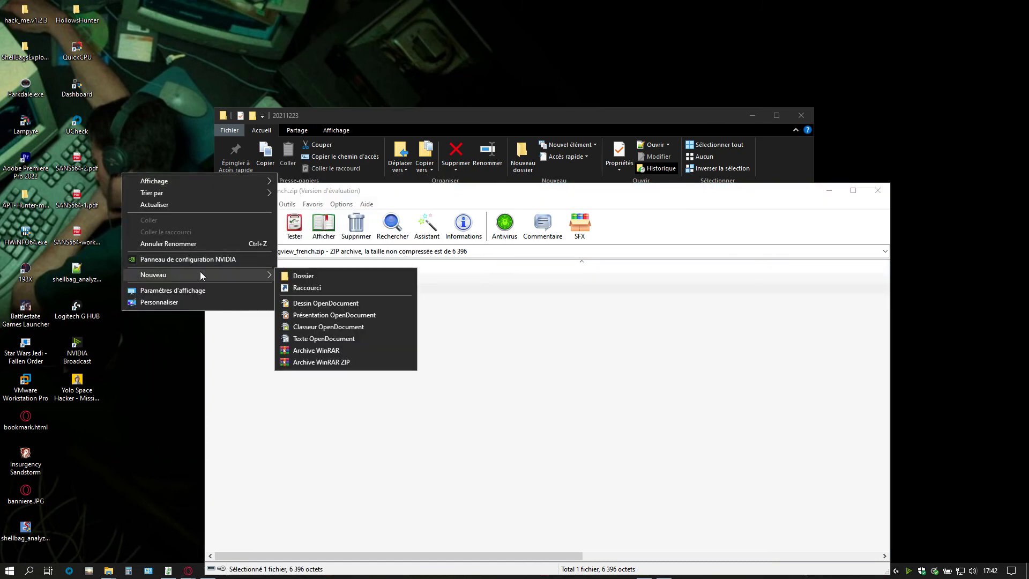
{"action": "left_click", "coordinate": [355, 281]}
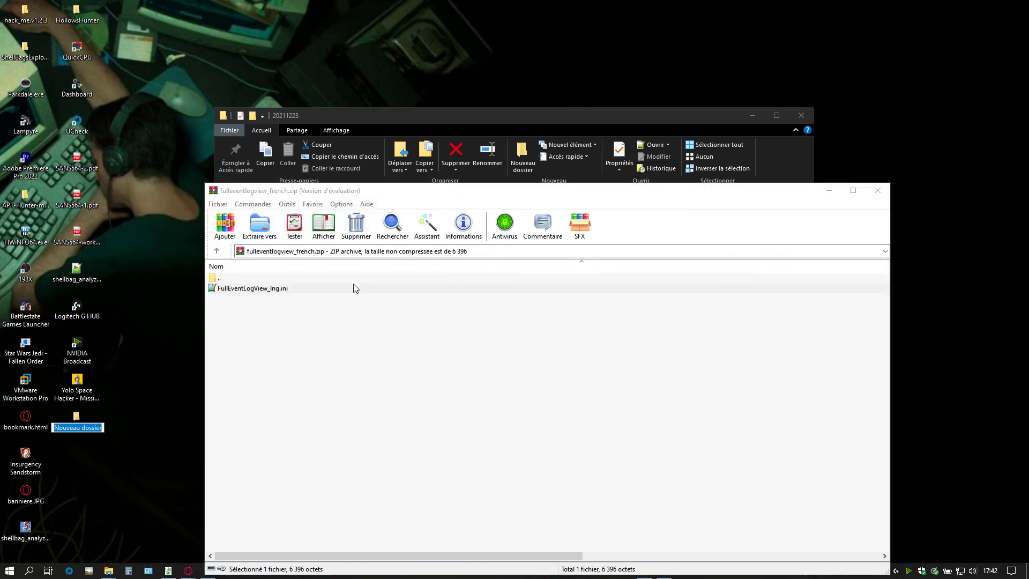
{"action": "type", "text": "FULLEV"}
{"action": "key", "text": "Return"}
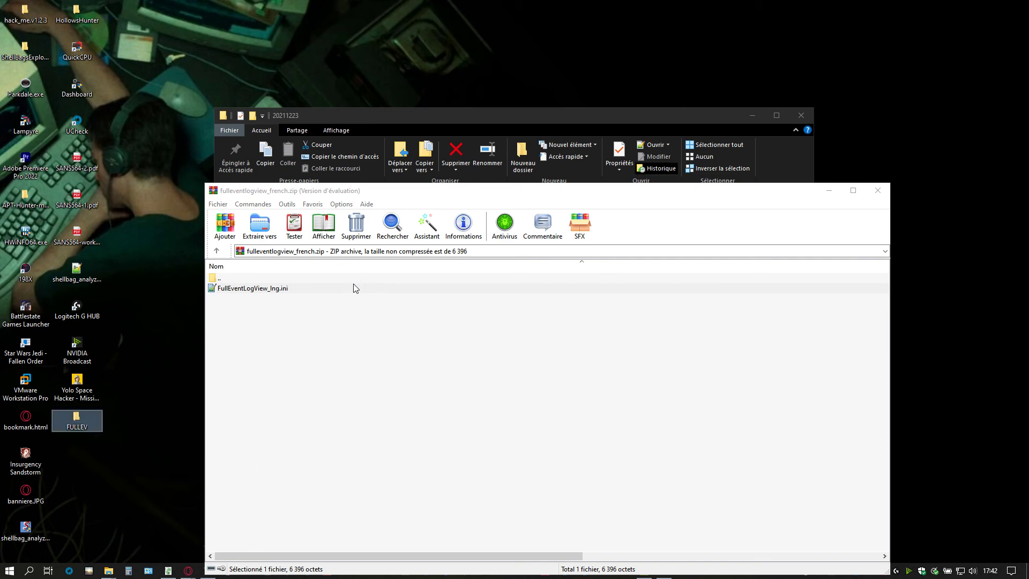
{"action": "key", "text": "Return"}
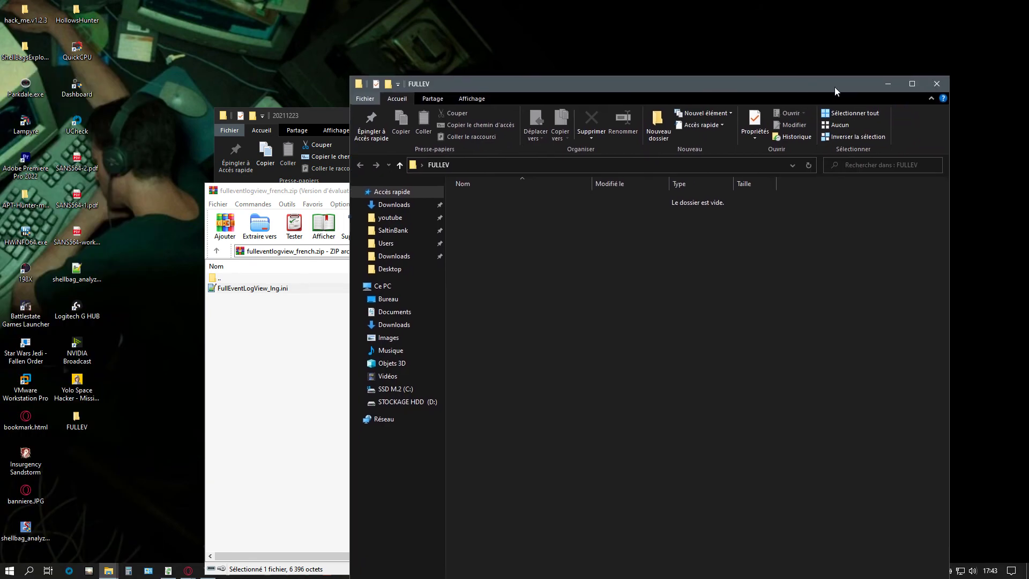
- Drag FullEventLogView_lng.ini from the archive into FULLEV and close WinRAR
{"action": "left_click_drag", "start_coordinate": [232, 298], "coordinate": [781, 310]}
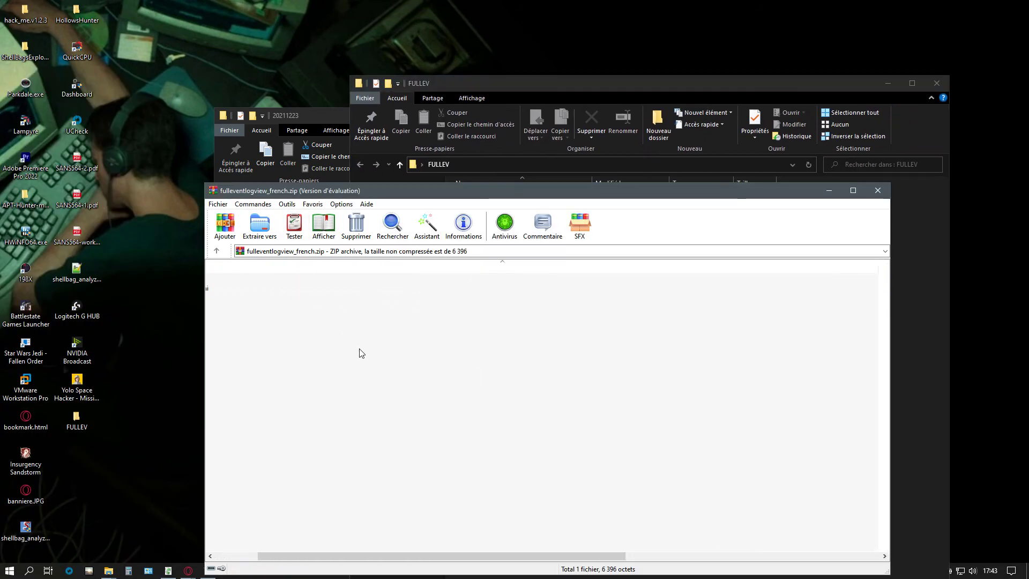
{"action": "left_click_drag", "start_coordinate": [267, 289], "coordinate": [901, 363]}
{"action": "left_click", "coordinate": [284, 403]}
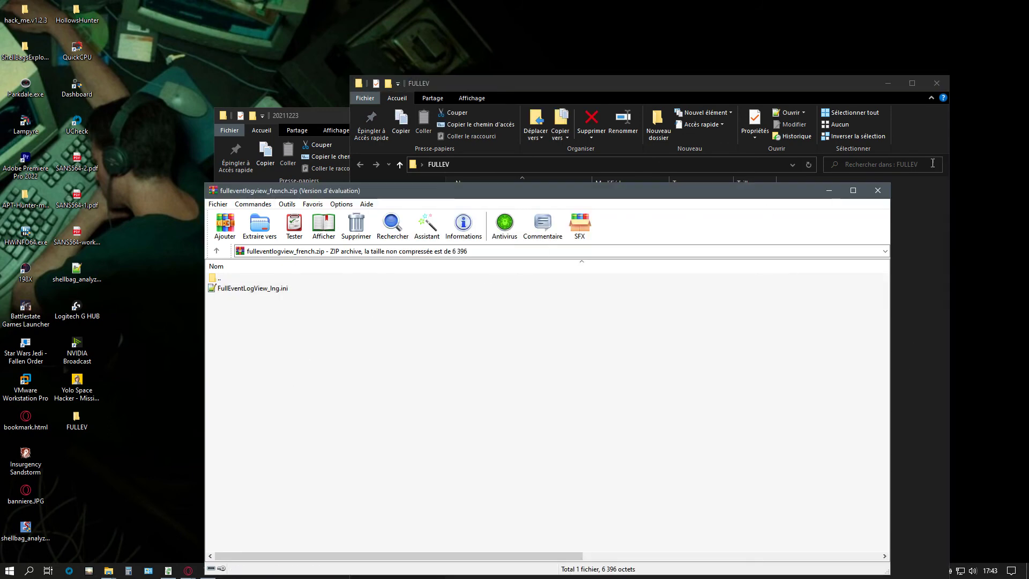
{"action": "left_click", "coordinate": [878, 190]}
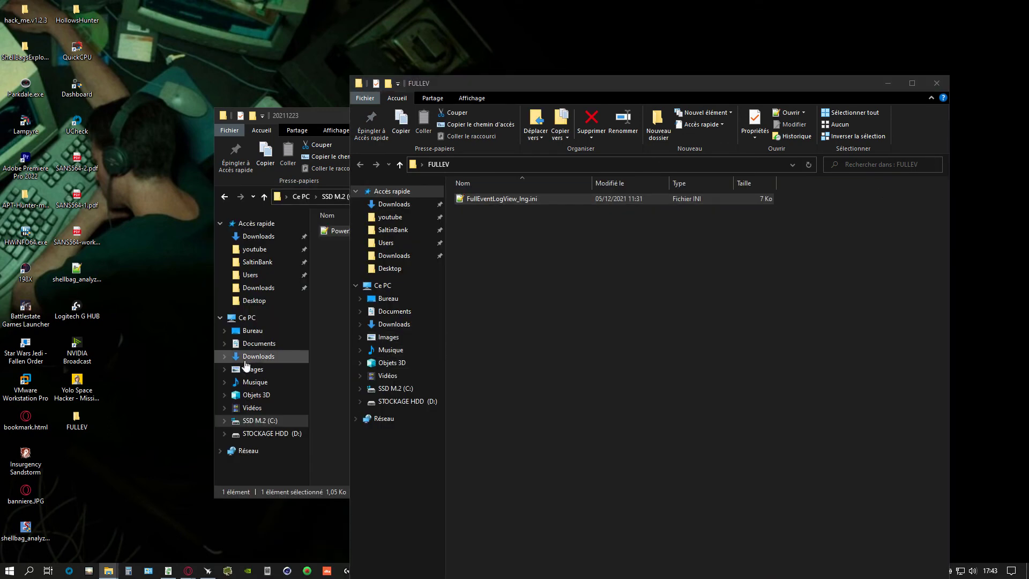
{"action": "key", "text": "alt+Tab"}
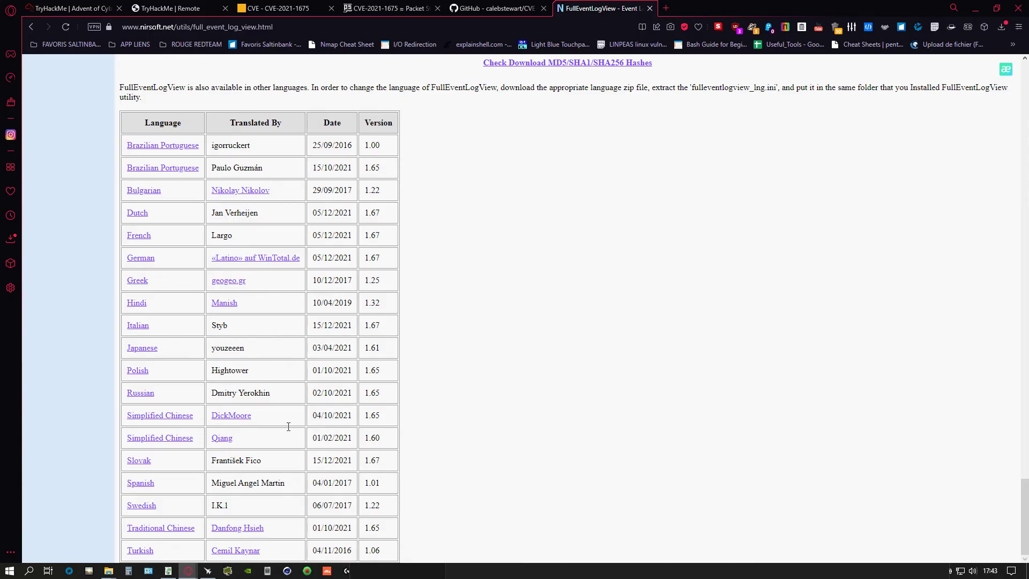
- Download and save the 64-bit FullEventLogView zip
{"action": "scroll", "coordinate": [287, 425], "scroll_direction": "up", "scroll_amount": 9}
{"action": "scroll", "coordinate": [332, 435], "scroll_direction": "down", "scroll_amount": 2}
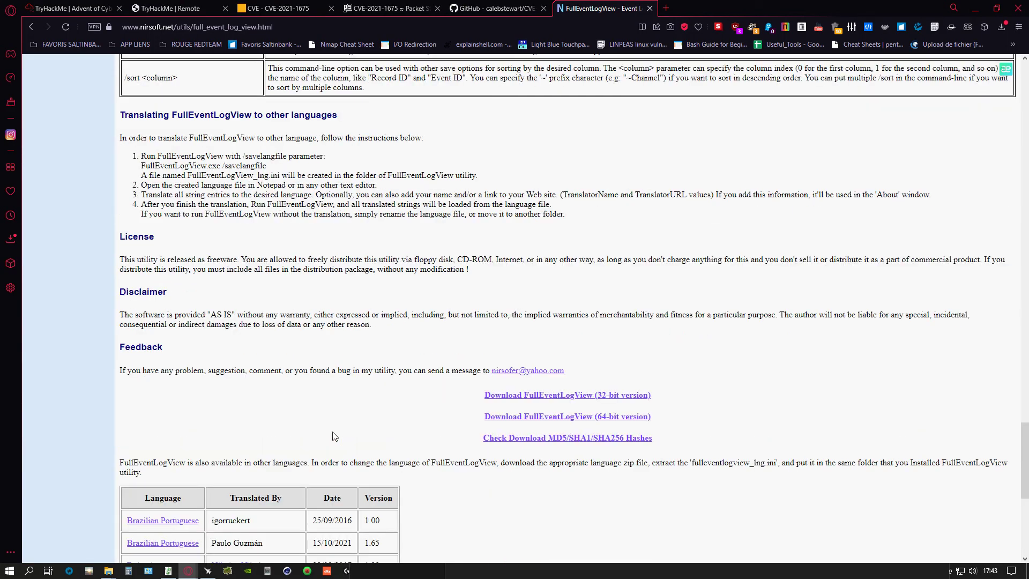
{"action": "left_click", "coordinate": [573, 422]}
{"action": "left_click", "coordinate": [415, 271]}
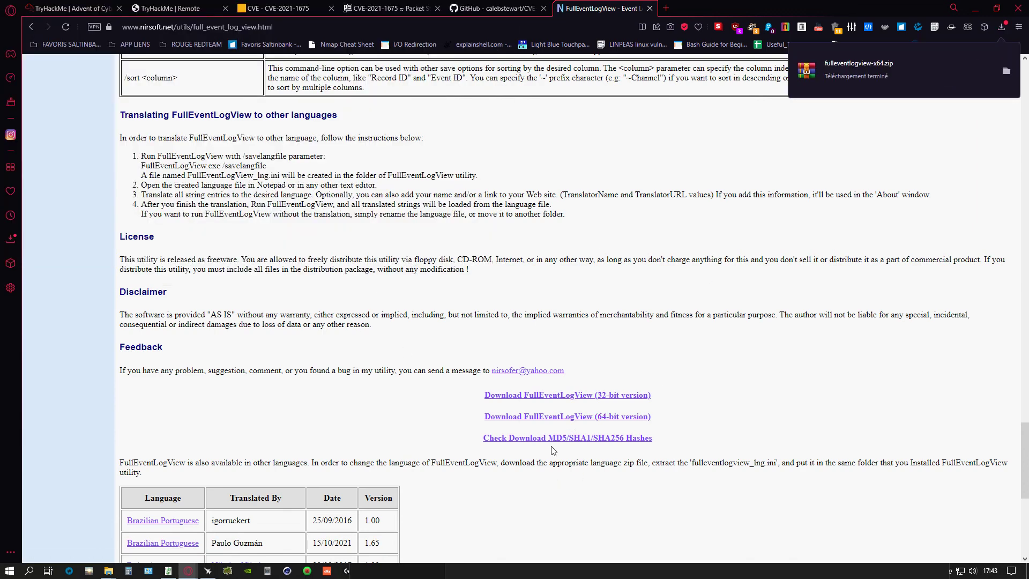
- Open NirSoft's hash check page and copy the published MD5 of fulleventlogview-x64.zip
{"action": "left_click", "coordinate": [568, 439]}
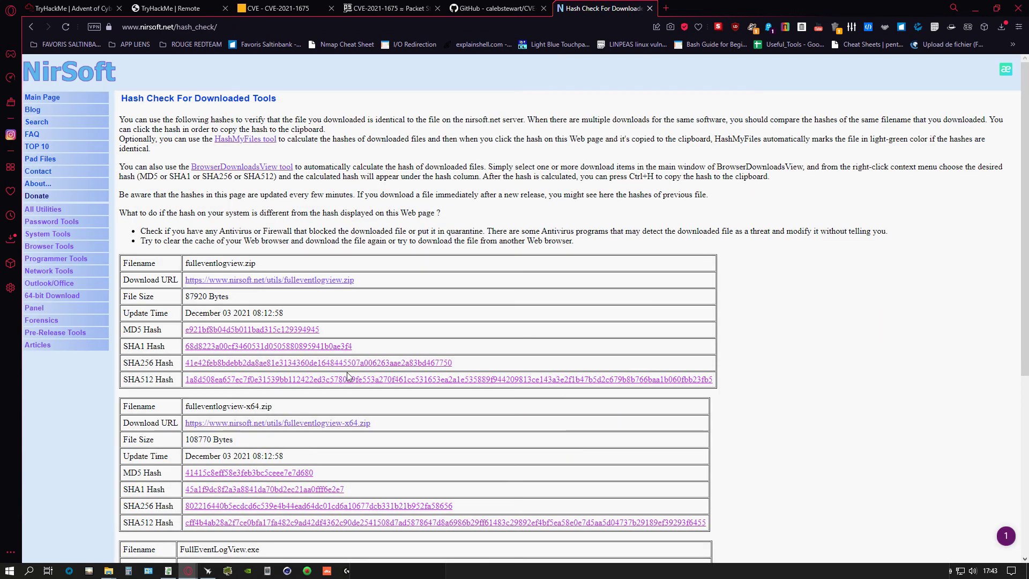
{"action": "left_click", "coordinate": [1005, 28]}
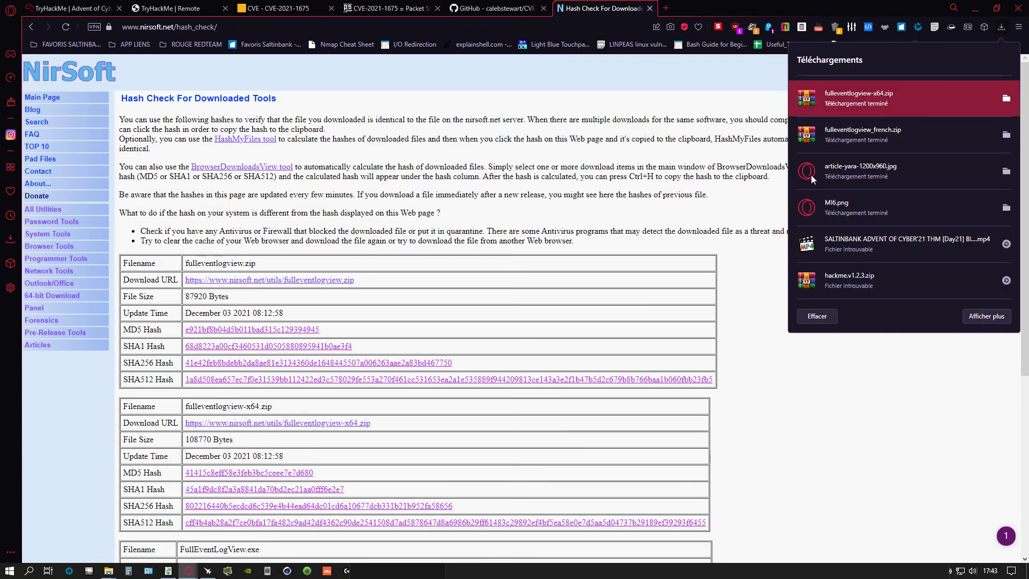
{"action": "left_click", "coordinate": [1006, 98]}
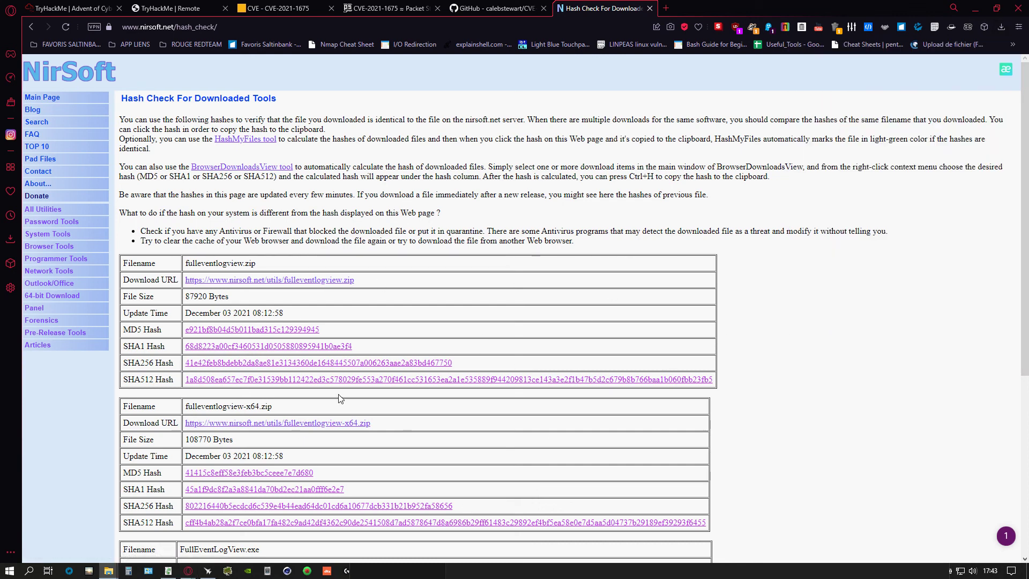
{"action": "scroll", "coordinate": [259, 405], "scroll_direction": "down", "scroll_amount": 4}
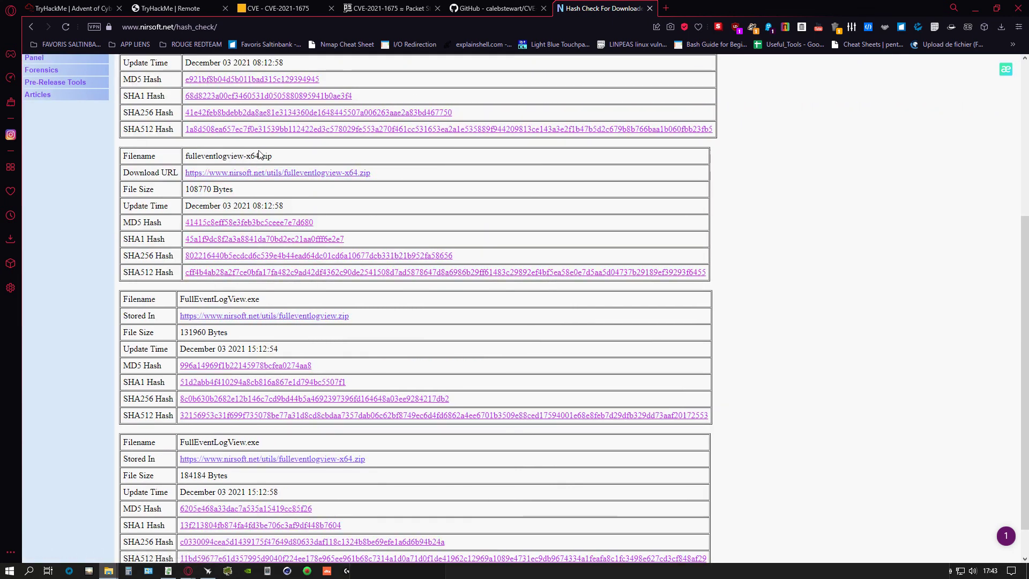
{"action": "left_click_drag", "start_coordinate": [185, 224], "coordinate": [309, 230]}
{"action": "right_click", "coordinate": [308, 227]}
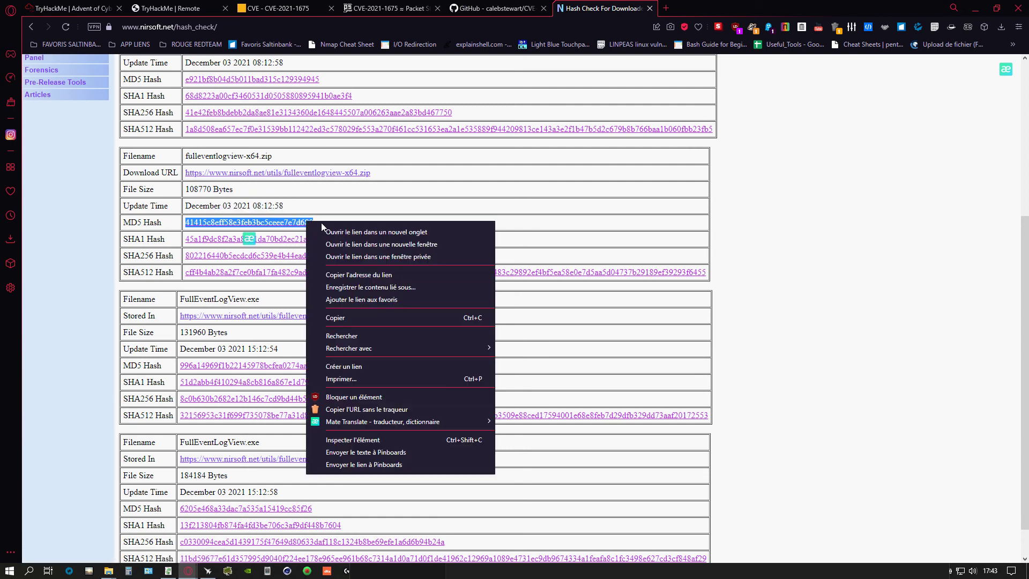
{"action": "left_click", "coordinate": [336, 317]}
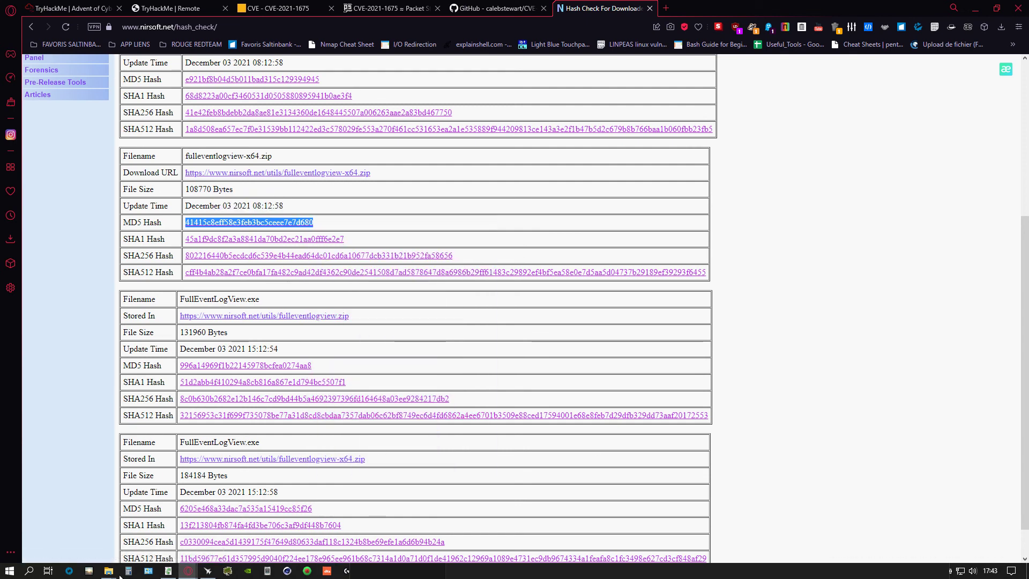
- In FULLEV, open fulleventlogview-x64.zip's Propriétés on the Sommes checksum tab
{"action": "mouse_move", "coordinate": [108, 571]}
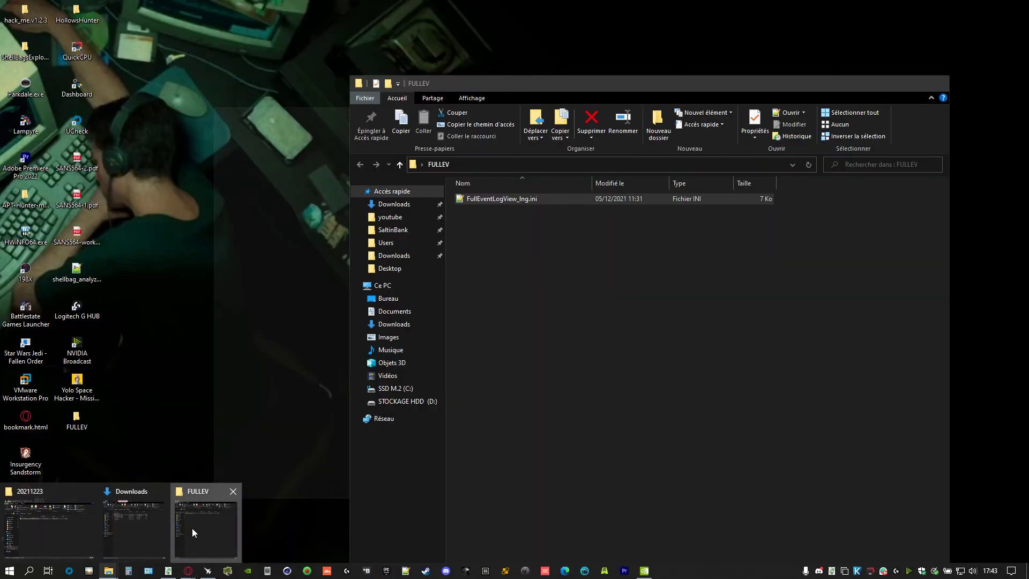
{"action": "left_click", "coordinate": [191, 534]}
{"action": "left_click", "coordinate": [455, 484]}
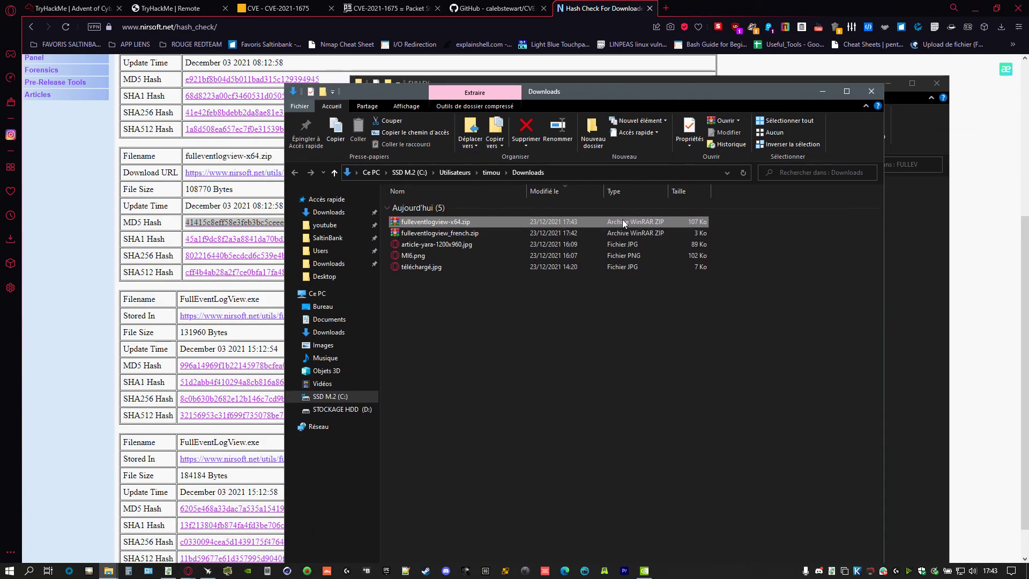
{"action": "right_click", "coordinate": [622, 220]}
{"action": "left_click", "coordinate": [649, 464]}
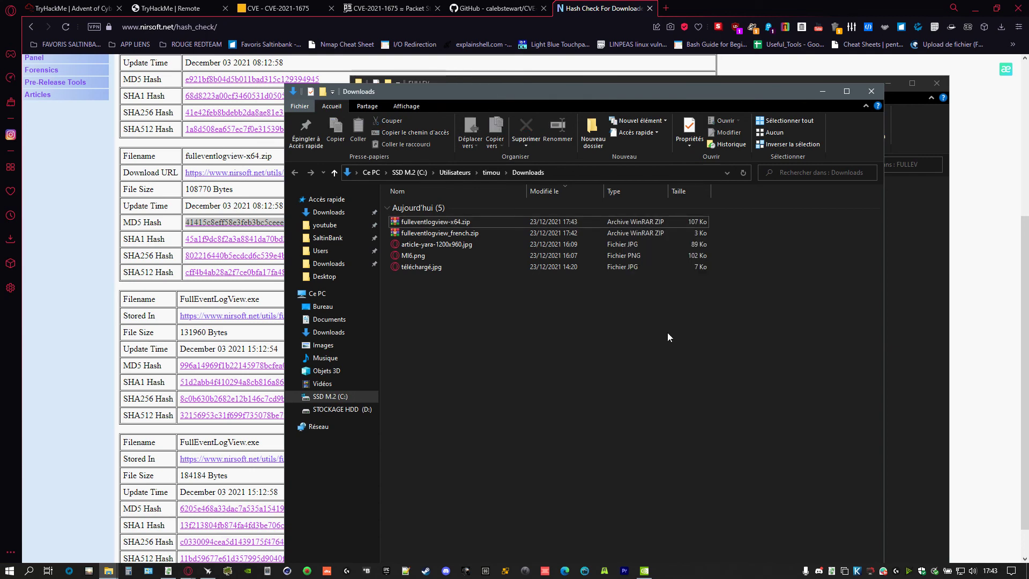
{"action": "right_click", "coordinate": [637, 223]}
{"action": "left_click", "coordinate": [692, 462]}
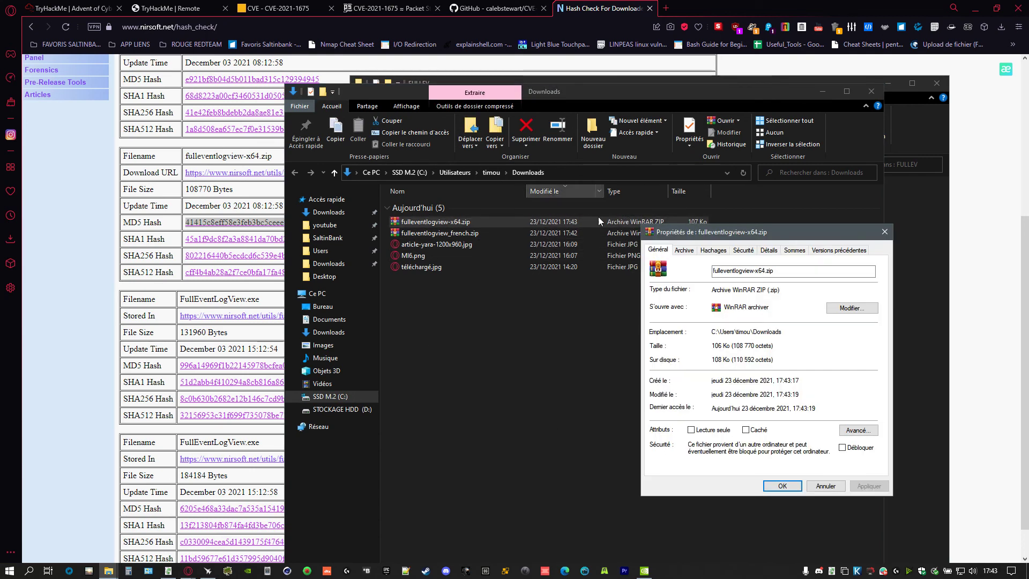
{"action": "left_click", "coordinate": [794, 251]}
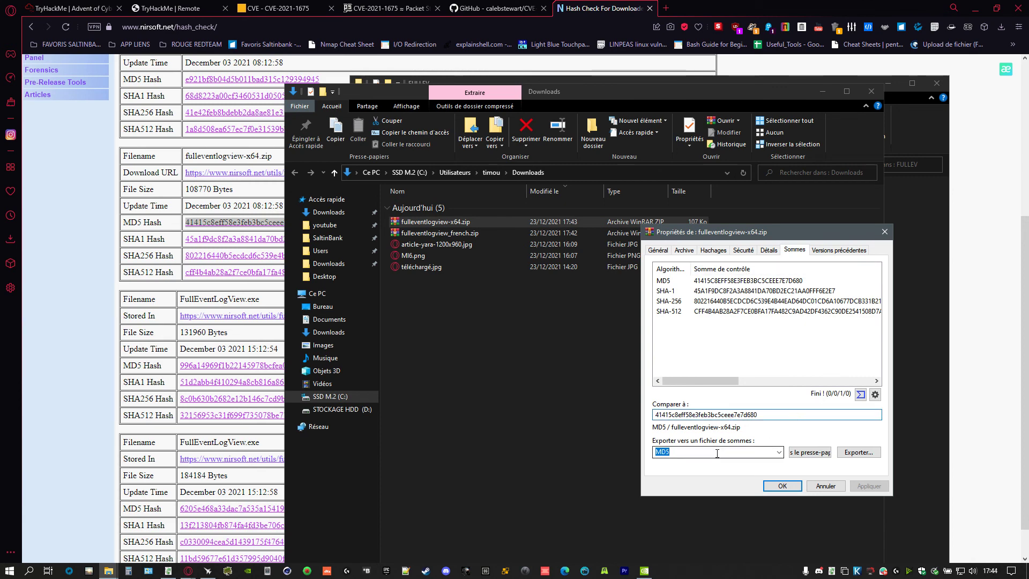
- Paste the MD5 into Comparer à, confirm it matches NirSoft's published hash, and close the properties
{"action": "key", "text": "Tab"}
{"action": "left_click", "coordinate": [371, 433]}
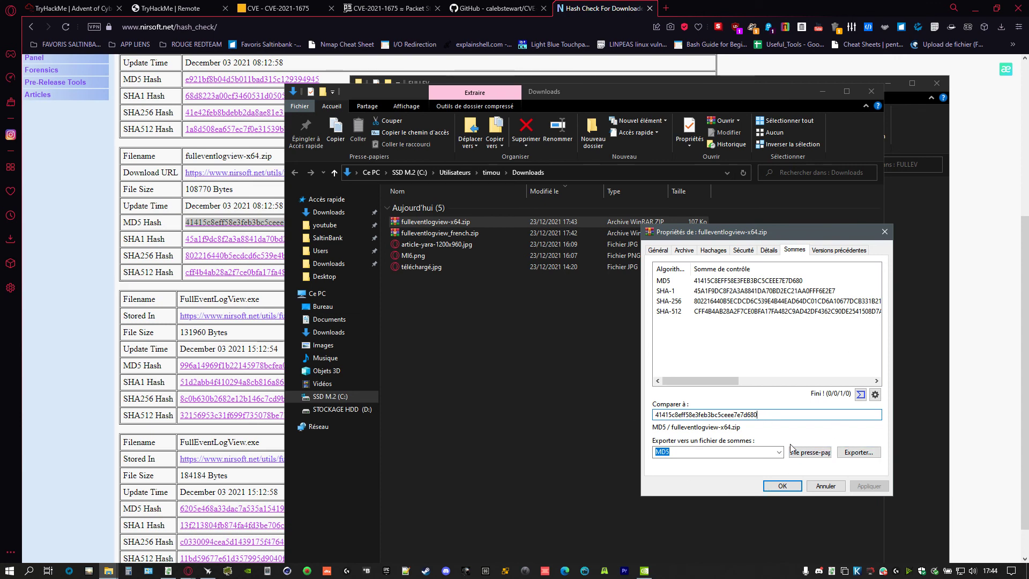
{"action": "left_click", "coordinate": [819, 458]}
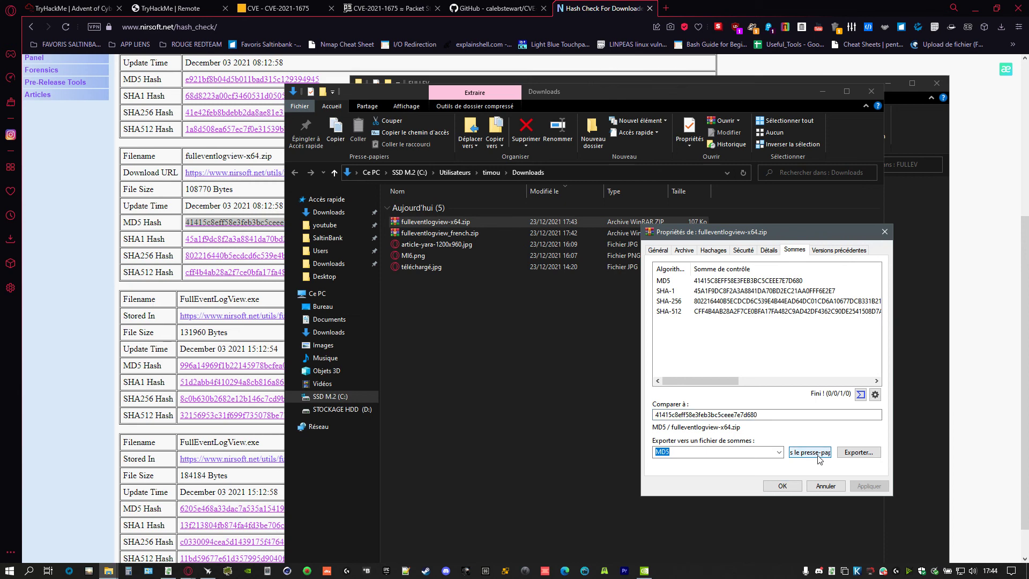
{"action": "left_click", "coordinate": [729, 280]}
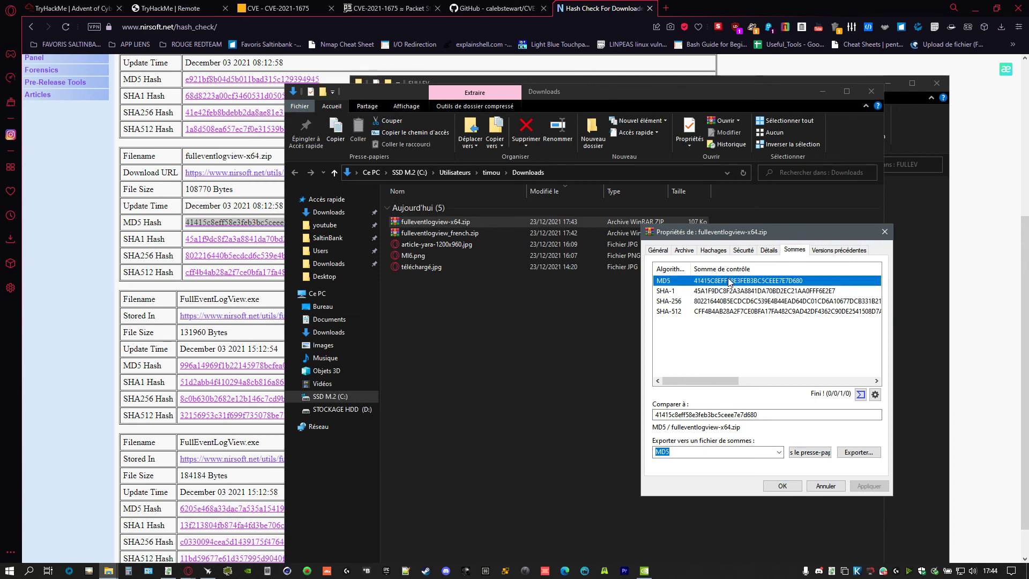
{"action": "double_click", "coordinate": [776, 414]}
{"action": "key", "text": "ctrl+v"}
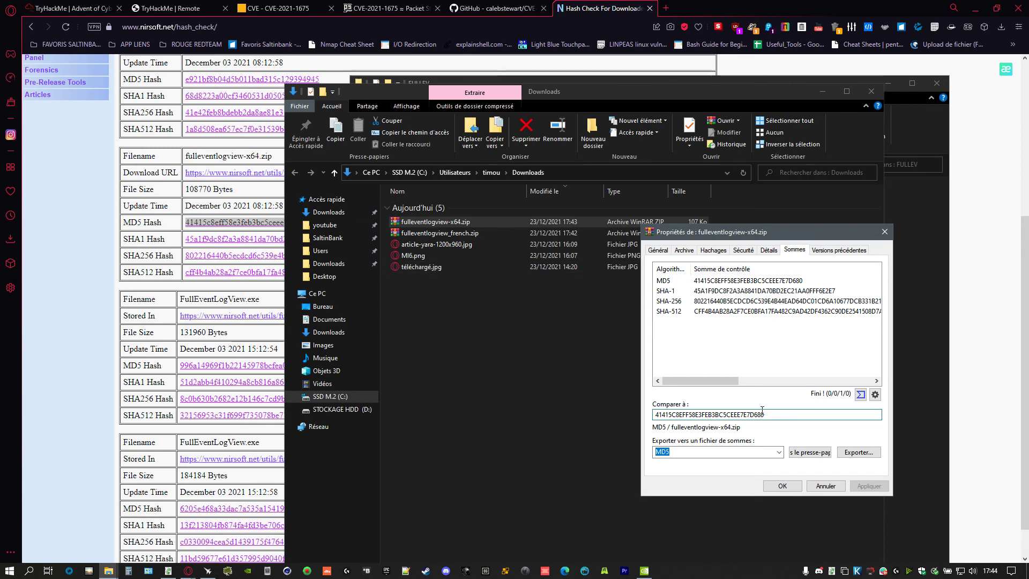
{"action": "left_click", "coordinate": [719, 453]}
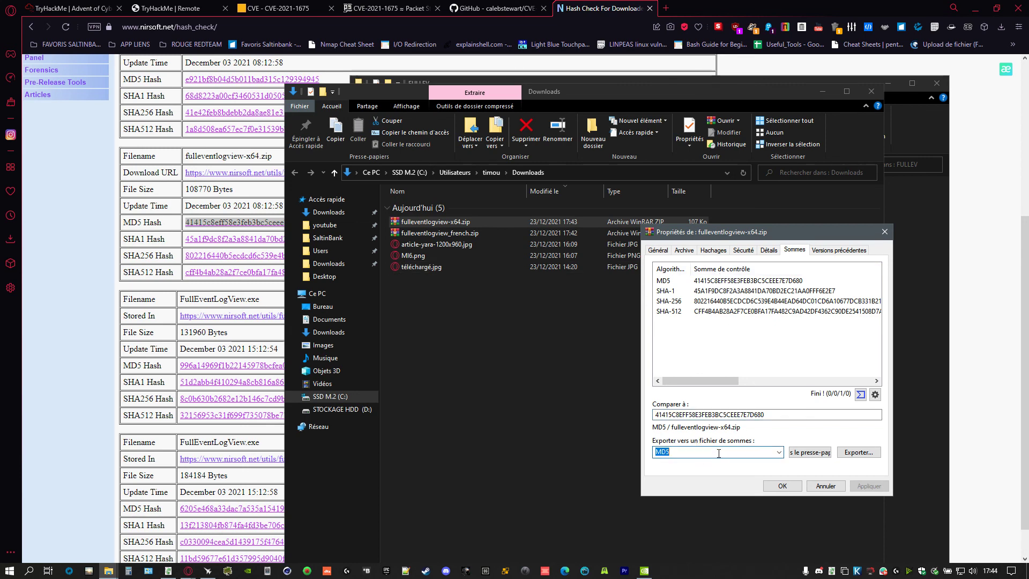
{"action": "left_click", "coordinate": [804, 453]}
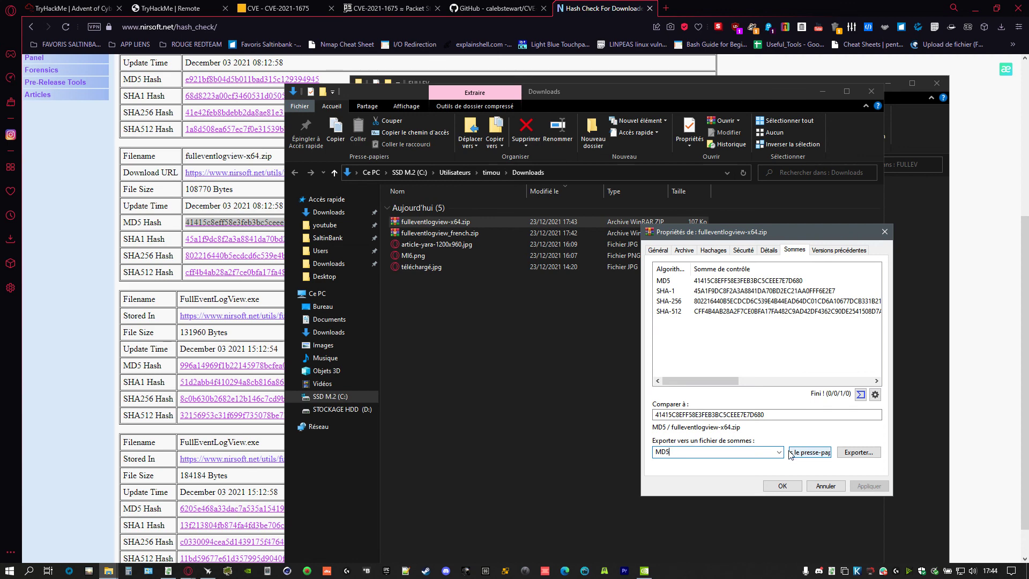
{"action": "left_click", "coordinate": [732, 284]}
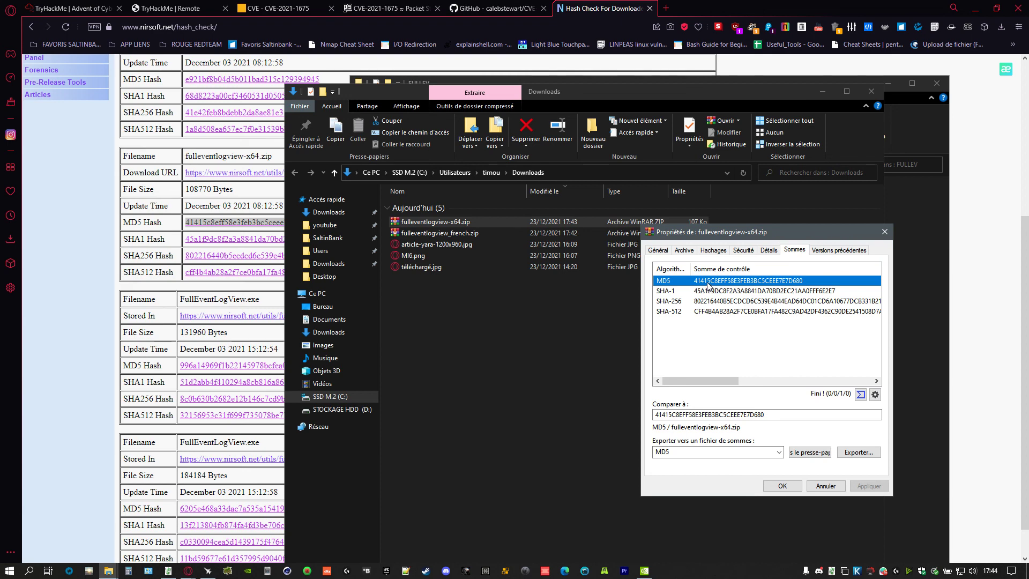
{"action": "left_click", "coordinate": [98, 300]}
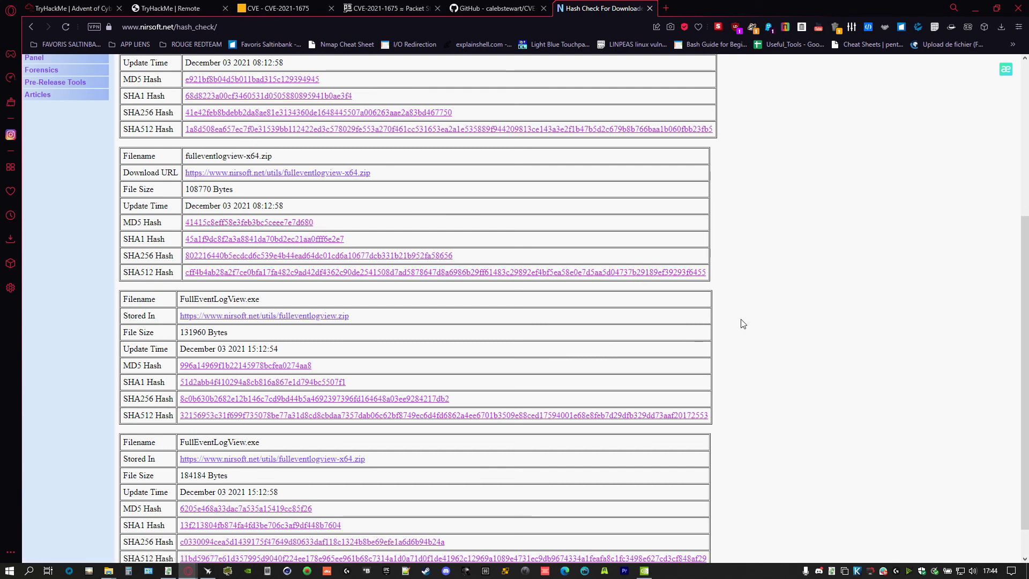
{"action": "key", "text": "alt+Tab"}
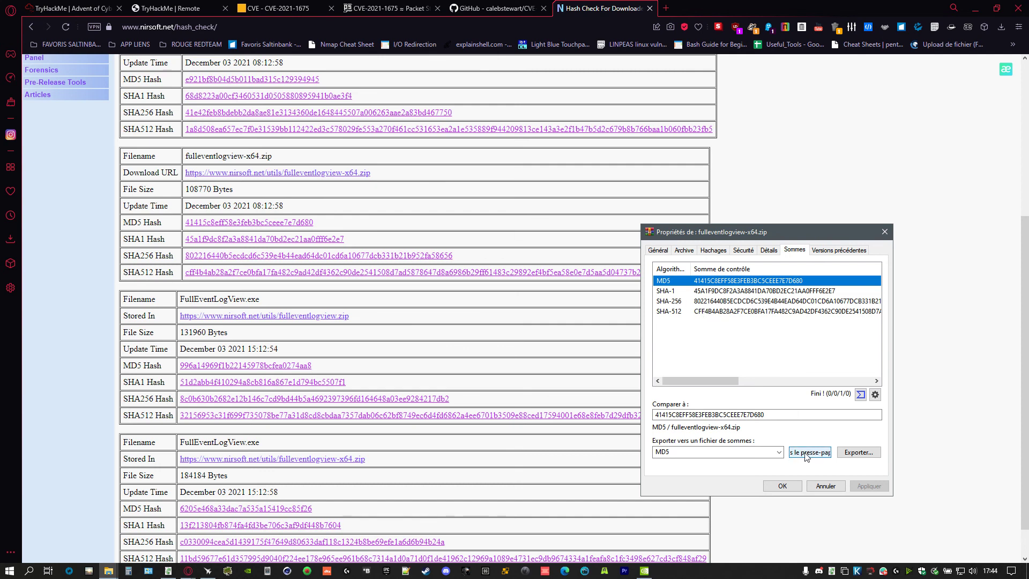
{"action": "left_click", "coordinate": [826, 486]}
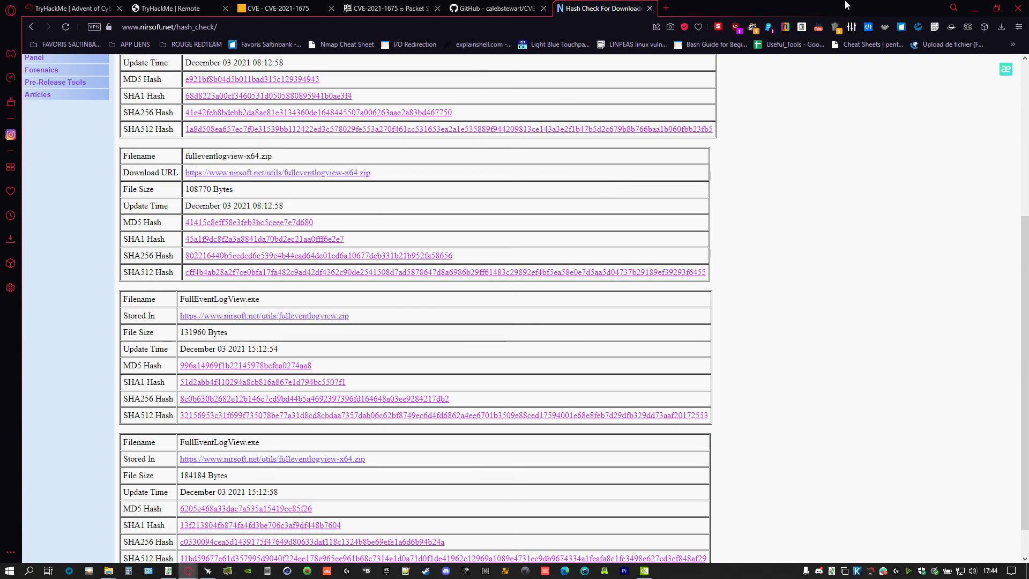
- Open fulleventlogview-x64.zip in WinRAR alongside the FULLEV folder window
{"action": "left_click", "coordinate": [975, 8]}
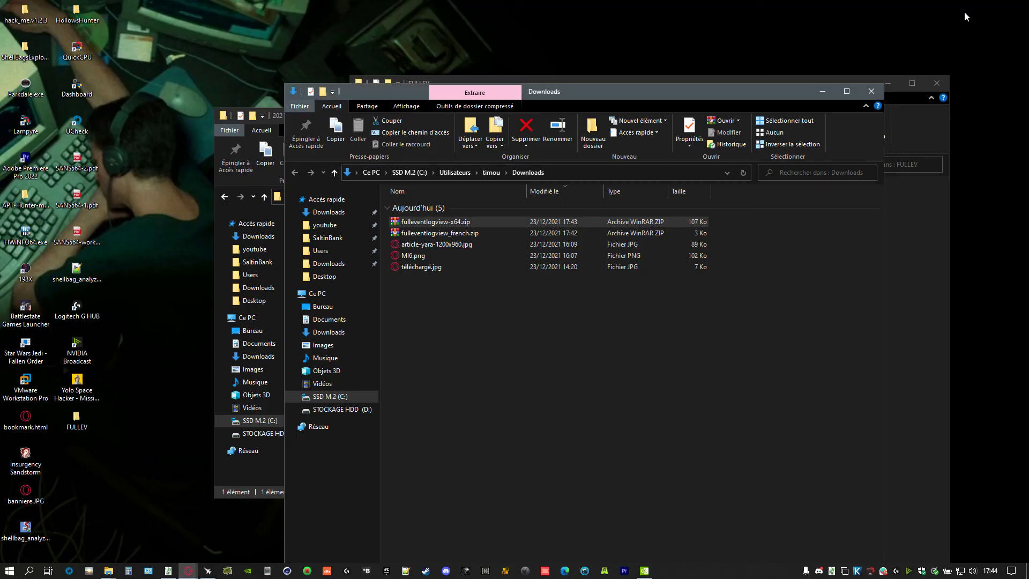
{"action": "double_click", "coordinate": [448, 222]}
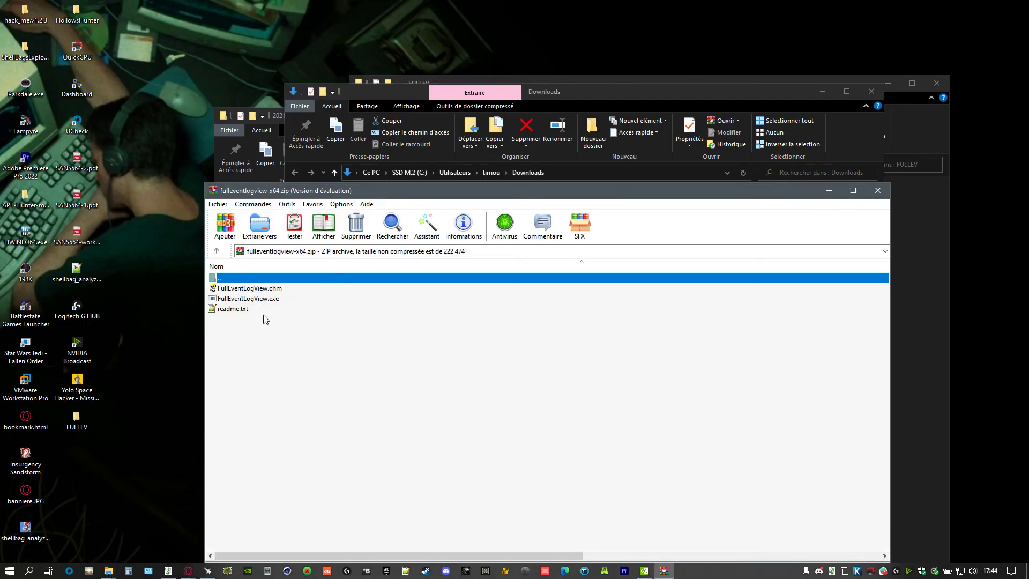
{"action": "left_click_drag", "start_coordinate": [605, 103], "coordinate": [232, 271]}
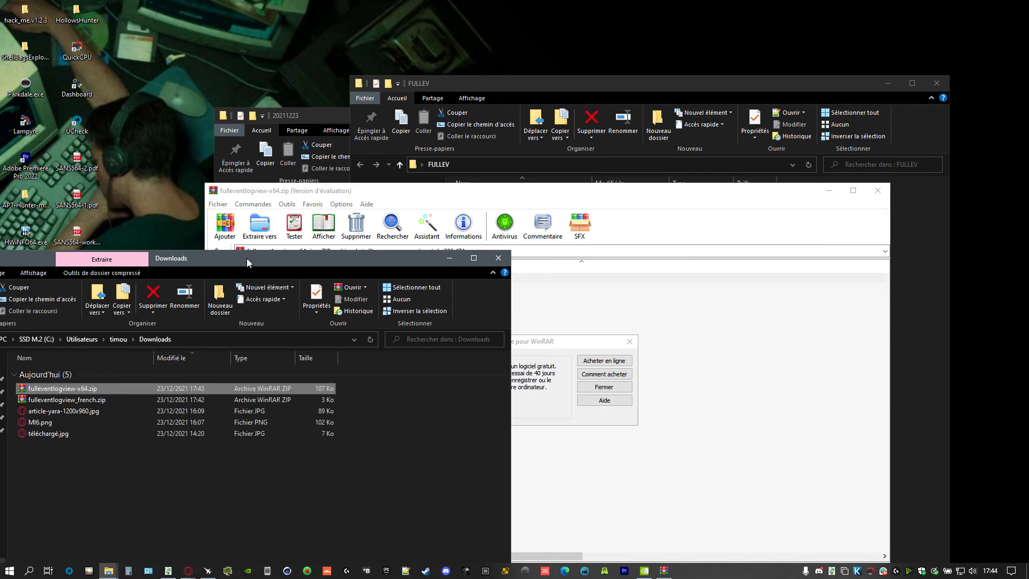
{"action": "left_click", "coordinate": [494, 259]}
{"action": "left_click", "coordinate": [499, 88]}
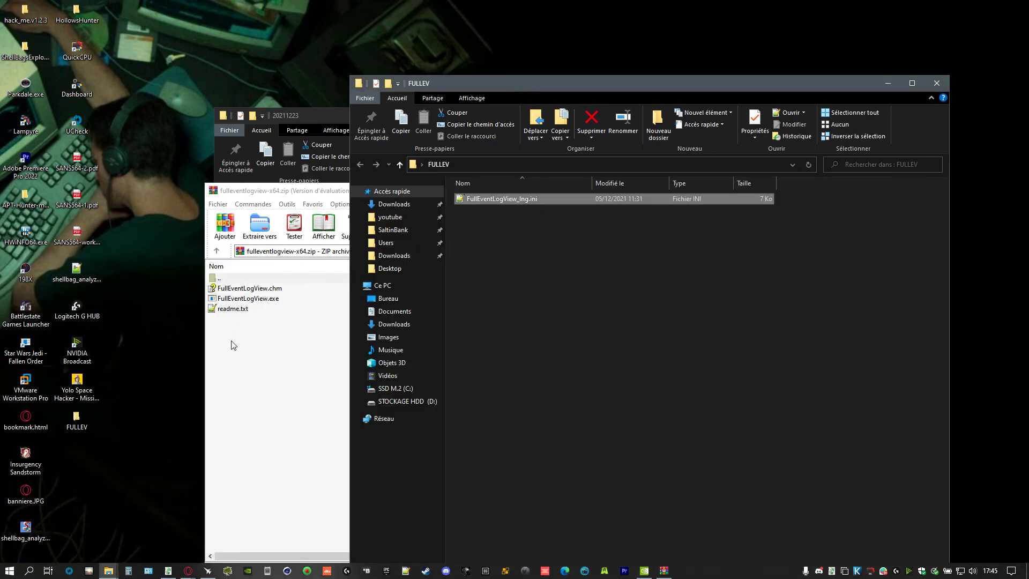
{"action": "left_click", "coordinate": [234, 345]}
{"action": "left_click", "coordinate": [617, 390]}
- Extract FullEventLogView.chm, FullEventLogView.exe and readme.txt from the archive into the FULLEV folder
{"action": "left_click", "coordinate": [250, 307]}
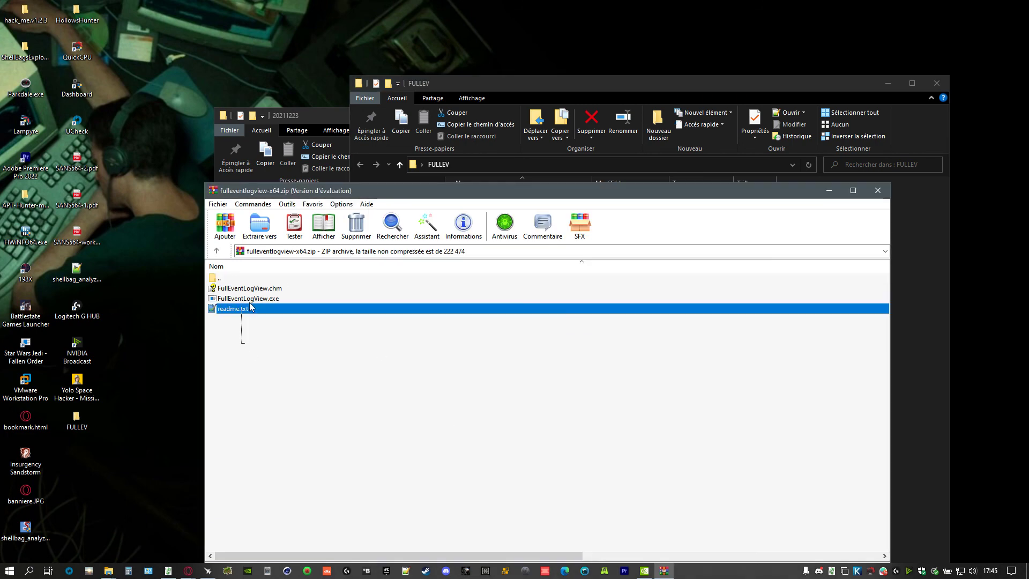
{"action": "left_click_drag", "start_coordinate": [250, 307], "coordinate": [271, 292]}
{"action": "left_click_drag", "start_coordinate": [588, 90], "coordinate": [632, 38]}
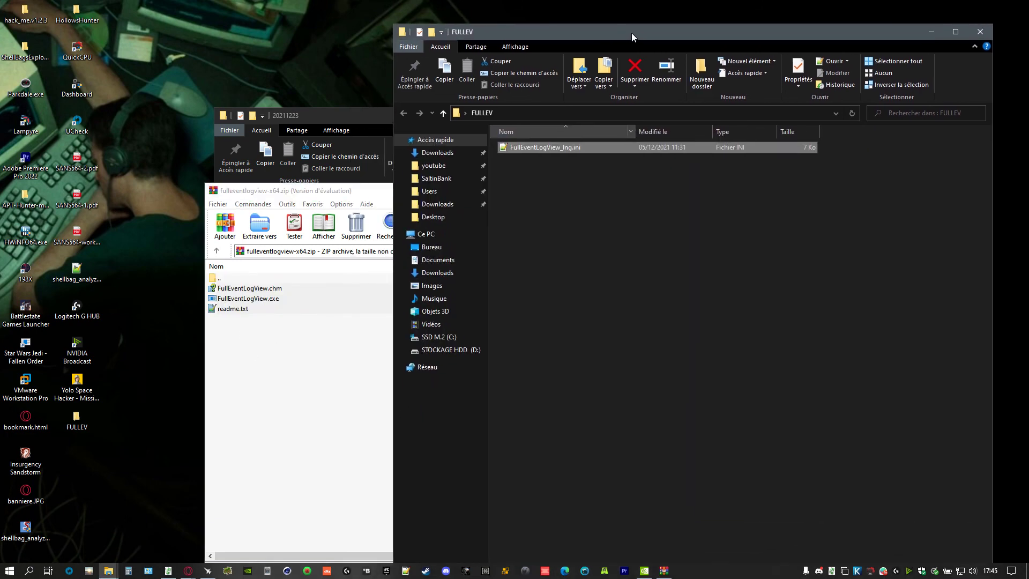
{"action": "left_click_drag", "start_coordinate": [241, 332], "coordinate": [264, 295]}
{"action": "left_click_drag", "start_coordinate": [264, 296], "coordinate": [909, 260]}
{"action": "left_click", "coordinate": [579, 202]}
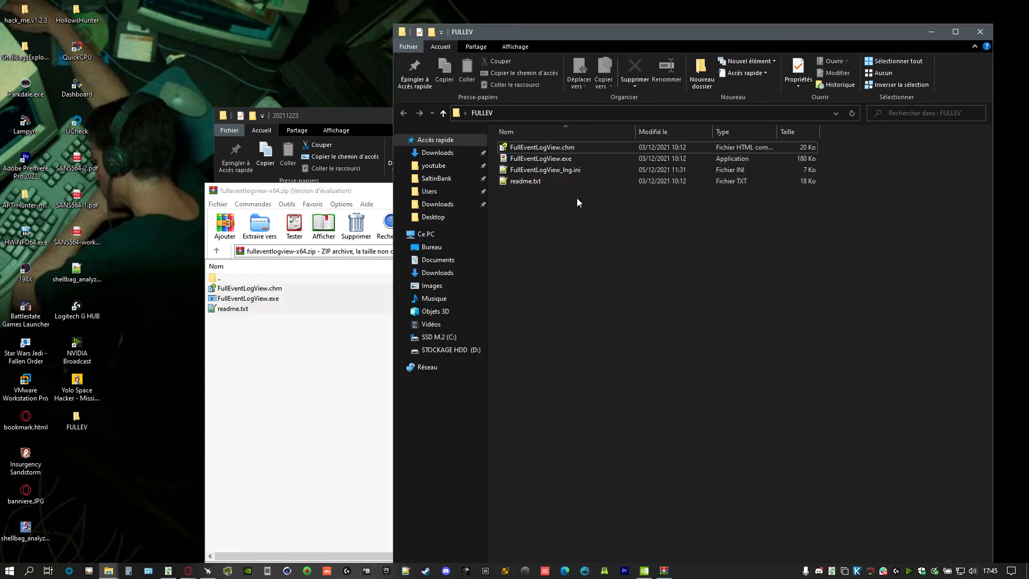
- Launch FullEventLogView.exe, close WinRAR and the 20211223 and FULLEV folders, and maximize it
{"action": "double_click", "coordinate": [590, 159]}
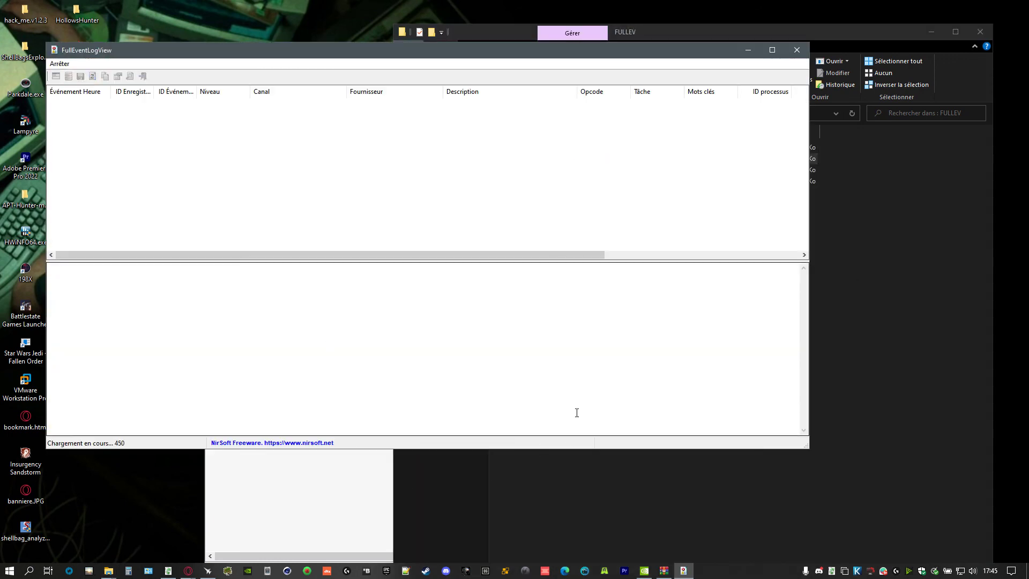
{"action": "left_click_drag", "start_coordinate": [248, 57], "coordinate": [418, 202]}
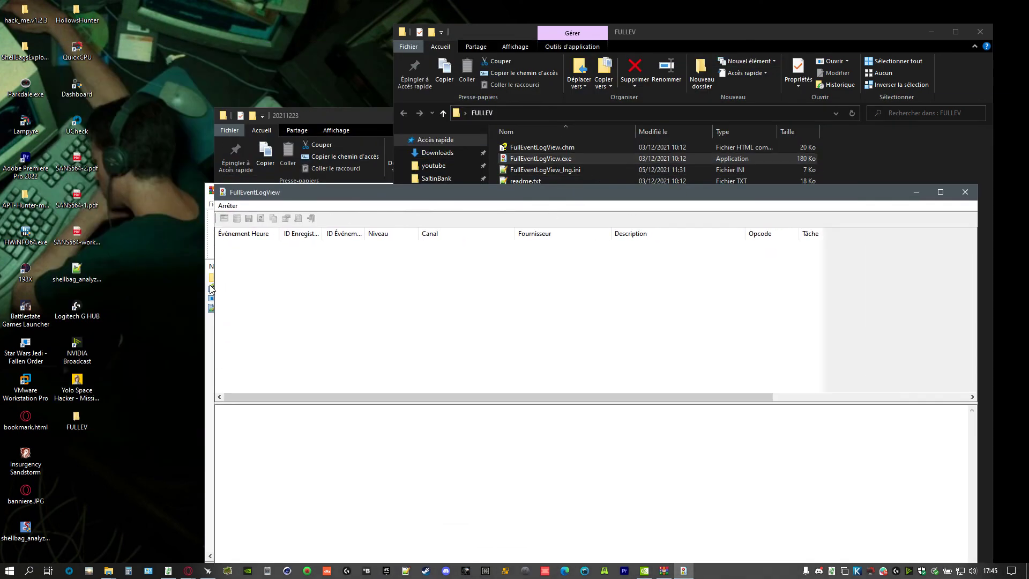
{"action": "left_click", "coordinate": [207, 424]}
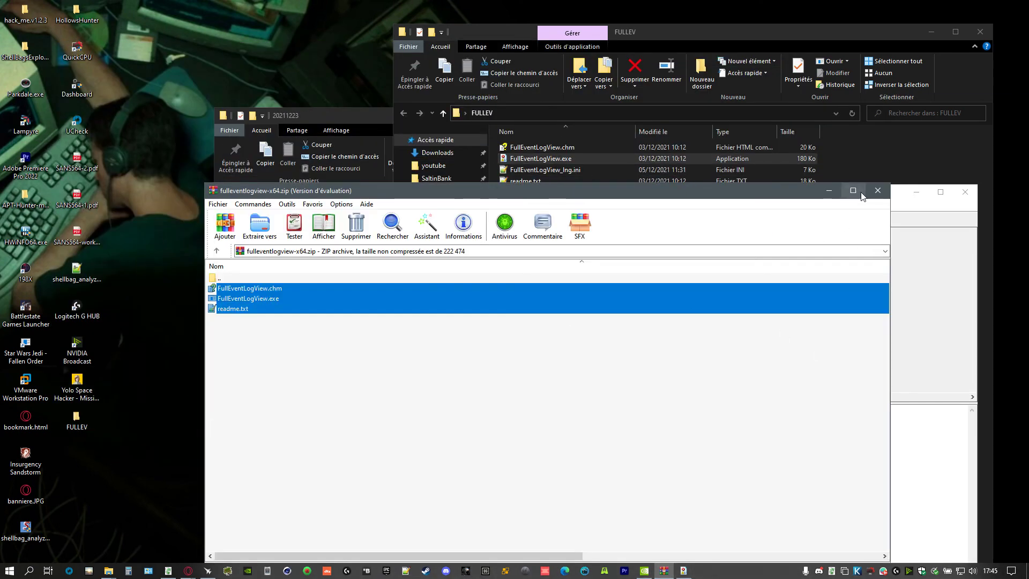
{"action": "left_click", "coordinate": [875, 191]}
{"action": "left_click_drag", "start_coordinate": [839, 196], "coordinate": [832, 156]}
{"action": "left_click", "coordinate": [362, 122]}
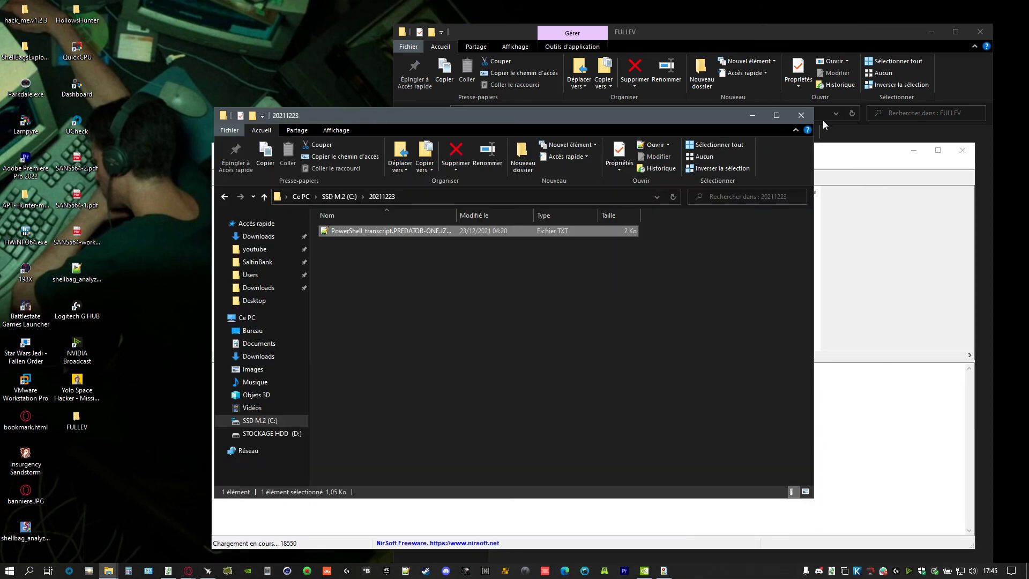
{"action": "left_click", "coordinate": [801, 115]}
{"action": "left_click", "coordinate": [980, 32]}
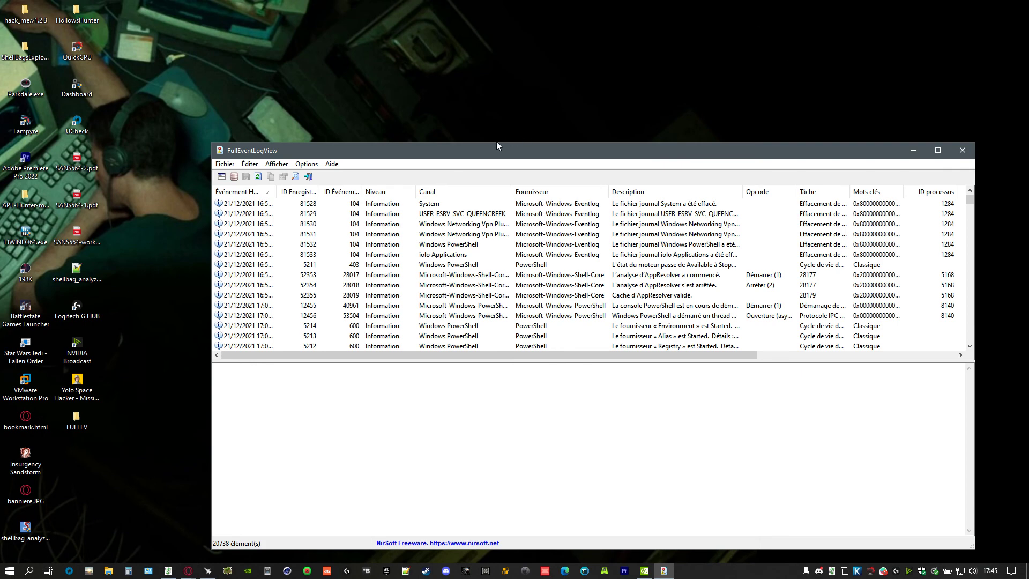
{"action": "double_click", "coordinate": [479, 156]}
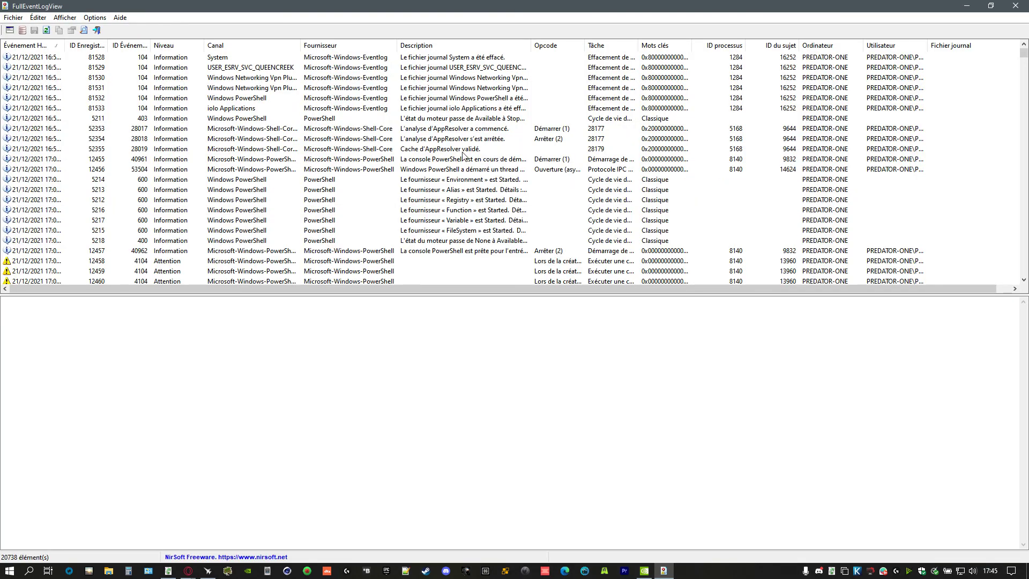
- Inspect the details of event record 81530, then bring up the advanced filtering options
{"action": "right_click", "coordinate": [194, 205]}
{"action": "left_click", "coordinate": [382, 79]}
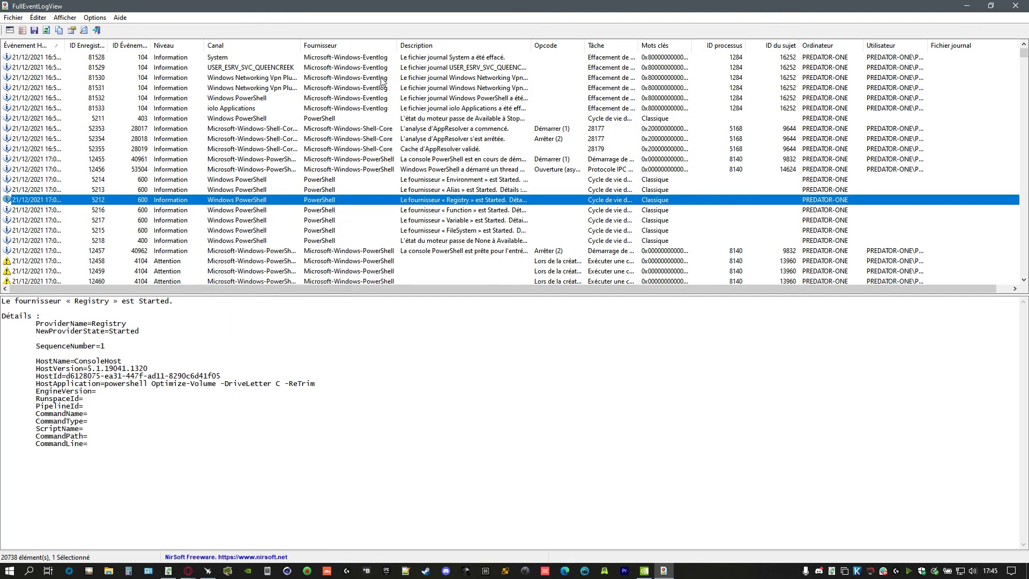
{"action": "left_click", "coordinate": [382, 79]}
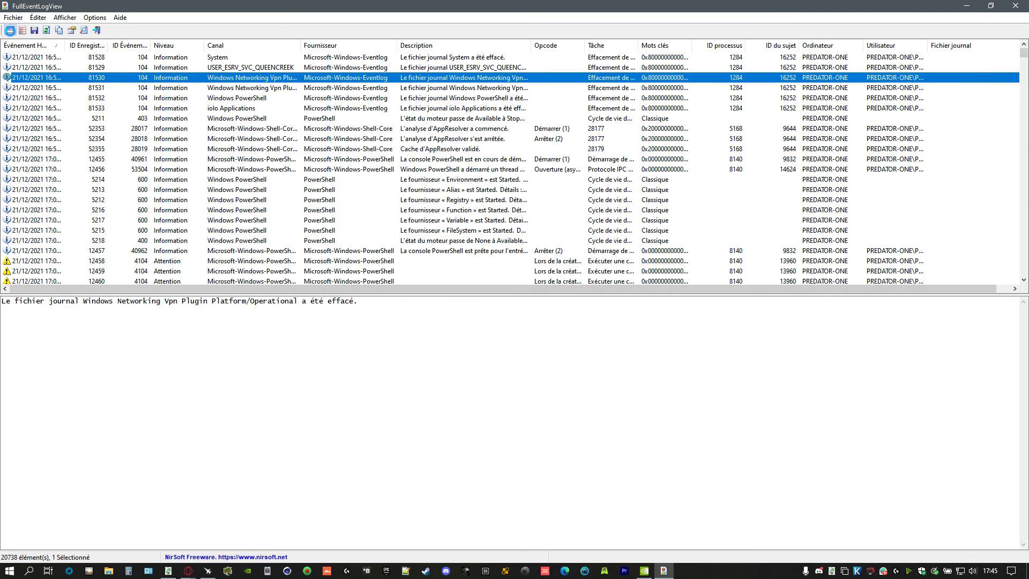
{"action": "left_click", "coordinate": [9, 30]}
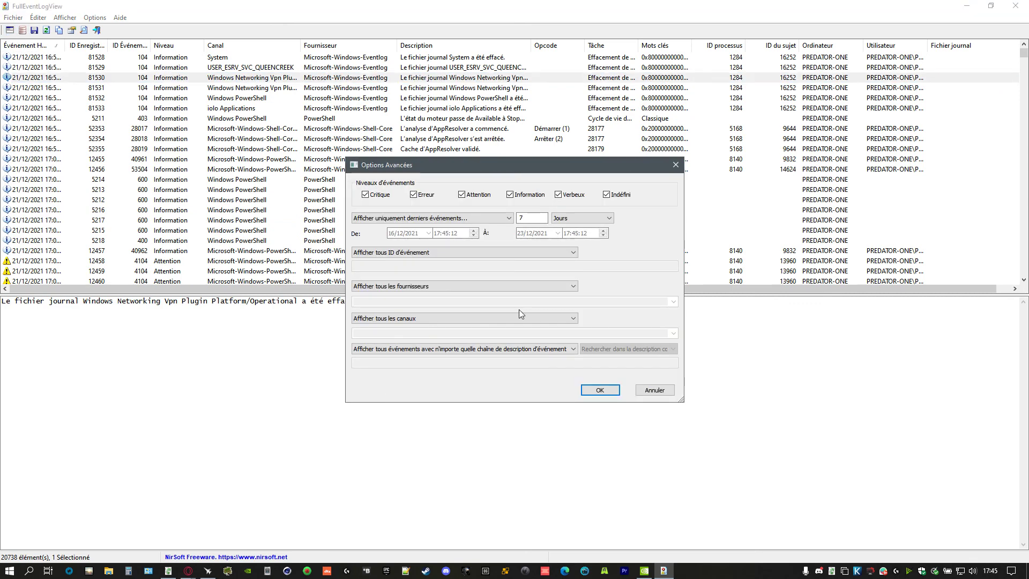
- Exclude Erreur, Verbeux and Indéfini levels and show only event IDs 4103,4104
{"action": "left_click", "coordinate": [414, 195]}
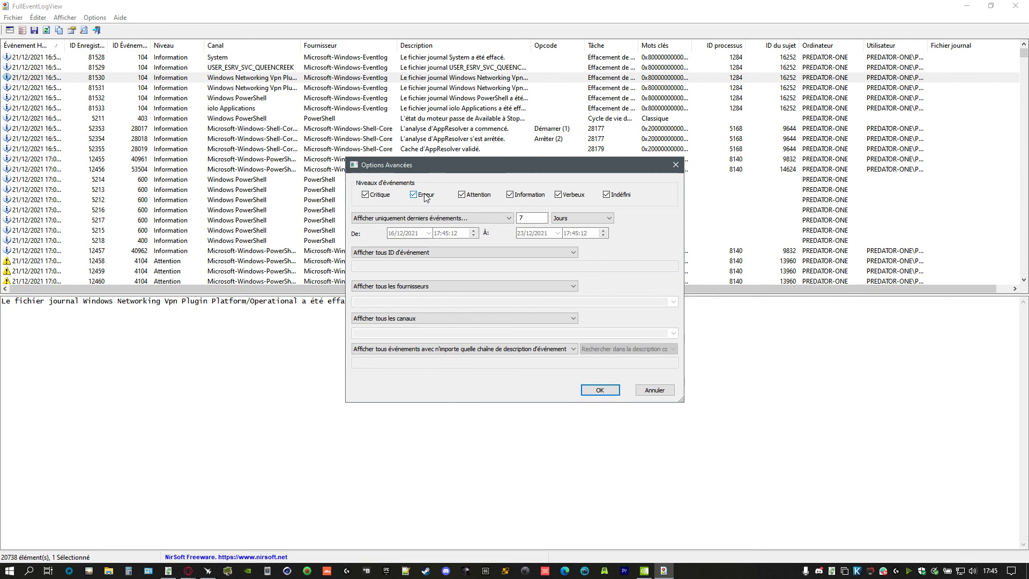
{"action": "left_click", "coordinate": [559, 194]}
{"action": "left_click", "coordinate": [606, 195]}
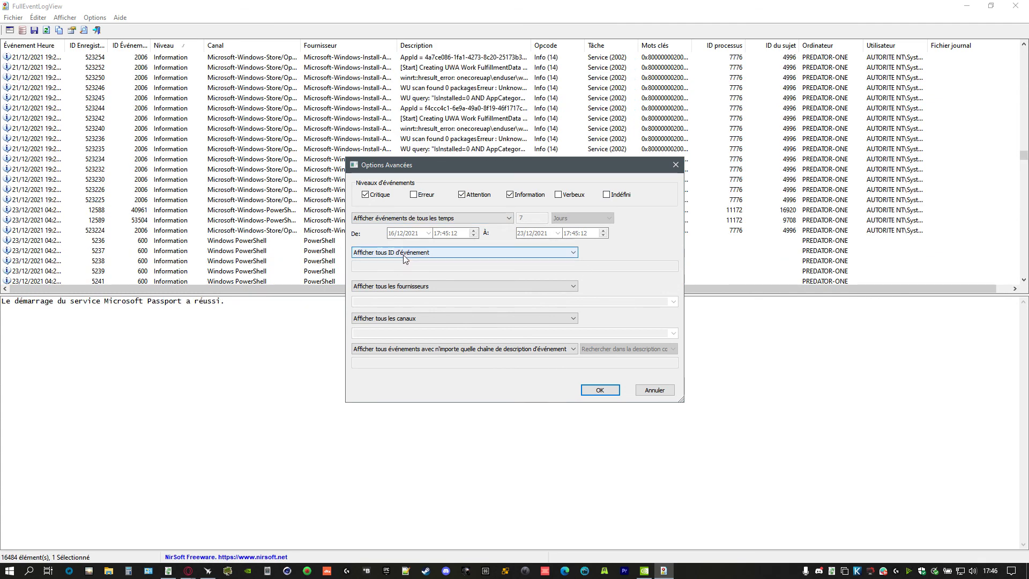
{"action": "left_click", "coordinate": [405, 256]}
{"action": "left_click", "coordinate": [399, 267]}
{"action": "left_click", "coordinate": [400, 268]}
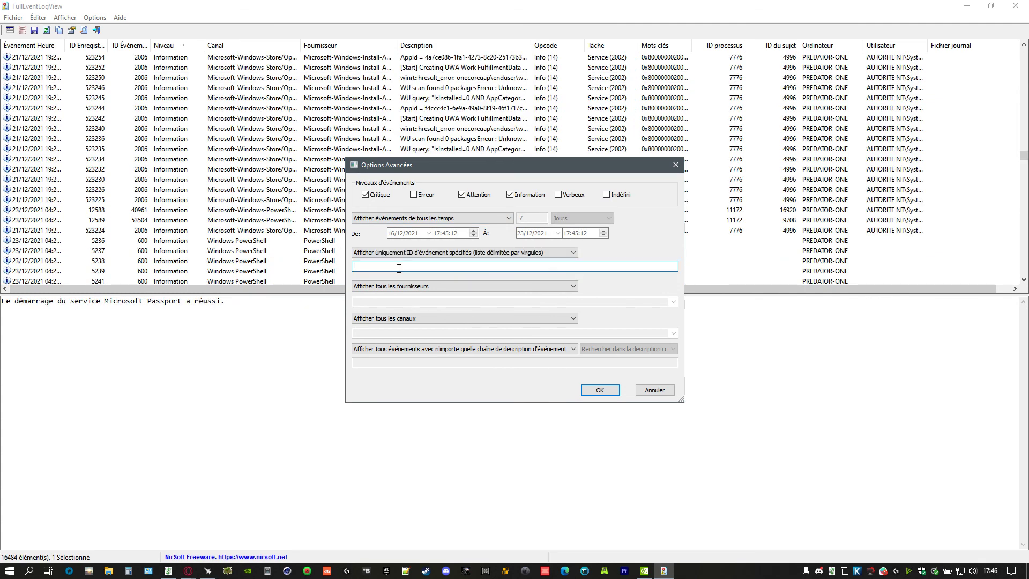
{"action": "type", "text": "4"}
{"action": "type", "text": "103,4104"}
{"action": "key", "text": "Return"}
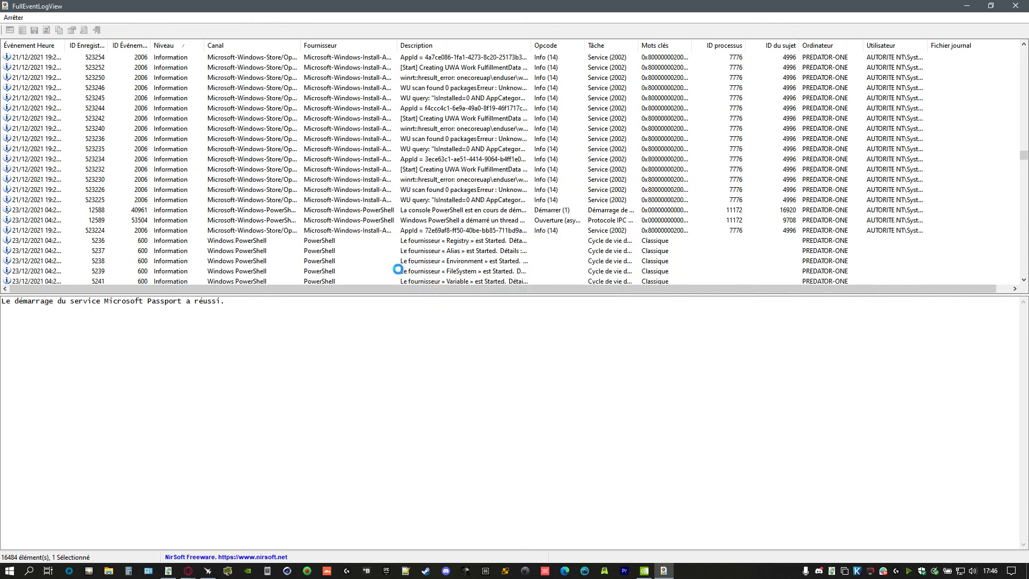